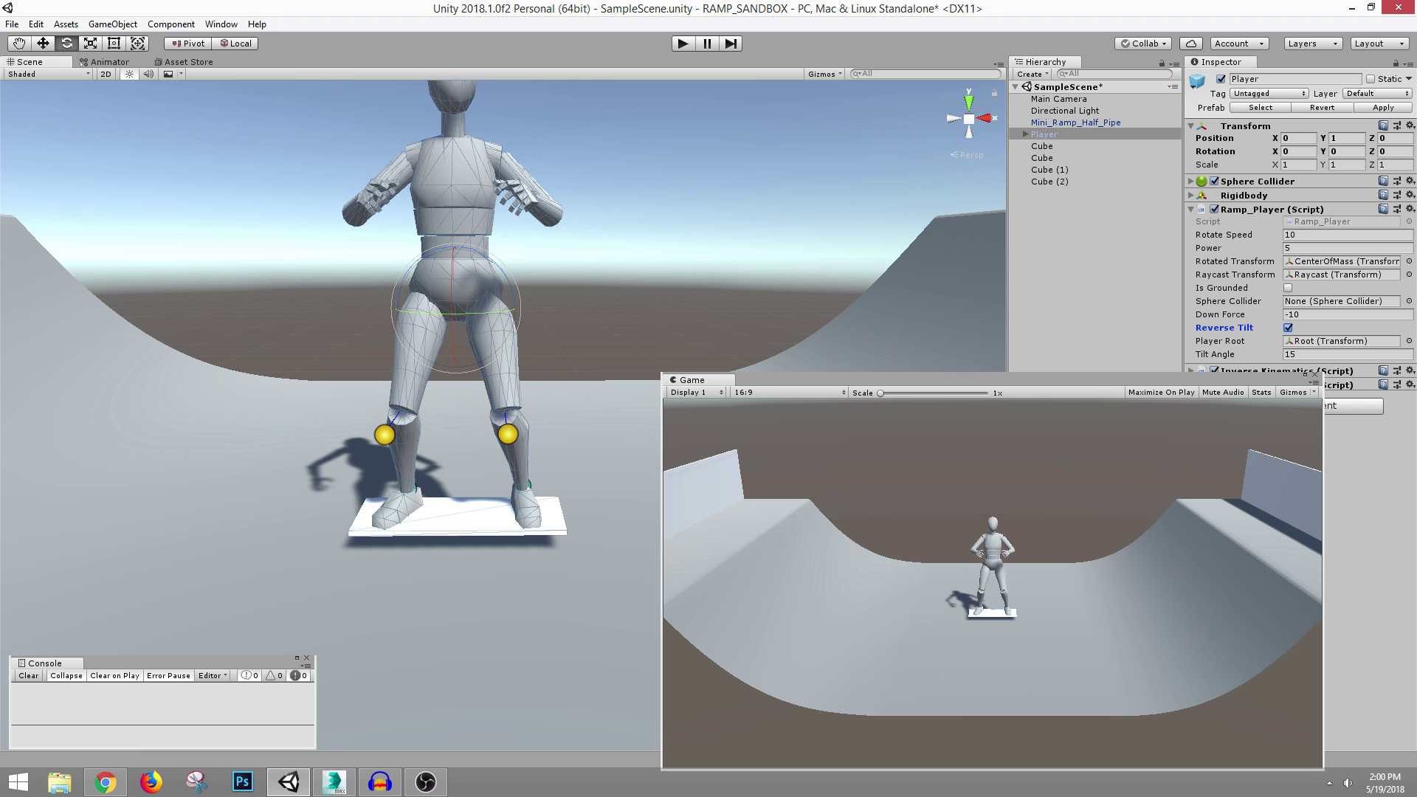
# - Switch to Chrome and view the Home Page and About page of The Answer is Never website
pyautogui.hotkey('alt', 'Tab')
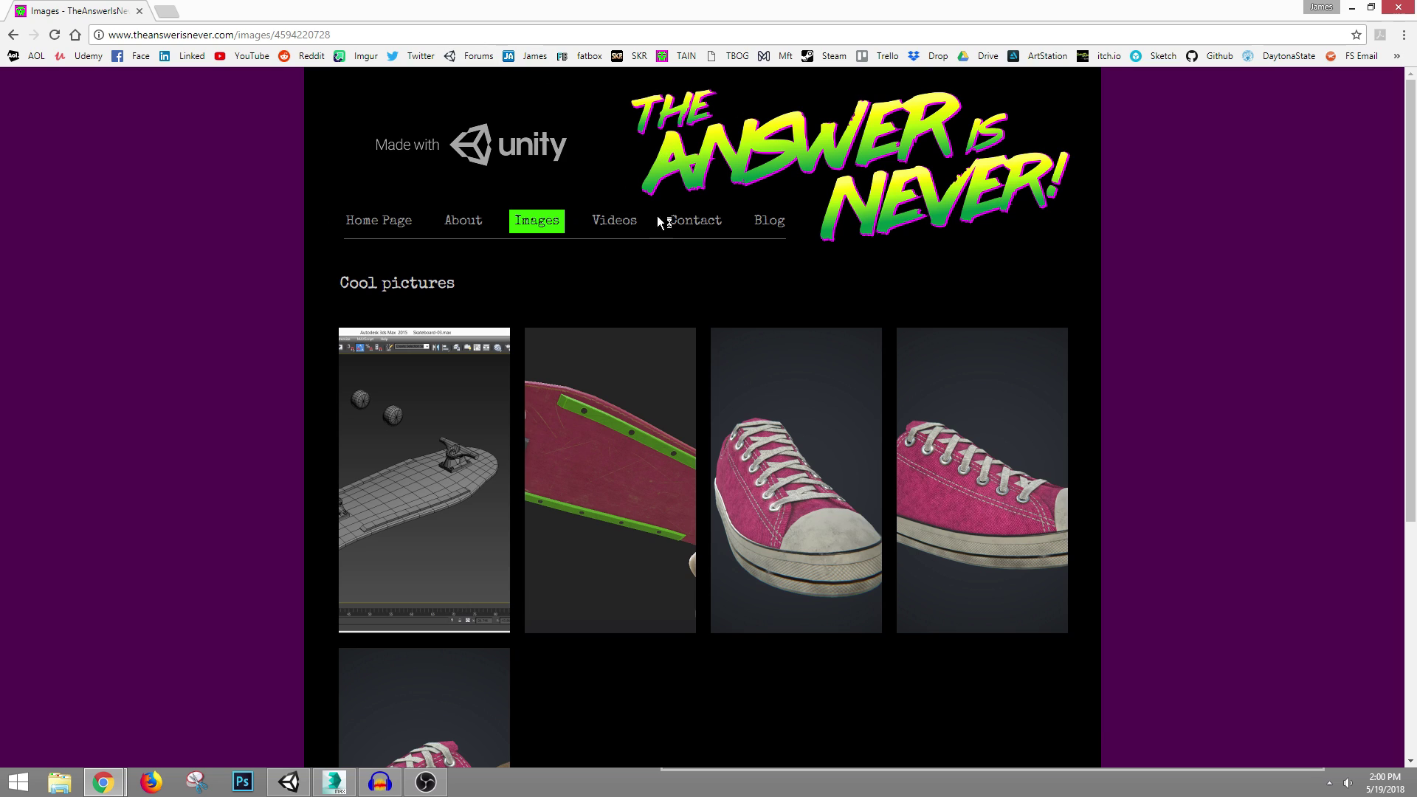
pyautogui.click(394, 231)
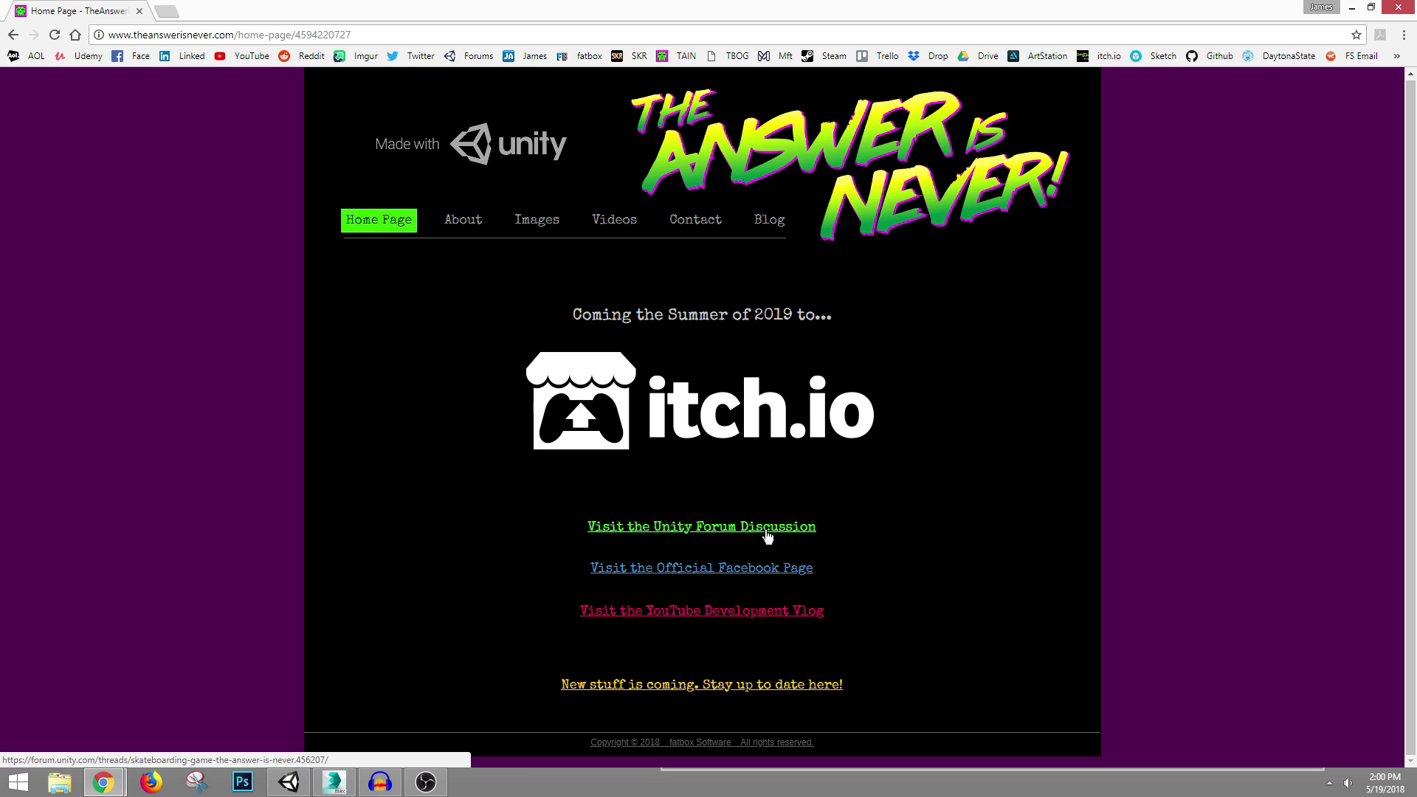
pyautogui.click(477, 228)
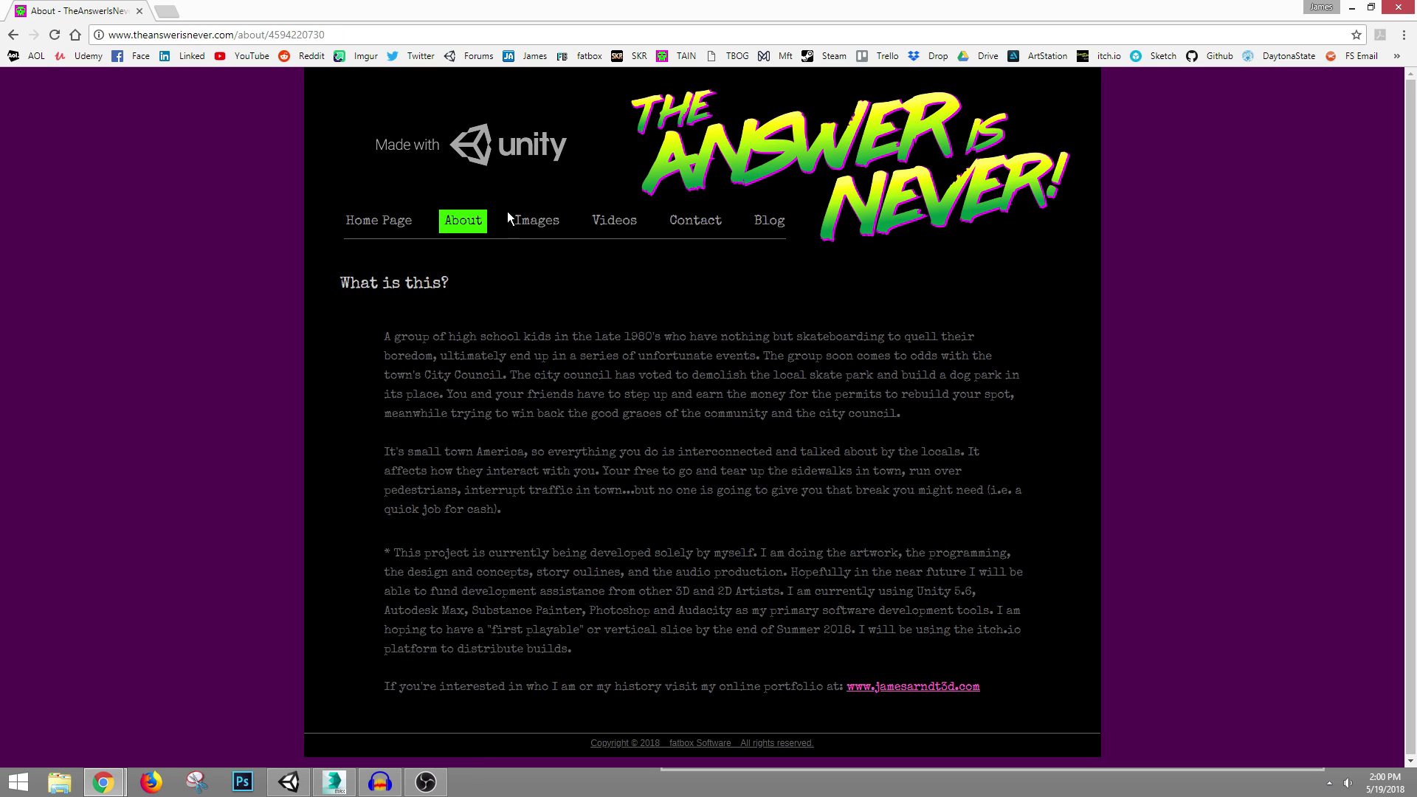
# - Open the website's Images page and view the enlarged shoe and skateboard pictures in the gallery
pyautogui.click(537, 223)
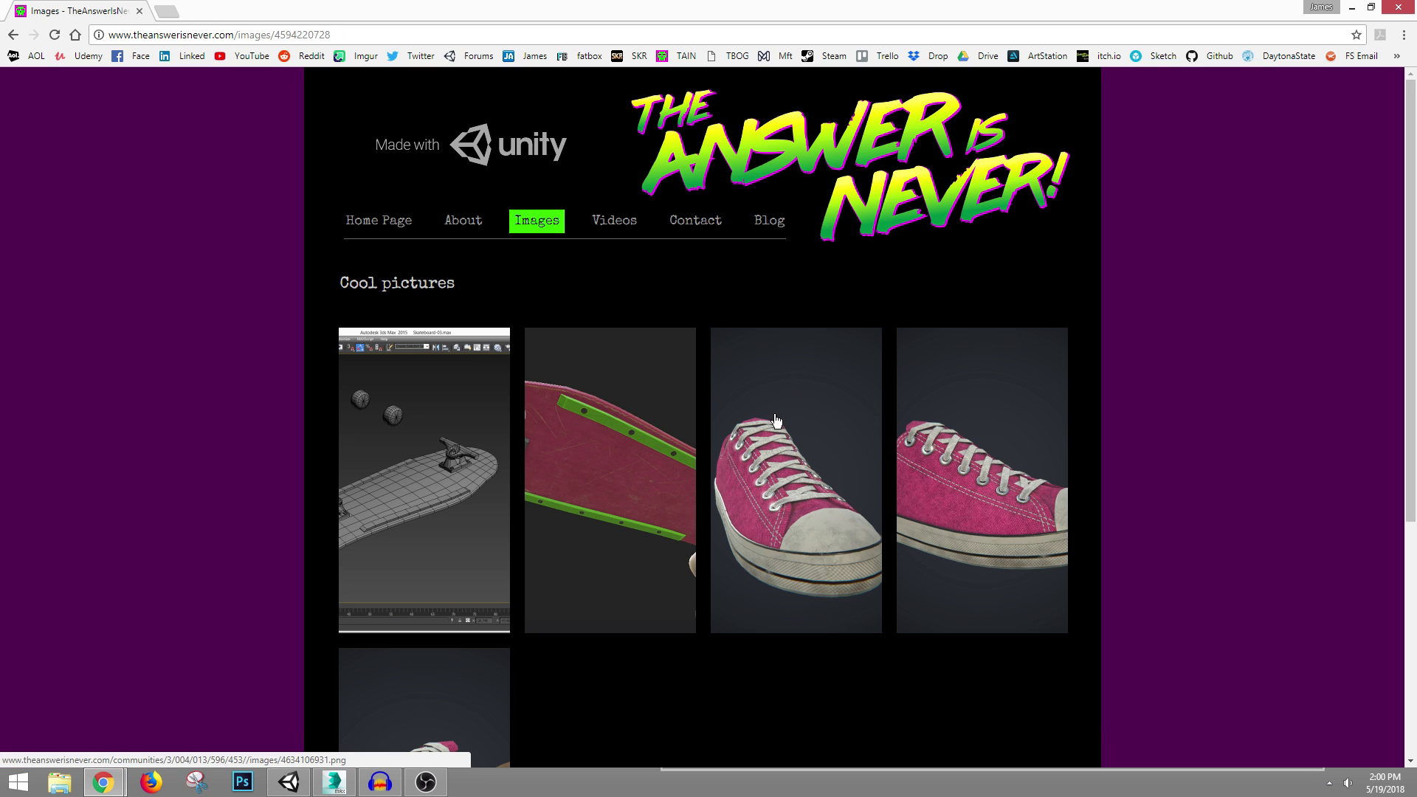
pyautogui.click(776, 420)
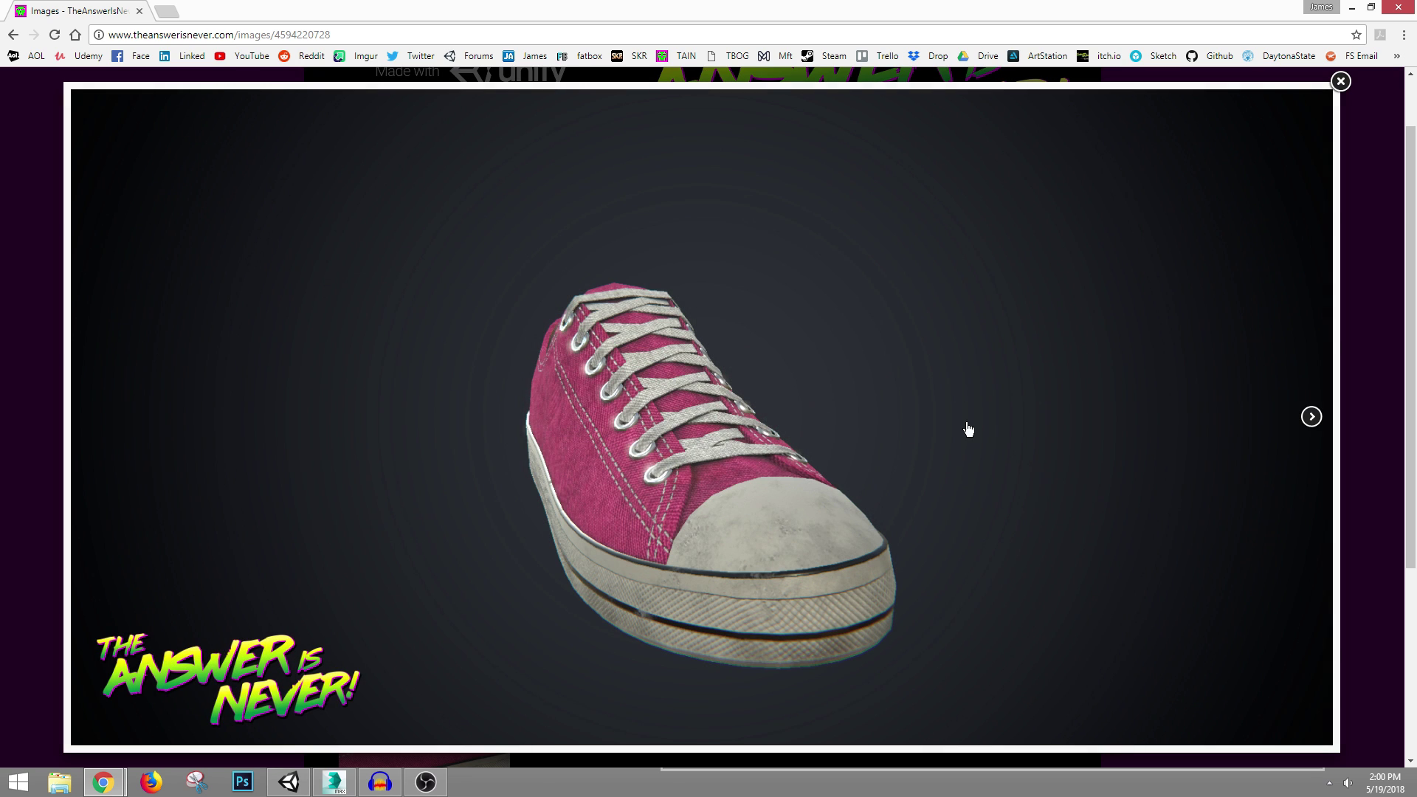
pyautogui.click(1302, 419)
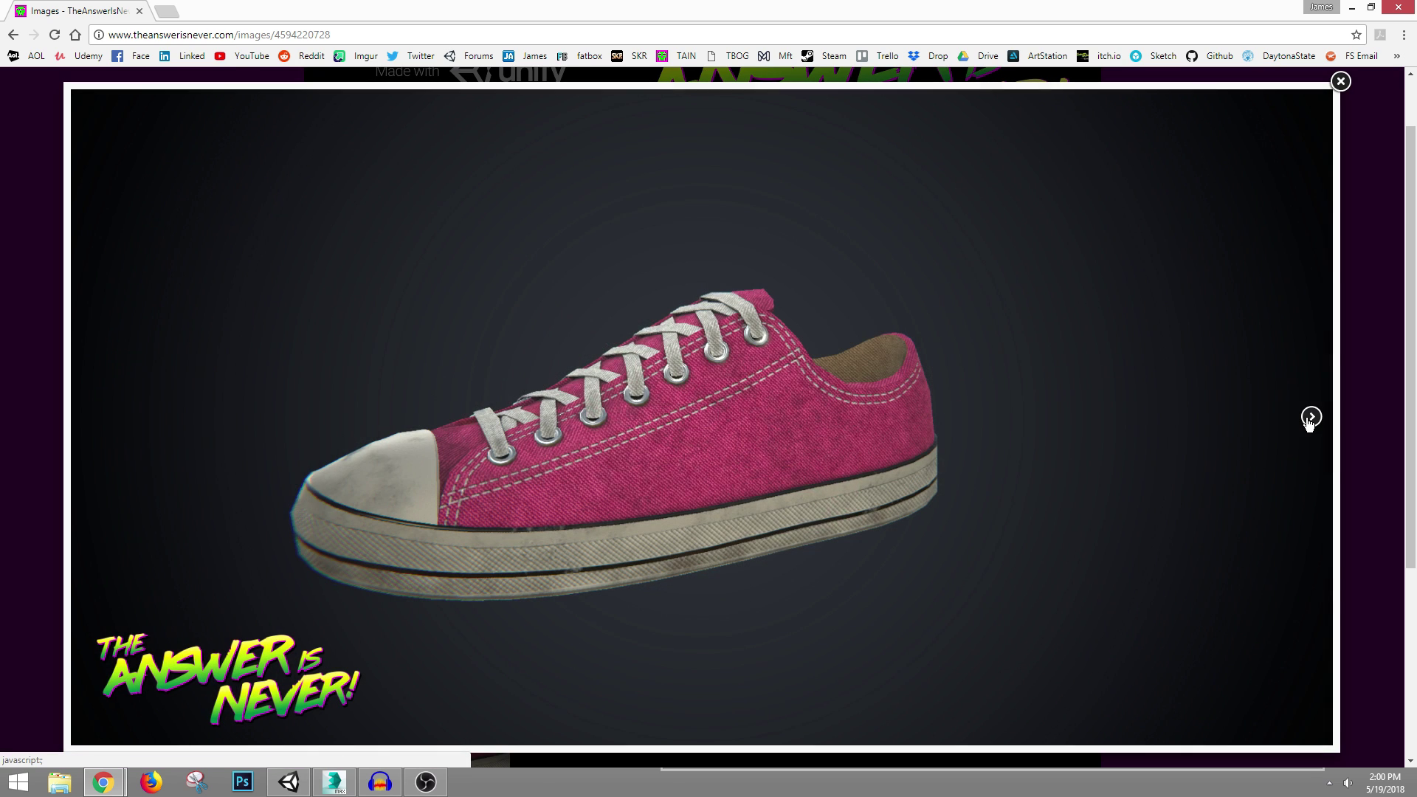
pyautogui.click(1309, 418)
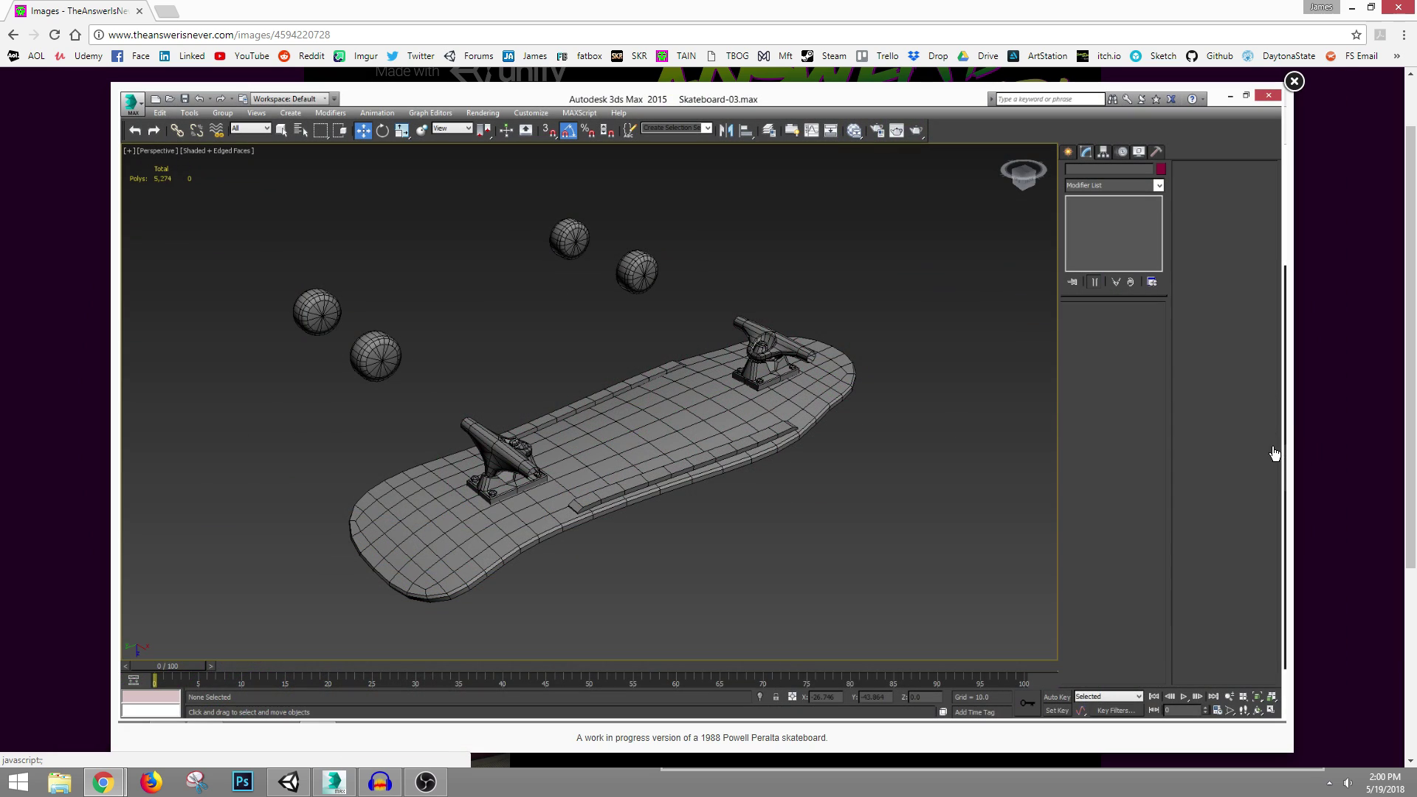
pyautogui.click(1266, 408)
pyautogui.click(1211, 215)
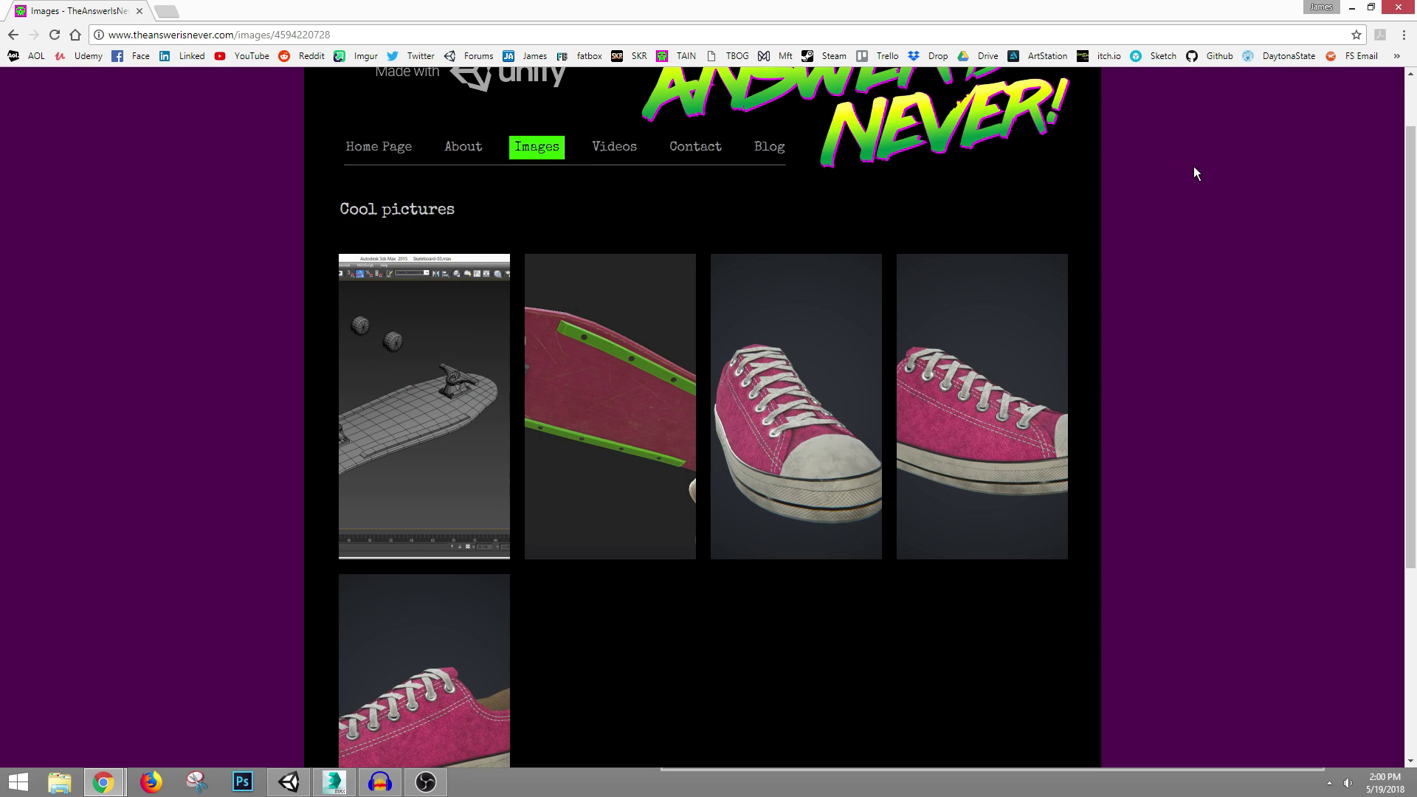
pyautogui.scroll(-4, 790, 237)
pyautogui.scroll(4, 602, 158)
# - View the website's Videos page of development clips and return to Unity
pyautogui.click(614, 146)
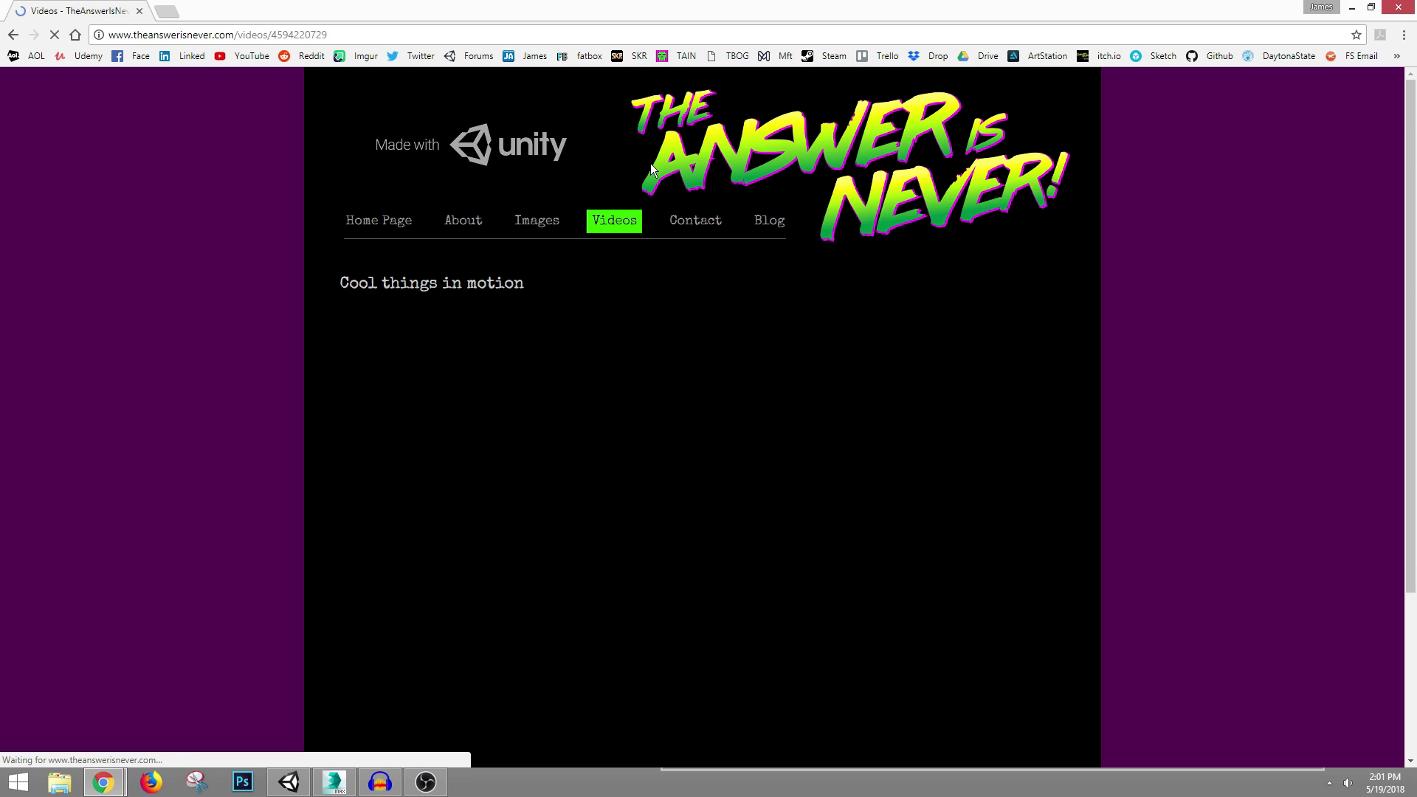
pyautogui.scroll(-1, 284, 397)
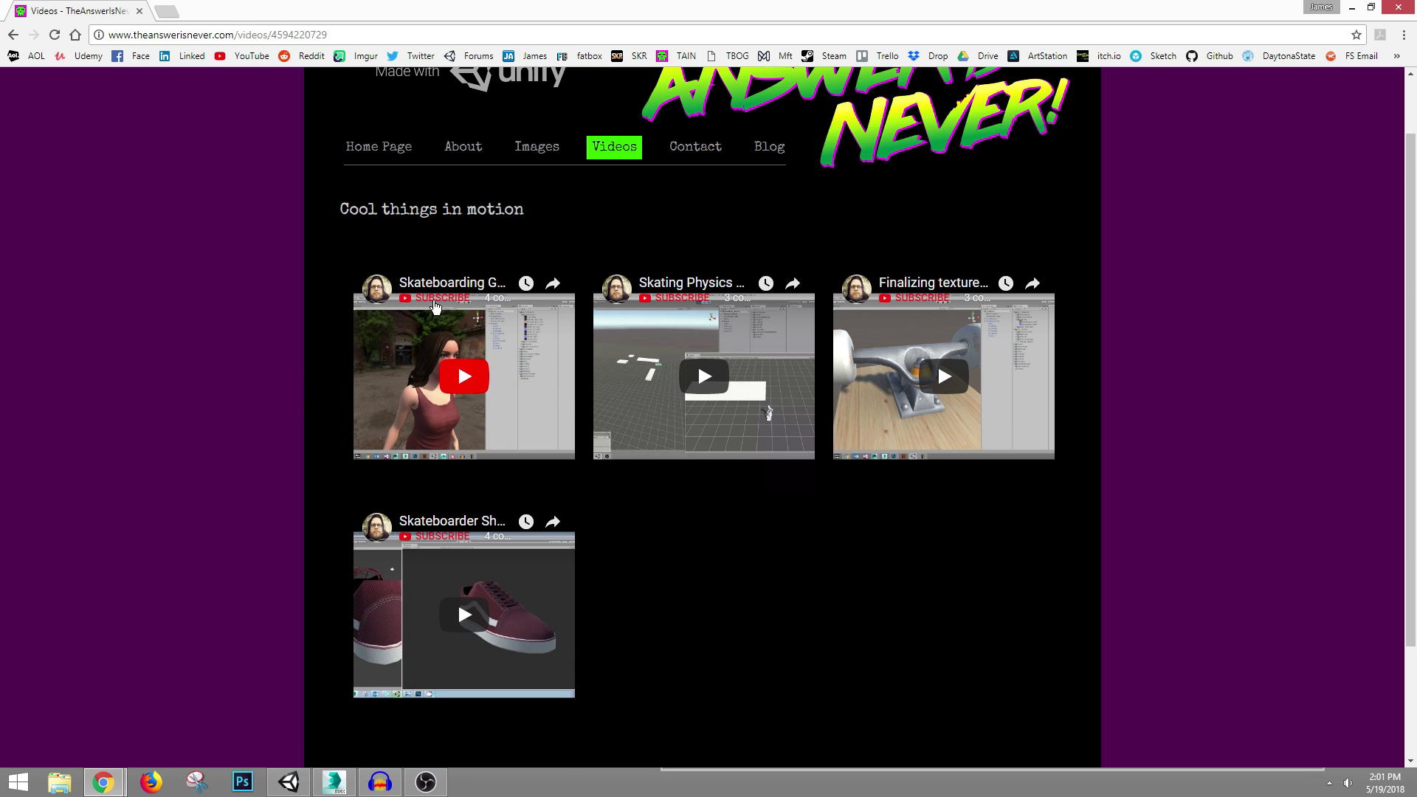
pyautogui.click(1351, 7)
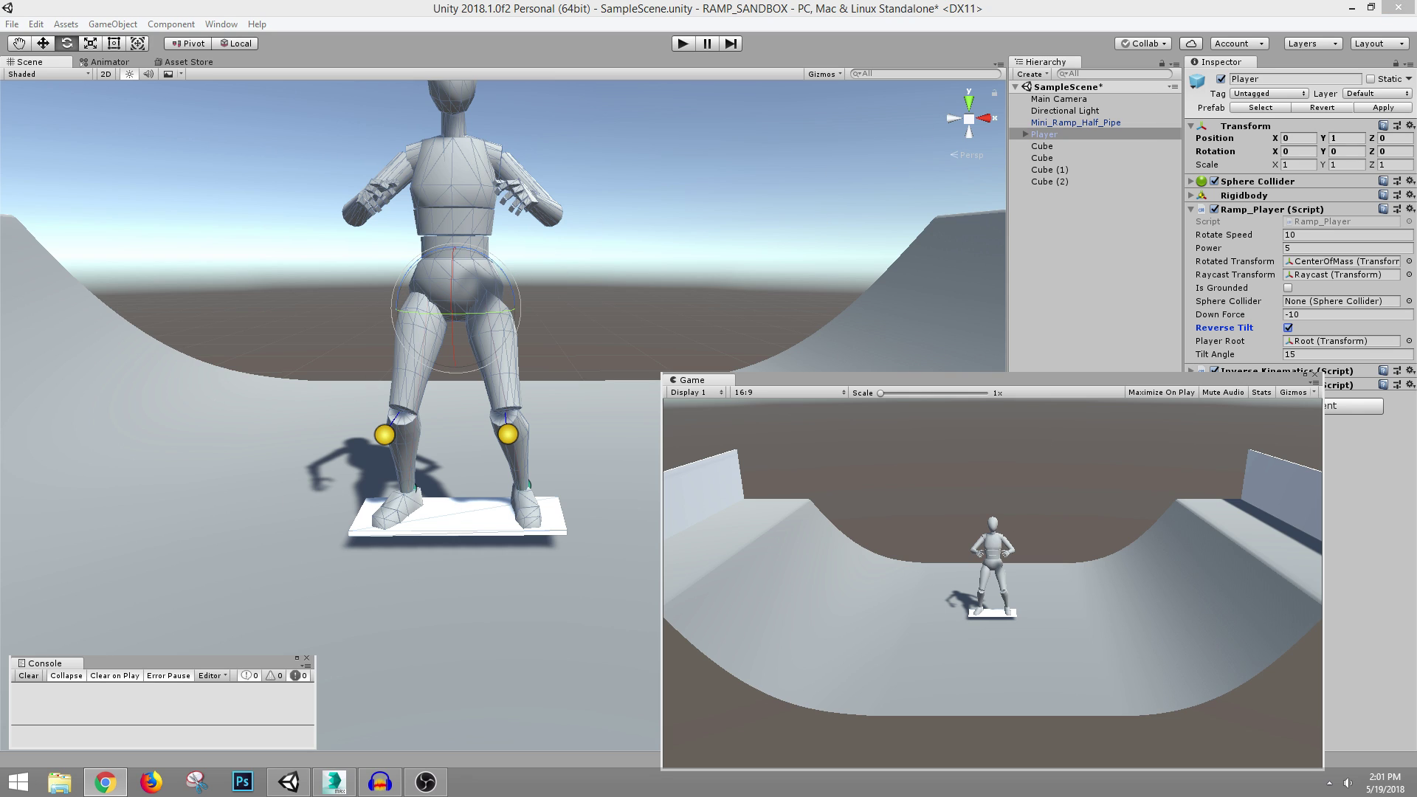
pyautogui.hotkey('alt', 'Tab')
pyautogui.hotkey('alt', 'Tab')
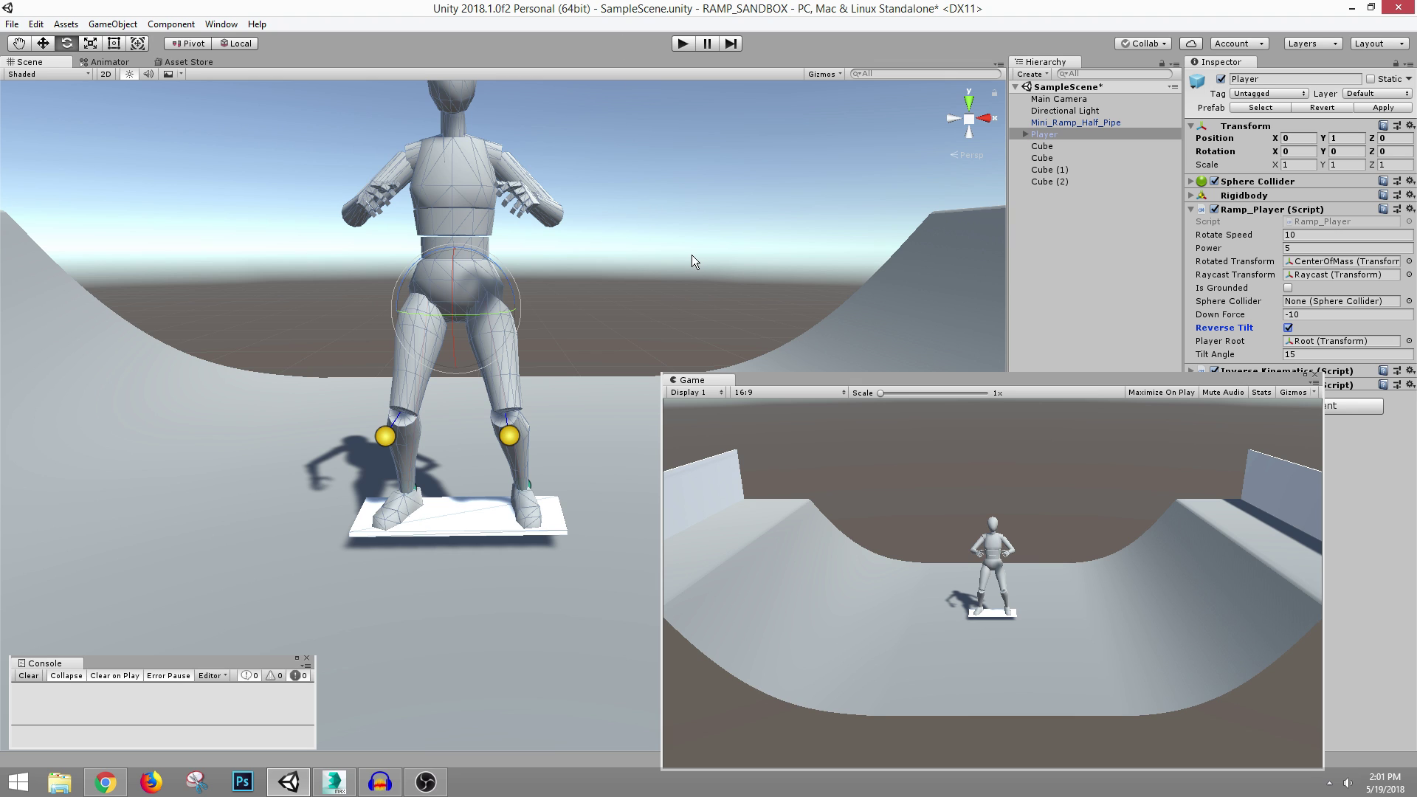
pyautogui.keyDown('alt'); pyautogui.moveTo(676, 205); pyautogui.dragTo(530, 198); pyautogui.keyUp('alt')
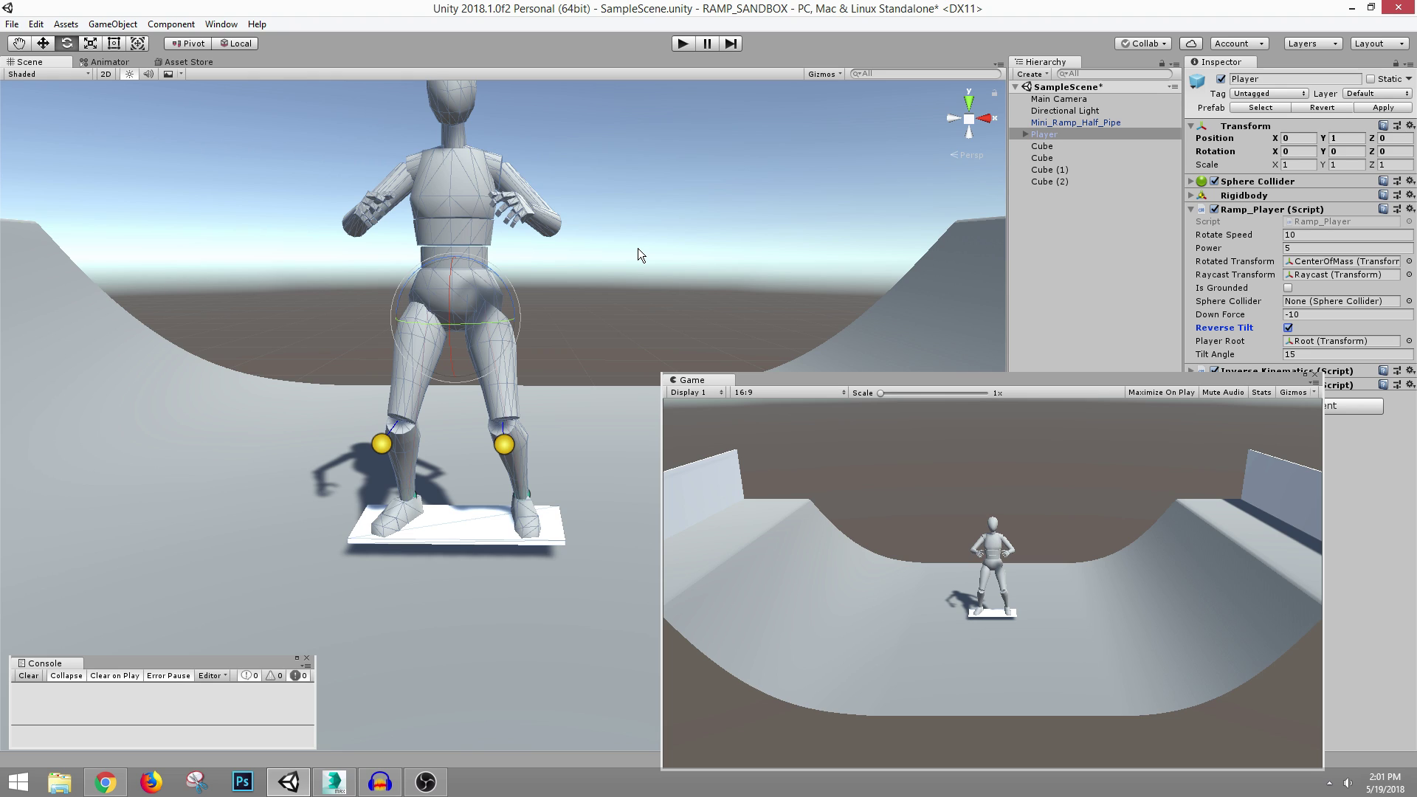
pyautogui.keyDown('alt'); pyautogui.moveTo(638, 254); pyautogui.dragTo(669, 315, button='right'); pyautogui.keyUp('alt')
pyautogui.moveTo(669, 315); pyautogui.dragTo(664, 292, button='middle')
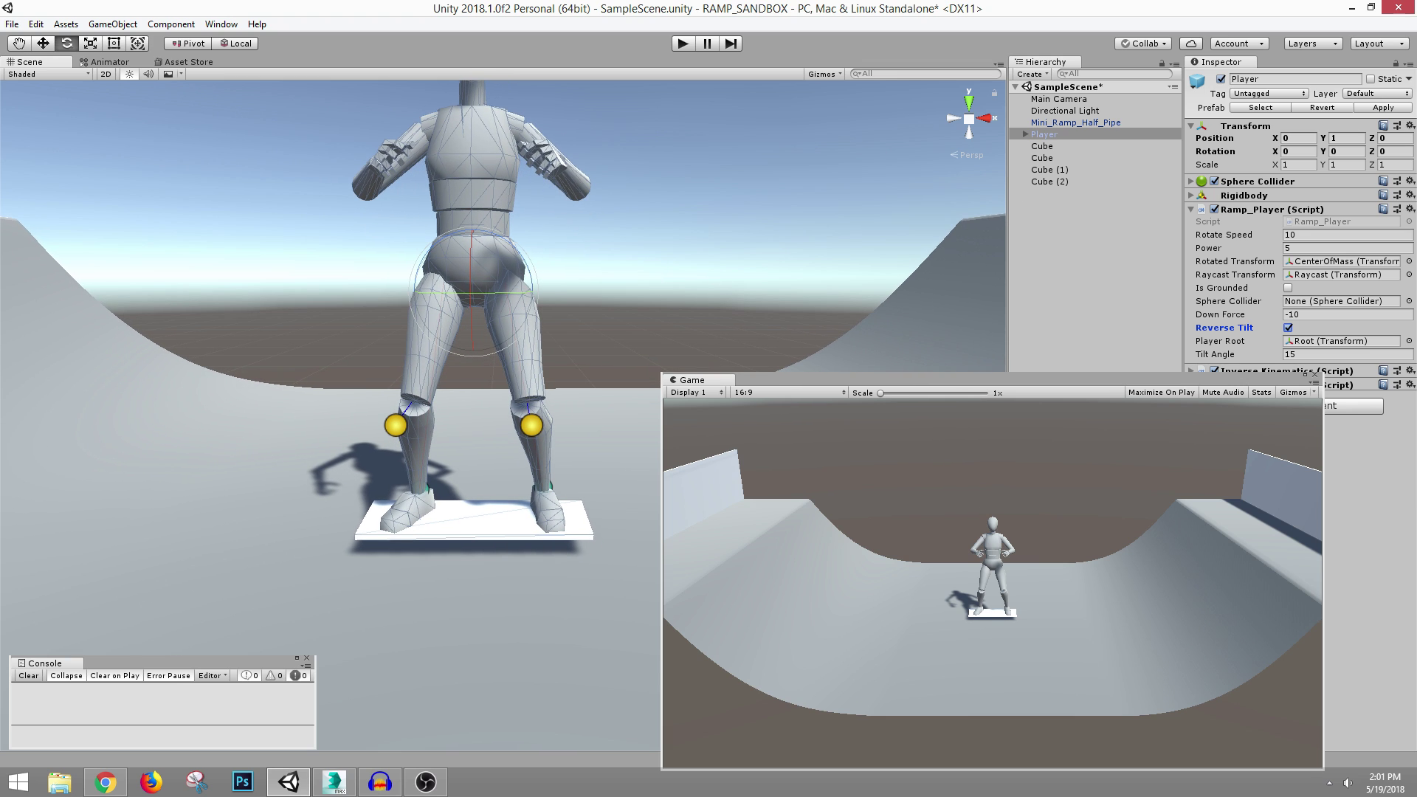
pyautogui.keyDown('alt'); pyautogui.moveTo(473, 293); pyautogui.dragTo(490, 281); pyautogui.keyUp('alt')
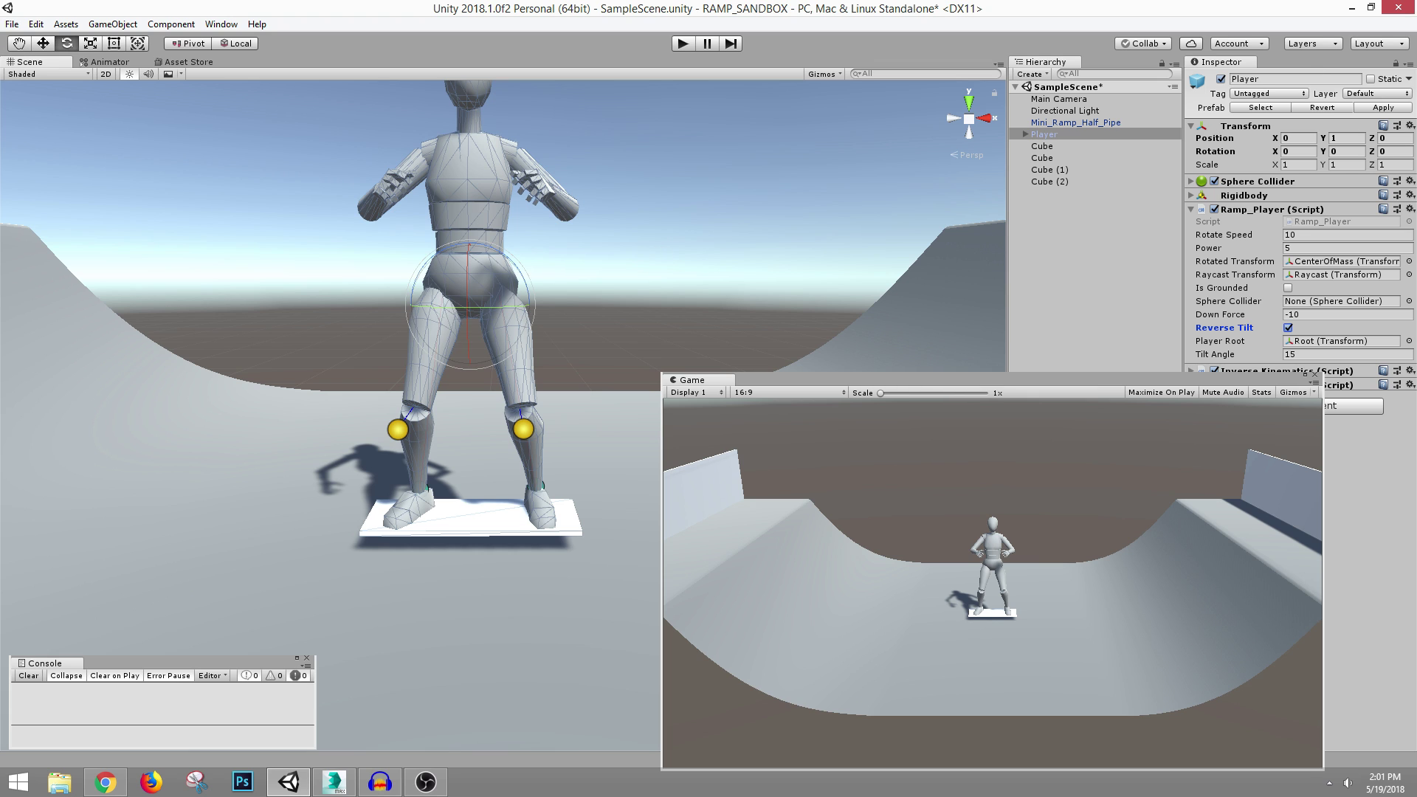
# - Switch to Chrome, play the Dev Log 04 video on YouTube, and return to Unity
pyautogui.hotkey('alt', 'Tab')
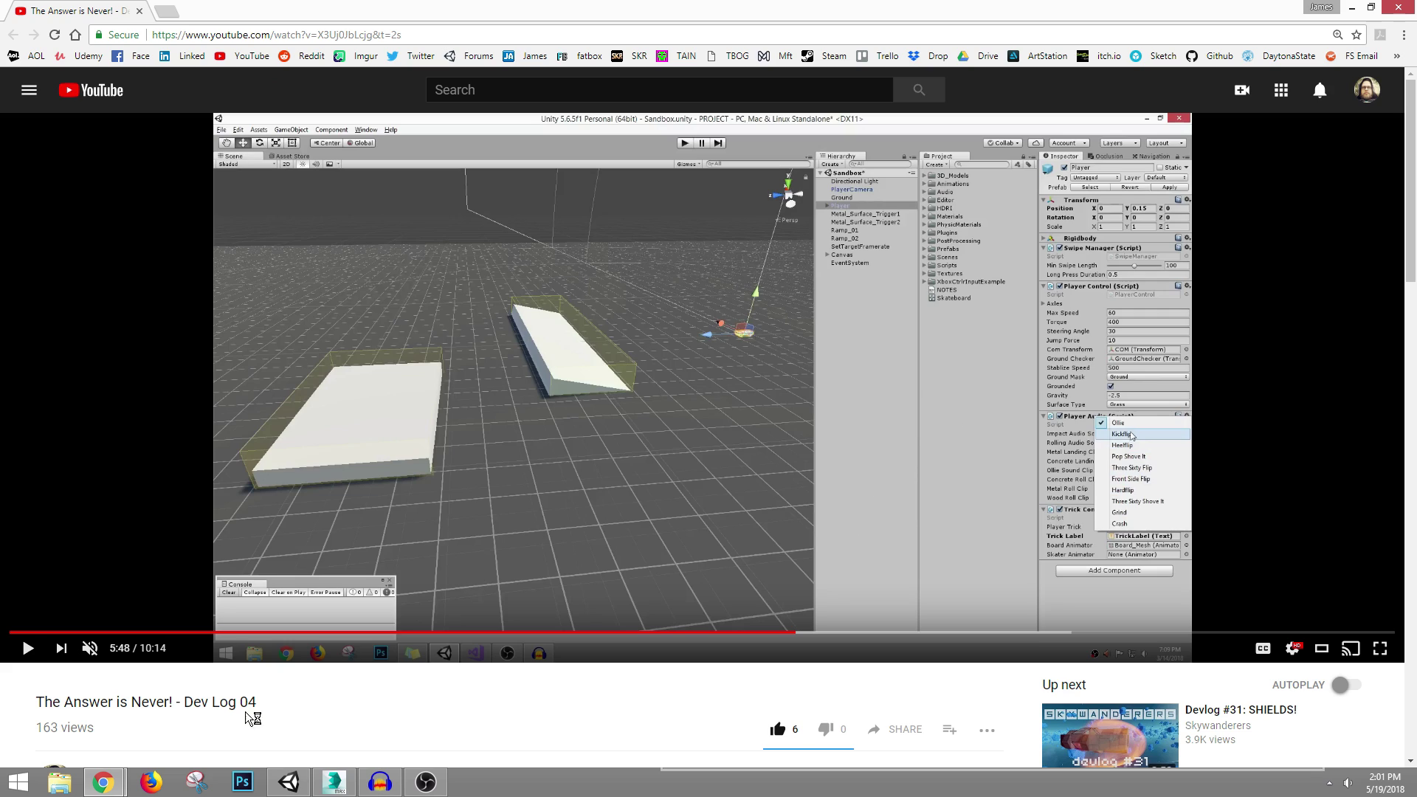
pyautogui.click(27, 650)
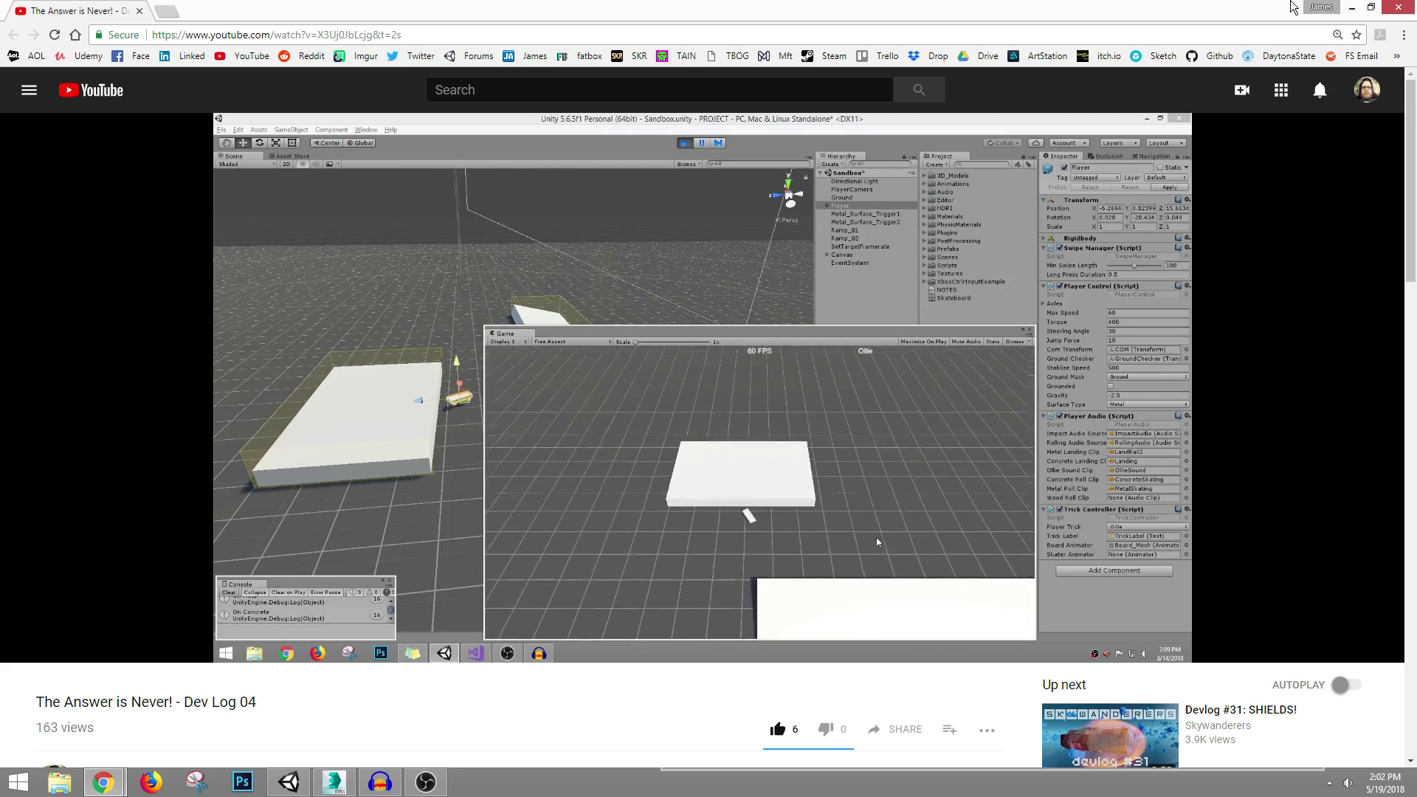
pyautogui.click(1351, 8)
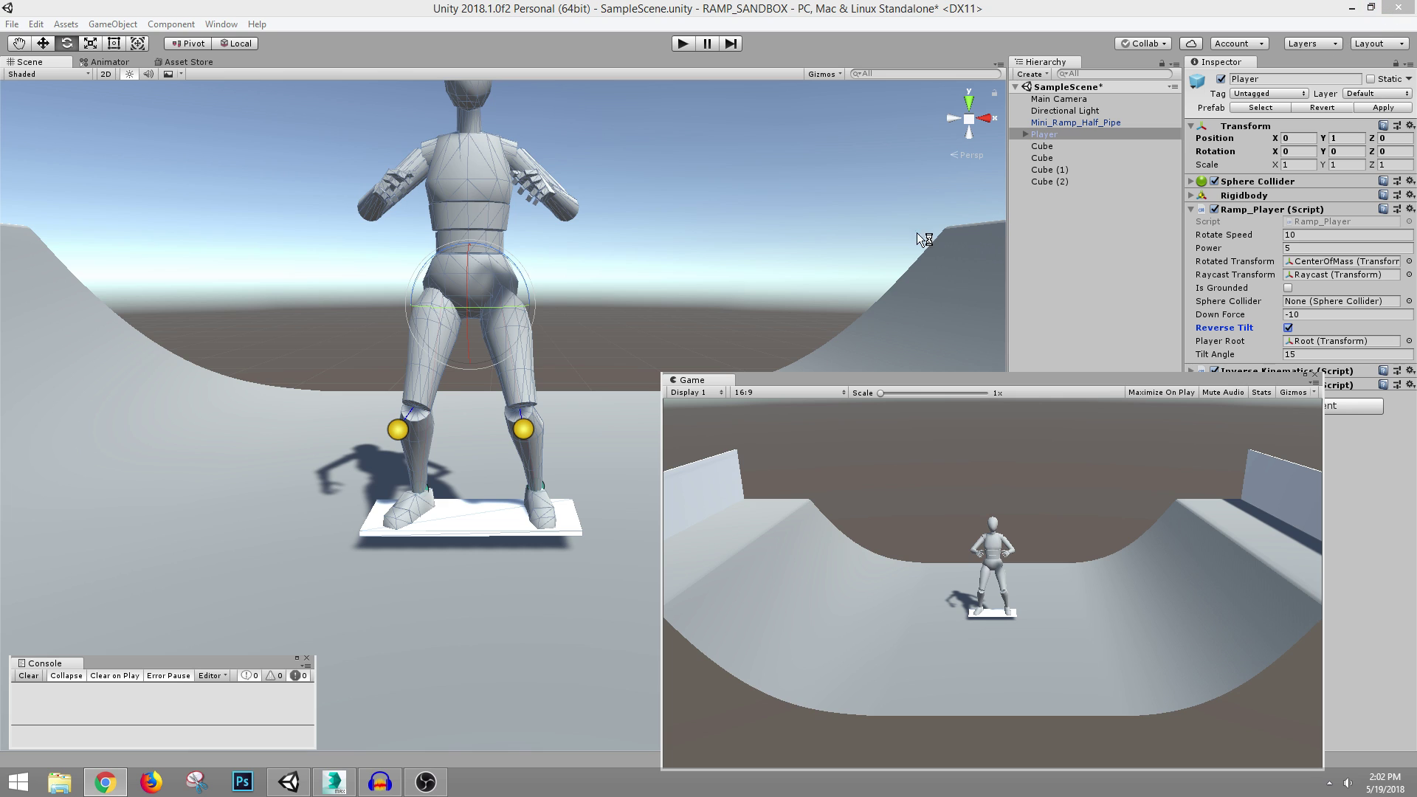
# - Examine the half-pipe ramp and the skater in the scene from a wider view, leaving nothing selected
pyautogui.keyDown('alt'); pyautogui.moveTo(636, 229); pyautogui.dragTo(675, 248); pyautogui.keyUp('alt')
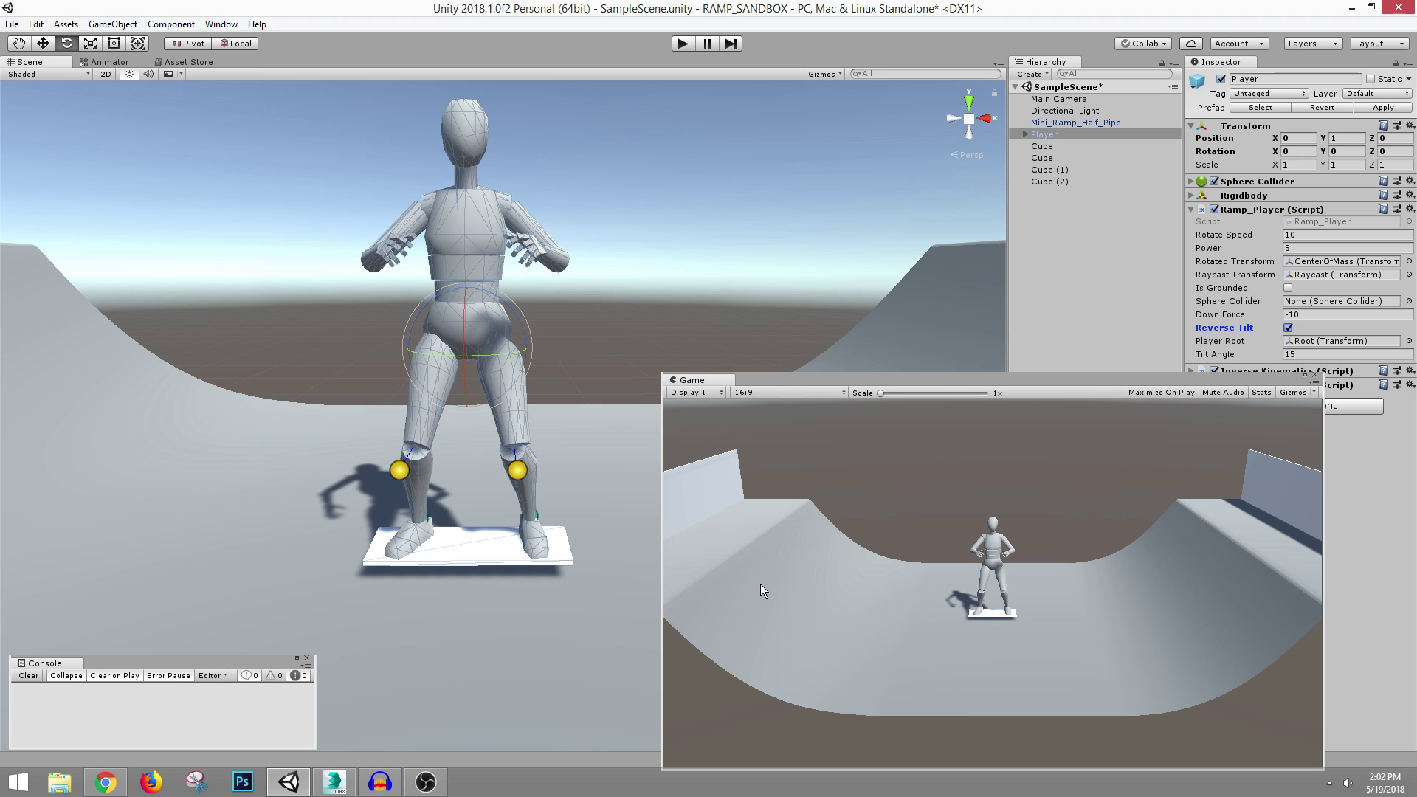
pyautogui.keyDown('alt'); pyautogui.moveTo(295, 543); pyautogui.dragTo(482, 475); pyautogui.keyUp('alt')
pyautogui.click(440, 475)
pyautogui.keyDown('alt'); pyautogui.moveTo(481, 474); pyautogui.dragTo(523, 447, button='right'); pyautogui.keyUp('alt')
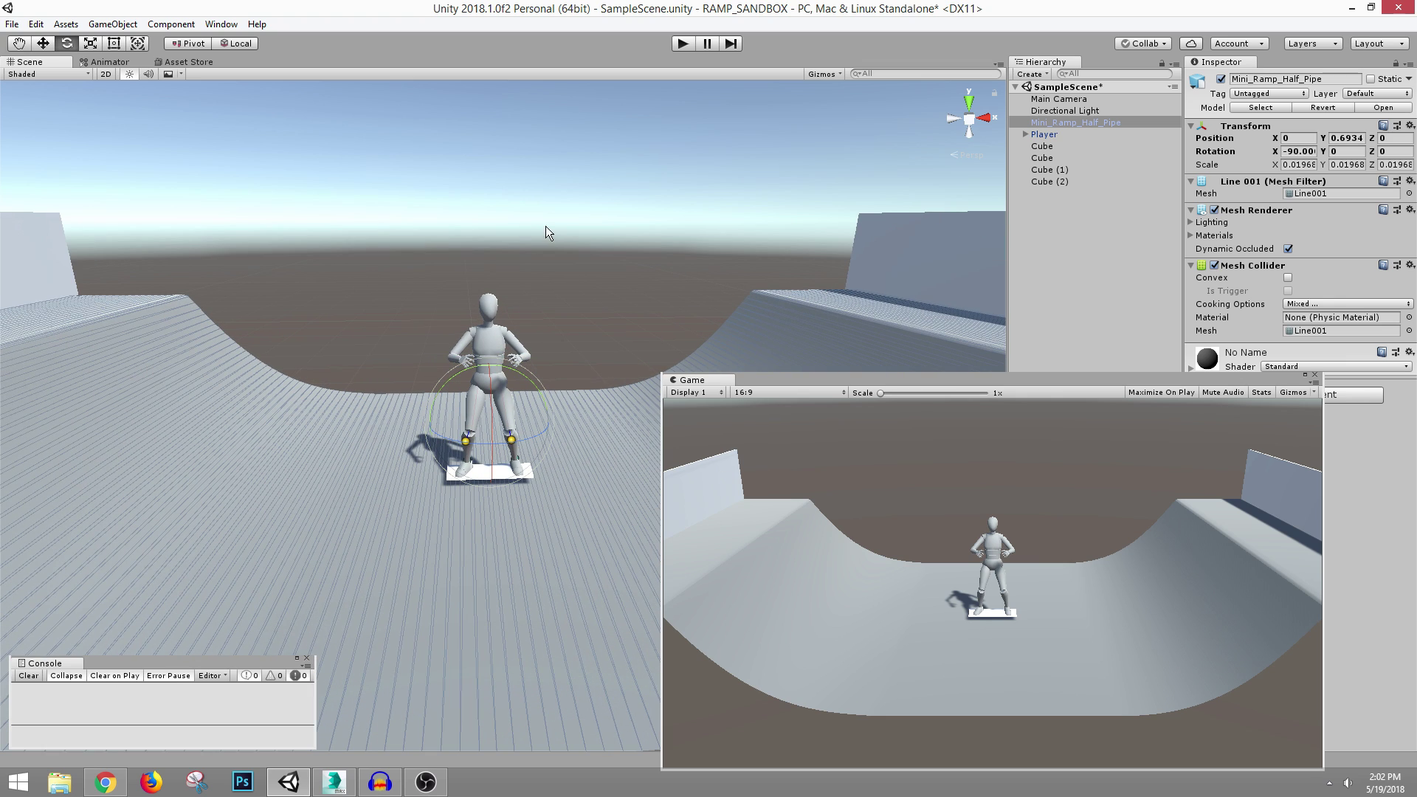
pyautogui.click(587, 311)
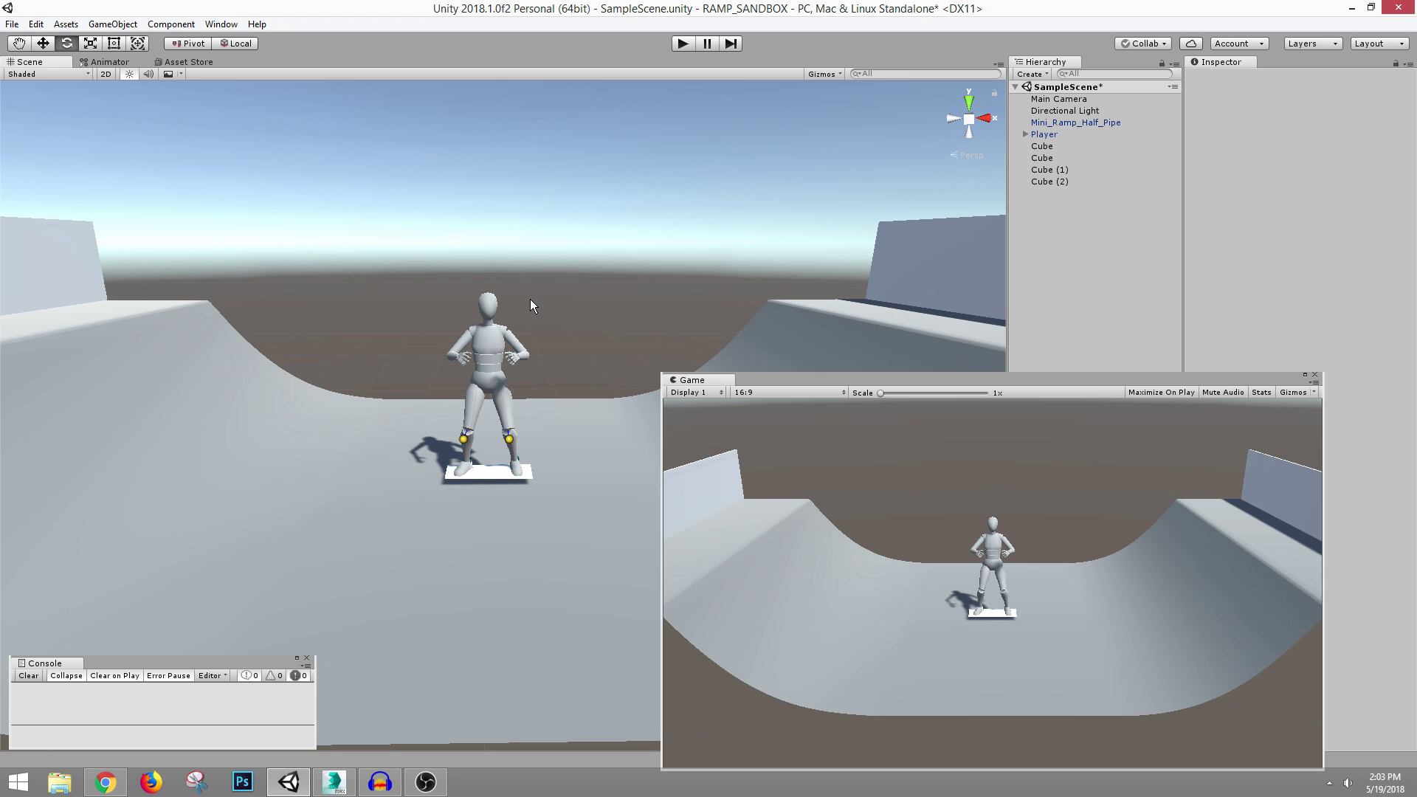
pyautogui.keyDown('alt'); pyautogui.moveTo(530, 299); pyautogui.dragTo(546, 353); pyautogui.keyUp('alt')
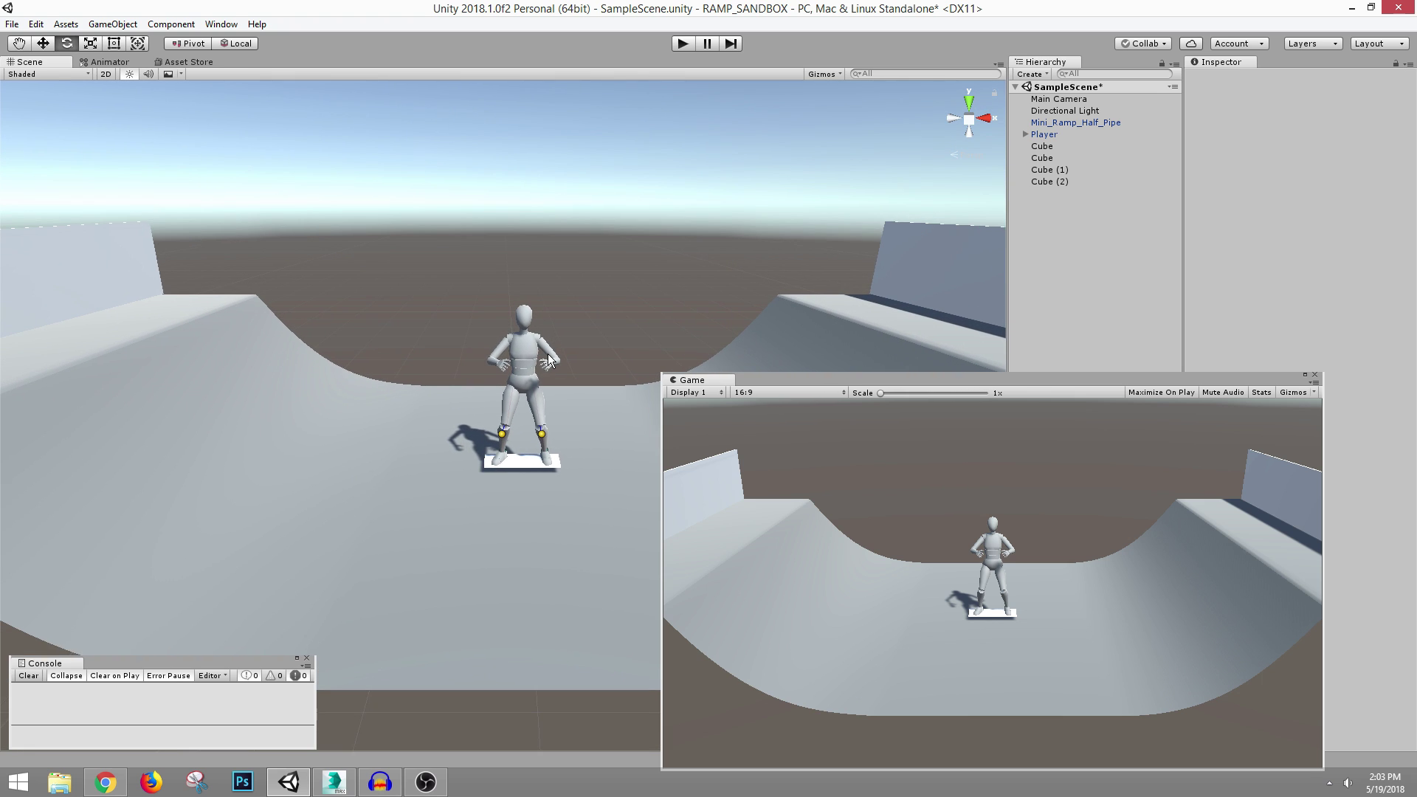
pyautogui.keyDown('alt'); pyautogui.moveTo(533, 367); pyautogui.dragTo(541, 377); pyautogui.keyUp('alt')
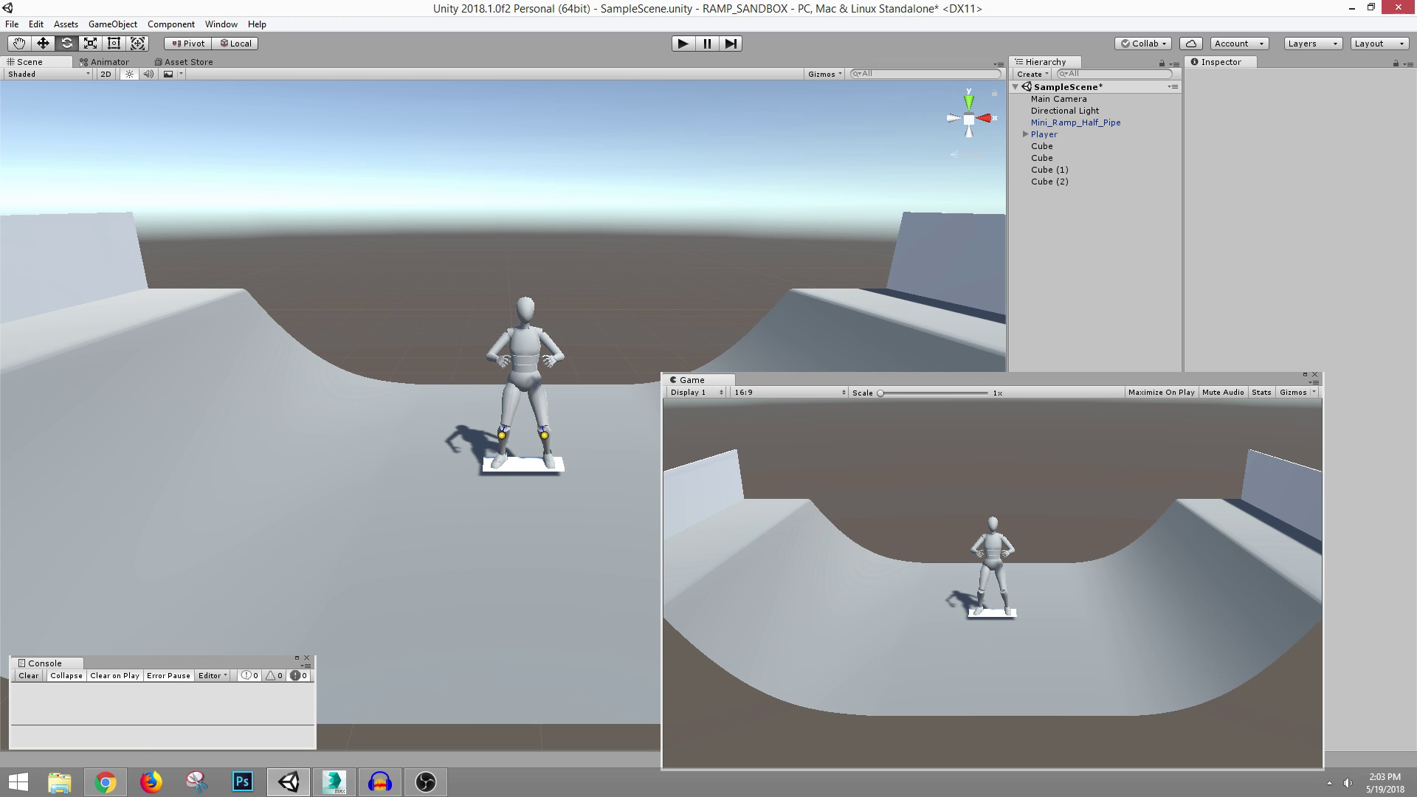
# - Switch to Chrome, view the tweet about skate games being capsules with fancy animations, and return to Unity
pyautogui.hotkey('alt', 'Tab')
pyautogui.scroll(1, 334, 246)
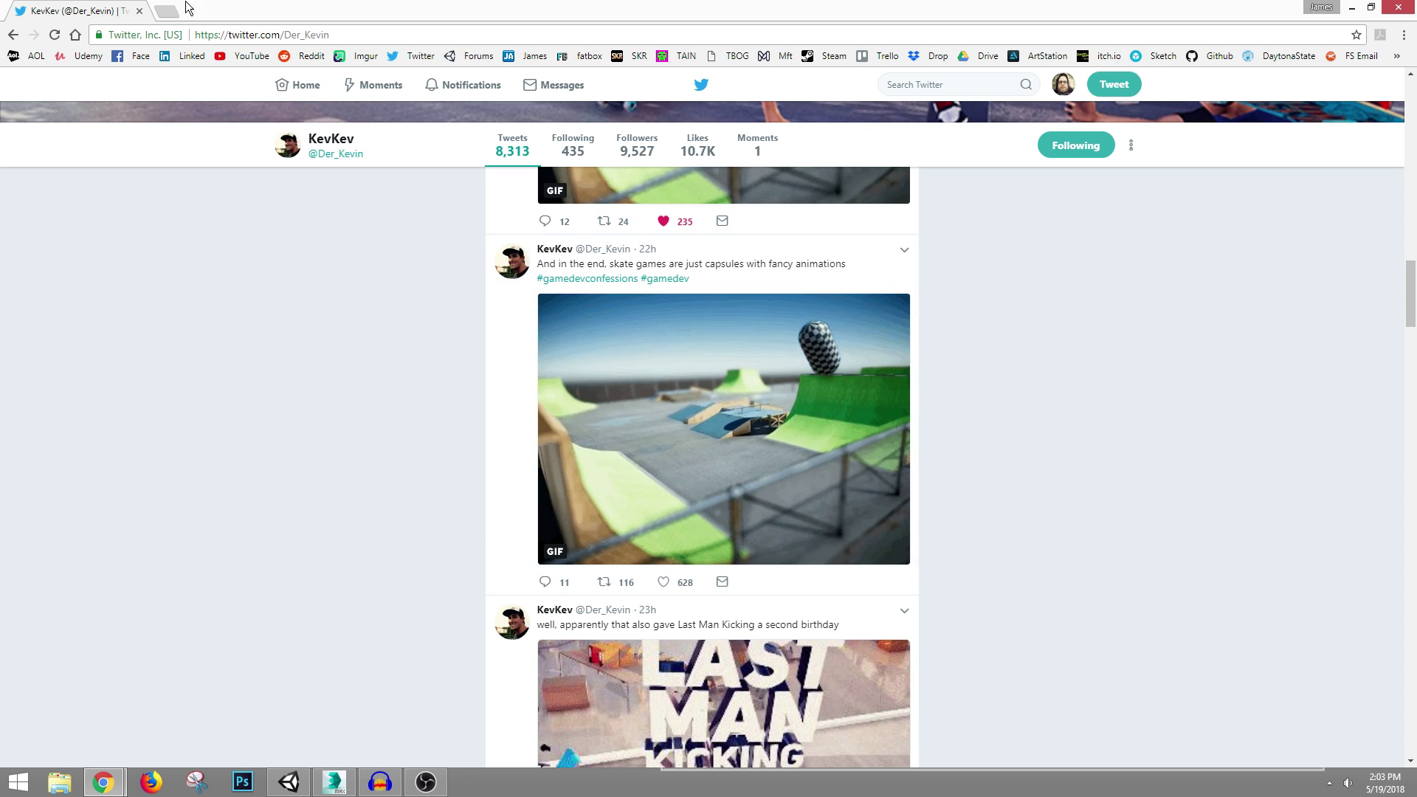
pyautogui.click(554, 249)
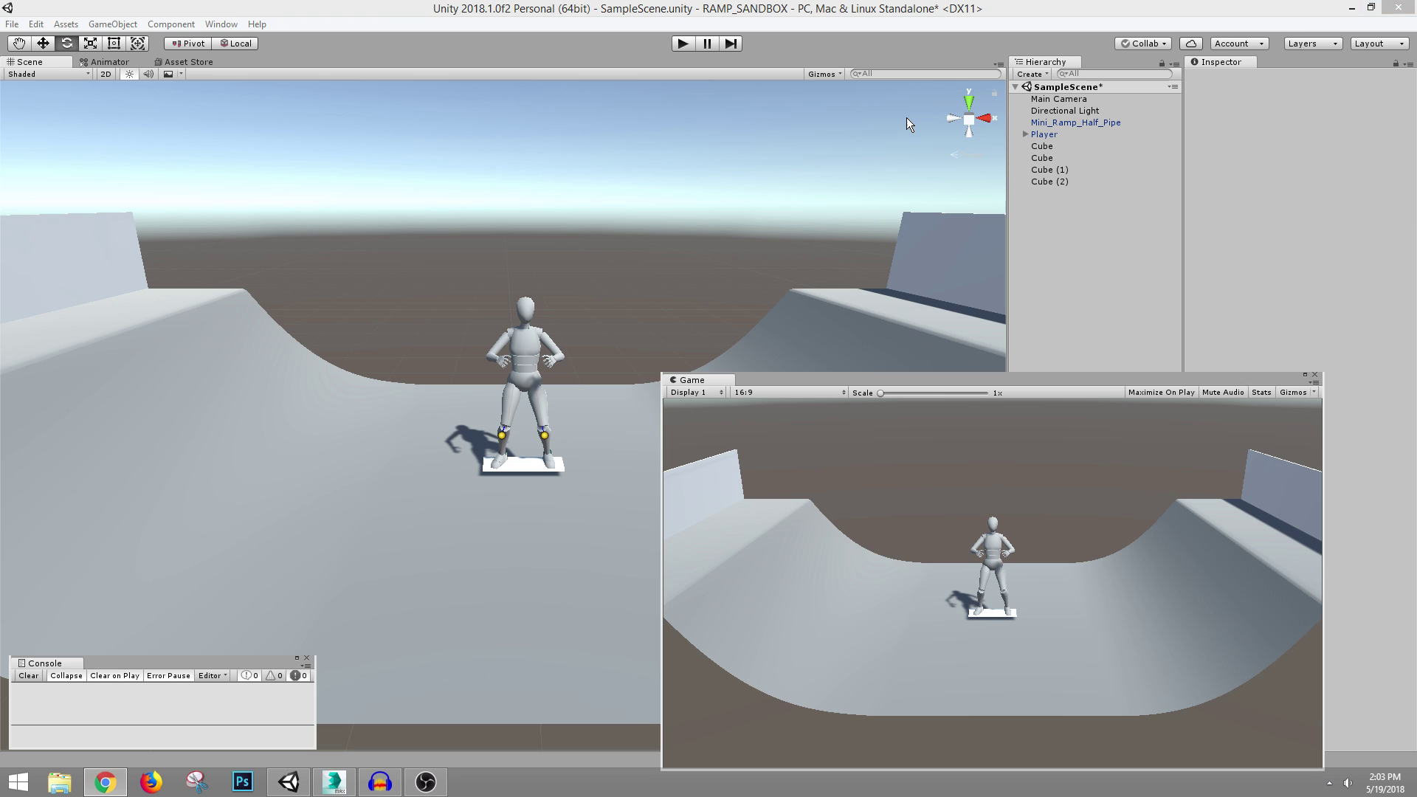
pyautogui.click(646, 243)
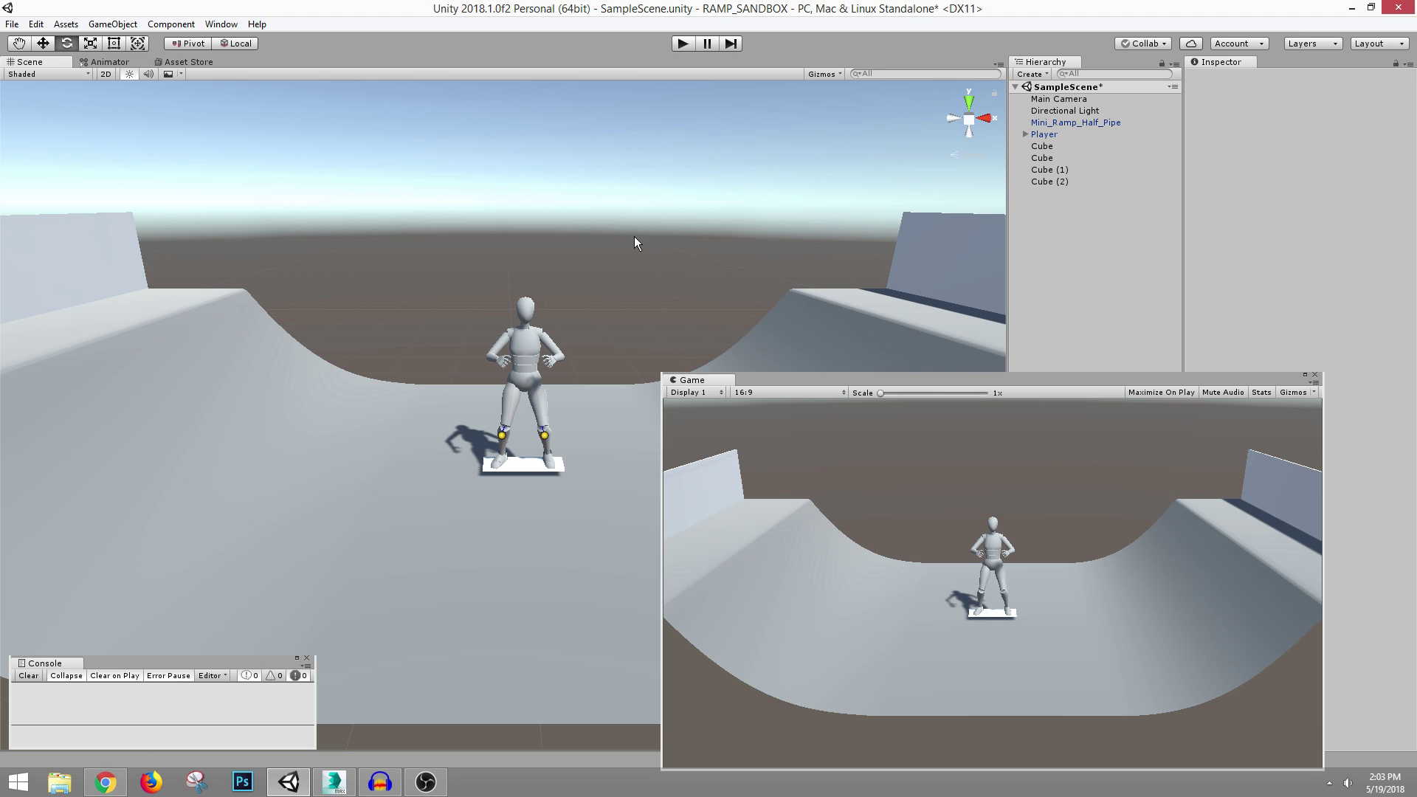
# - Temporarily enable the Capsule object under the Player's CenterOfMass to show it around the skater, and disable it again
pyautogui.click(1043, 133)
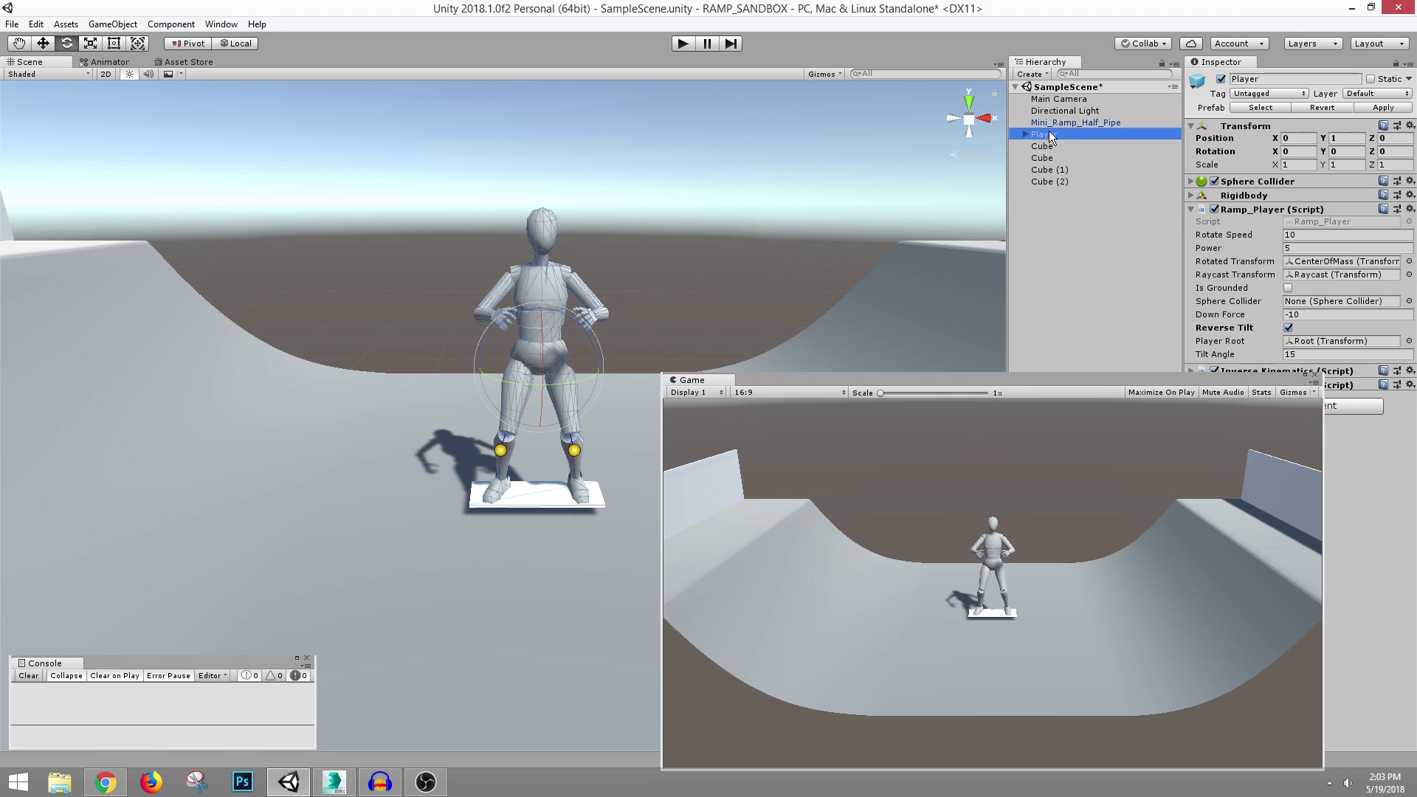
pyautogui.press('f')
pyautogui.keyDown('alt'); pyautogui.moveTo(528, 279); pyautogui.dragTo(629, 261); pyautogui.keyUp('alt')
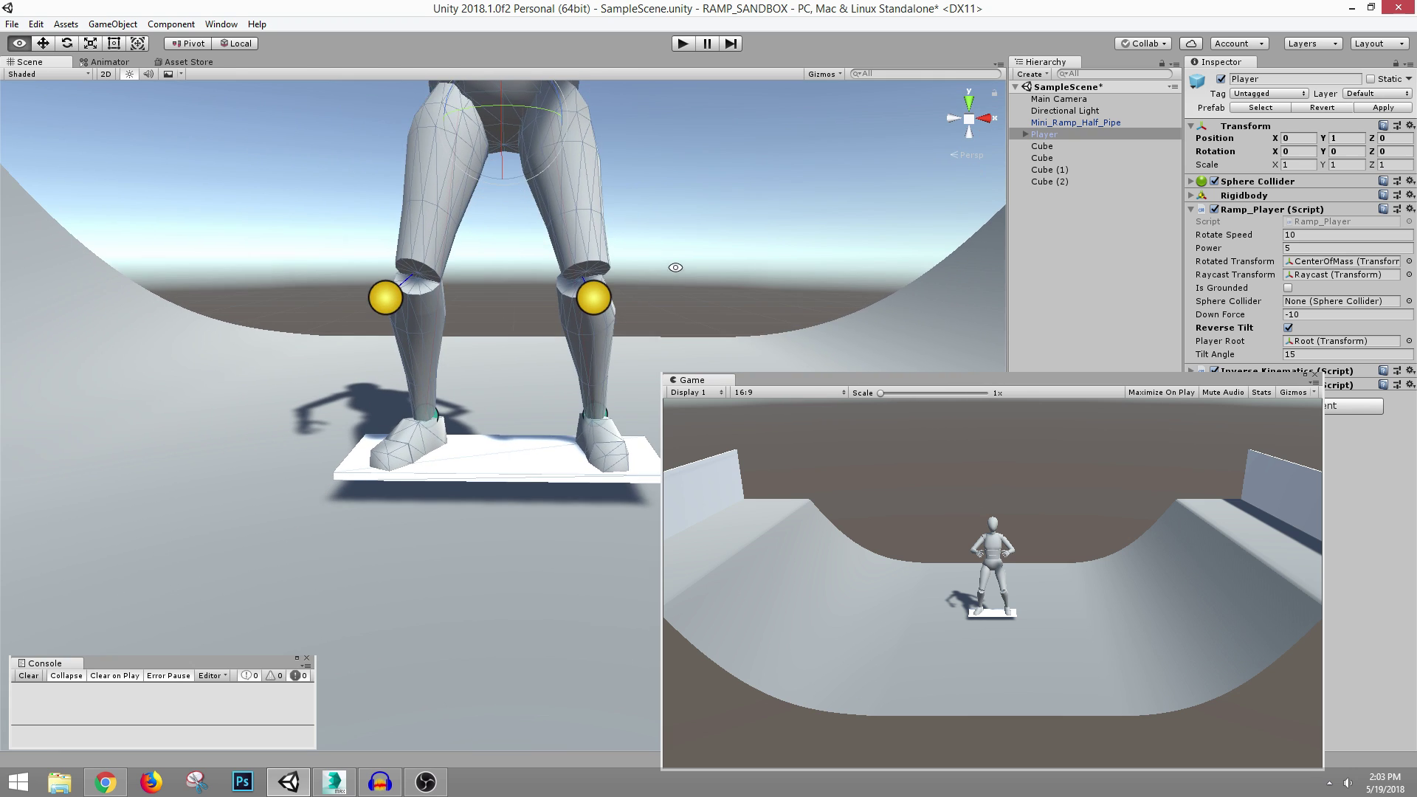
pyautogui.scroll(-5, 675, 268)
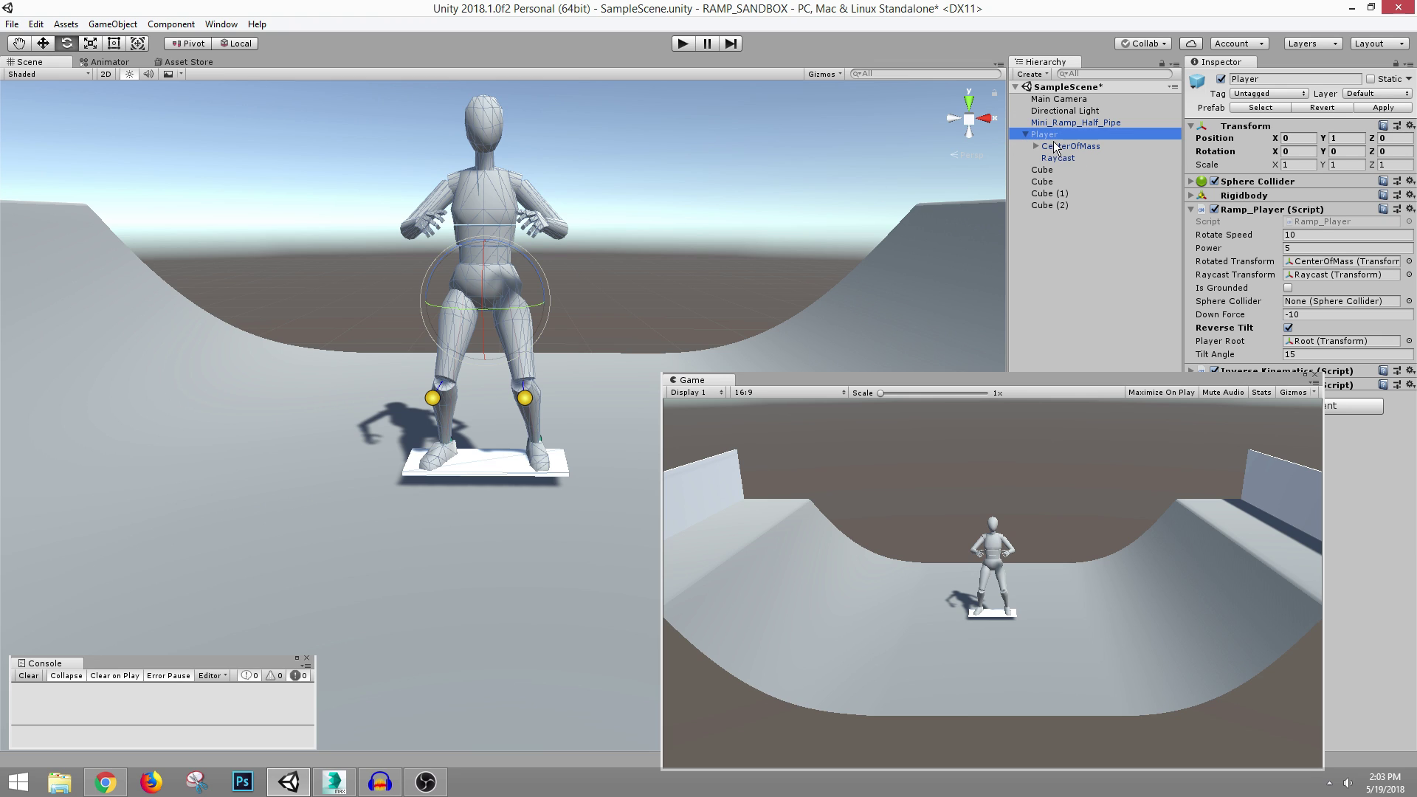
pyautogui.click(1067, 168)
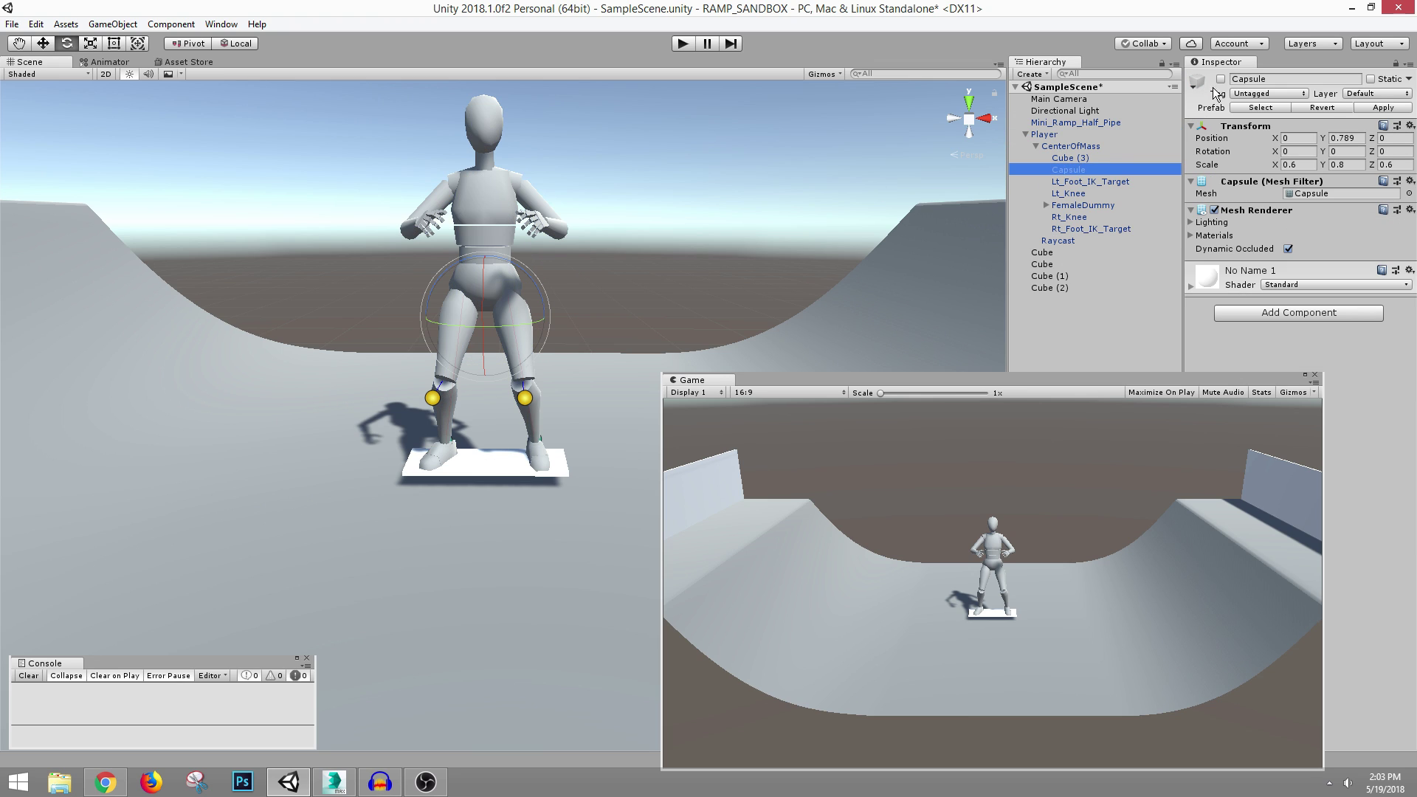
pyautogui.click(1220, 79)
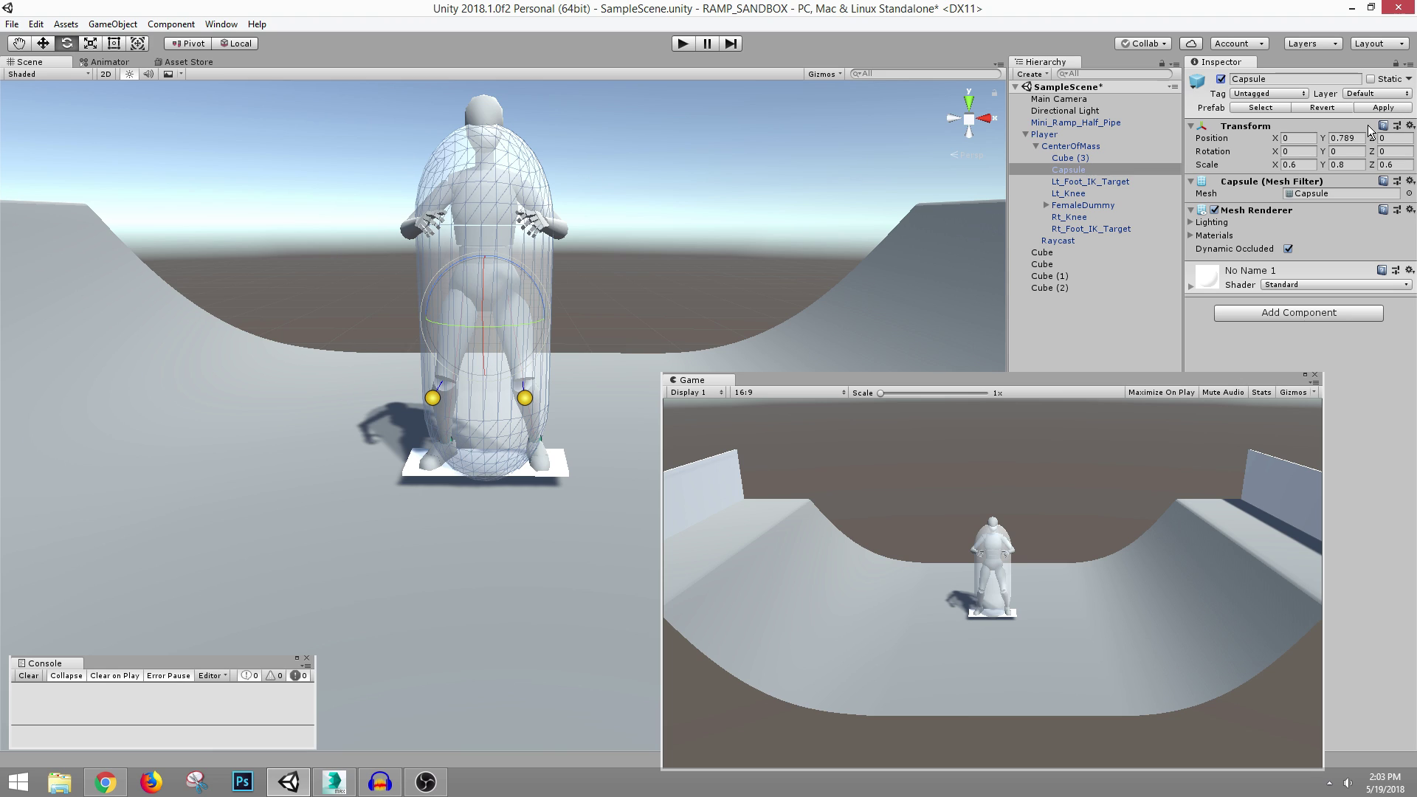
pyautogui.click(1222, 78)
pyautogui.click(1035, 146)
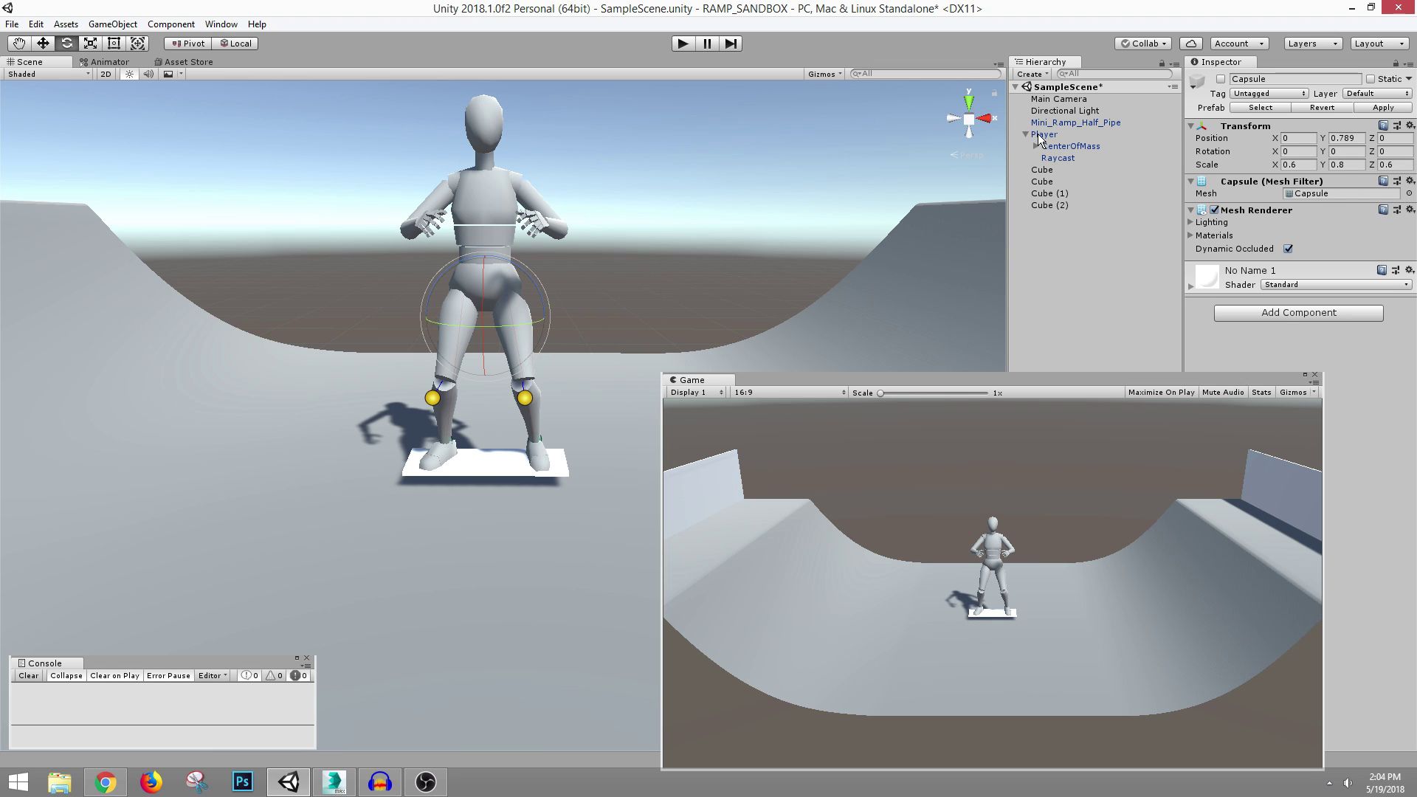
# - Select the Player object, run the scene, and ride the skater around the half-pipe in the Game view
pyautogui.click(1040, 135)
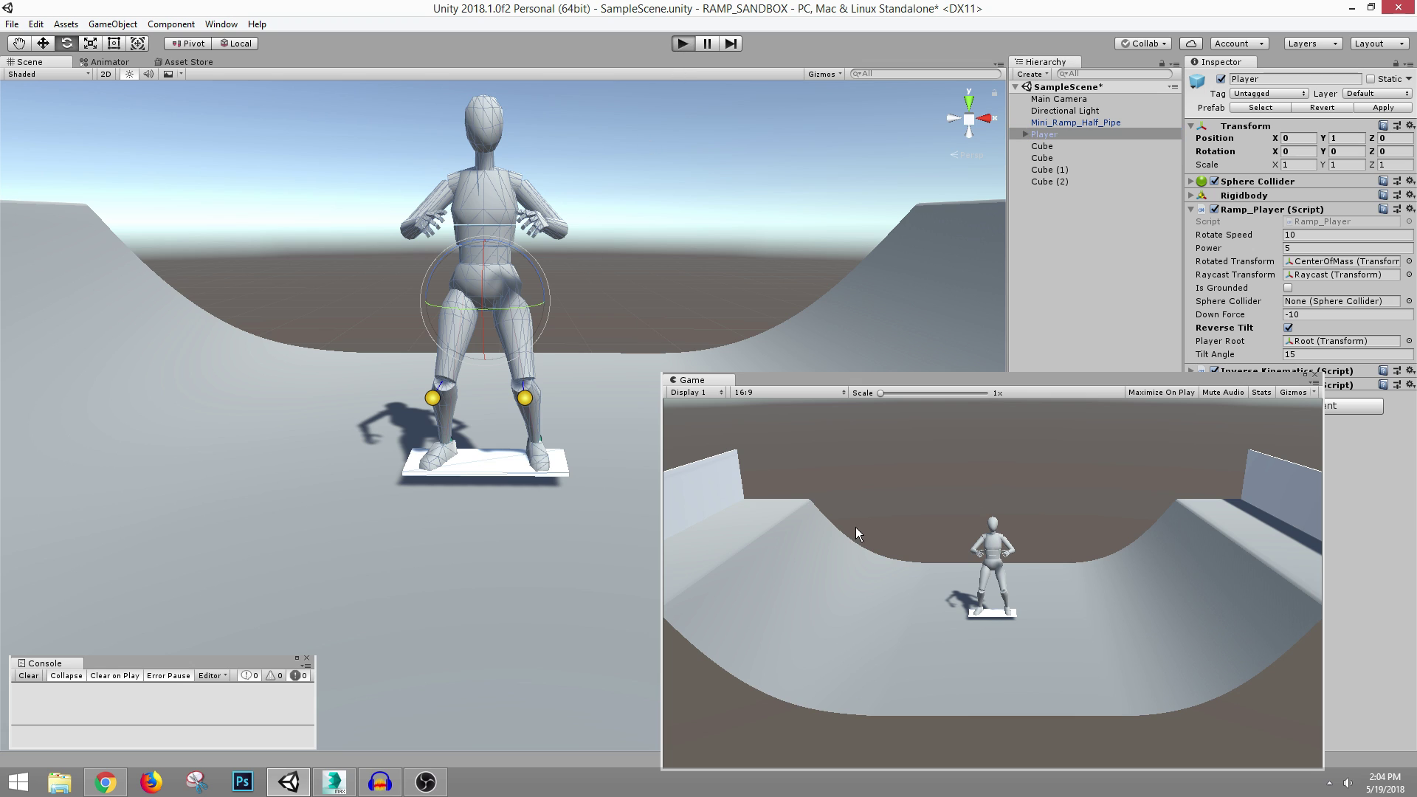
pyautogui.hotkey('ctrl', 'p')
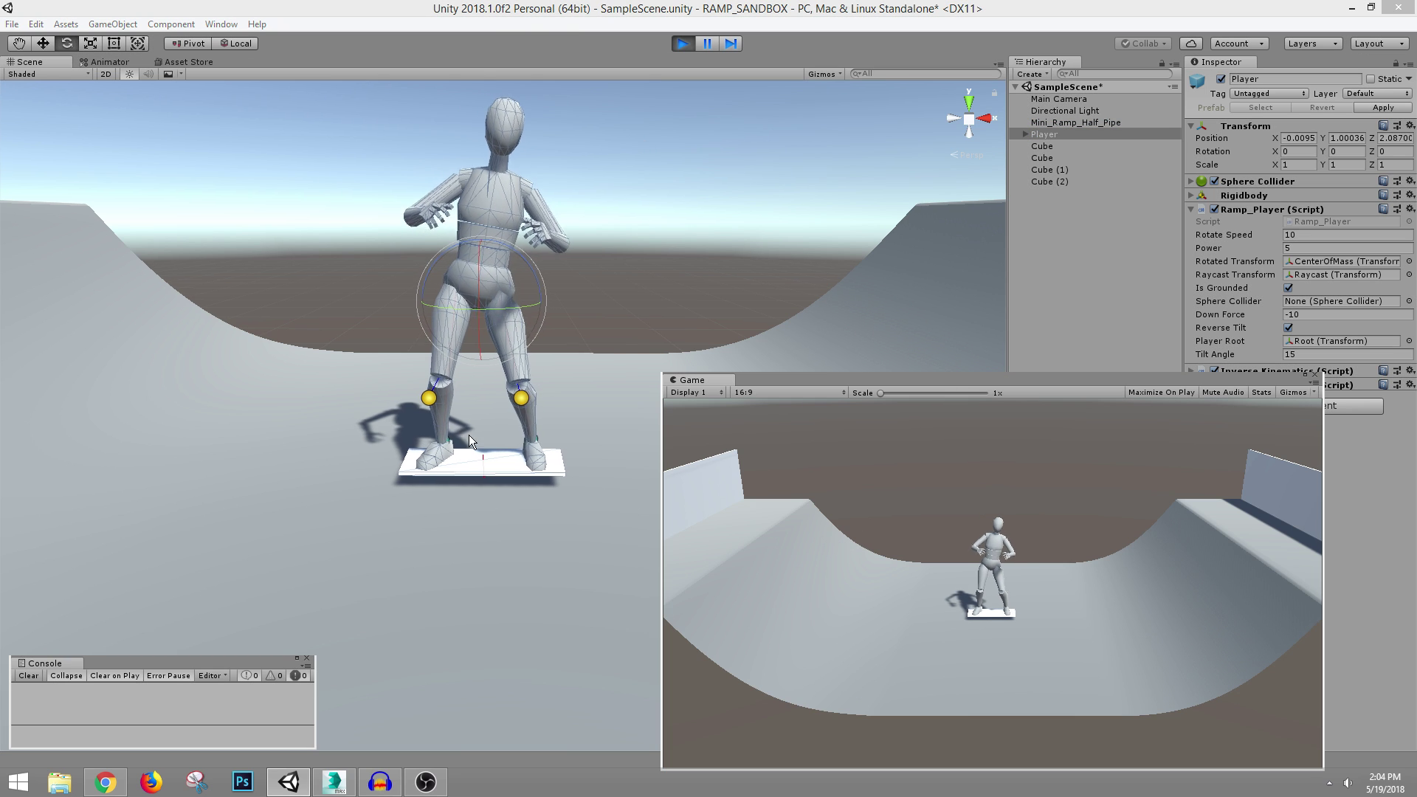
pyautogui.scroll(5, 480, 431)
pyautogui.scroll(-8, 499, 431)
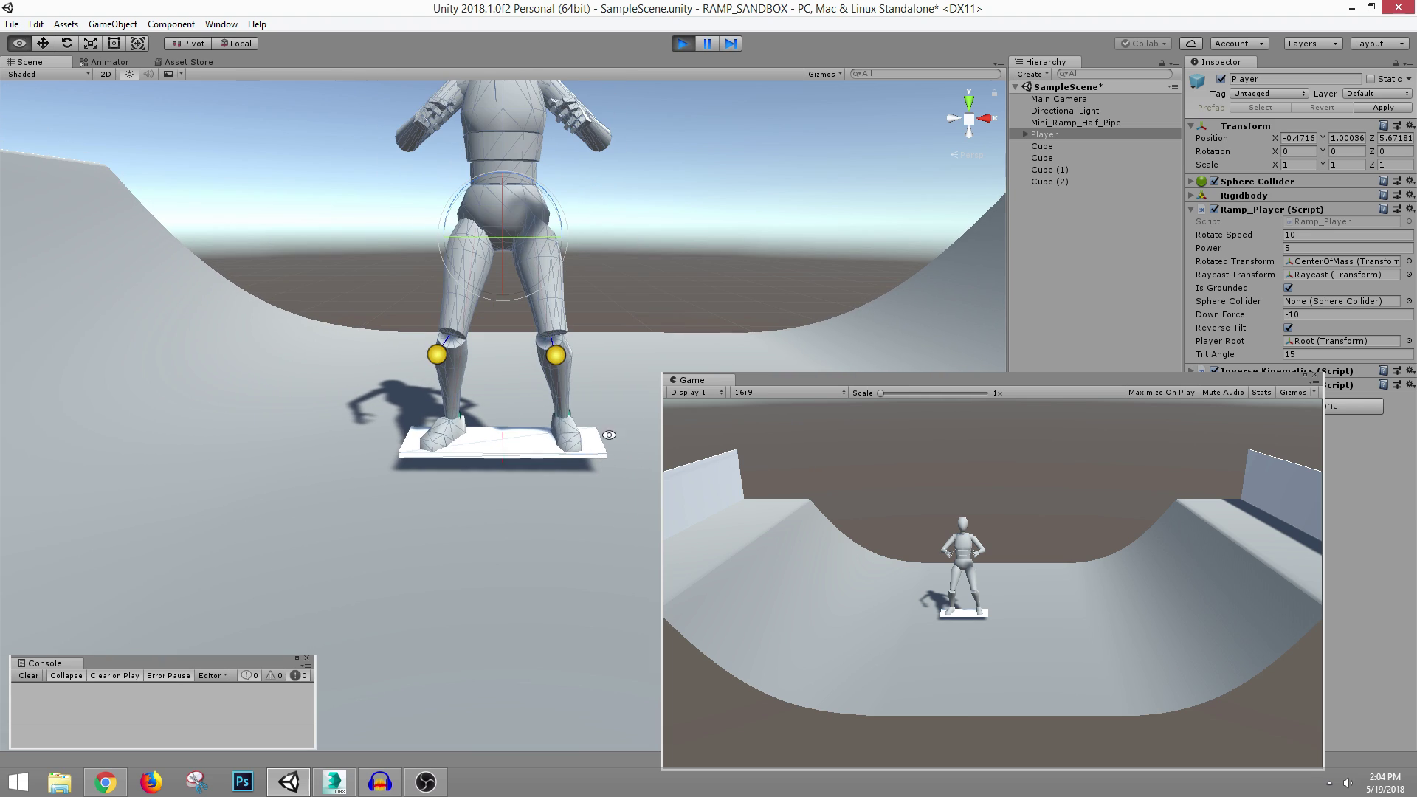
pyautogui.click(1078, 610)
pyautogui.press('d')
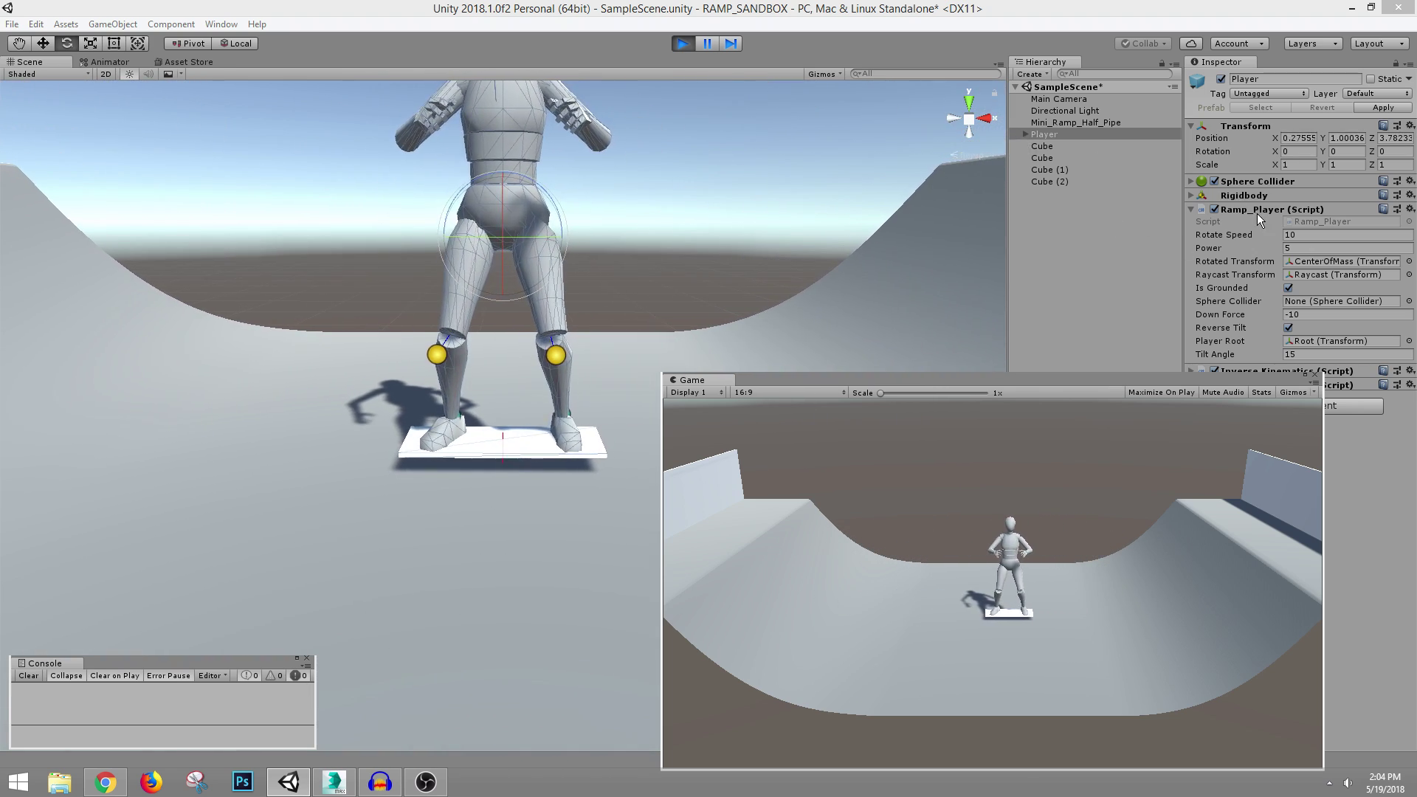
# - Expand the Player's Sphere Collider and Rigidbody components and move the Game window so it no longer covers the Inspector
pyautogui.click(1250, 183)
pyautogui.click(1246, 282)
pyautogui.click(1046, 599)
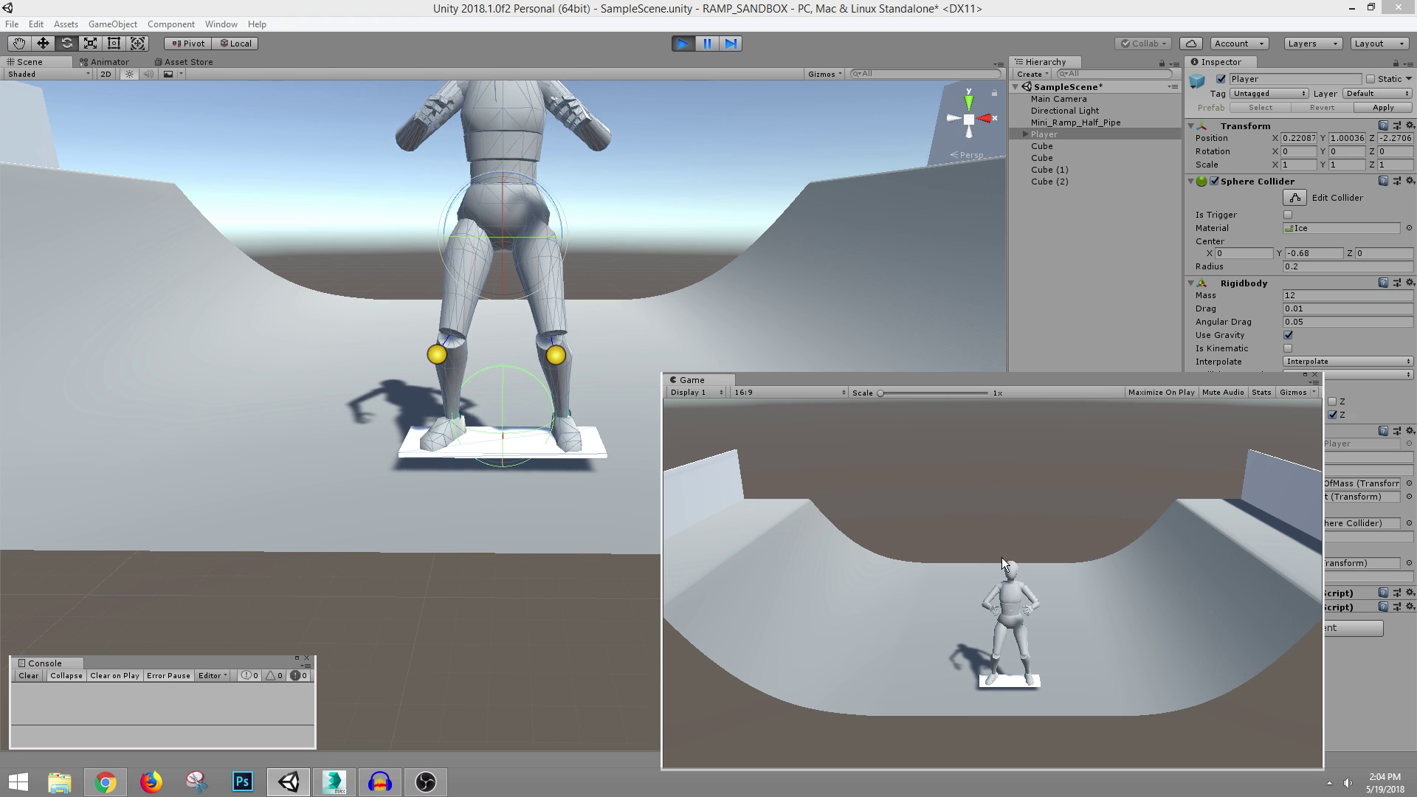
pyautogui.press('alt')
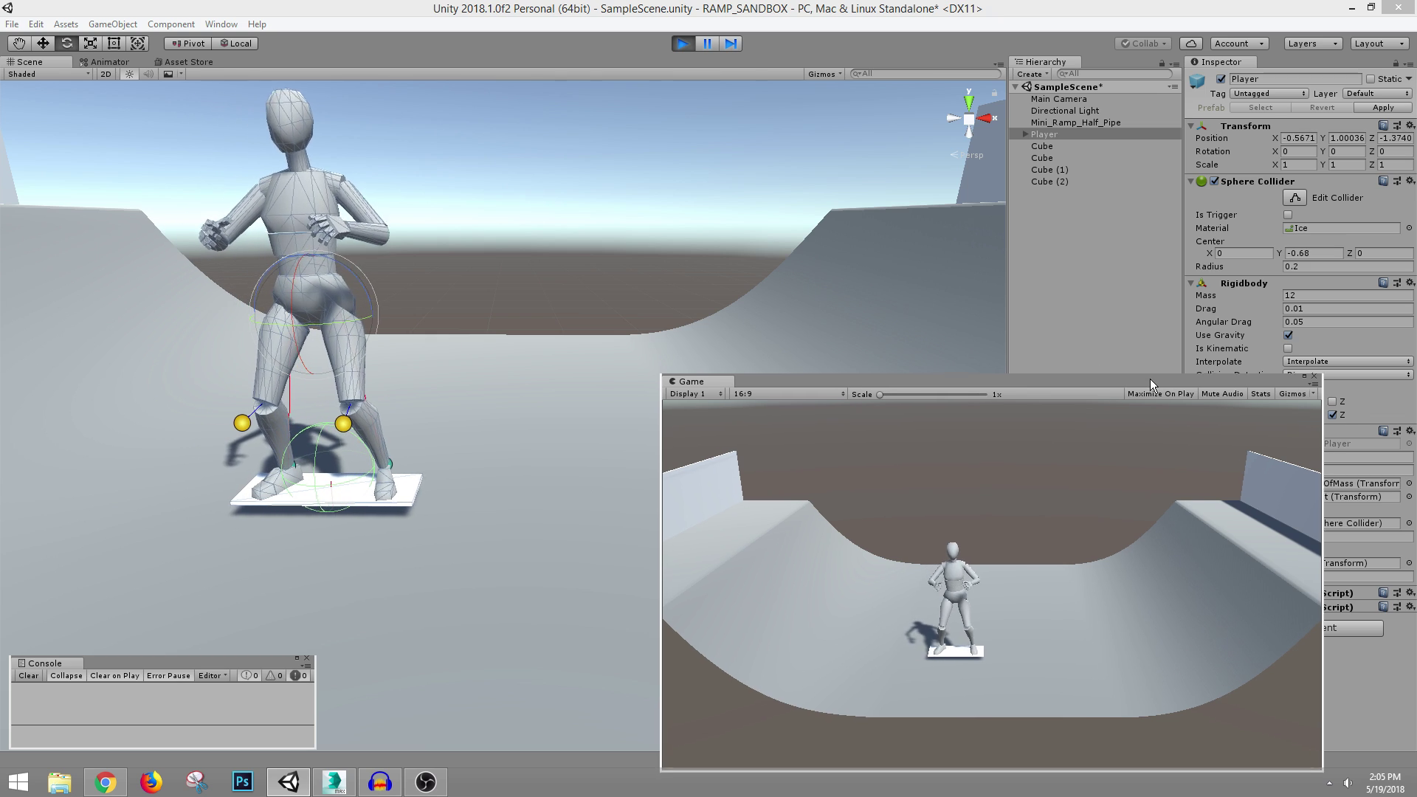
pyautogui.moveTo(1150, 379); pyautogui.dragTo(1054, 366)
pyautogui.moveTo(1139, 371); pyautogui.dragTo(1071, 366)
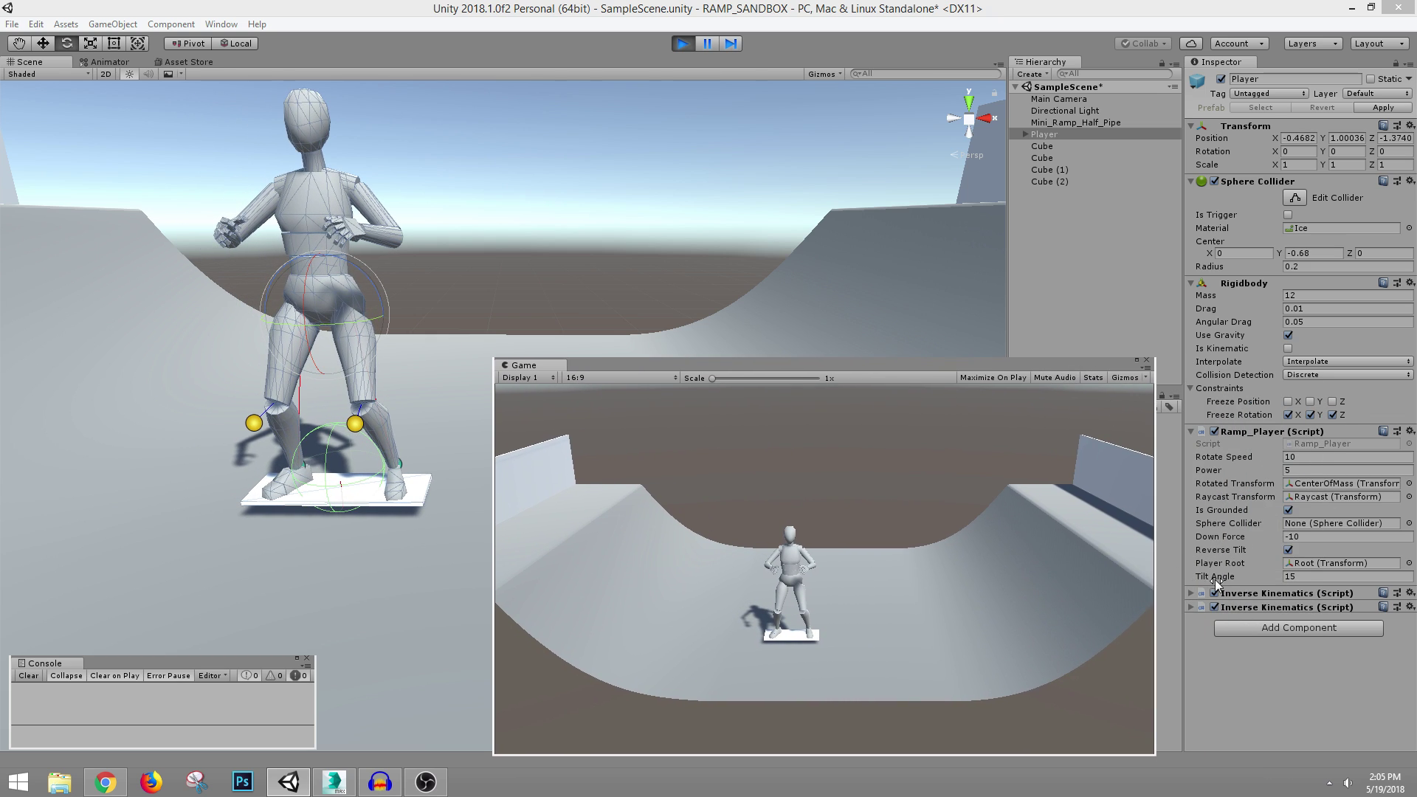
# - While the scene runs, test the skater's lean with the Ramp_Player Tilt Angle at 35 and again at 10
pyautogui.click(1269, 576)
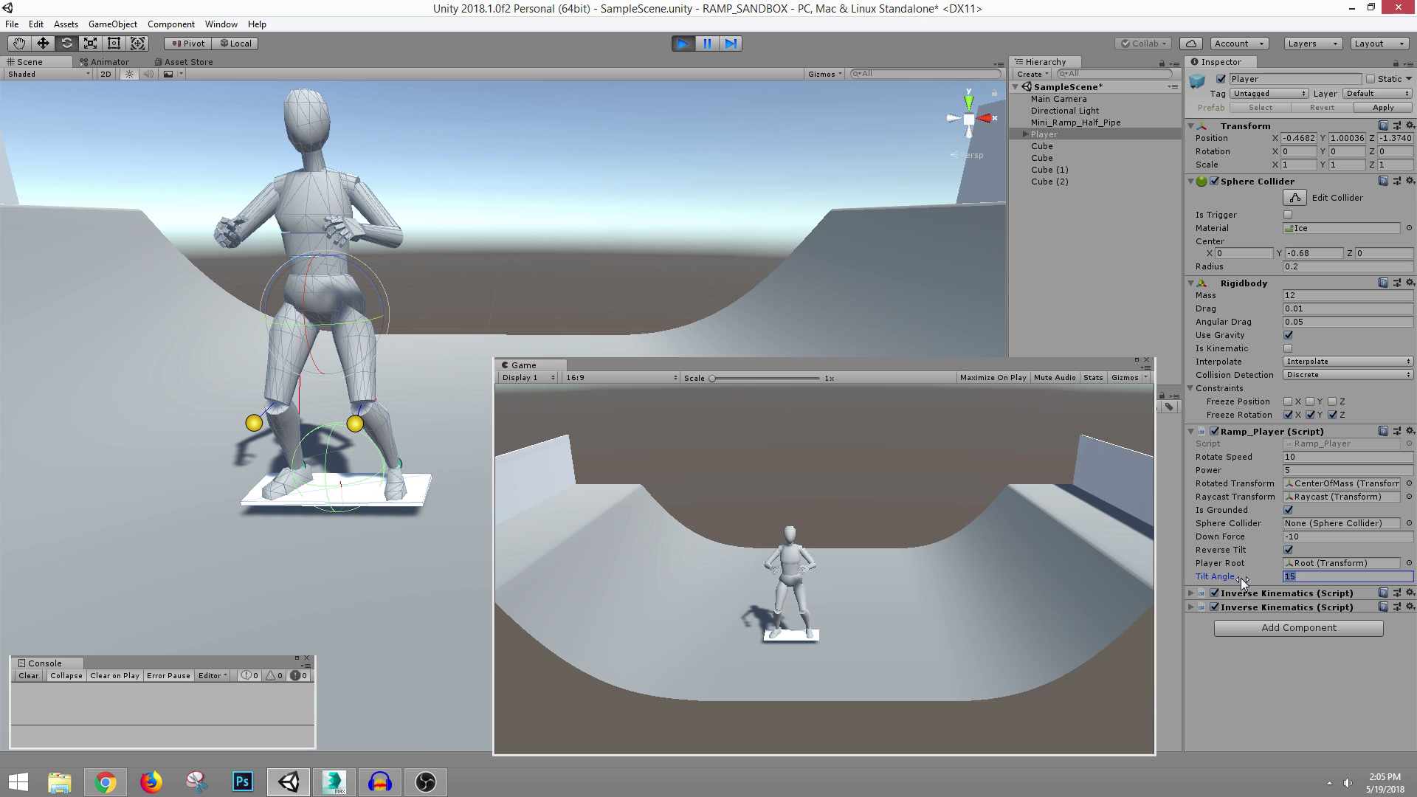
pyautogui.write('35')
pyautogui.click(841, 599)
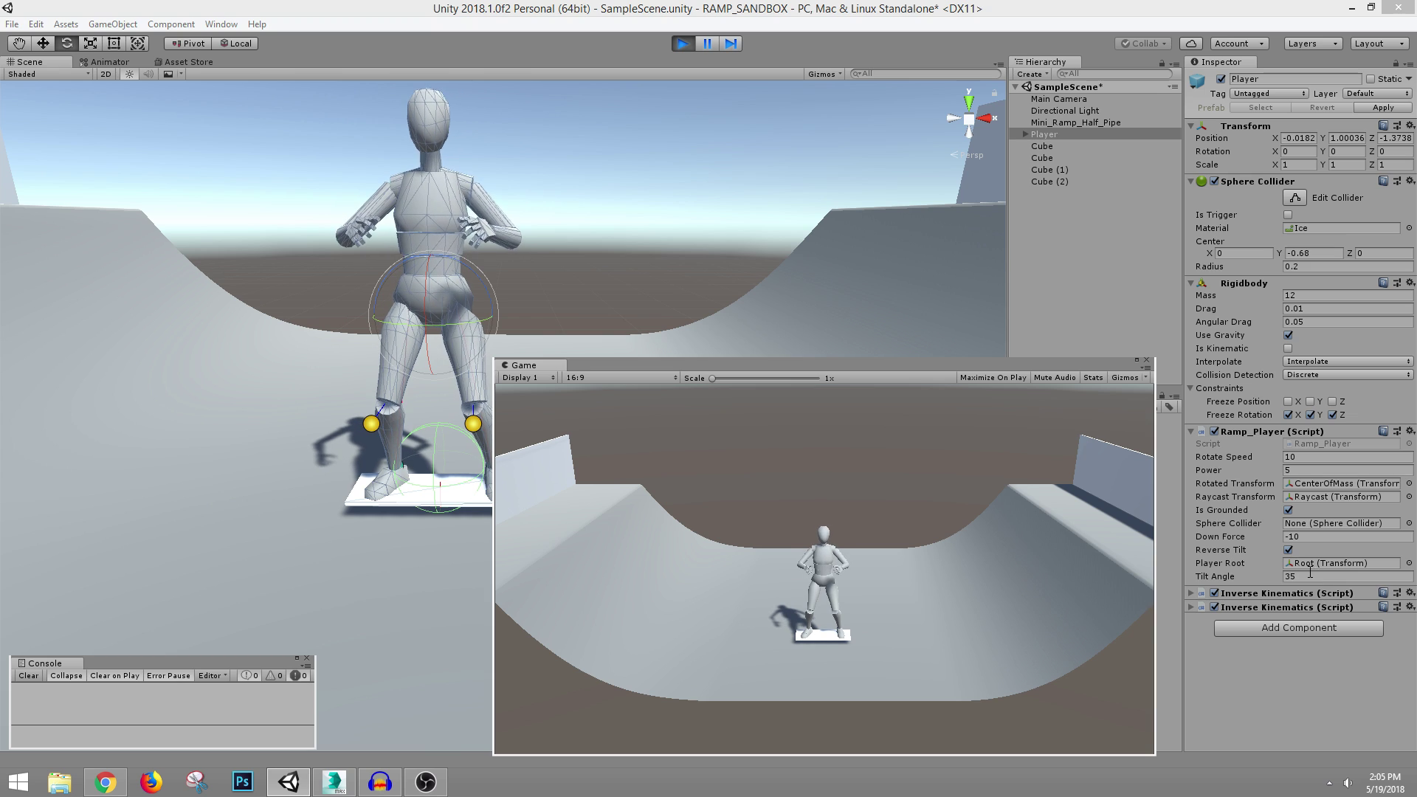
pyautogui.click(1262, 578)
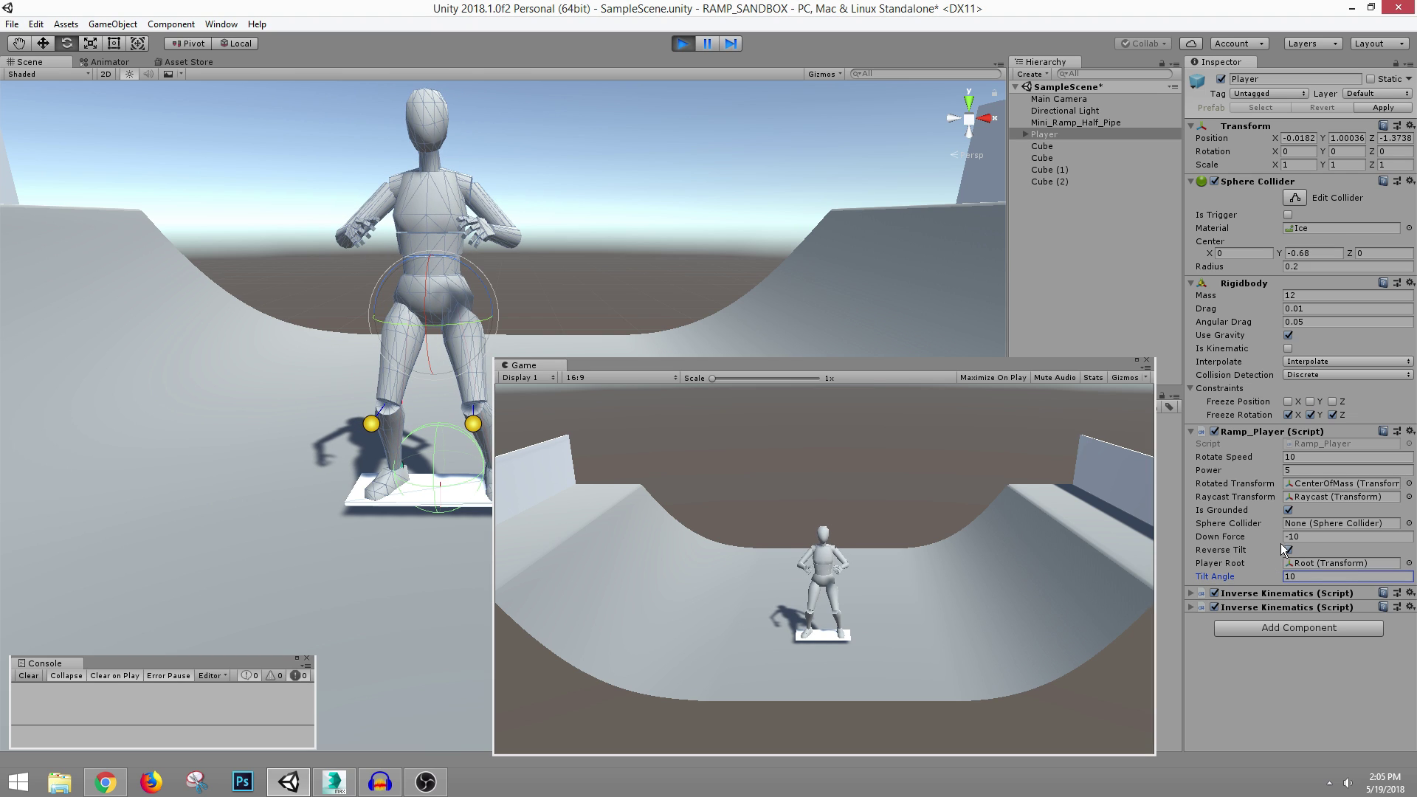
pyautogui.click(829, 547)
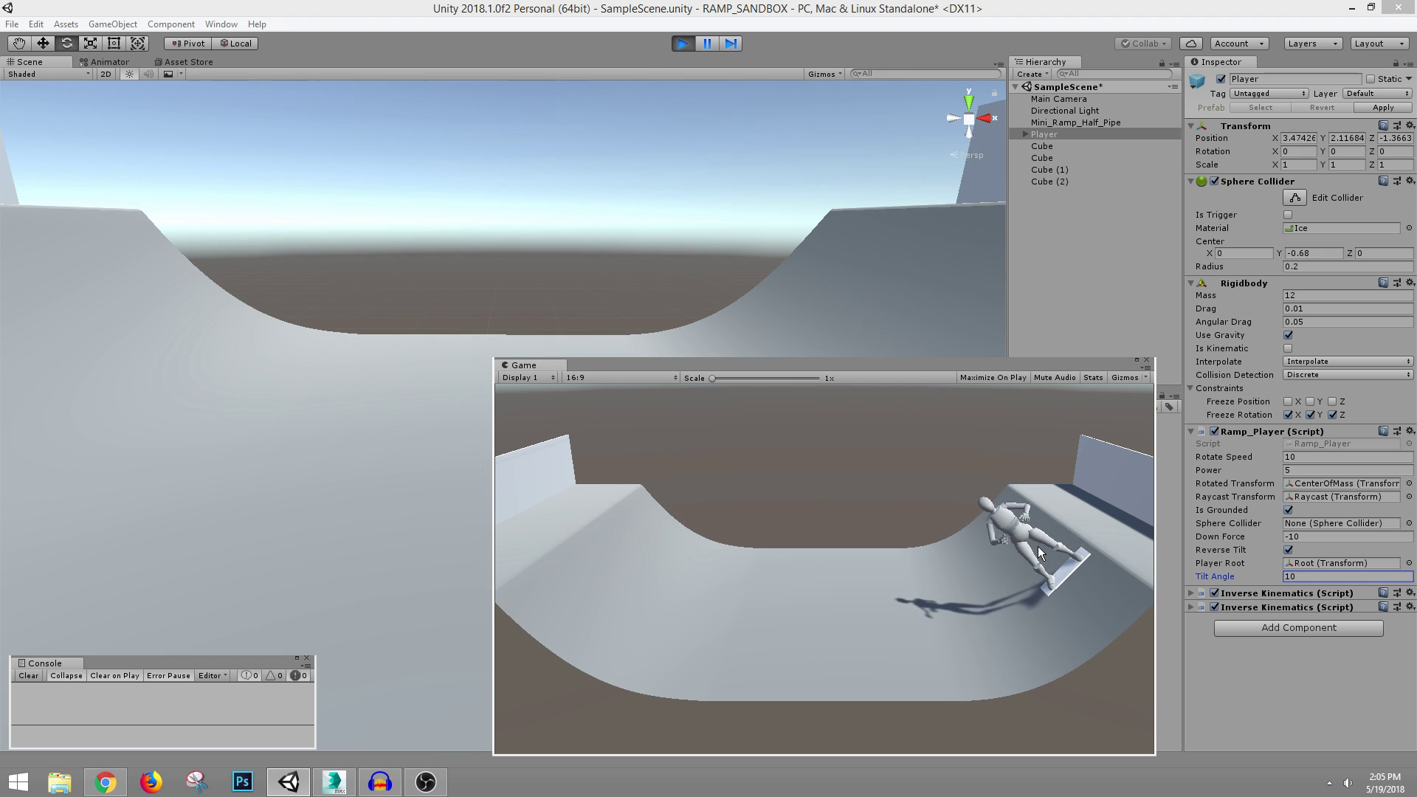
# - Ride with Reverse Tilt disabled, re-enable it to compare the lean, and stop the running scene
pyautogui.click(1288, 549)
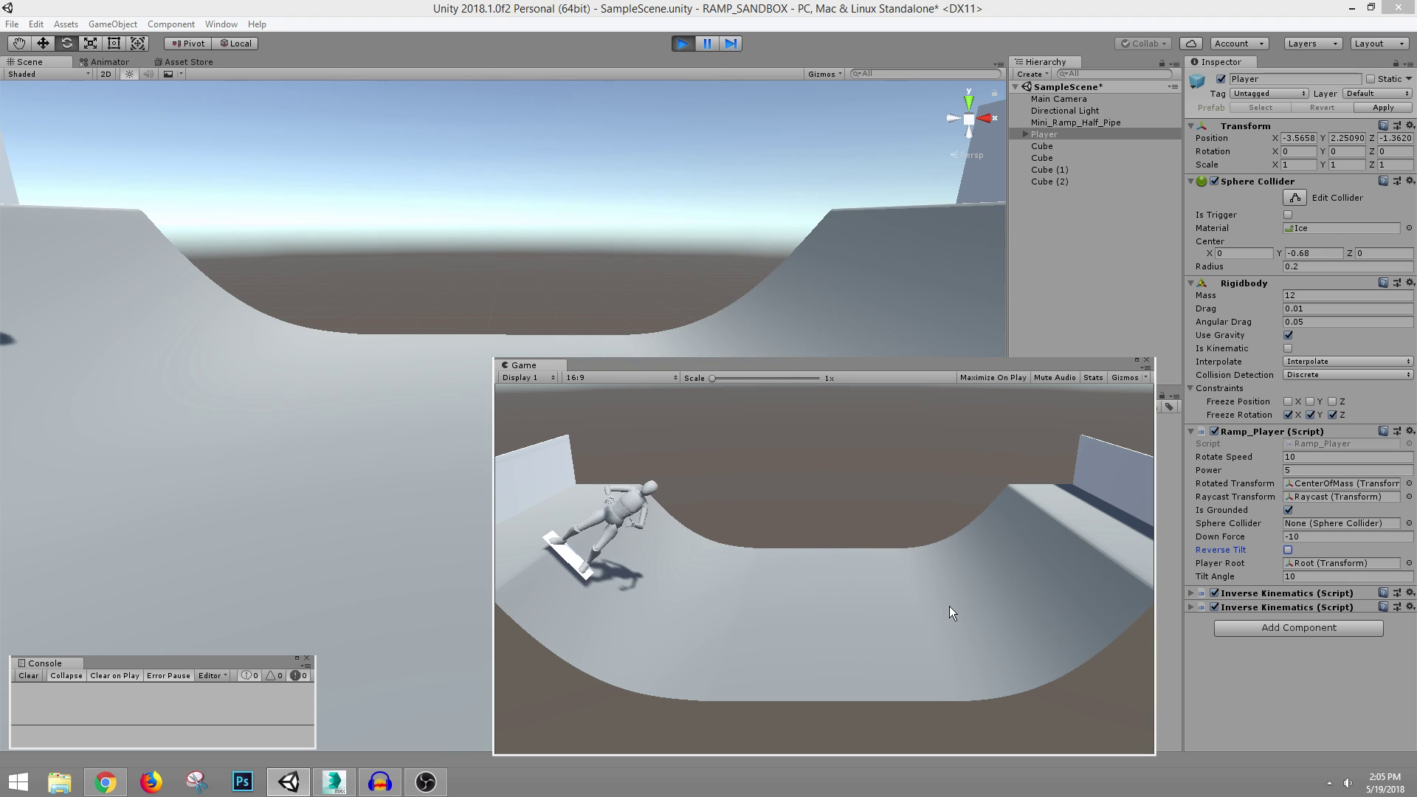
pyautogui.click(1288, 550)
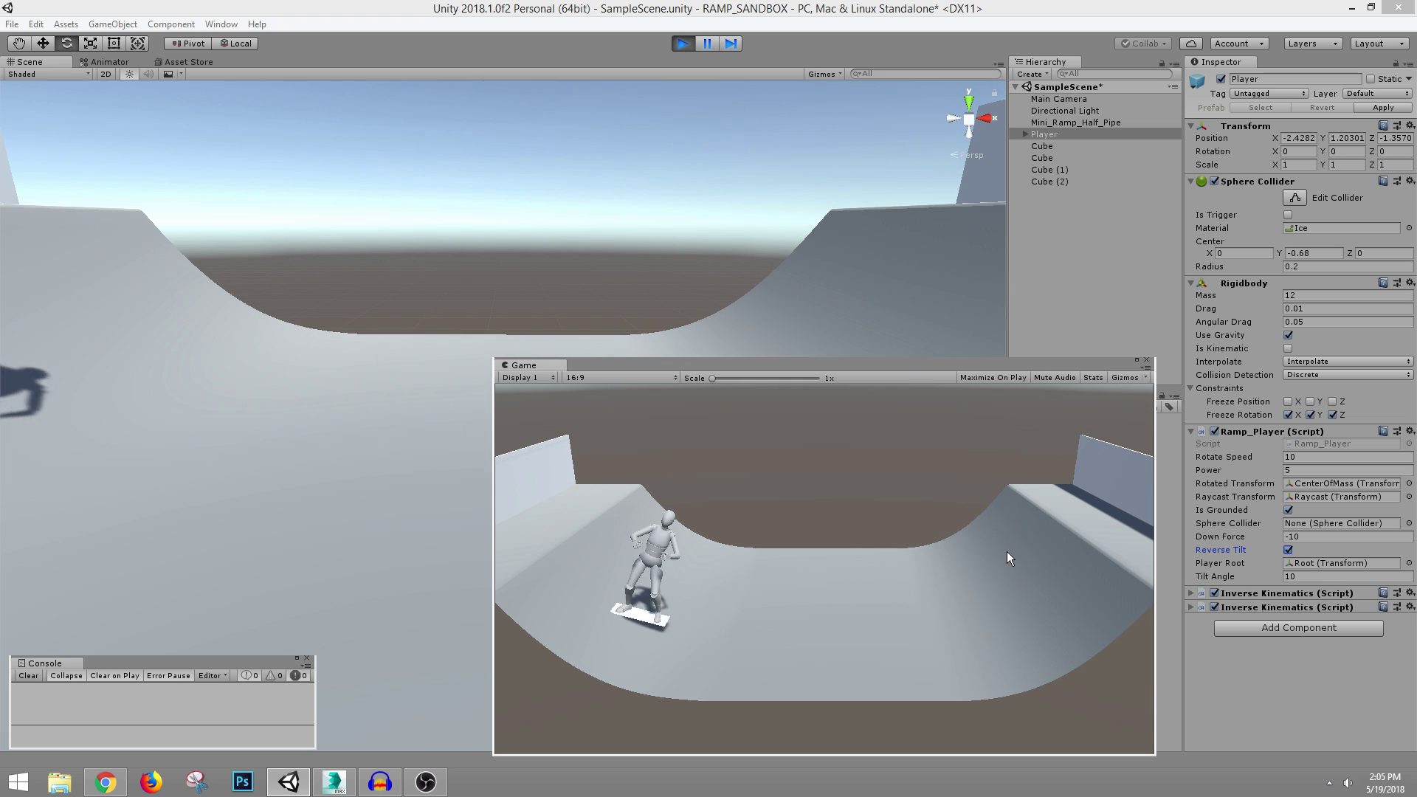
pyautogui.click(684, 43)
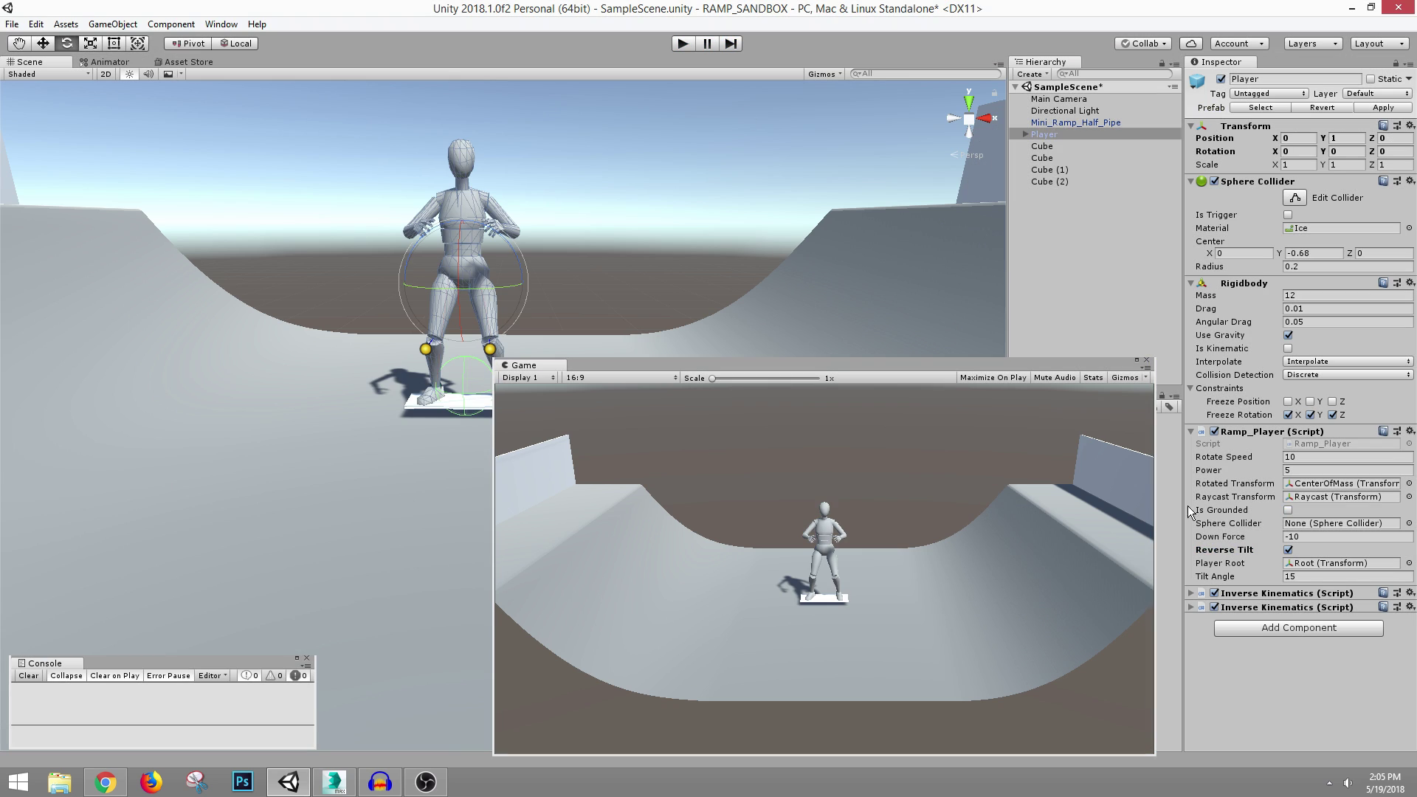
# - Open the Ramp_Player script in Visual Studio and remove the extra blank line above the Update method
pyautogui.doubleClick(1300, 443)
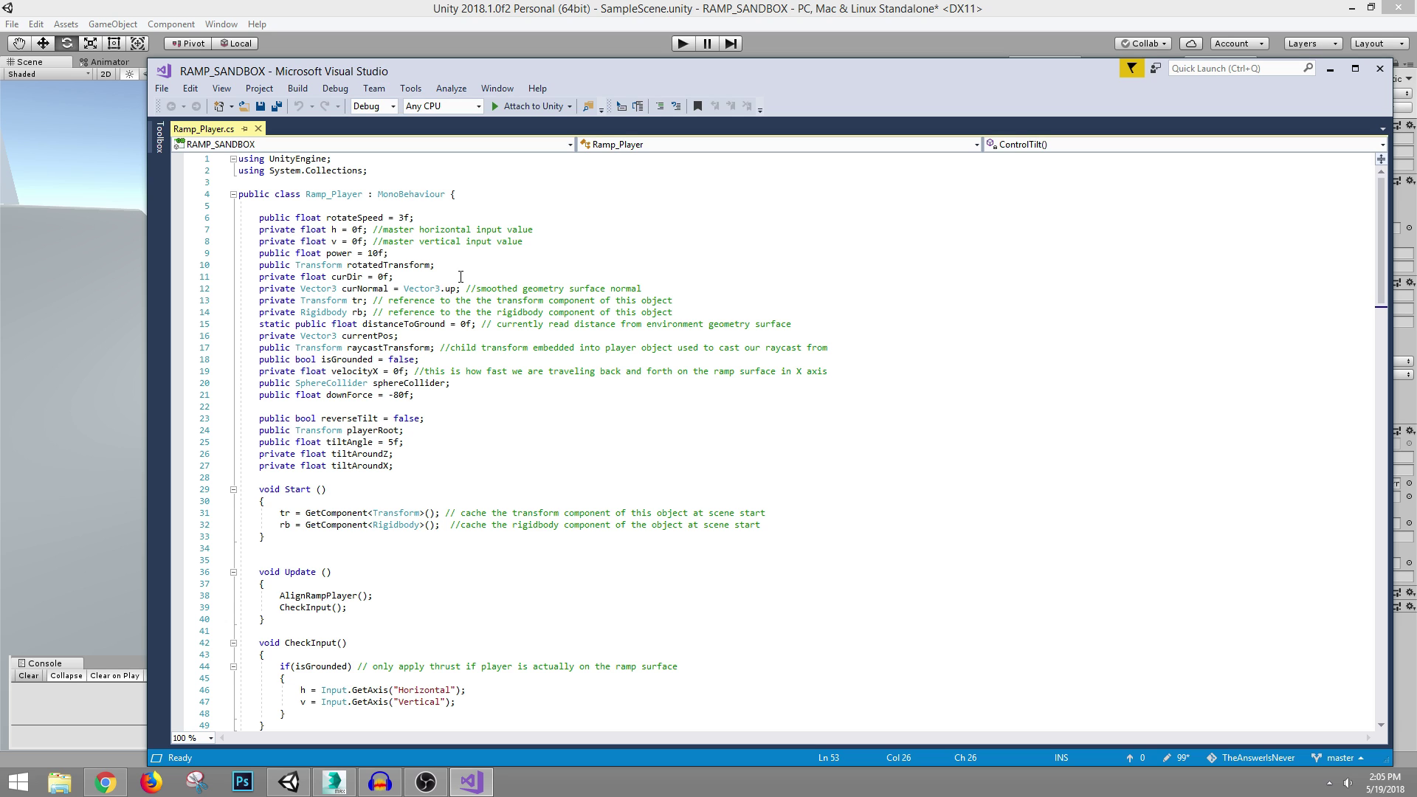
pyautogui.scroll(-1, 461, 276)
pyautogui.scroll(1, 538, 335)
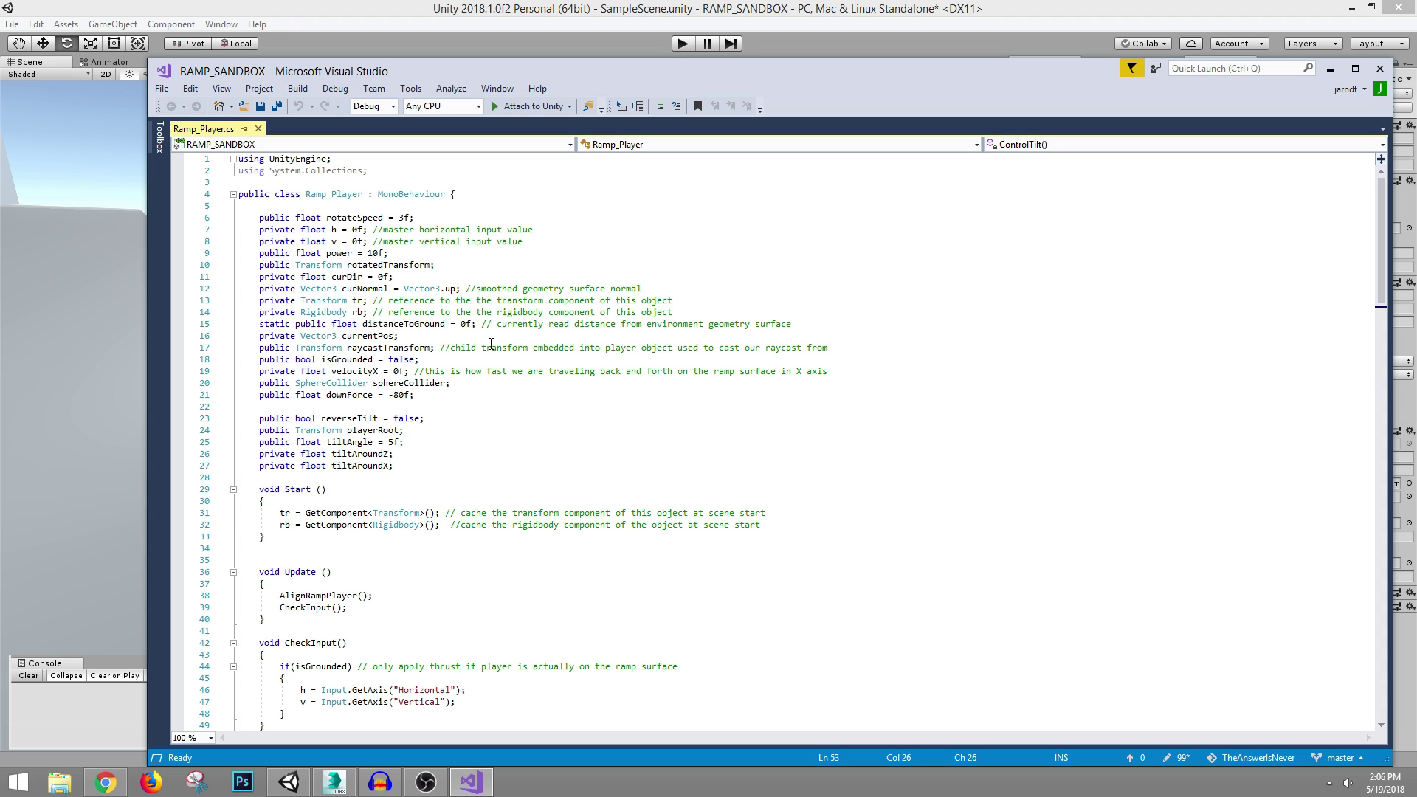
pyautogui.scroll(-2, 491, 343)
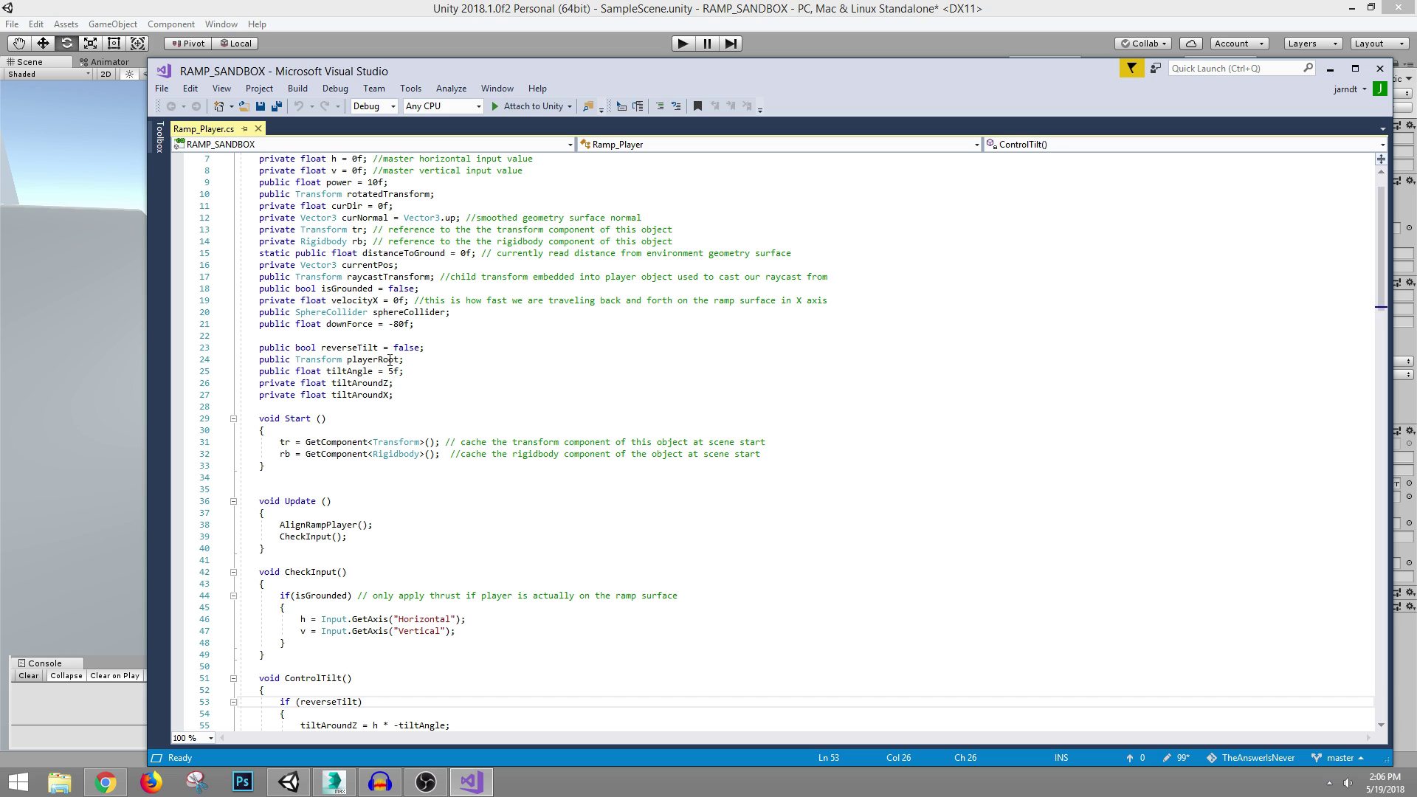
pyautogui.scroll(-2, 442, 424)
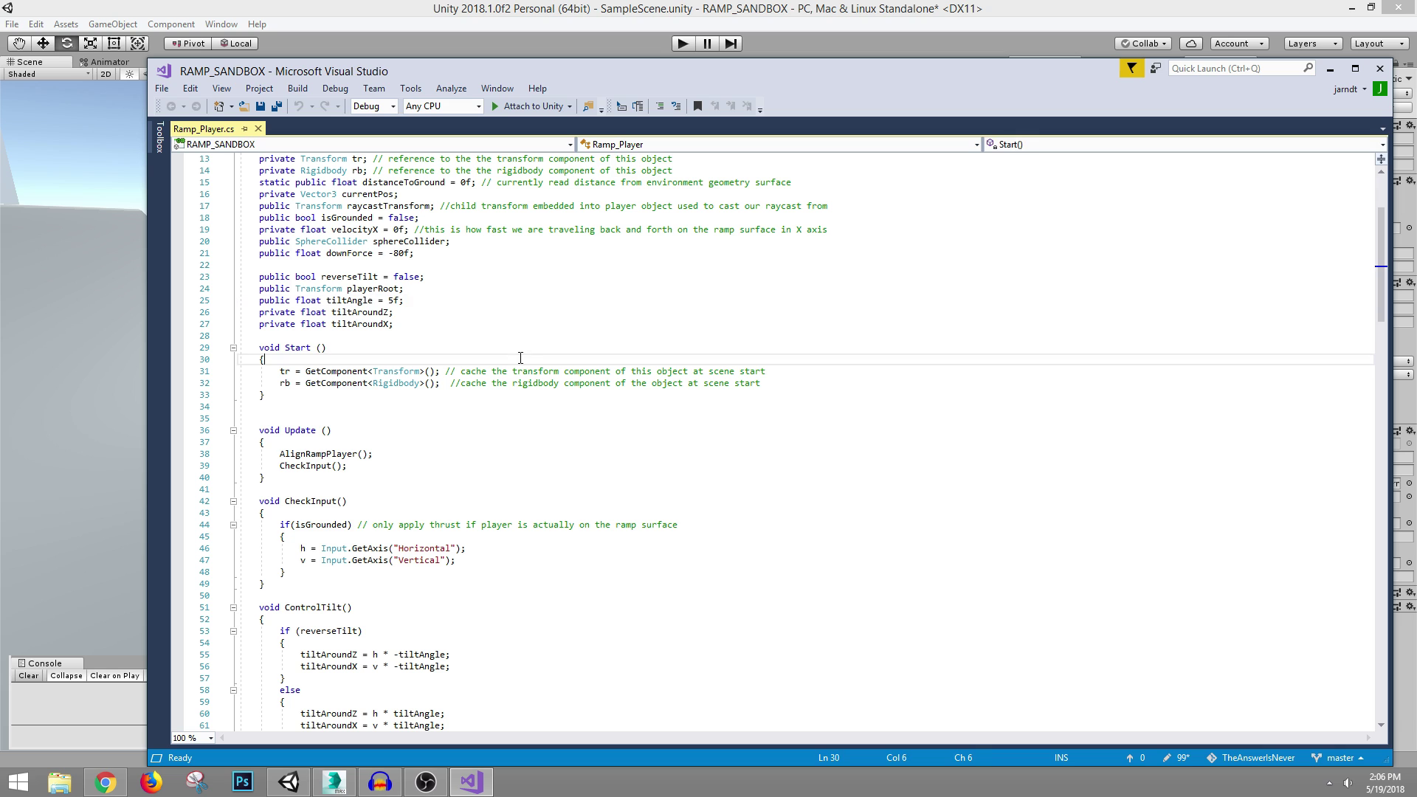
pyautogui.scroll(-2, 525, 354)
pyautogui.scroll(-2, 521, 348)
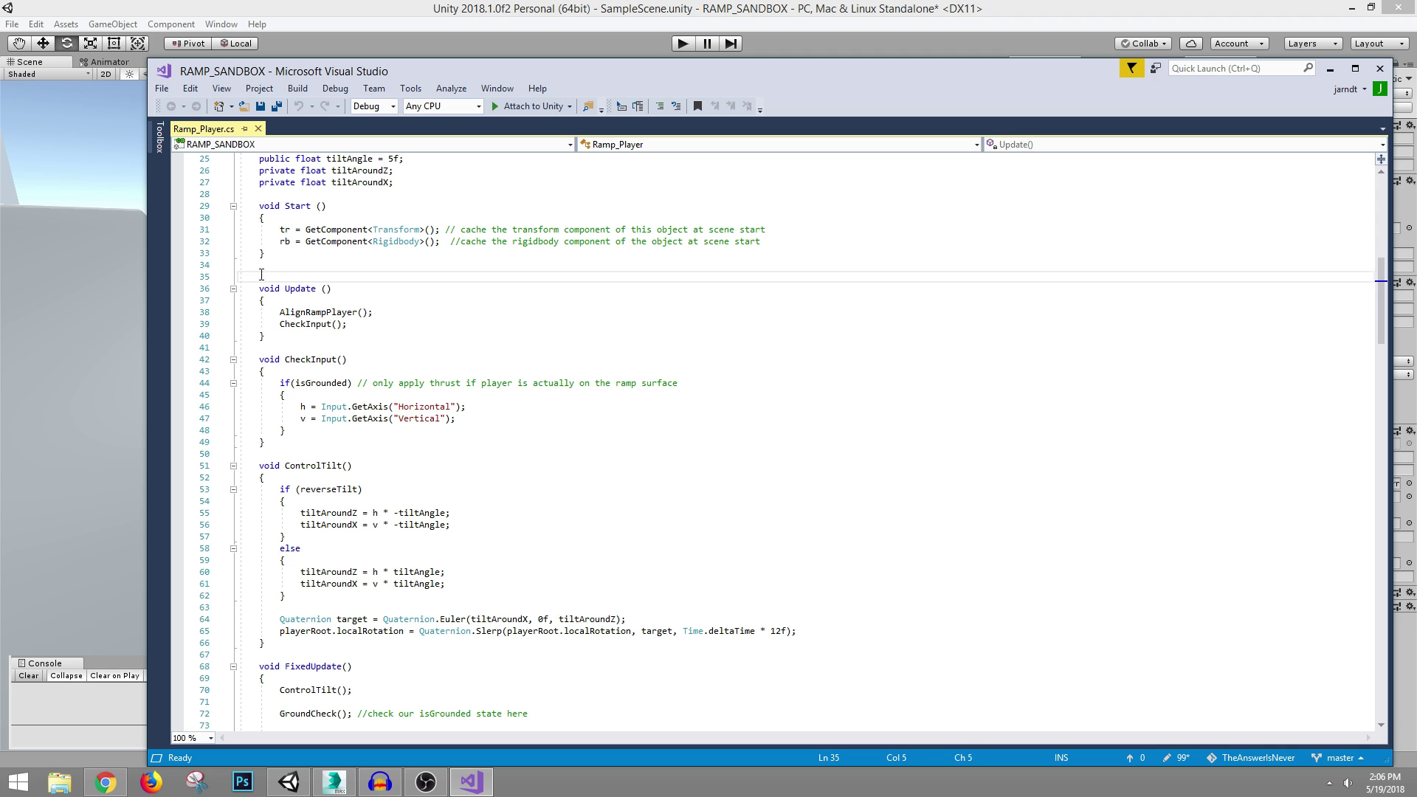
pyautogui.press('Delete')
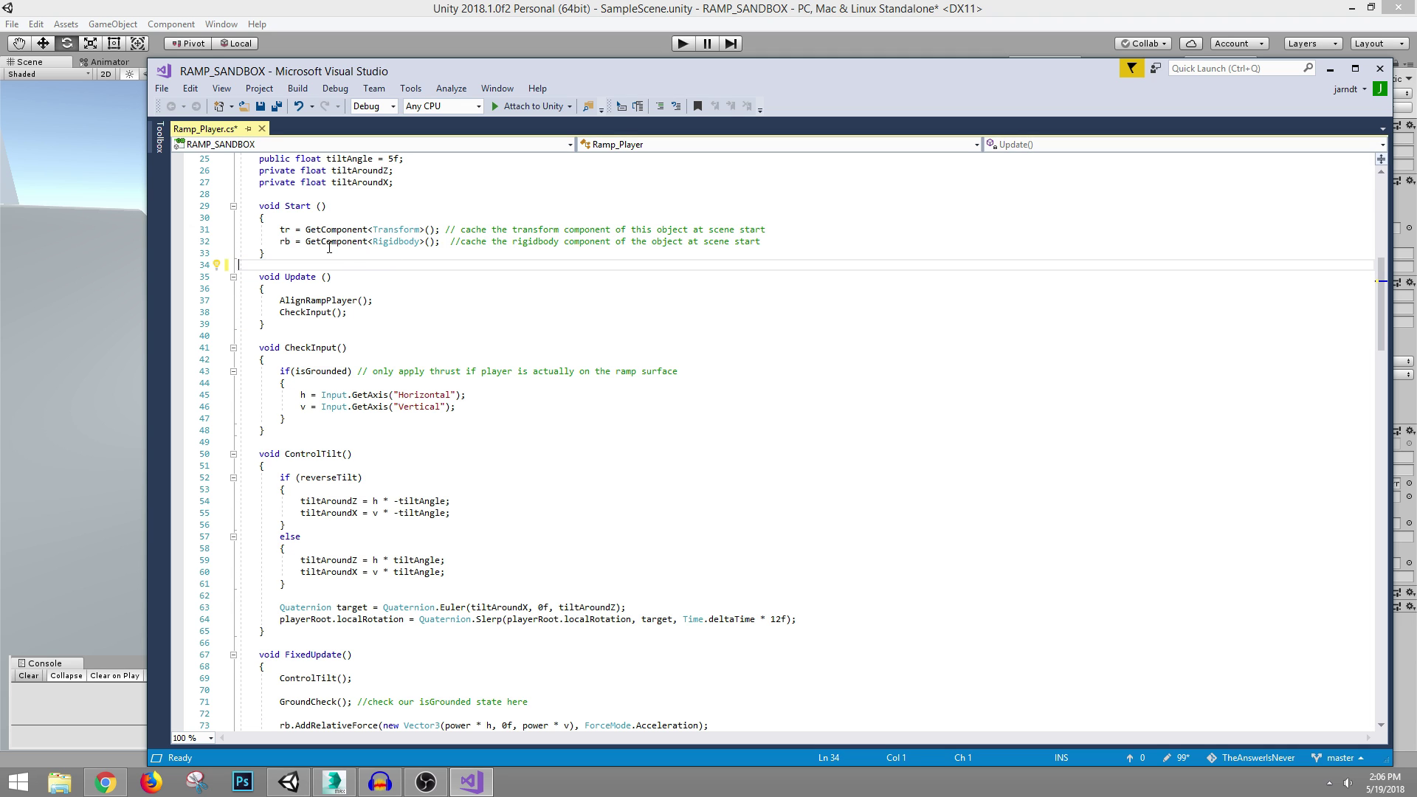
# - Examine the axis inputs in CheckInput and the tilt rotation code in the ControlTilt method
pyautogui.scroll(-1, 422, 316)
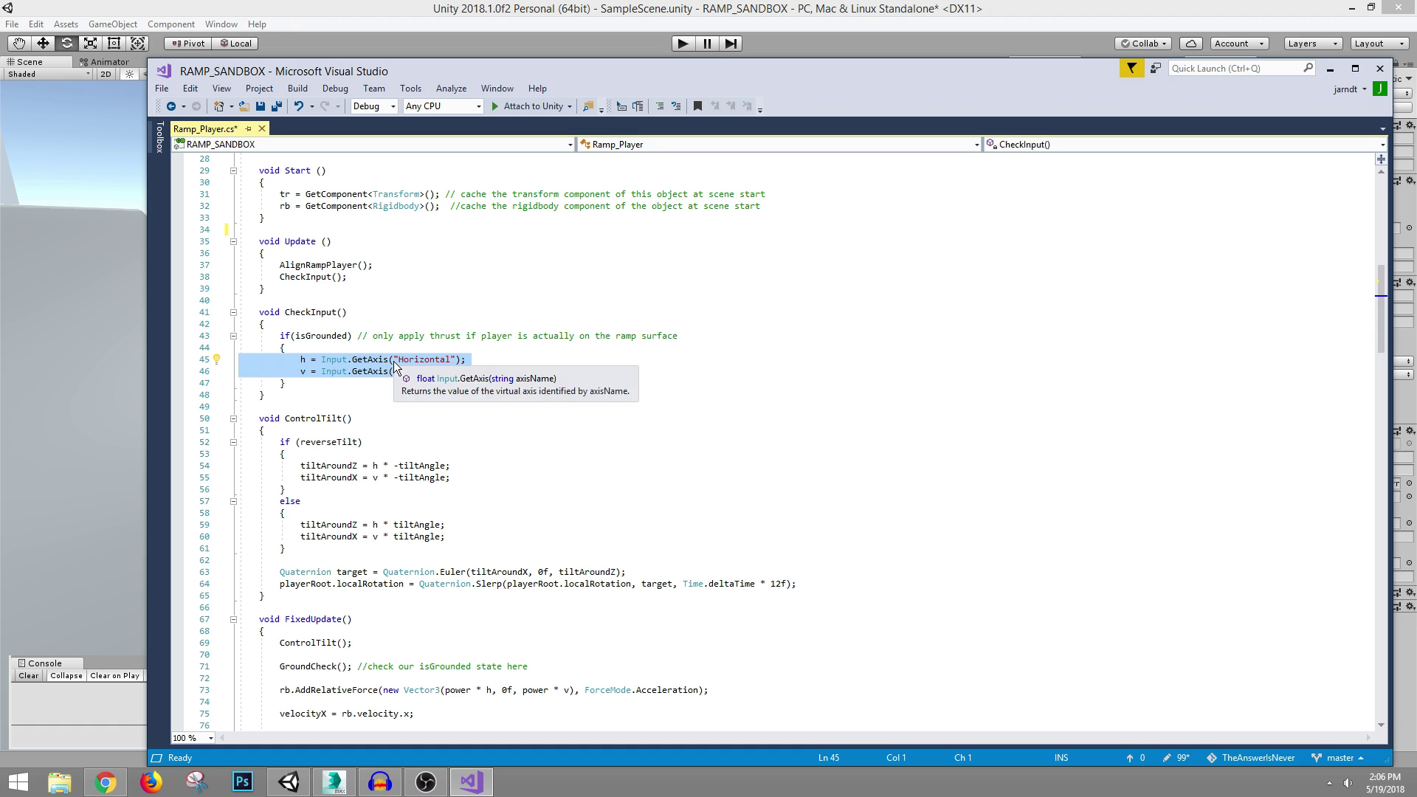
pyautogui.click(467, 360)
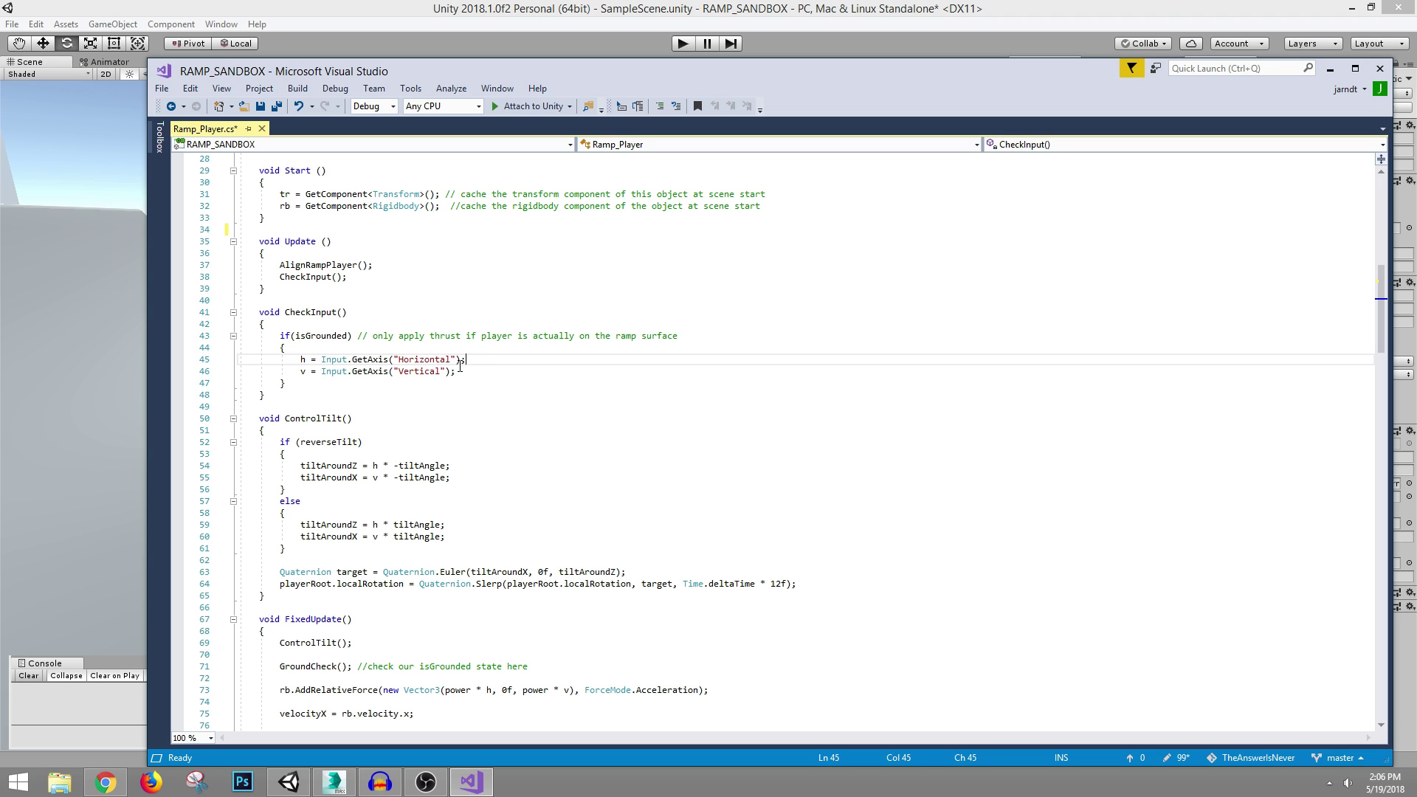
pyautogui.scroll(-3, 450, 359)
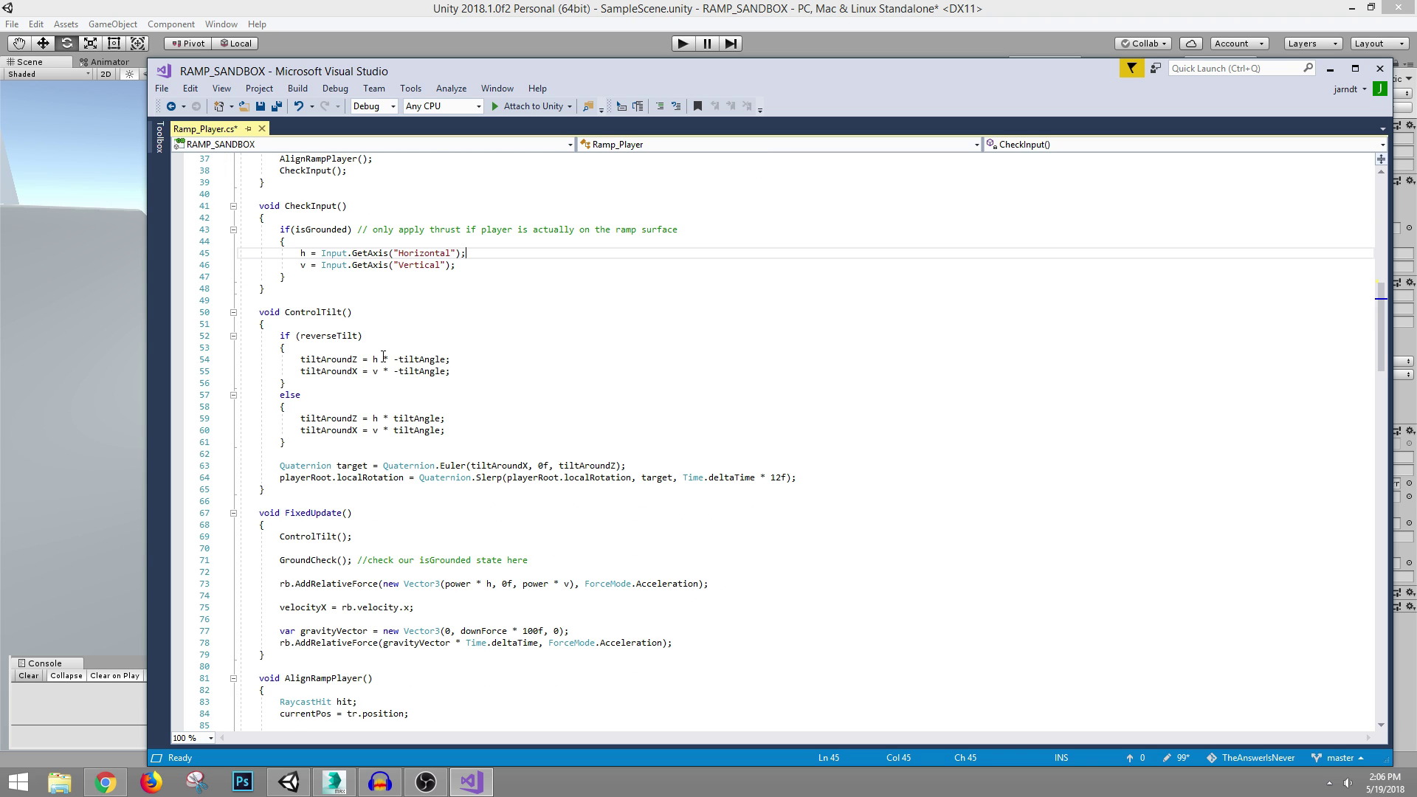
pyautogui.moveTo(254, 312); pyautogui.dragTo(292, 501)
pyautogui.click(382, 309)
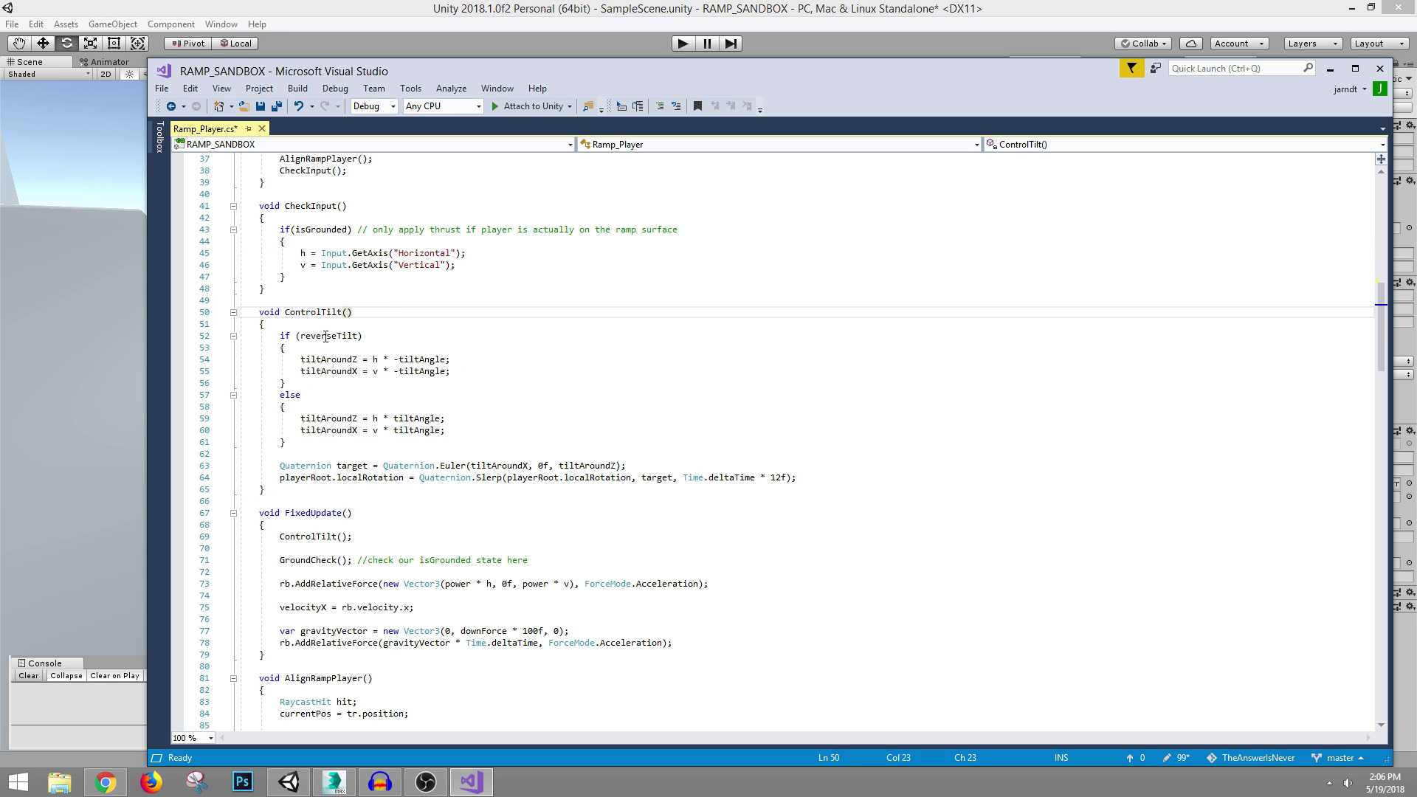
pyautogui.scroll(-1, 435, 391)
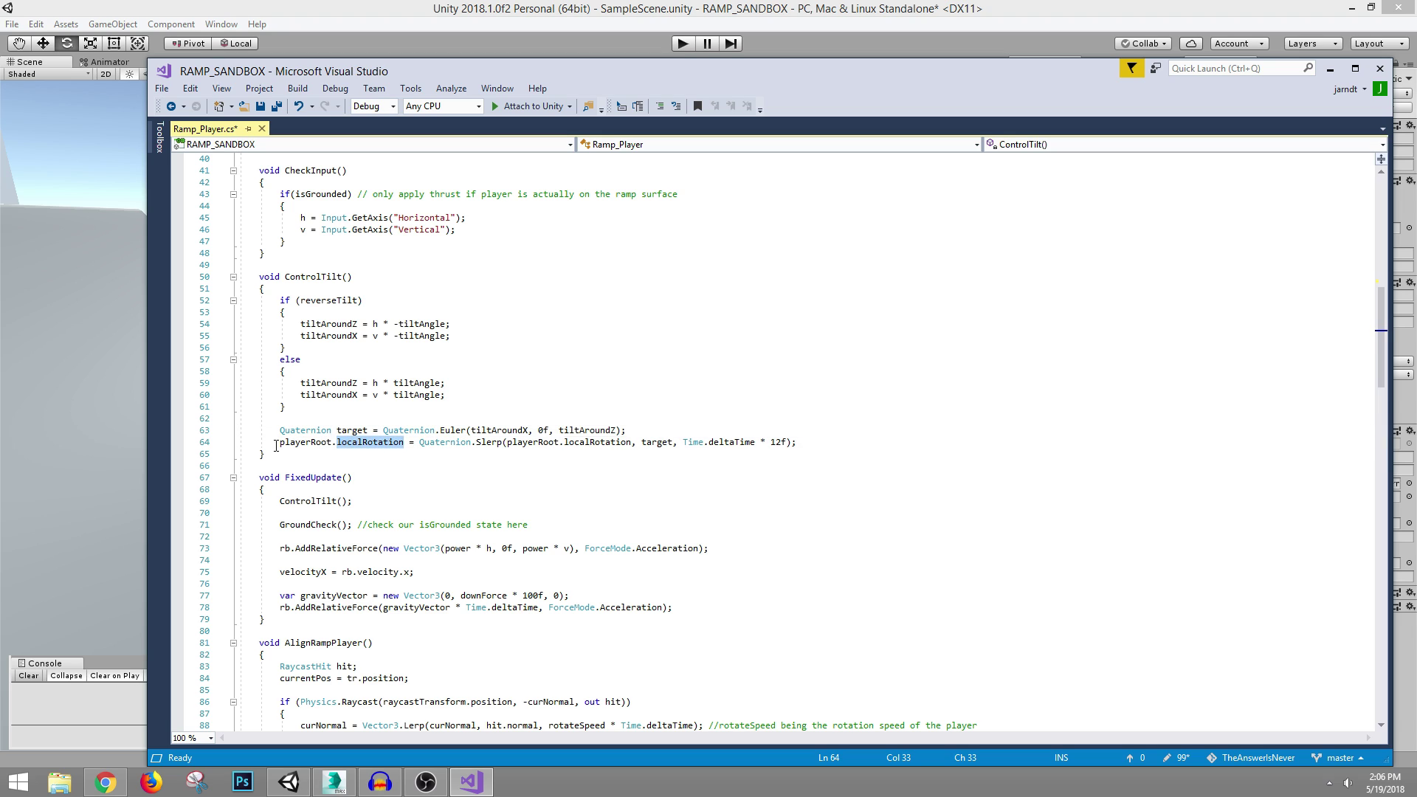
# - Return to Unity and collapse the Player's Rigidbody and Sphere Collider components
pyautogui.click(559, 15)
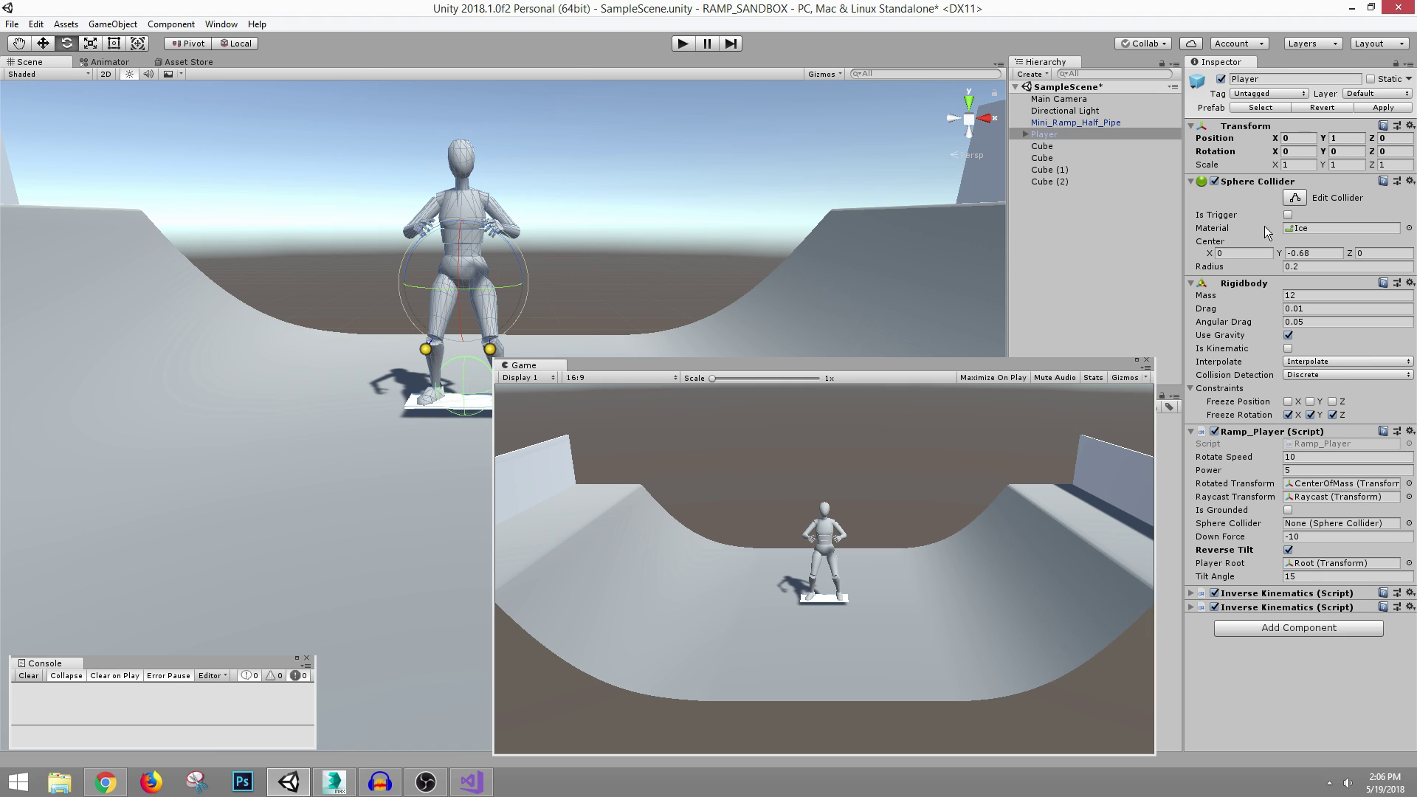
pyautogui.click(1258, 281)
pyautogui.click(1240, 183)
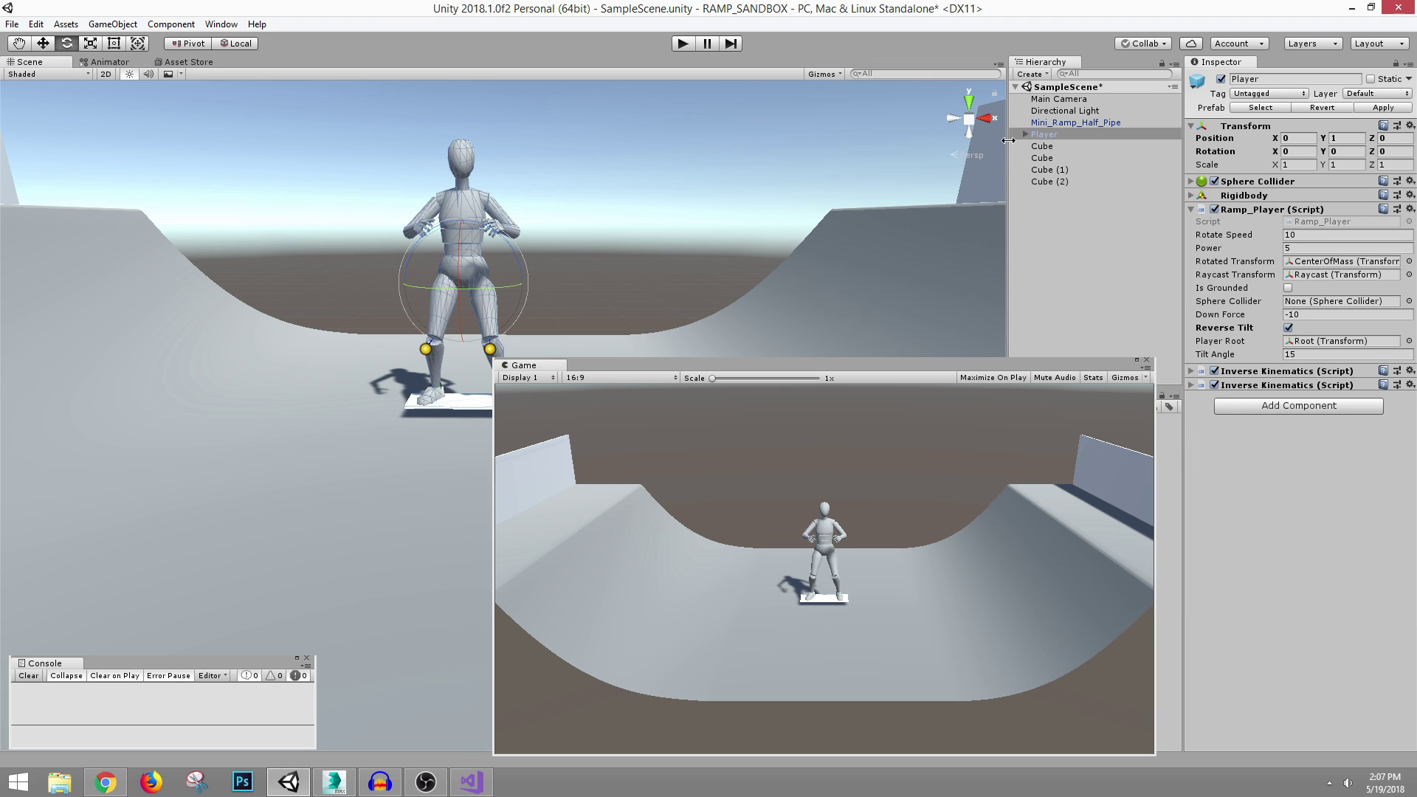
# - Select CenterOfMass under the Player and examine its pivot below the board and its child objects
pyautogui.click(1065, 147)
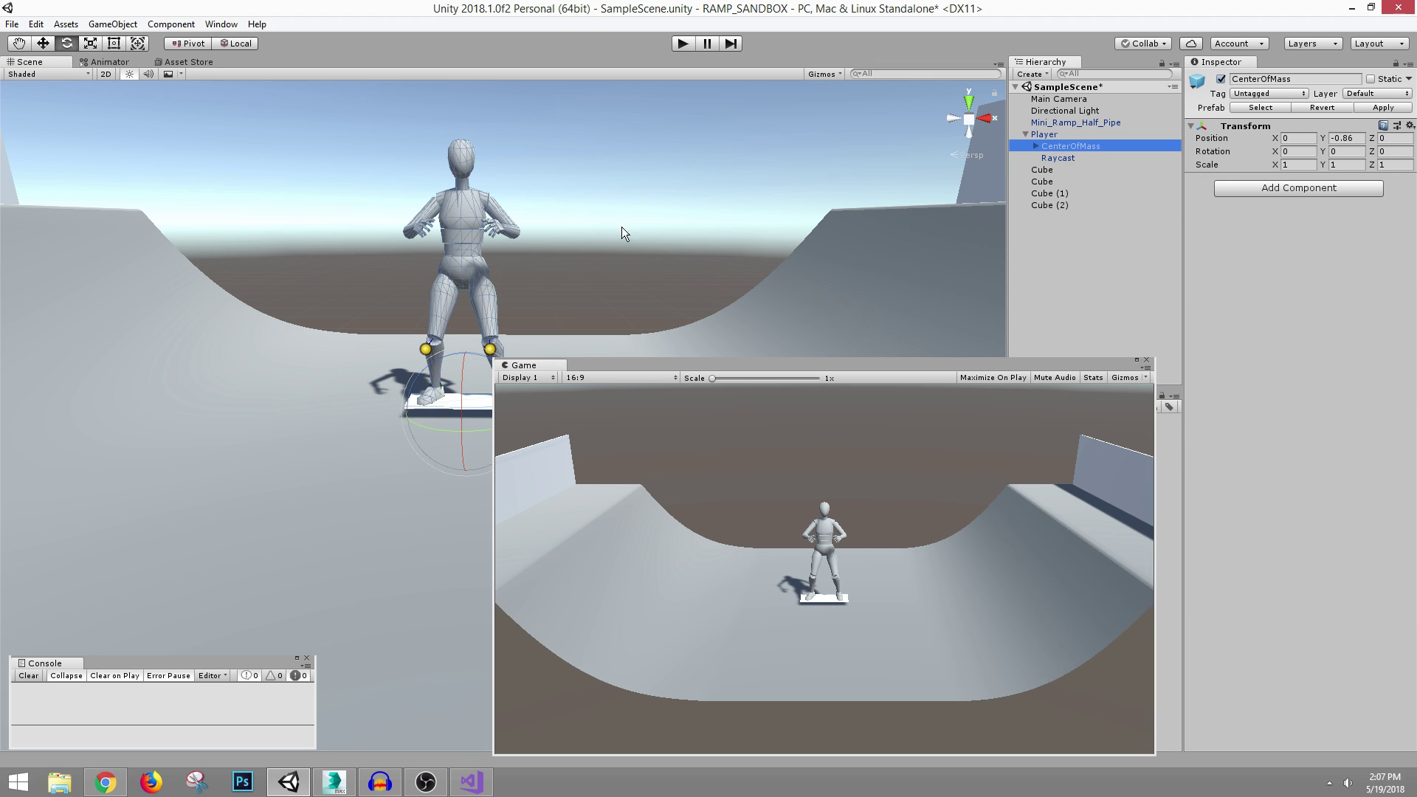
pyautogui.keyDown('alt'); pyautogui.moveTo(621, 227); pyautogui.dragTo(515, 227); pyautogui.keyUp('alt')
pyautogui.press('e')
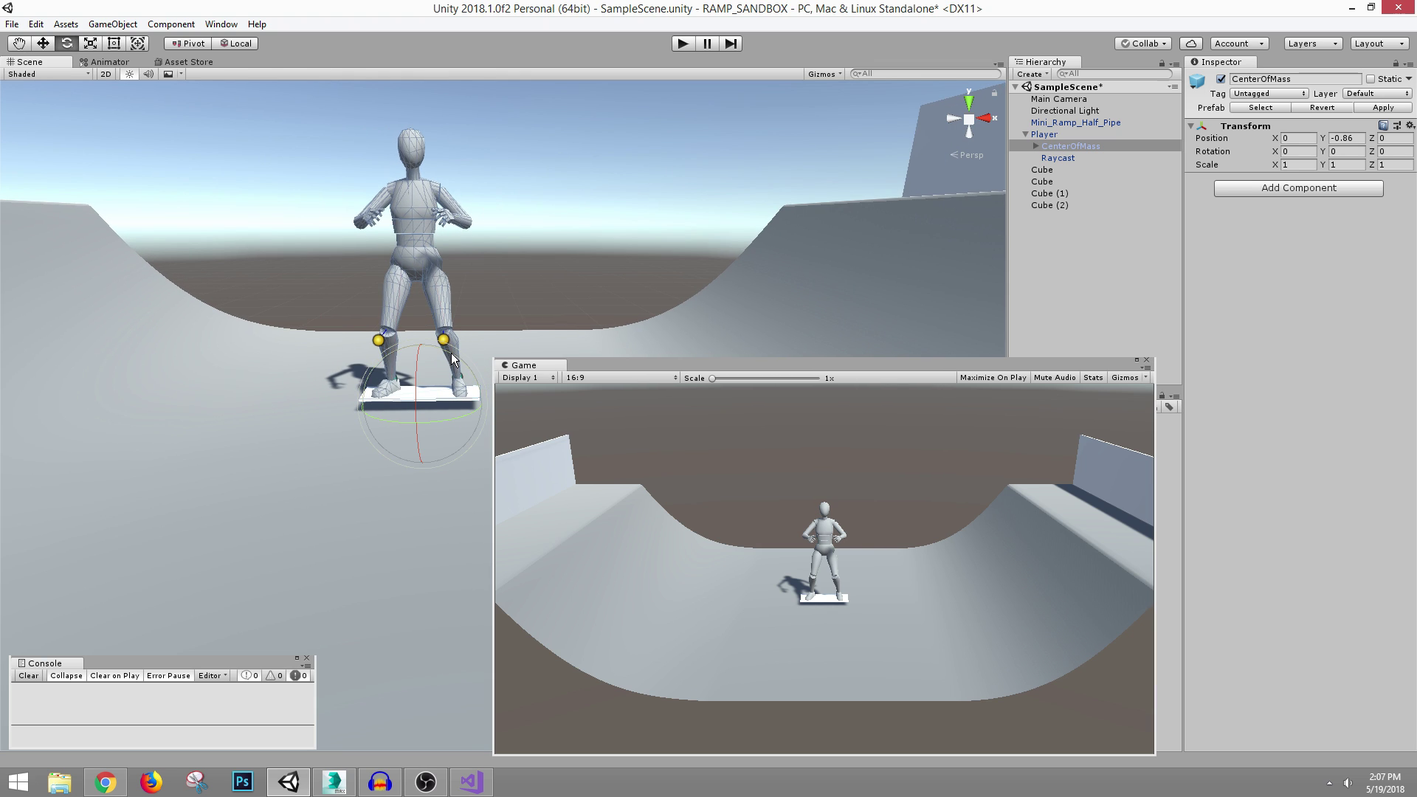
pyautogui.moveTo(454, 364)
pyautogui.mouseDown()
pyautogui.moveTo(473, 371)
pyautogui.moveTo(442, 350)
pyautogui.moveTo(454, 380)
pyautogui.mouseUp()
pyautogui.moveTo(406, 365)
pyautogui.mouseDown()
pyautogui.moveTo(413, 396)
pyautogui.moveTo(422, 356)
pyautogui.mouseUp()
pyautogui.click(1034, 145)
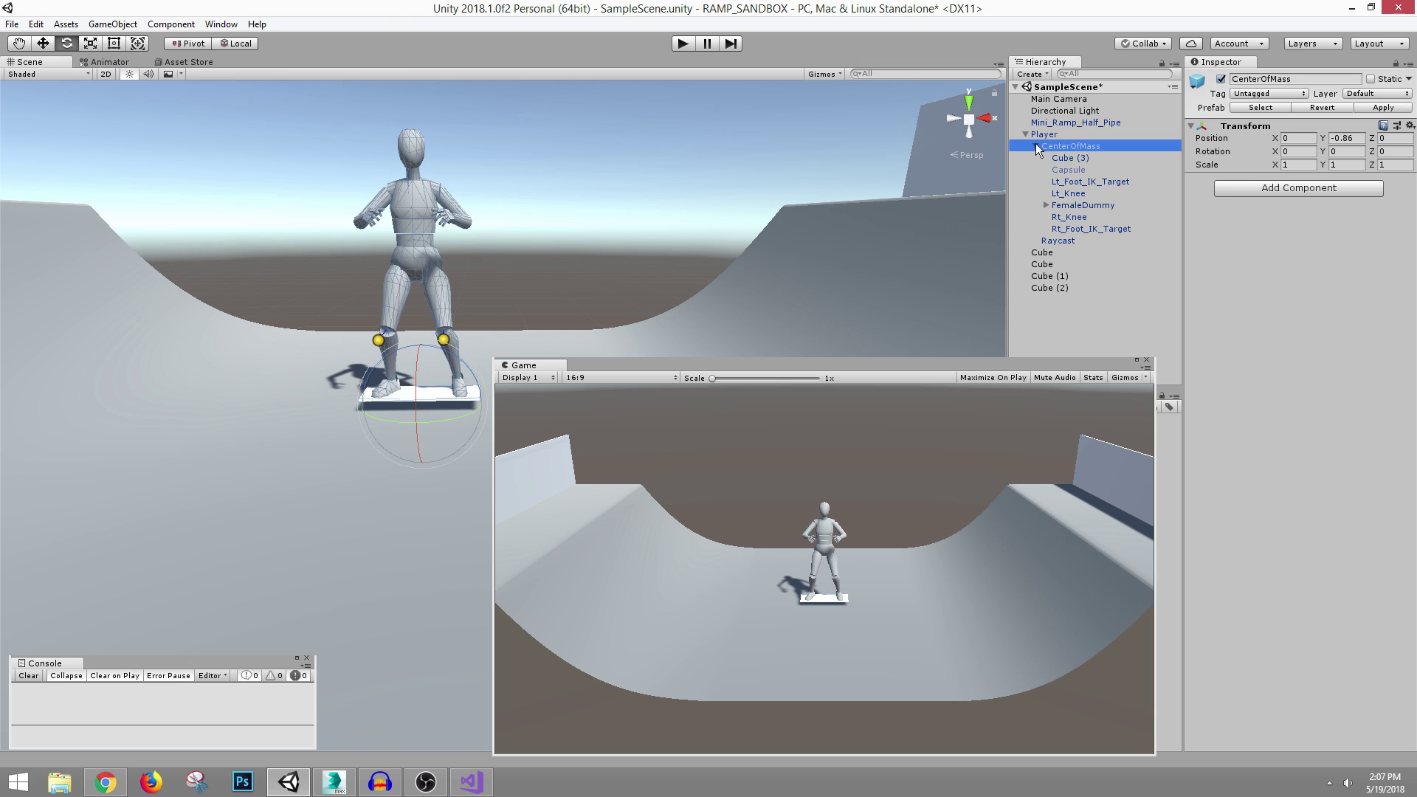
pyautogui.click(1034, 144)
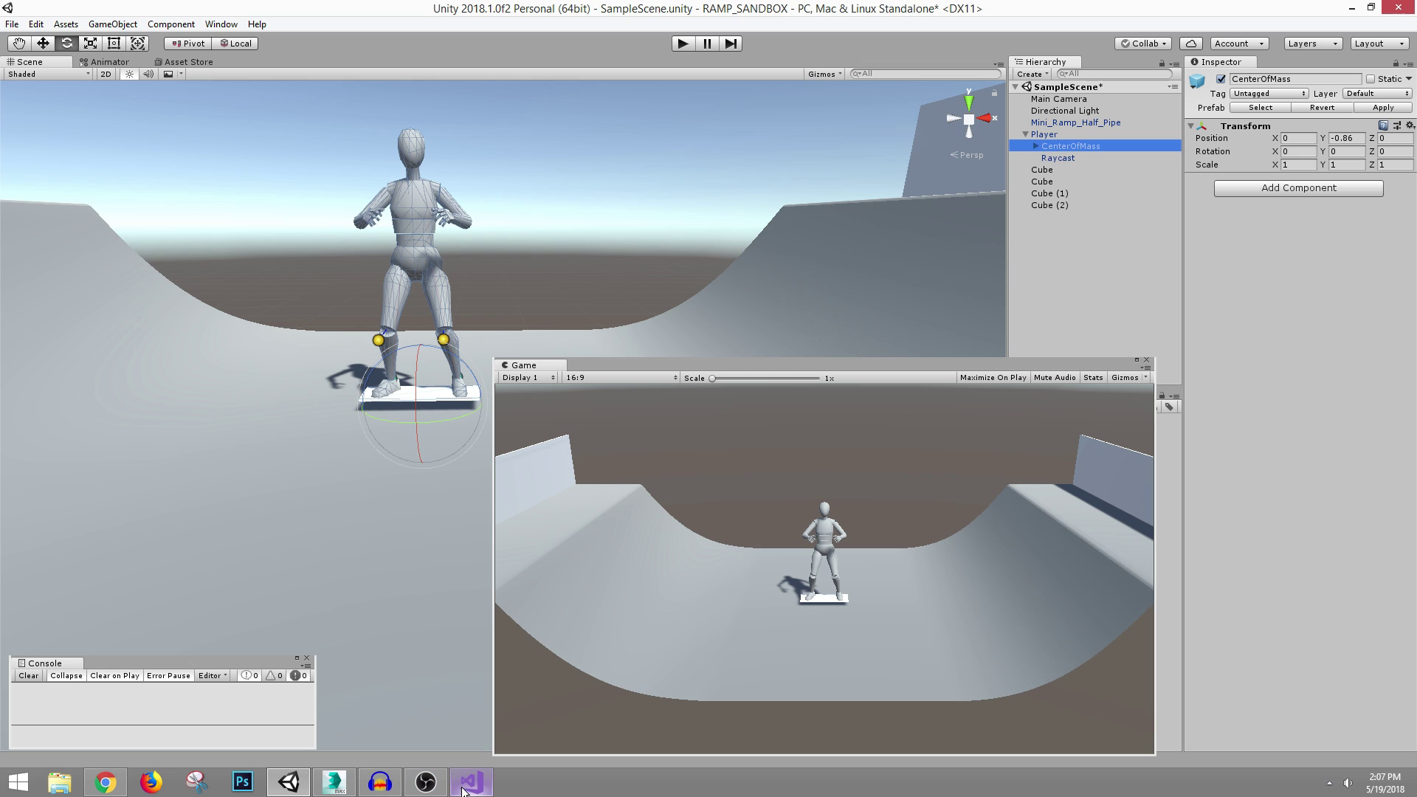
# - Select the Player object and briefly expand its Rigidbody component to view the settings
pyautogui.click(1039, 136)
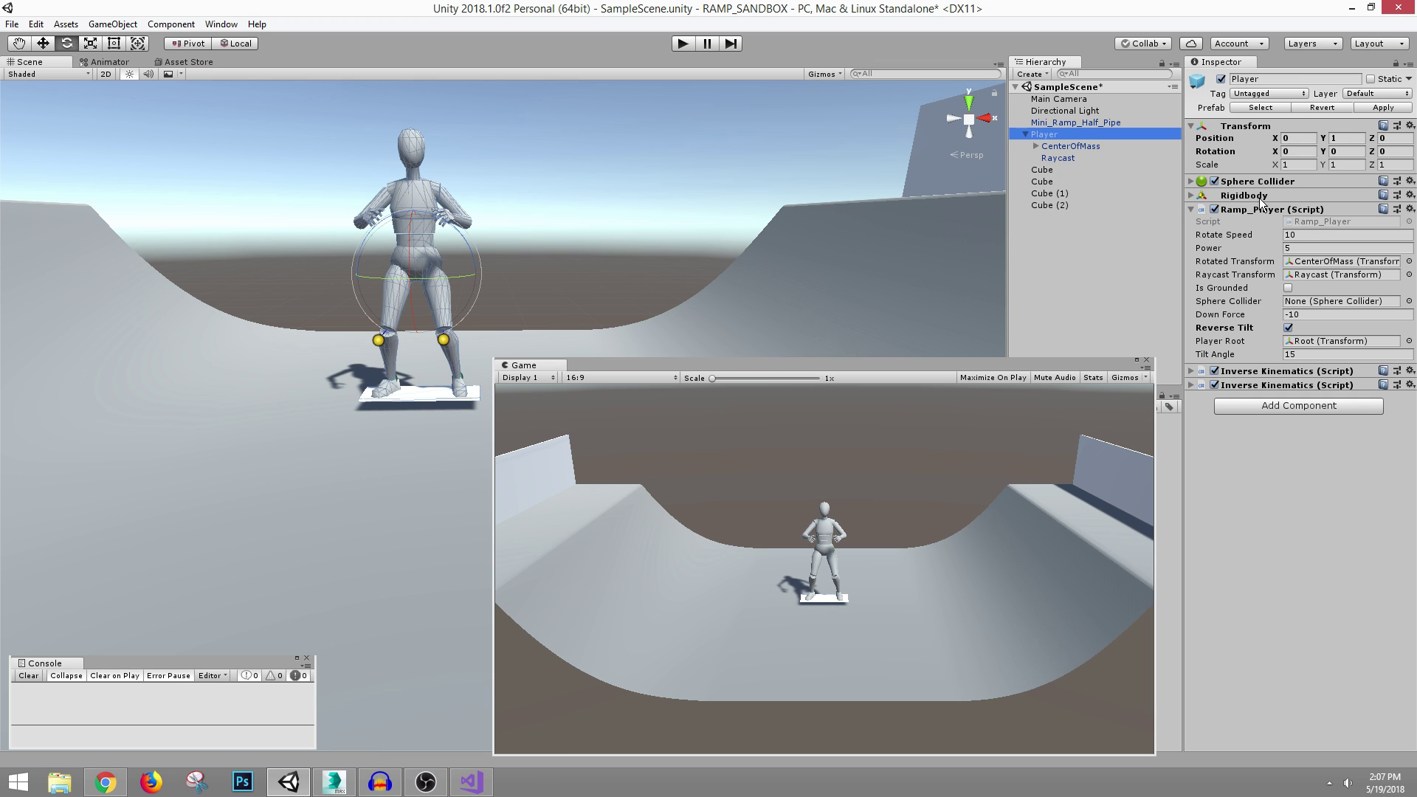
pyautogui.click(1236, 196)
pyautogui.click(1241, 195)
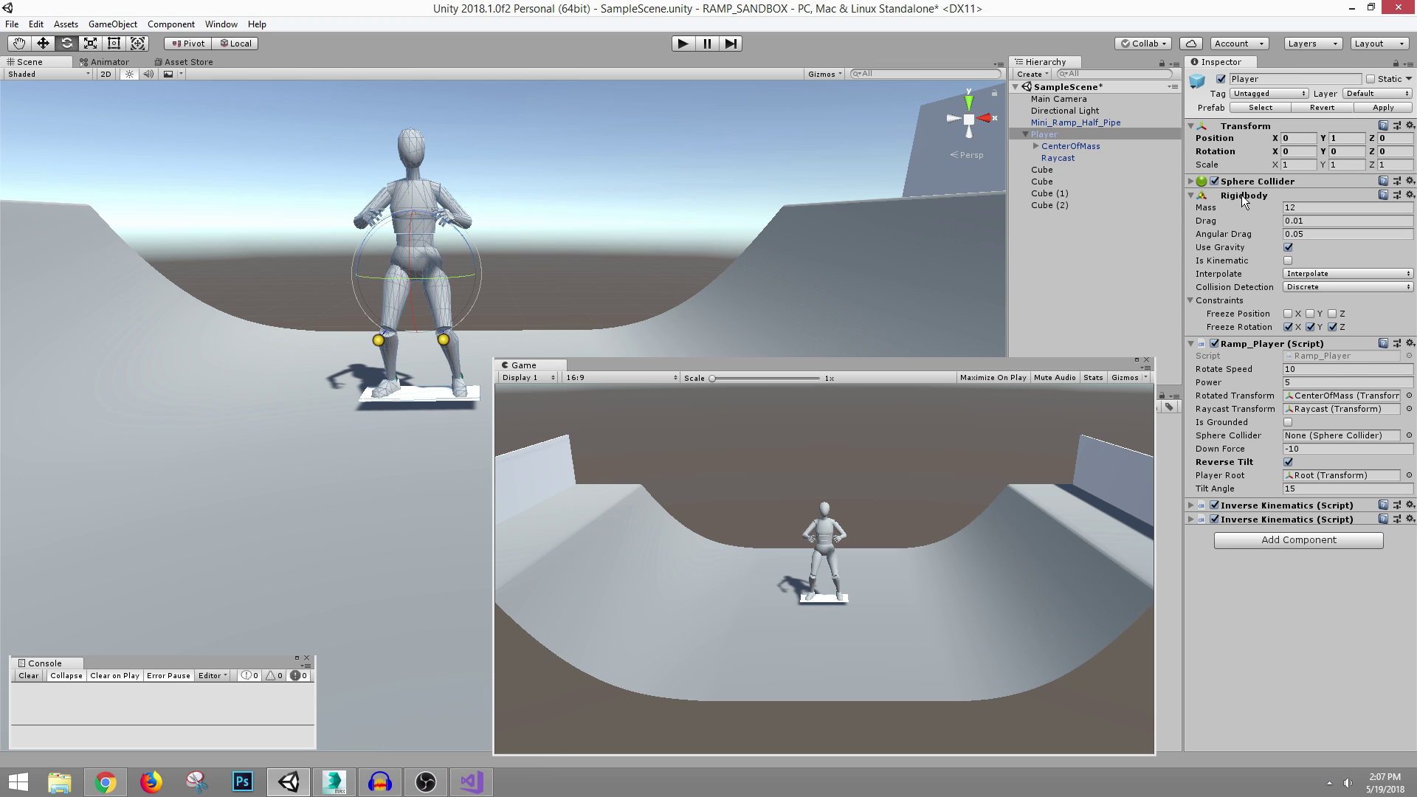
# - Switch back to Visual Studio and save Ramp_Player.cs, bringing the FixedUpdate and AlignRampPlayer methods into view
pyautogui.click(470, 781)
pyautogui.click(470, 397)
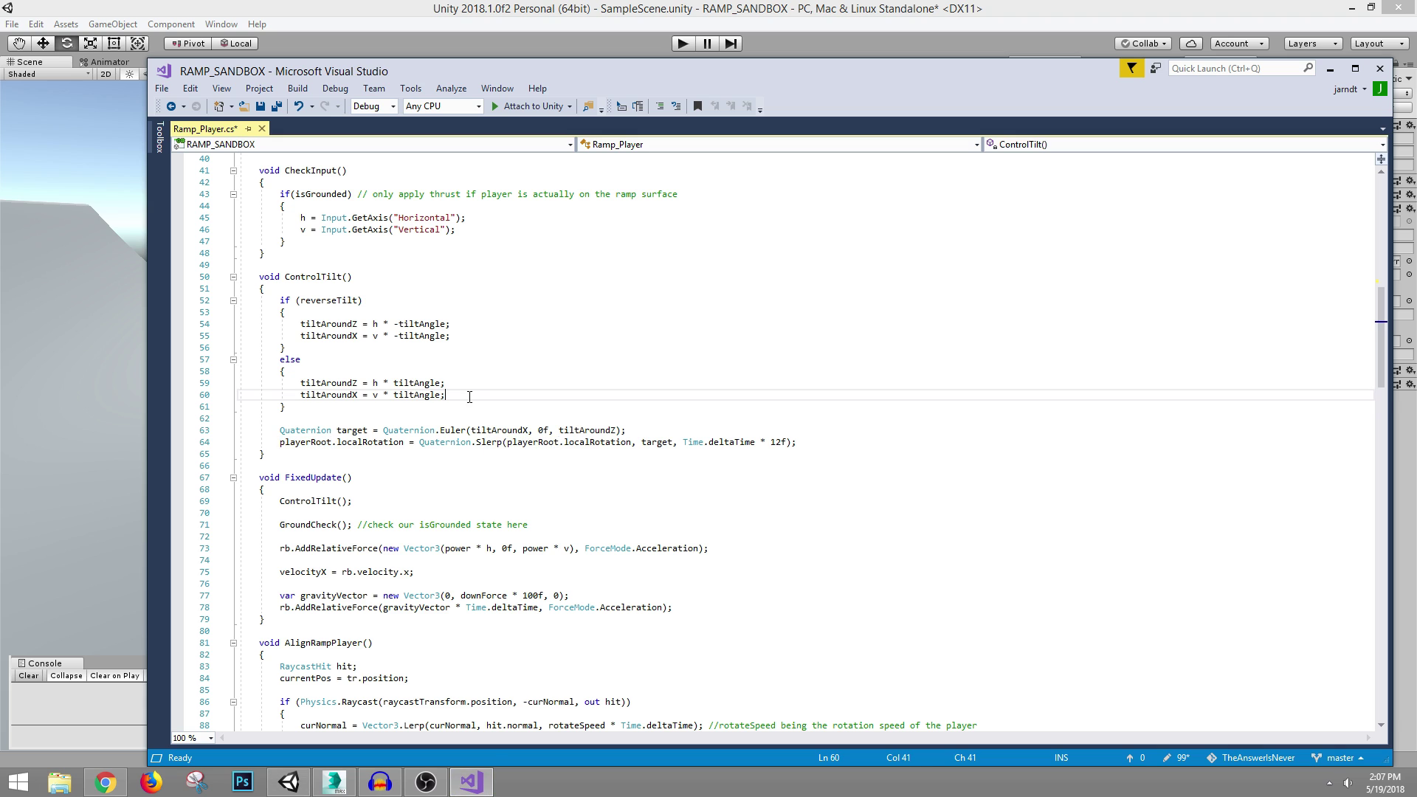
pyautogui.hotkey('ctrl', 's')
pyautogui.scroll(-3, 514, 395)
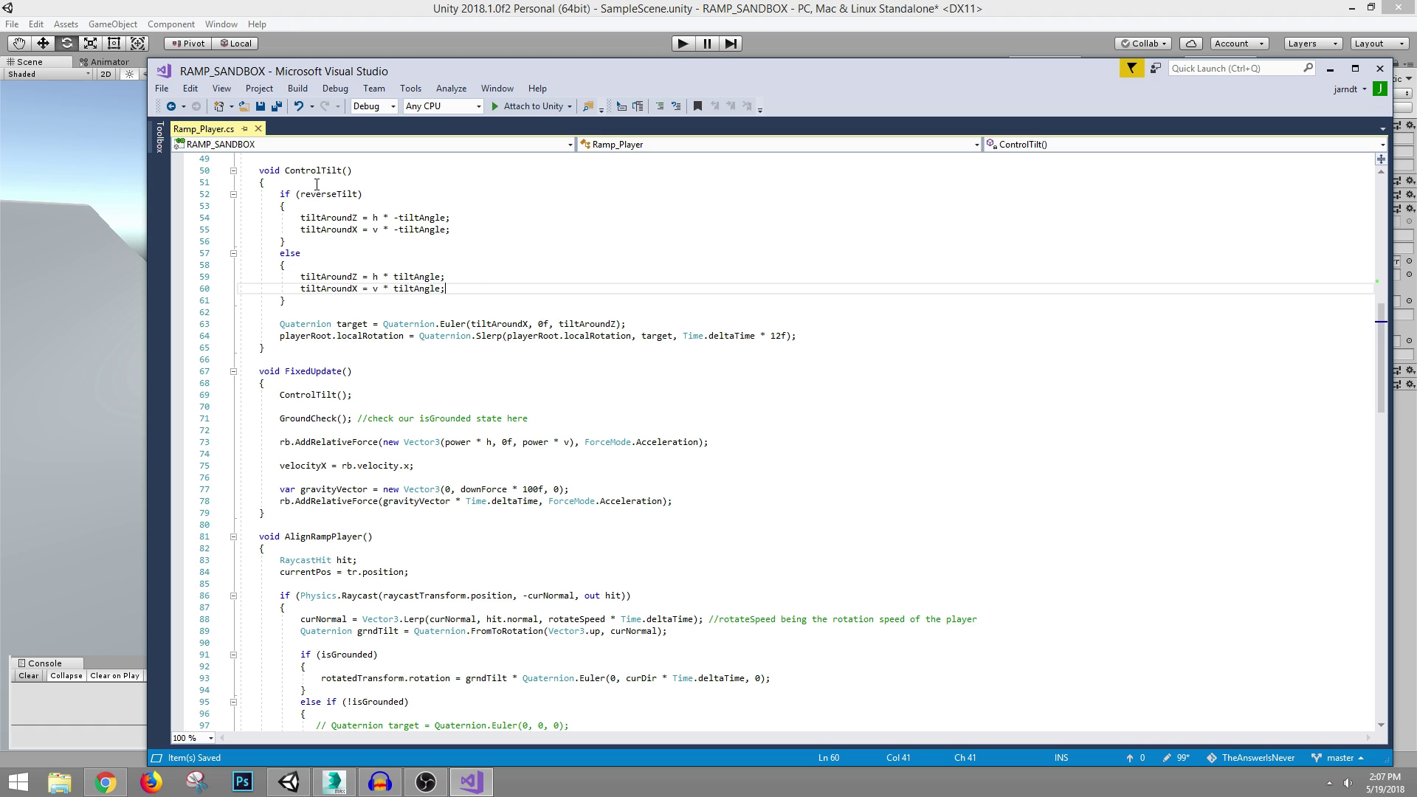
# - Highlight the ControlTilt() call in the FixedUpdate method of Ramp_Player.cs and clear the highlight
pyautogui.scroll(-1, 427, 439)
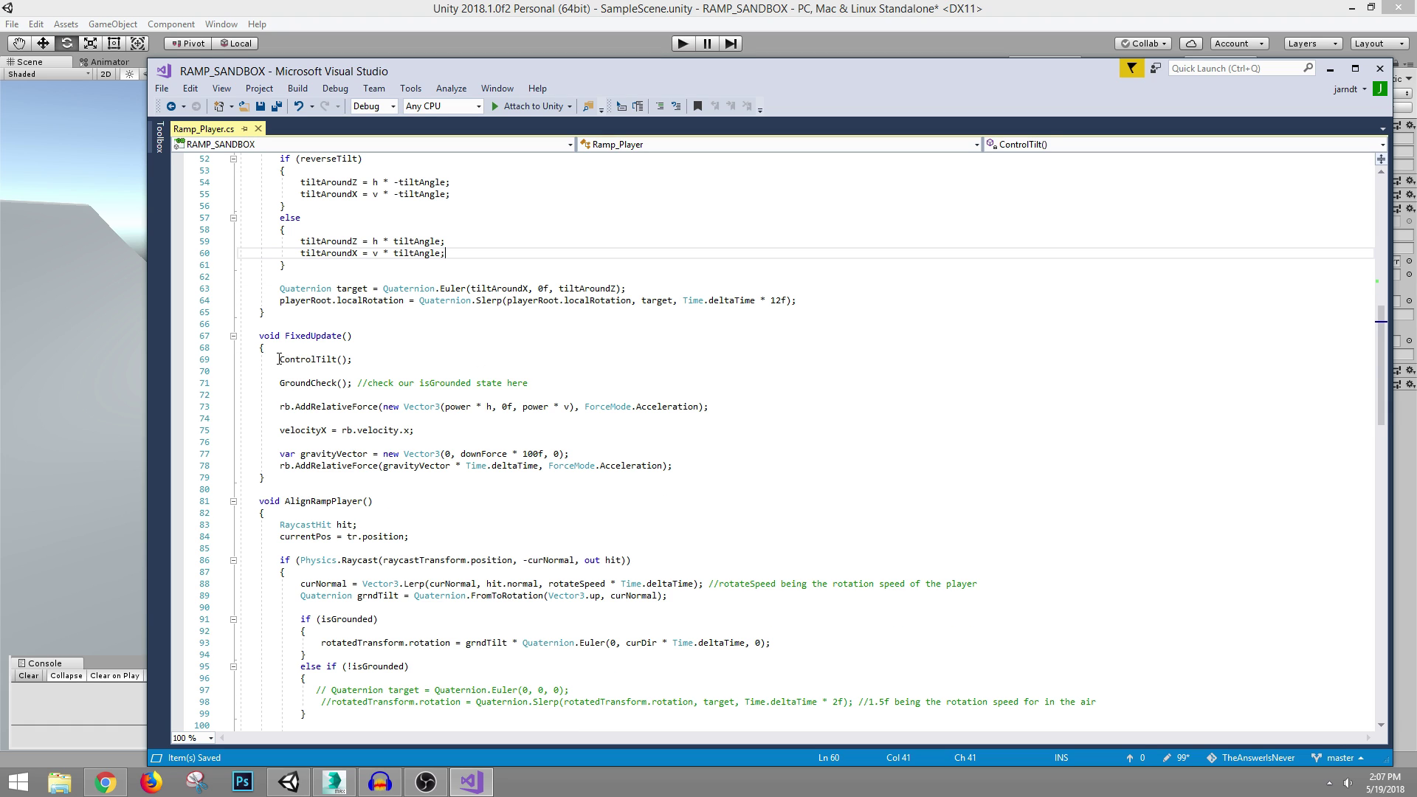
pyautogui.moveTo(280, 359)
pyautogui.mouseDown()
pyautogui.moveTo(348, 359)
pyautogui.moveTo(279, 360)
pyautogui.mouseUp()
pyautogui.click(356, 359)
pyautogui.click(355, 359)
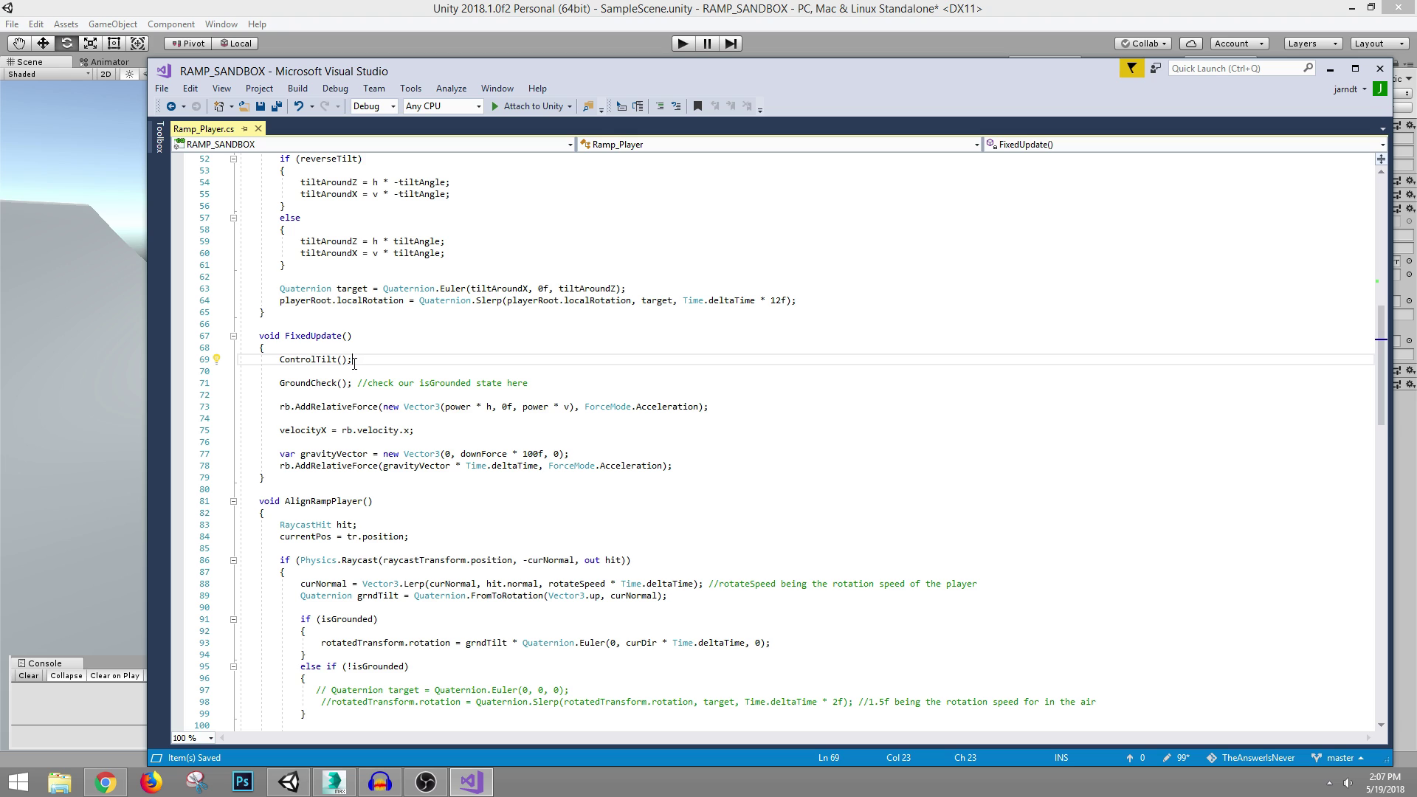
pyautogui.moveTo(280, 359); pyautogui.dragTo(354, 359)
pyautogui.click(354, 359)
# - Highlight the GroundCheck() call in FixedUpdate and examine the GroundCheck method's raycast code
pyautogui.scroll(-1, 378, 358)
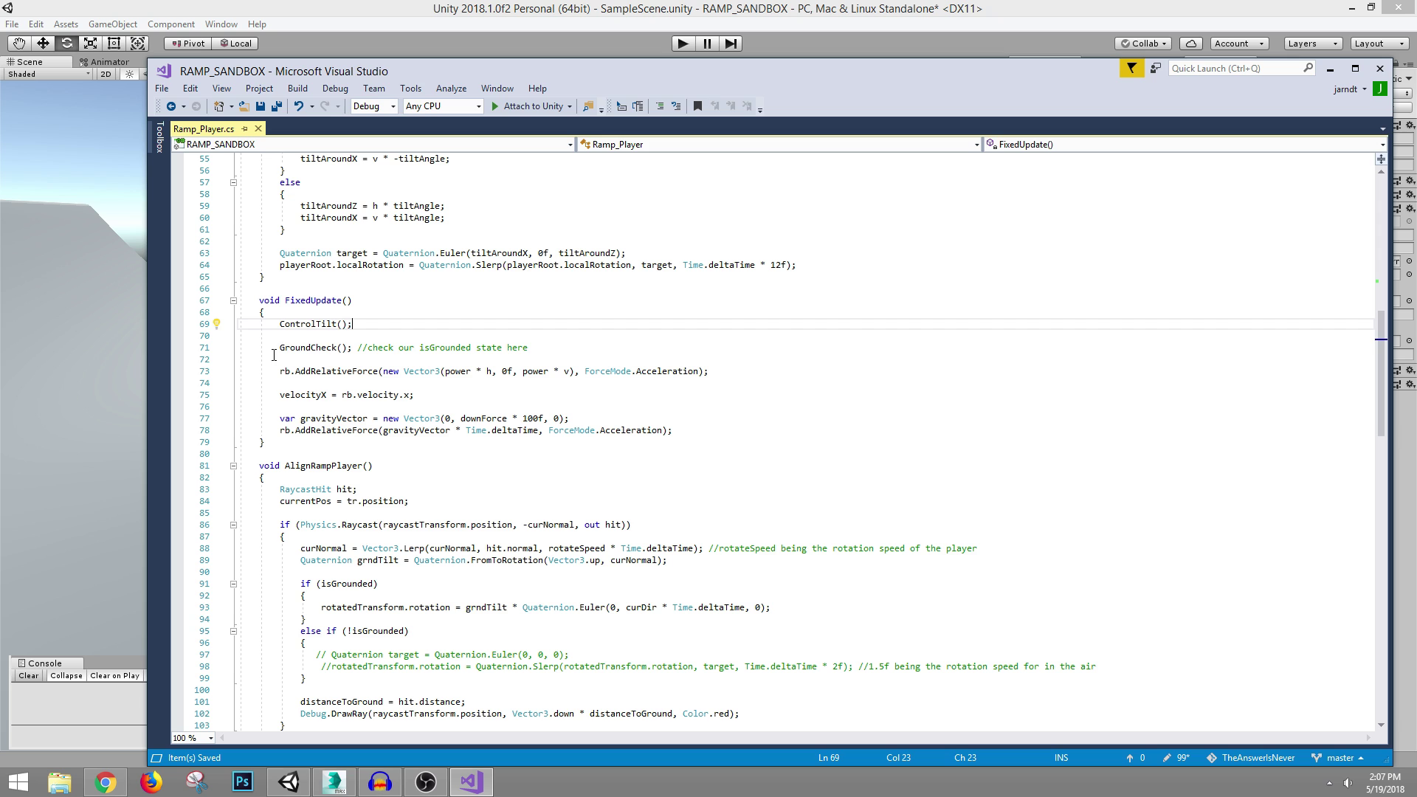
pyautogui.moveTo(279, 348); pyautogui.dragTo(358, 348)
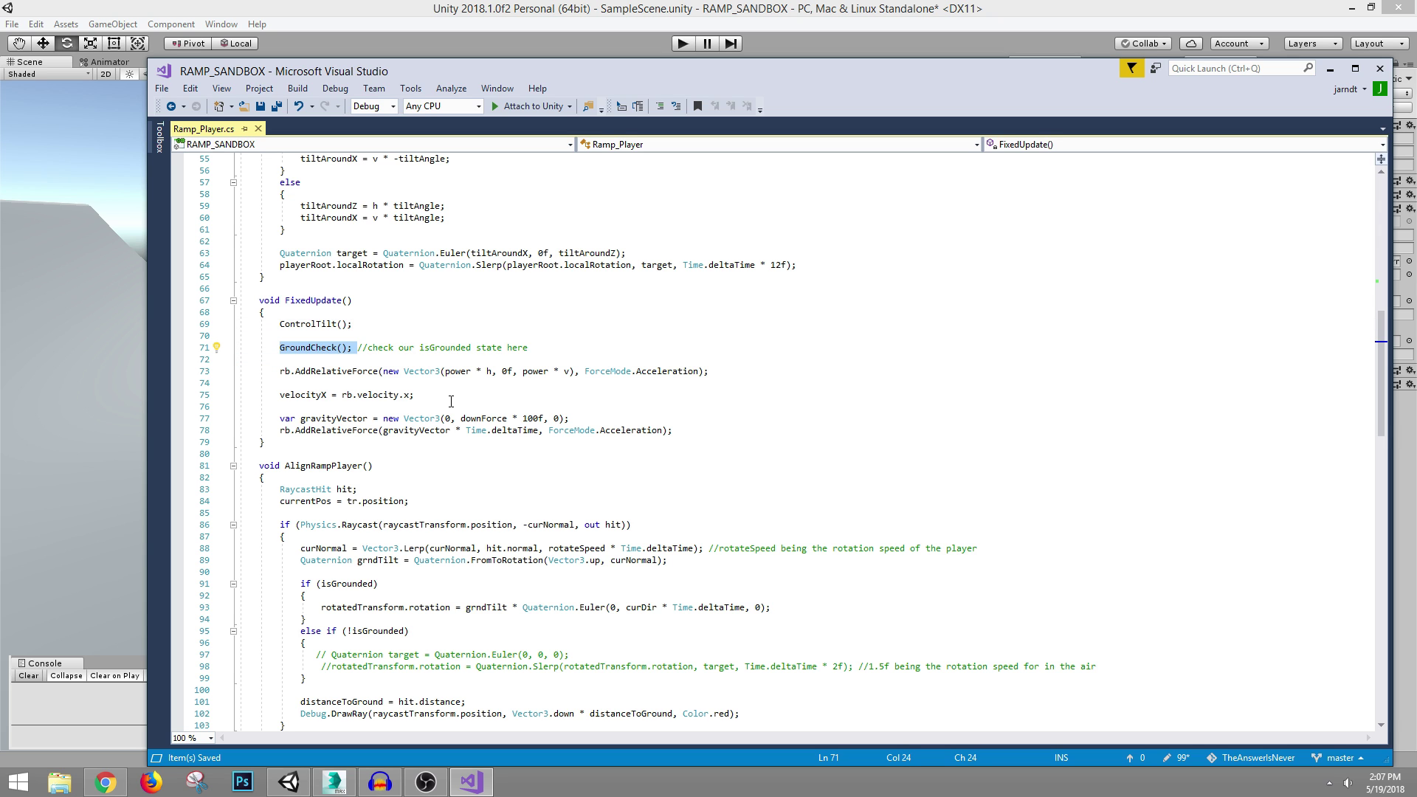
pyautogui.scroll(-7, 455, 401)
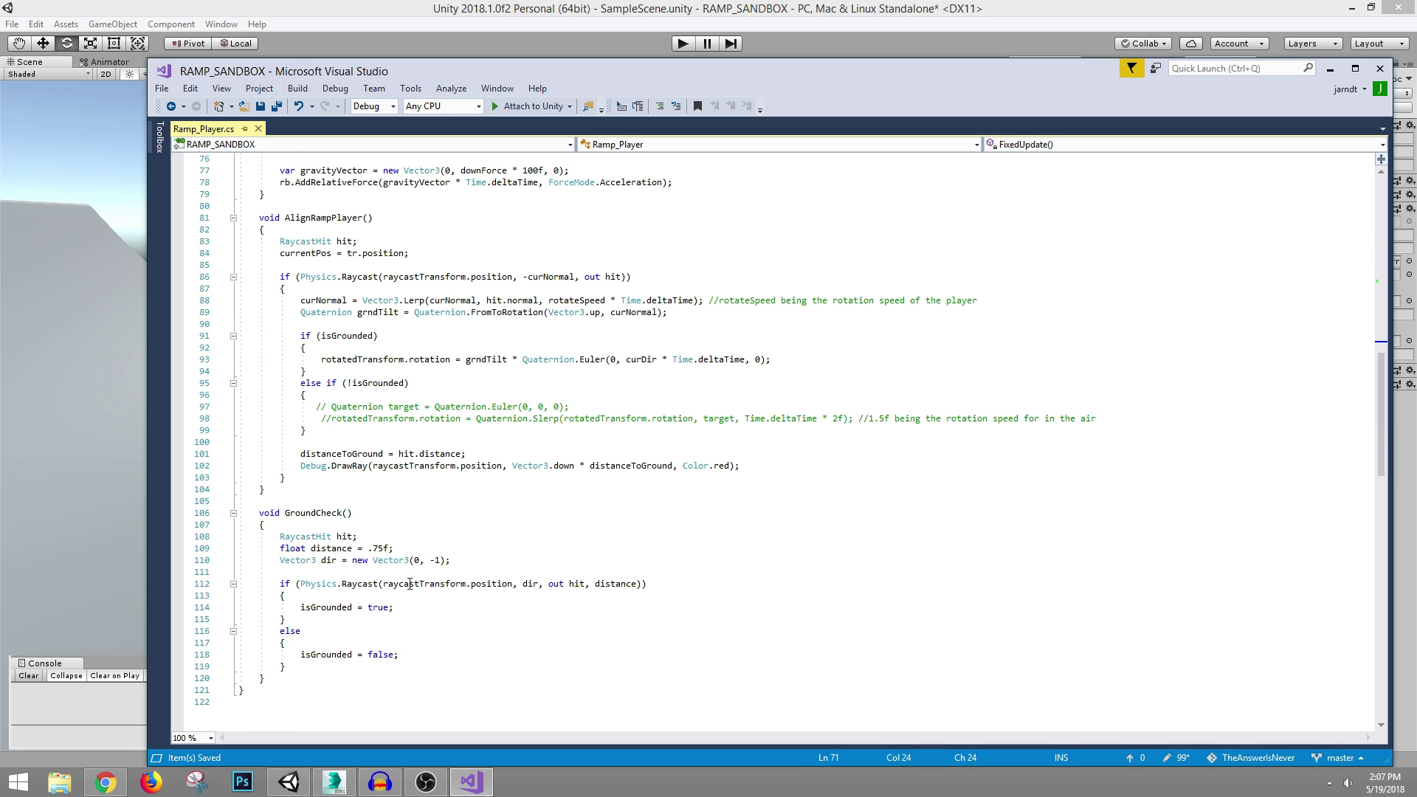
# - Switch to Unity, activate the Move tool and set the handle orientation to Global, viewing the skater from an angle
pyautogui.click(505, 45)
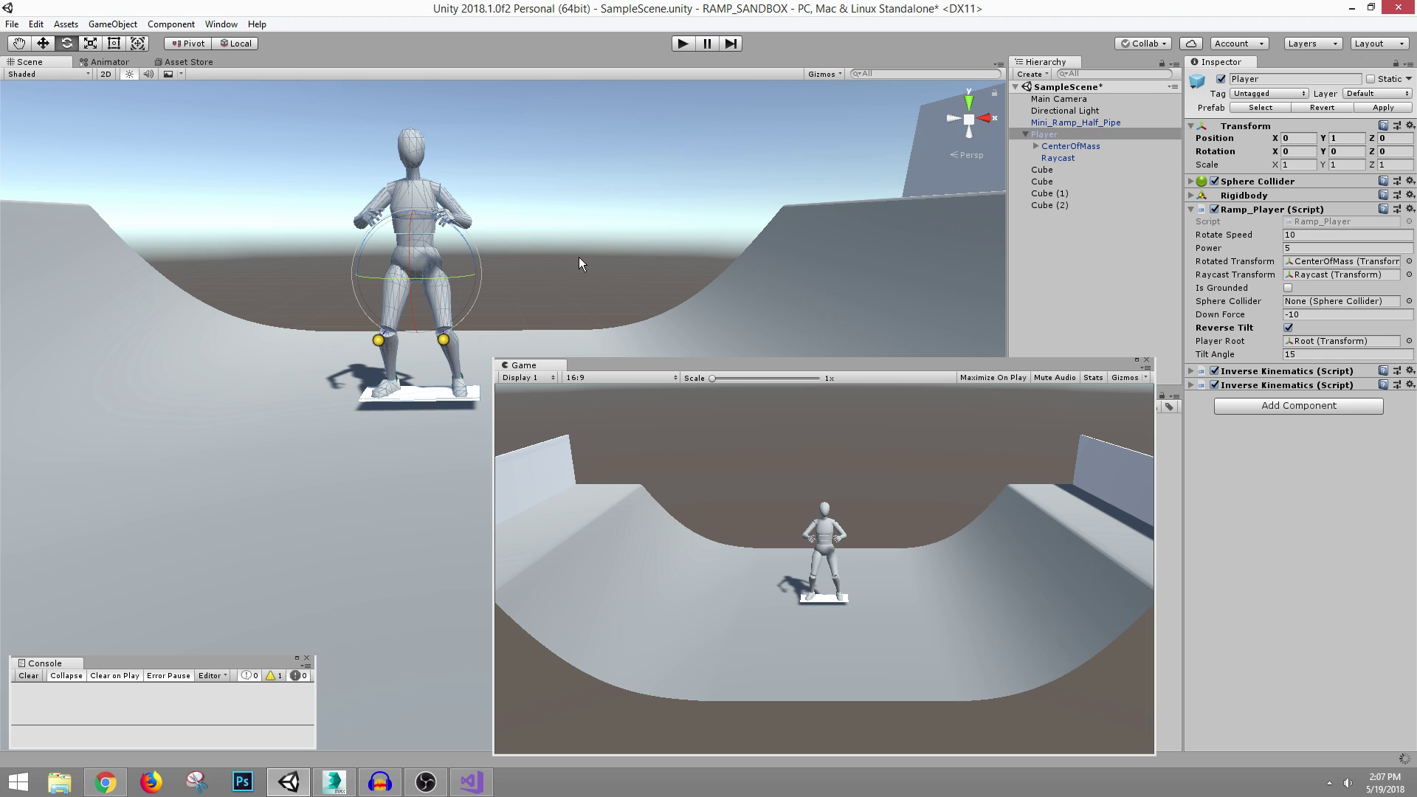
pyautogui.press('w')
pyautogui.keyDown('alt'); pyautogui.moveTo(578, 257); pyautogui.dragTo(320, 170); pyautogui.keyUp('alt')
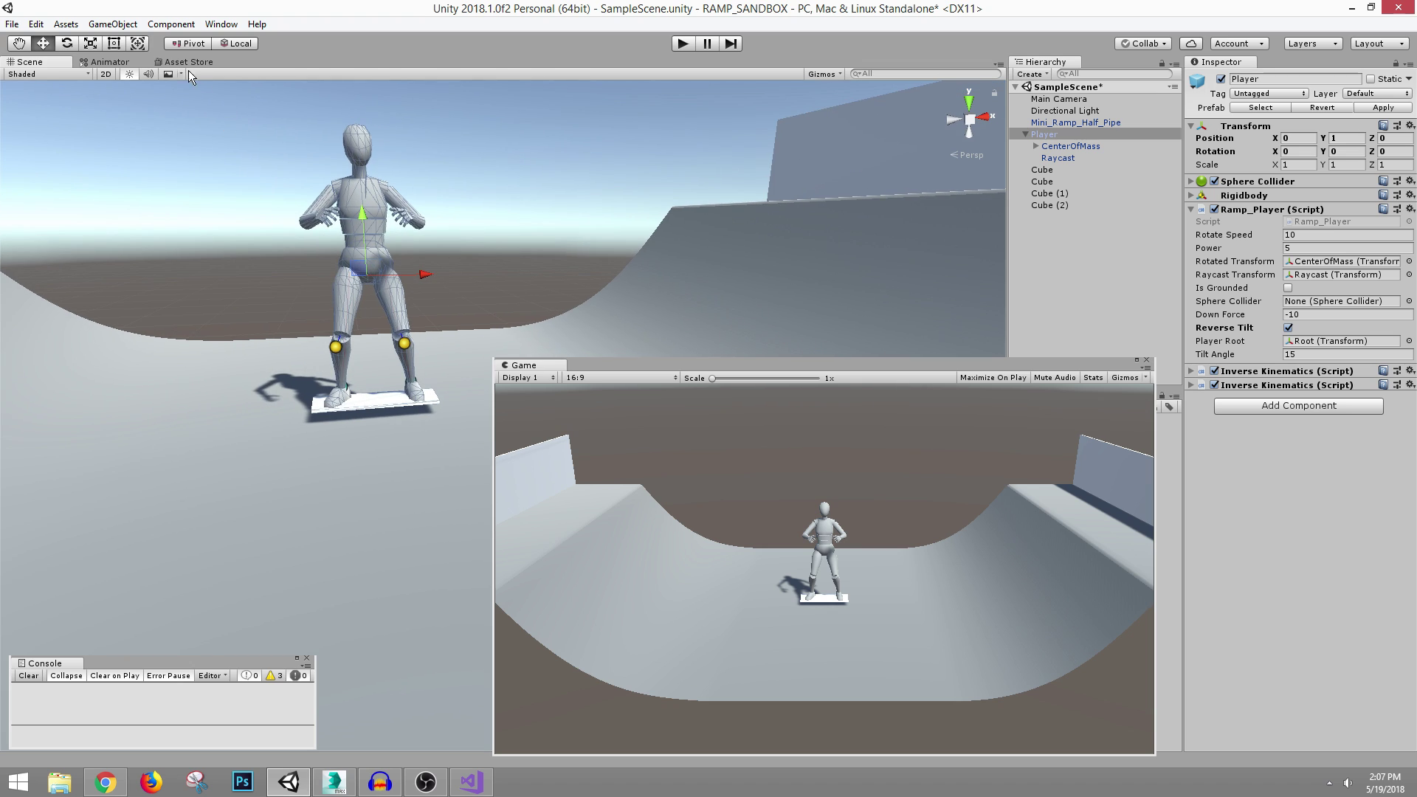
pyautogui.click(239, 44)
pyautogui.scroll(2, 423, 200)
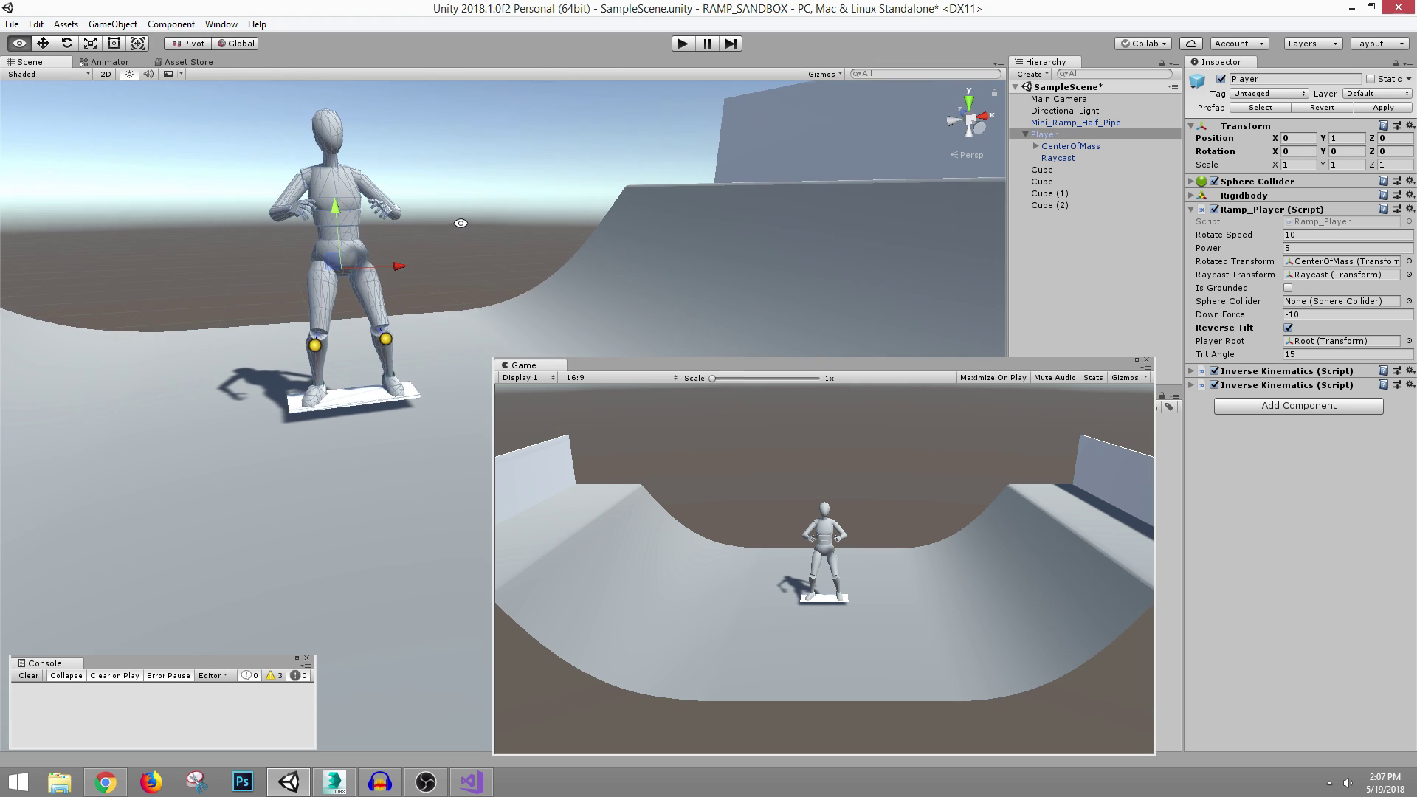
# - Select the Raycast child of the Player and briefly run the game to examine the ray beneath the board
pyautogui.click(1057, 158)
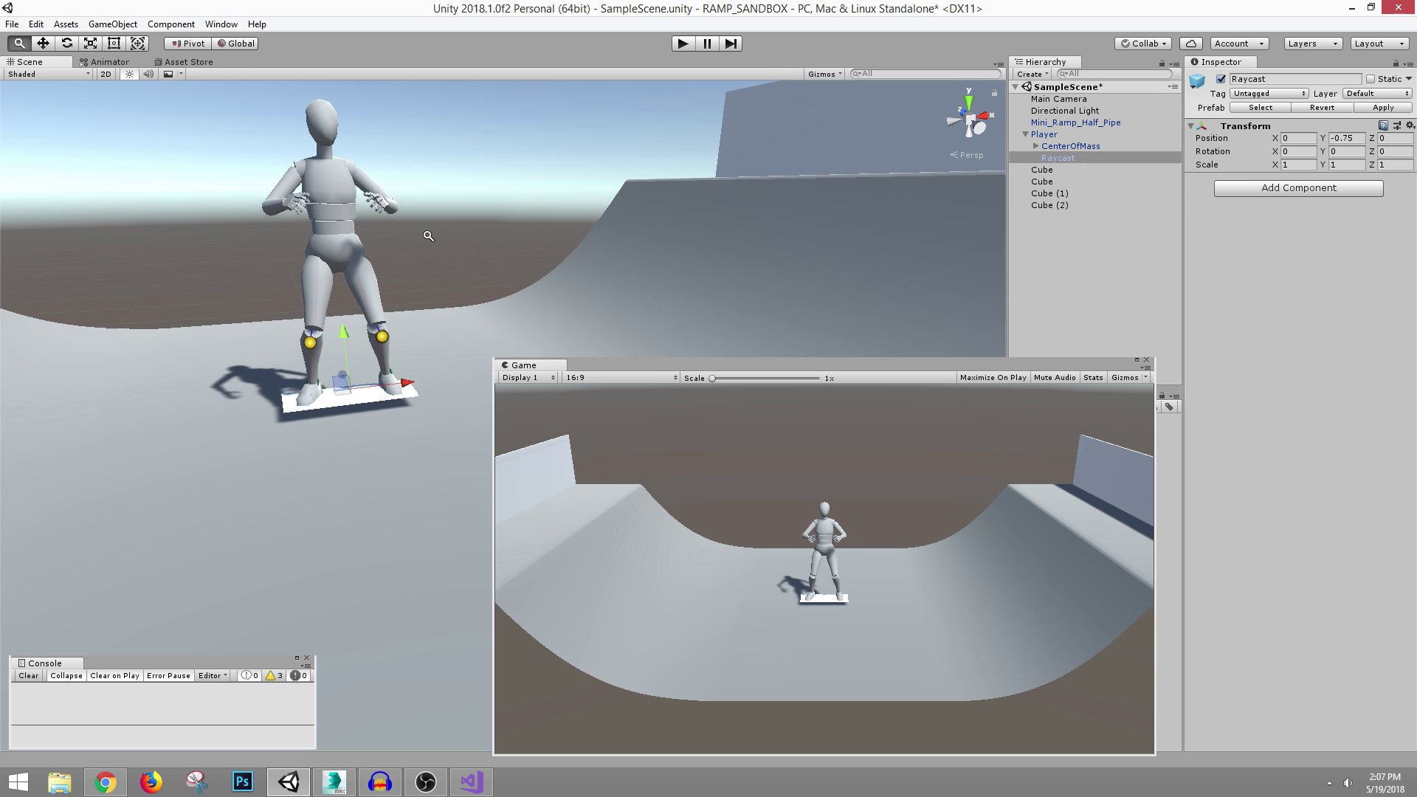
pyautogui.keyDown('alt'); pyautogui.moveTo(428, 235); pyautogui.dragTo(413, 295); pyautogui.keyUp('alt')
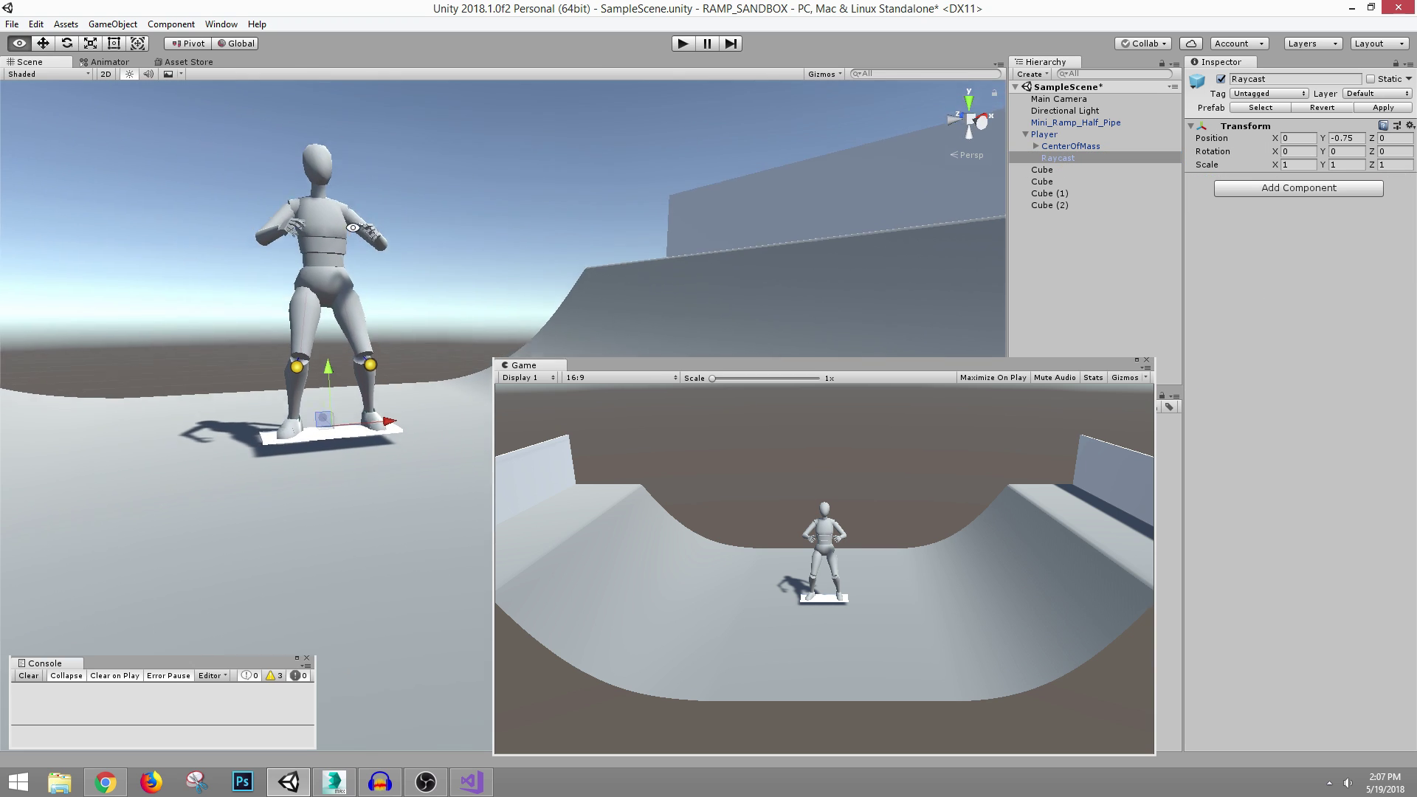
pyautogui.moveTo(343, 337); pyautogui.dragTo(361, 371, button='middle')
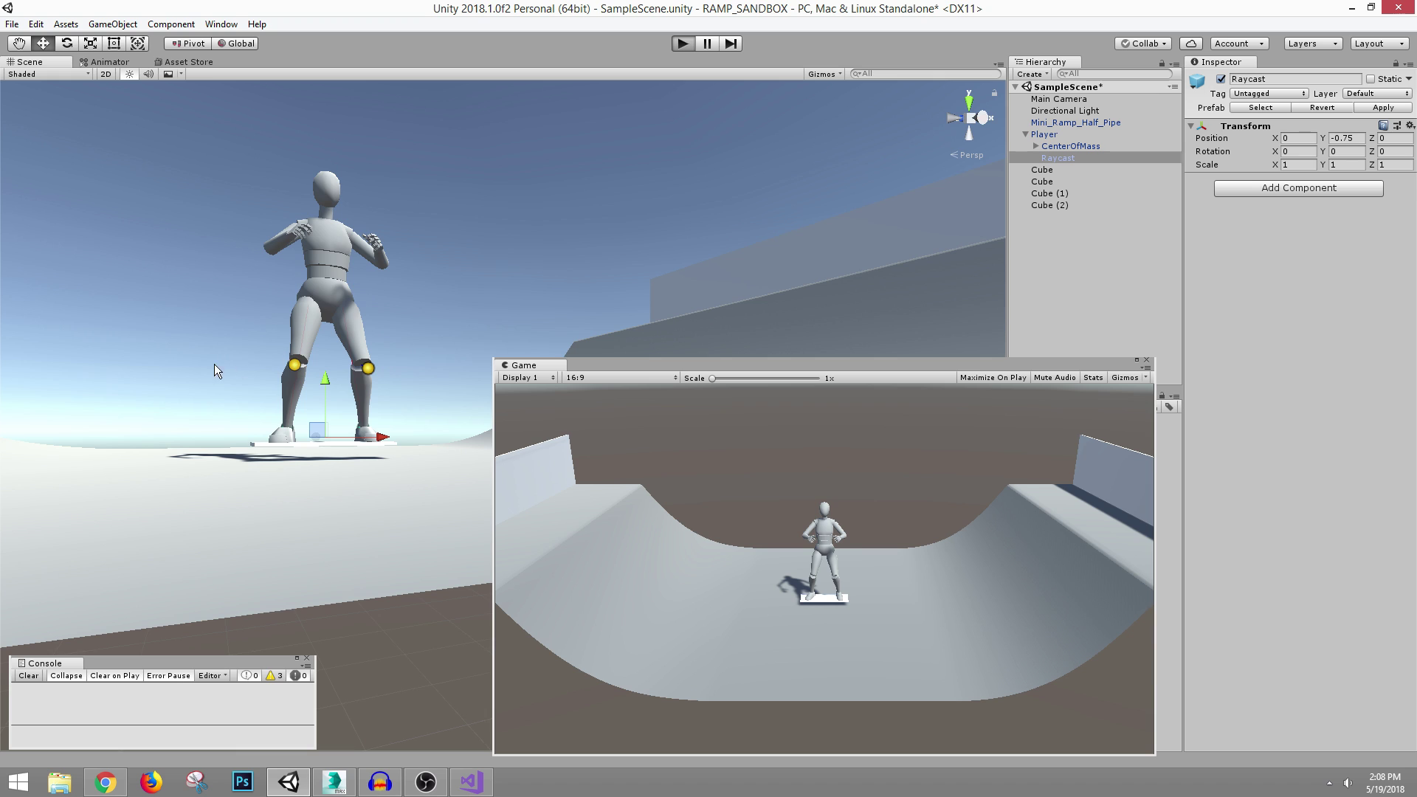
pyautogui.hotkey('ctrl', 'p')
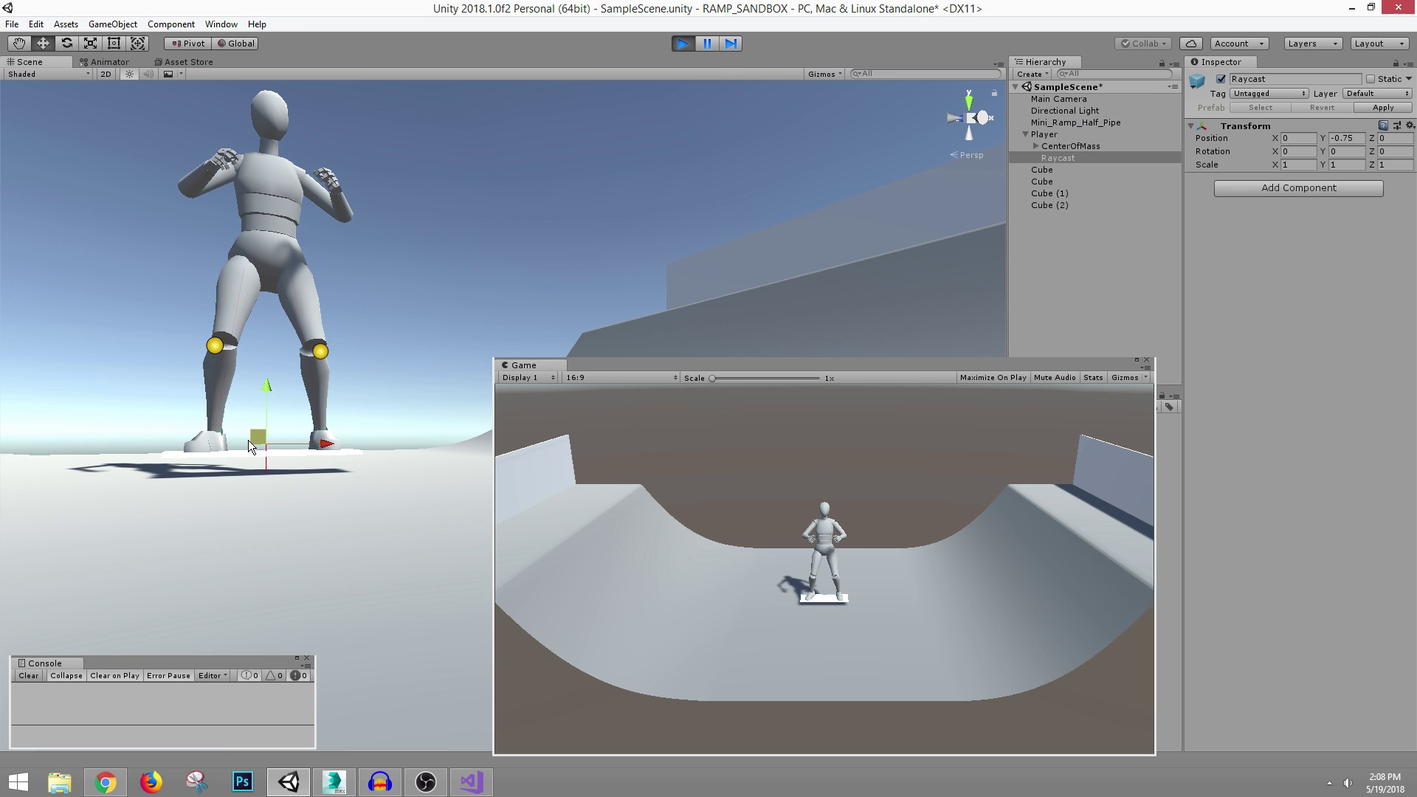
pyautogui.keyDown('alt'); pyautogui.moveTo(374, 484); pyautogui.dragTo(452, 361); pyautogui.keyUp('alt')
pyautogui.click(675, 44)
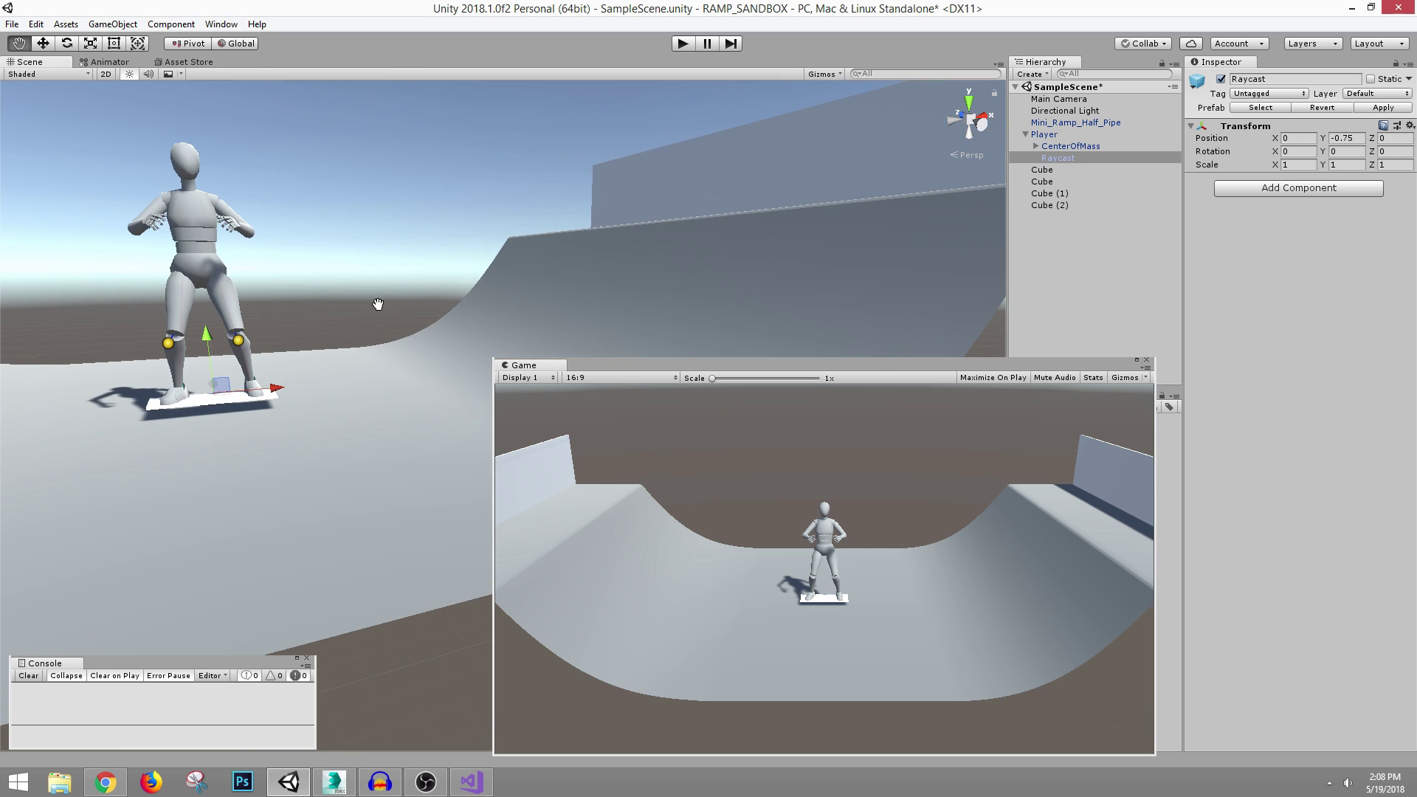
# - Select Mini_Ramp_Half_Pipe to examine the ramp's mesh and collider, and reselect the Player
pyautogui.click(531, 328)
pyautogui.keyDown('alt'); pyautogui.moveTo(538, 326); pyautogui.dragTo(311, 496); pyautogui.keyUp('alt')
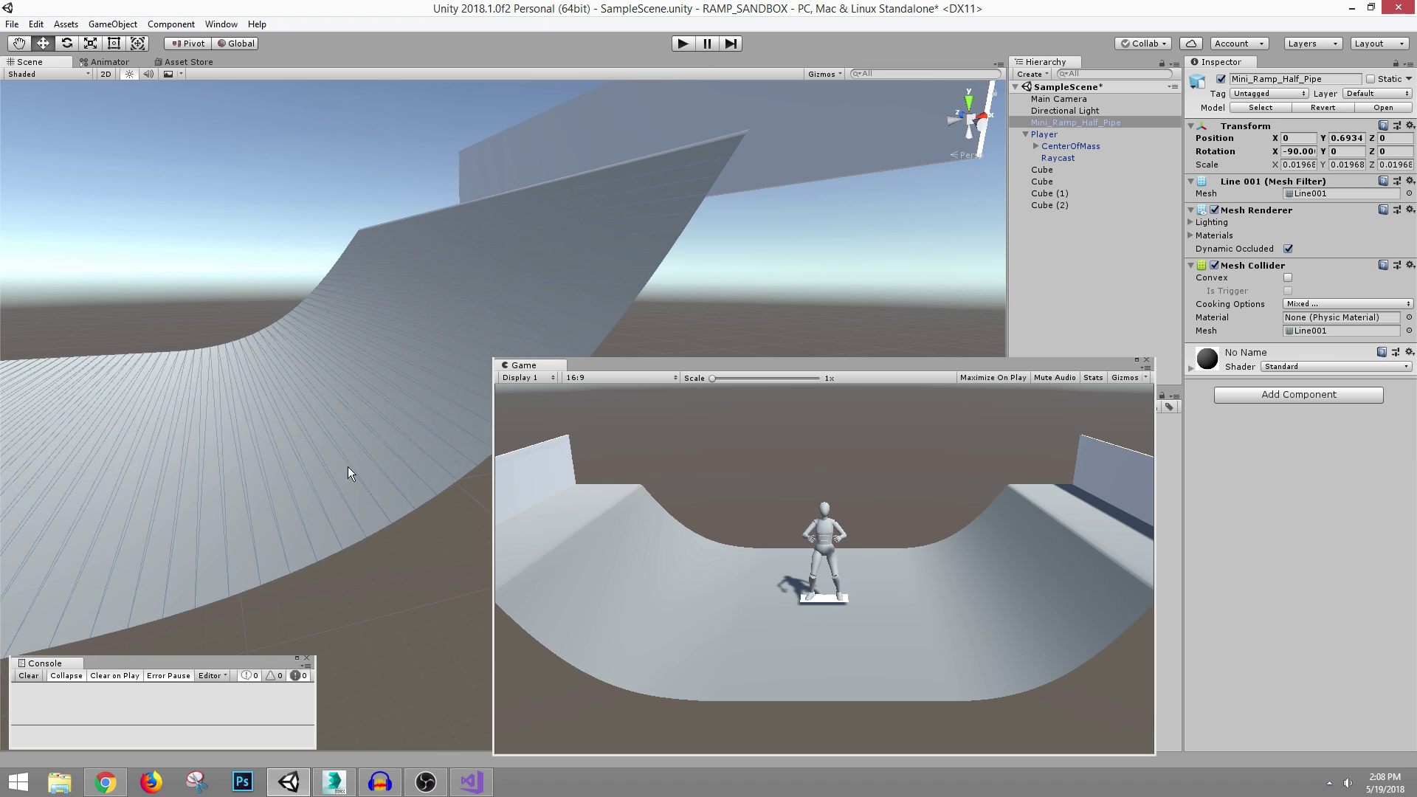
pyautogui.click(1051, 134)
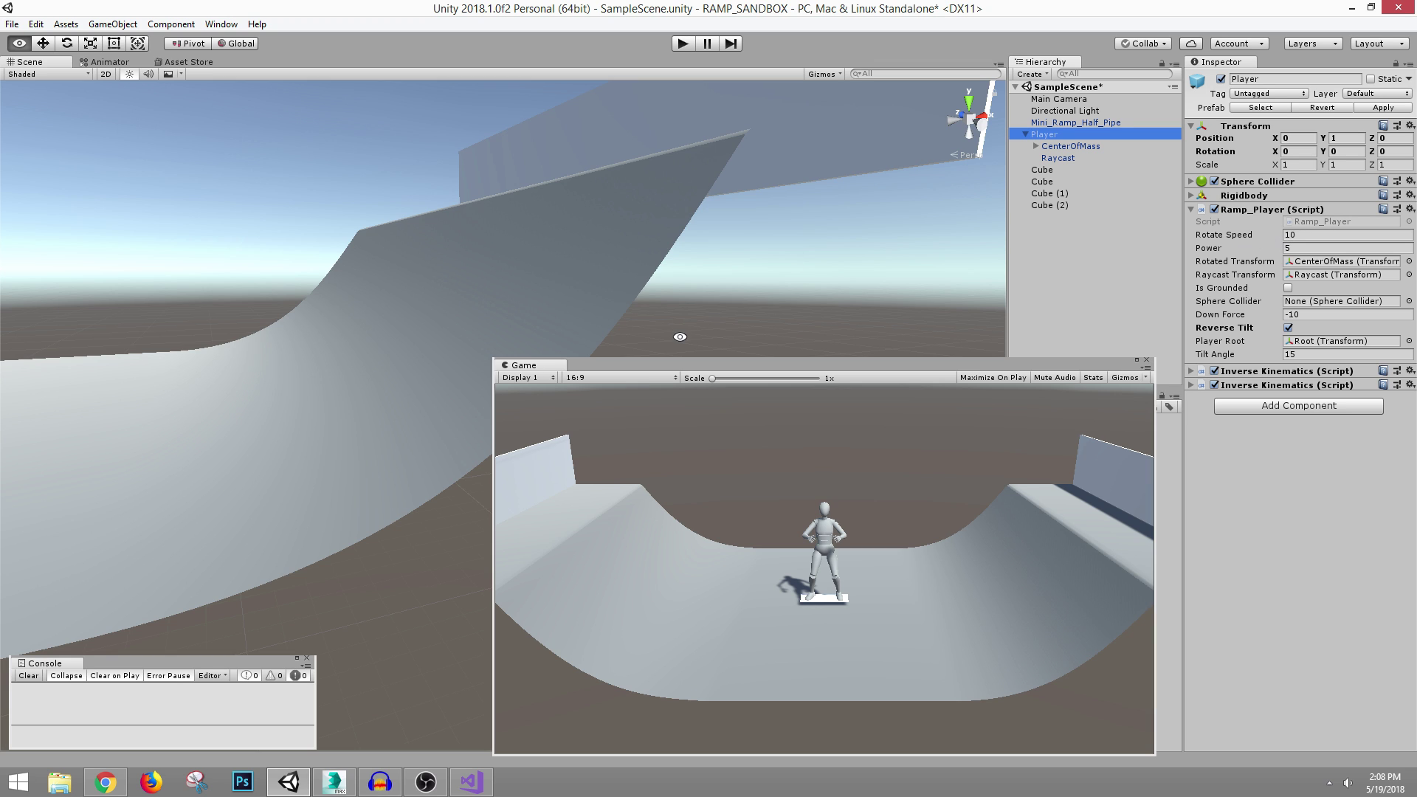
pyautogui.keyDown('alt'); pyautogui.moveTo(680, 323); pyautogui.dragTo(652, 164); pyautogui.keyUp('alt')
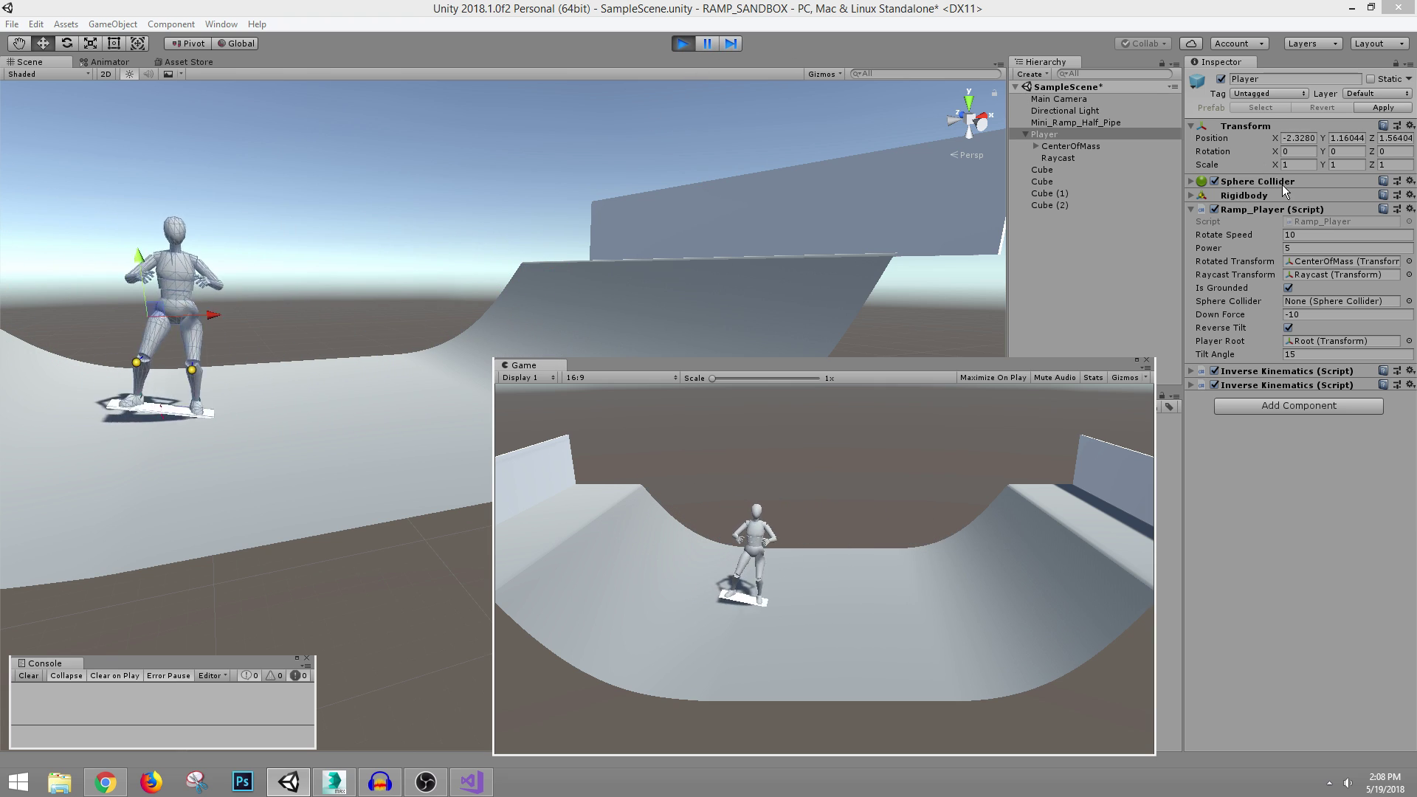
# - Set the Player's Rotate Speed to 20 during play mode and frame the skater in the Scene view
pyautogui.click(1288, 234)
pyautogui.write('20')
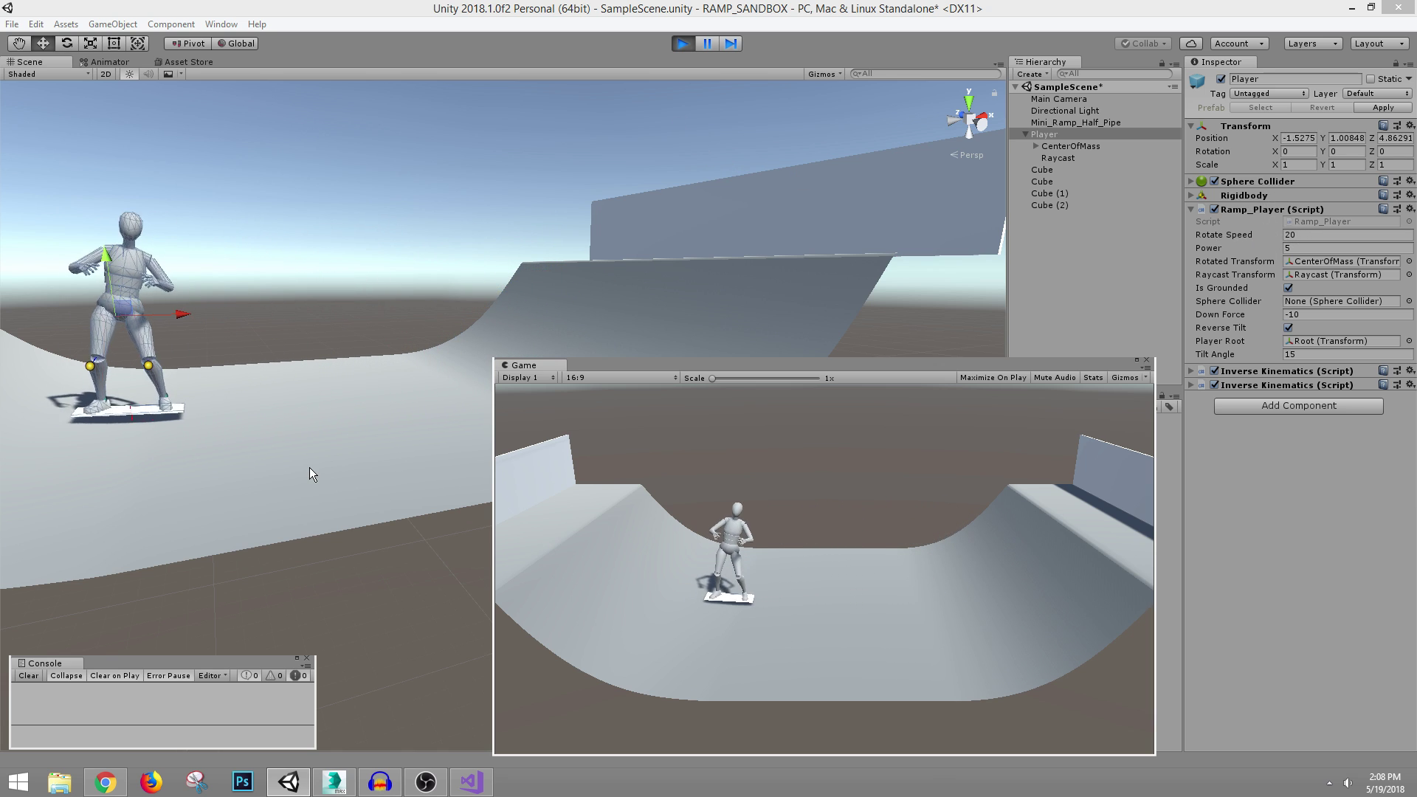
pyautogui.press('f')
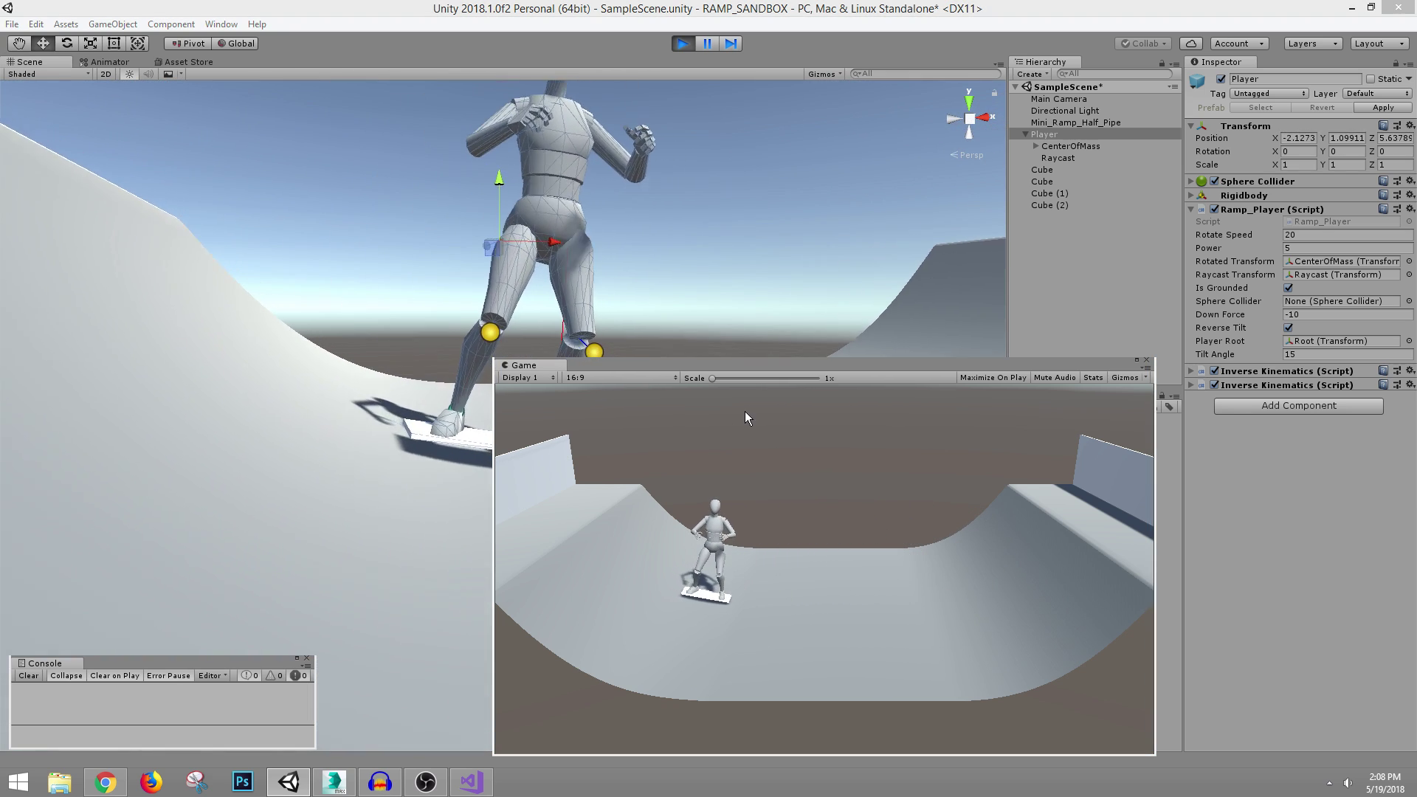
# - Move the floating Game window aside to uncover more of the Scene view, and stop play mode
pyautogui.moveTo(769, 366); pyautogui.dragTo(938, 370)
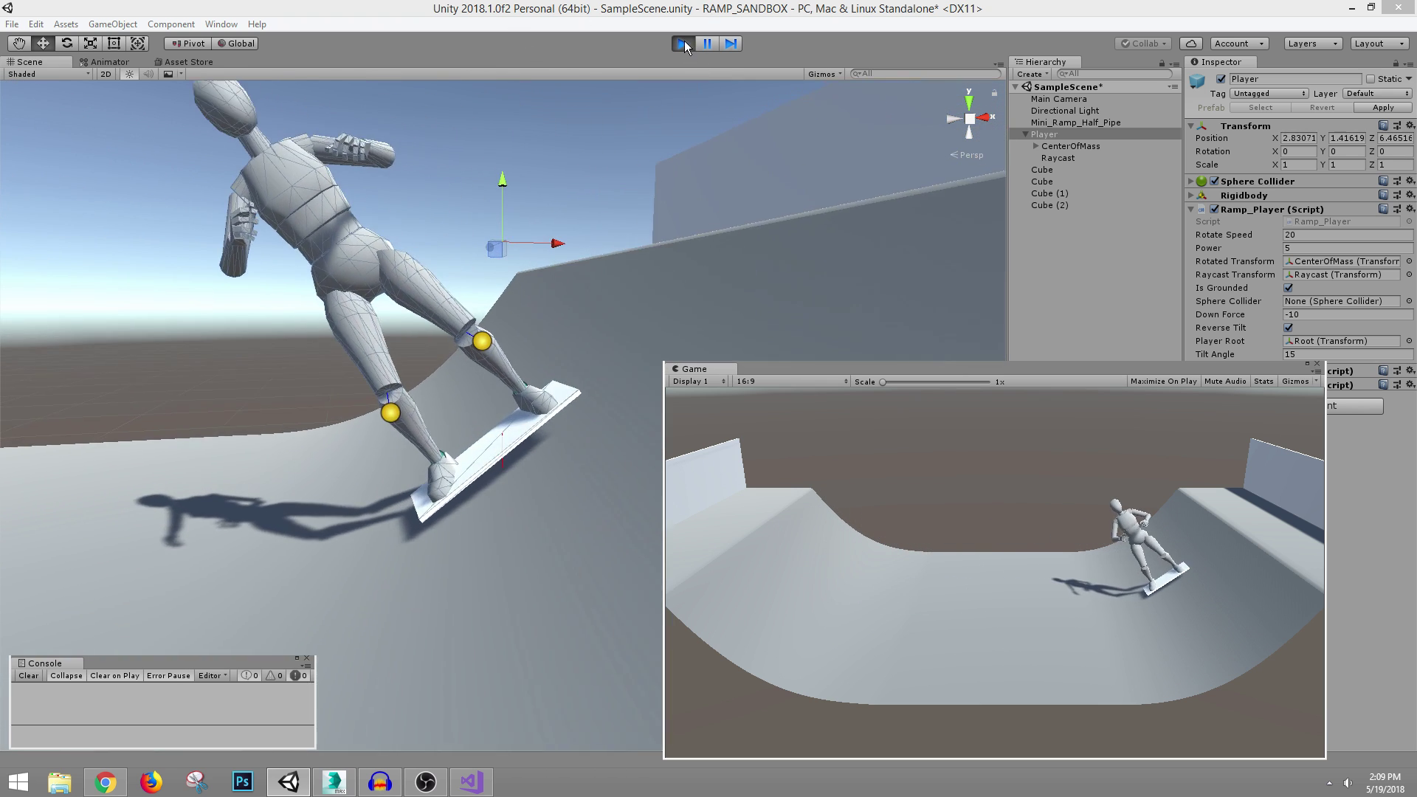
pyautogui.click(684, 43)
# - Check the AlignRampPlayer and GroundCheck code in Visual Studio, and return to Unity to view the whole skater on the ramp
pyautogui.click(470, 782)
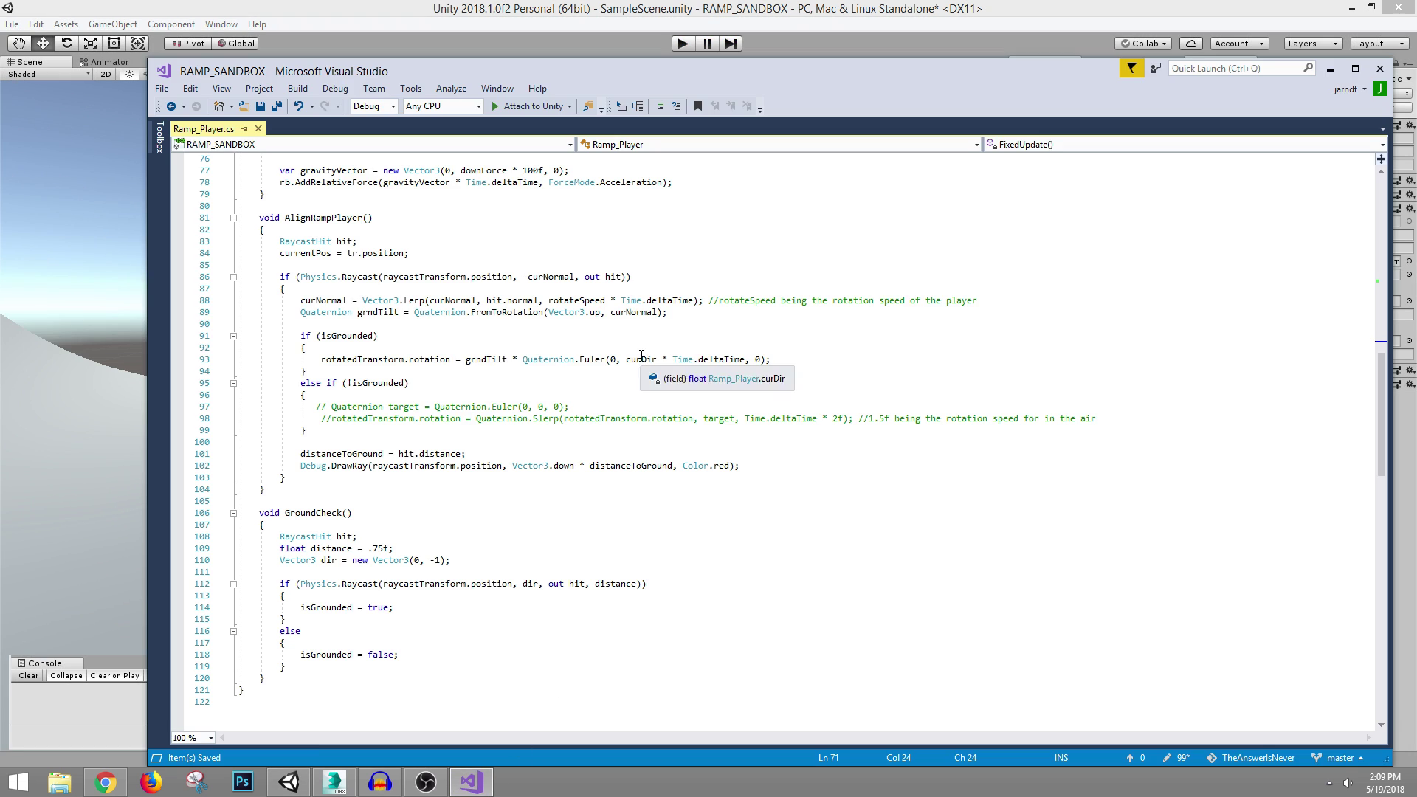
pyautogui.click(548, 6)
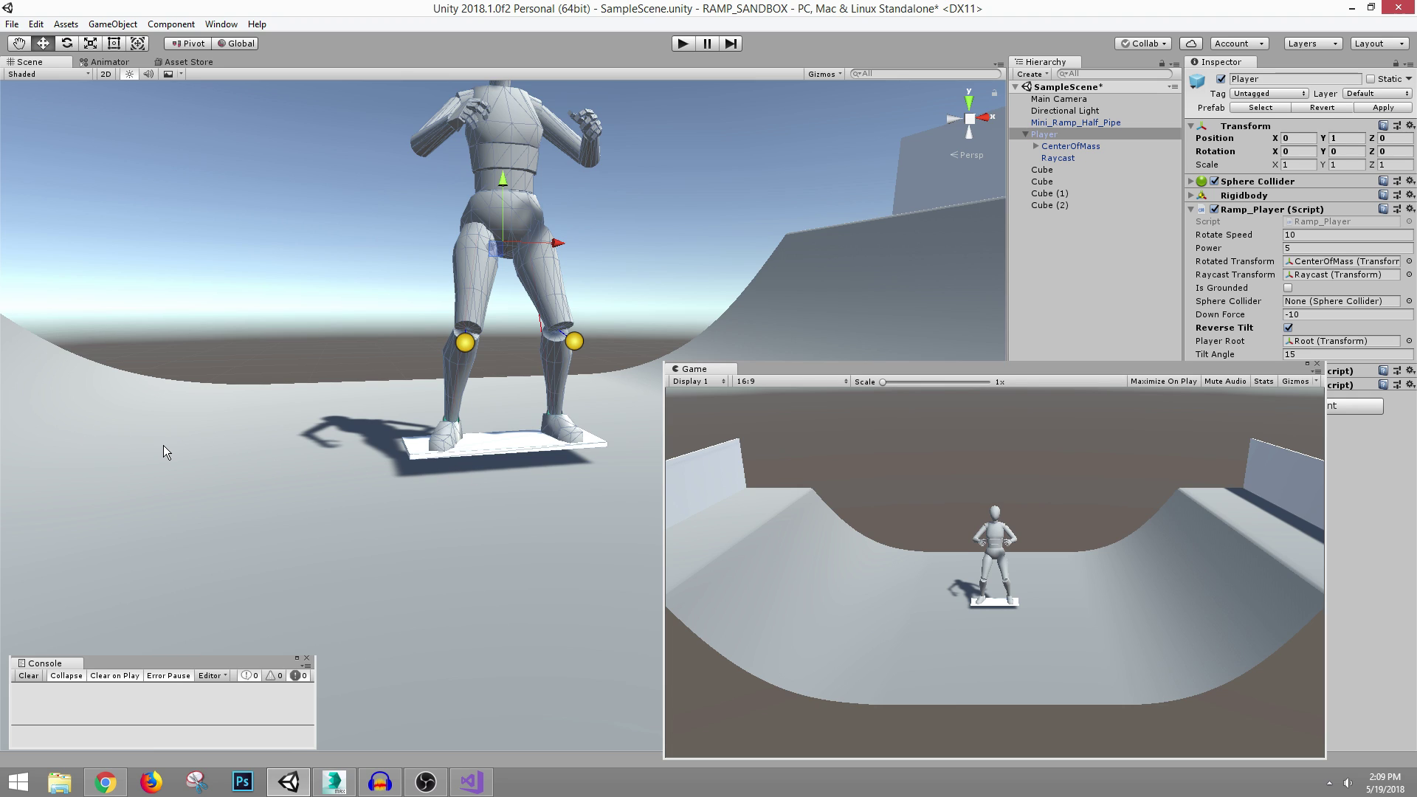
pyautogui.moveTo(478, 791)
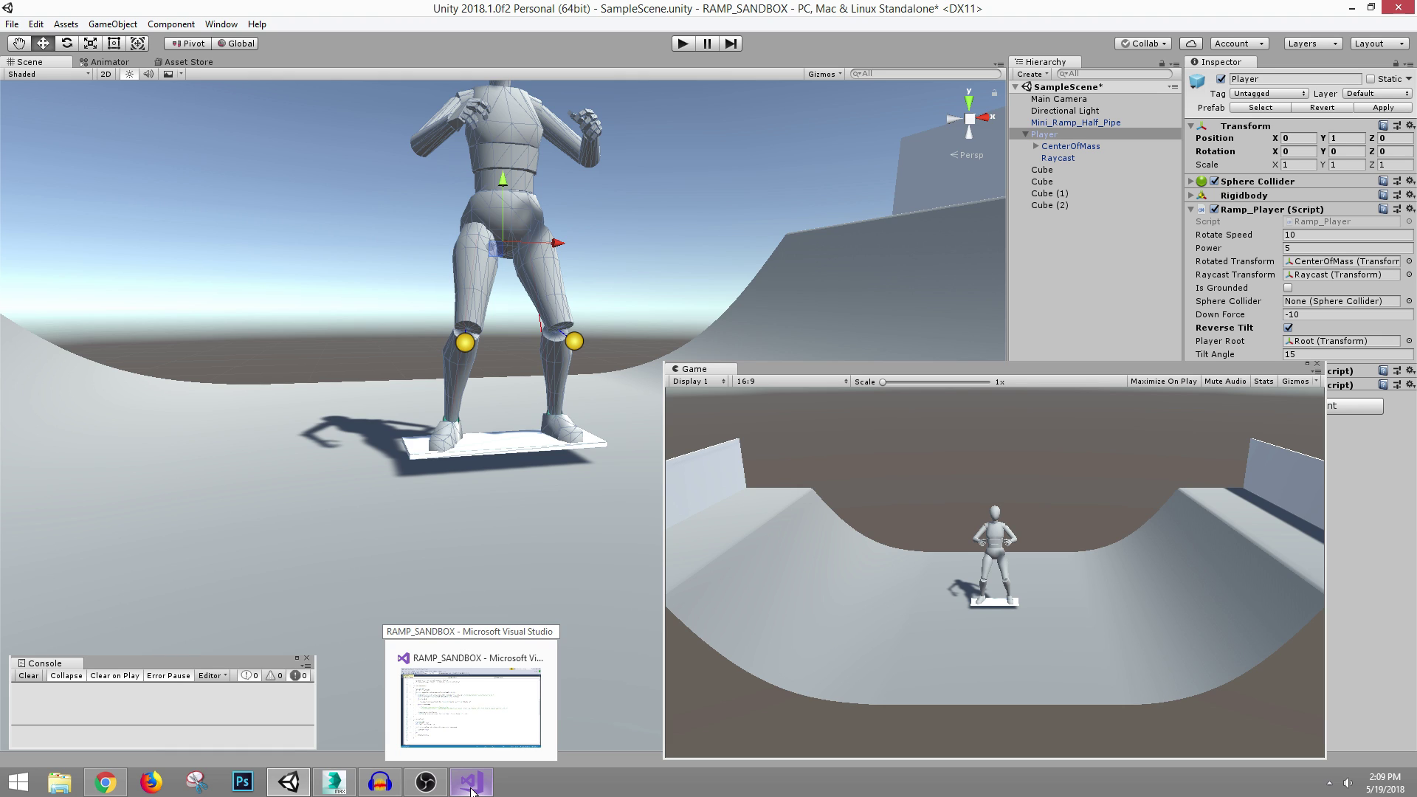
pyautogui.click(483, 728)
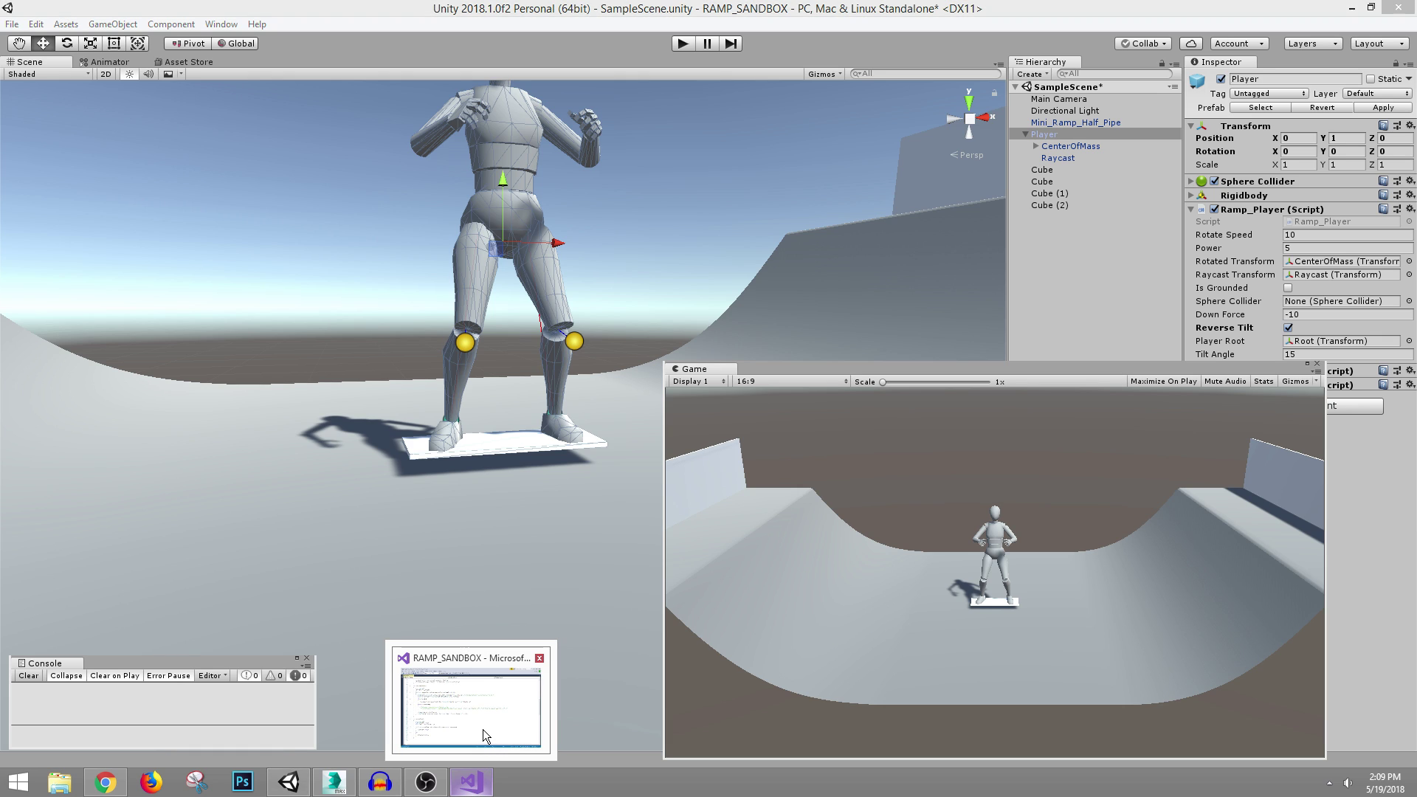
pyautogui.click(474, 15)
pyautogui.scroll(-5, 454, 405)
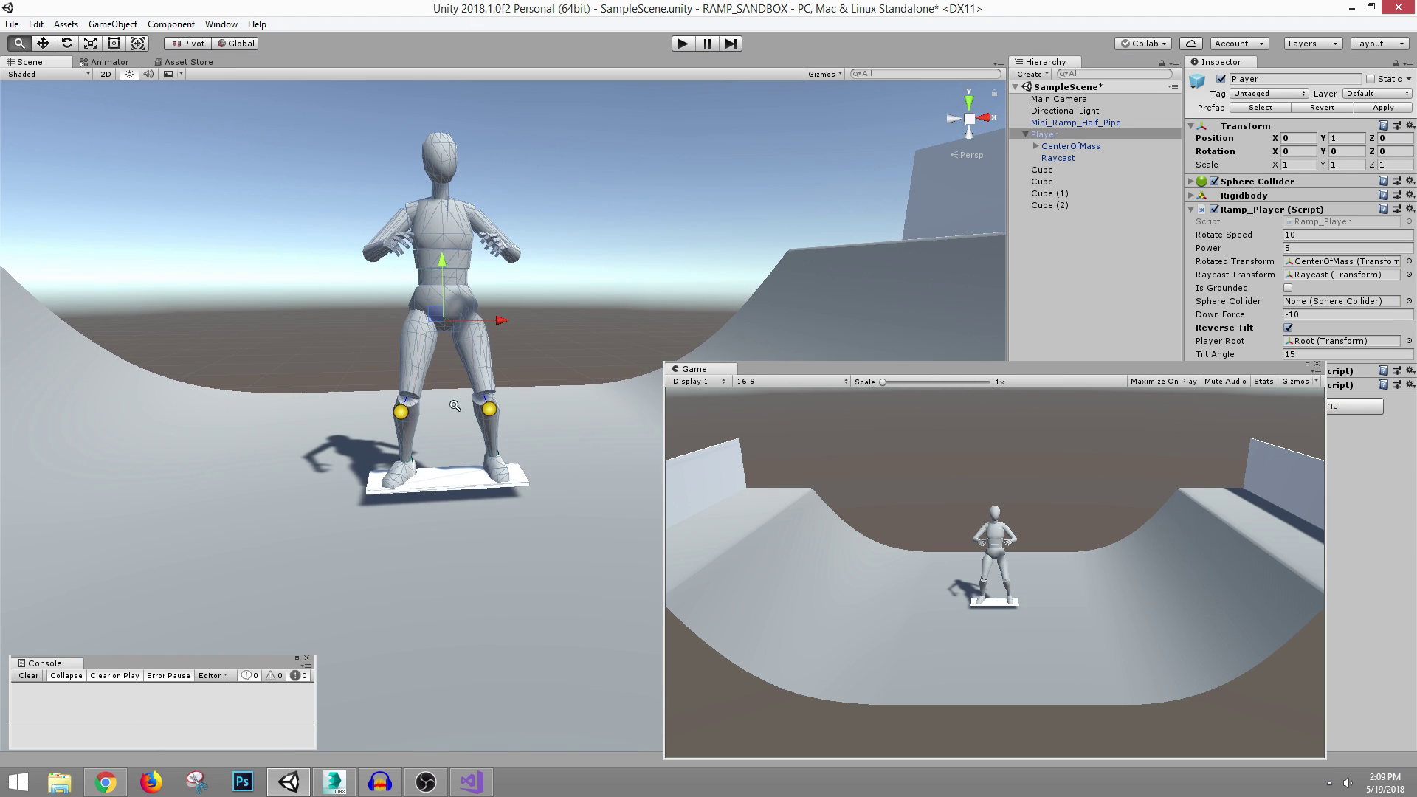
pyautogui.scroll(-3, 454, 405)
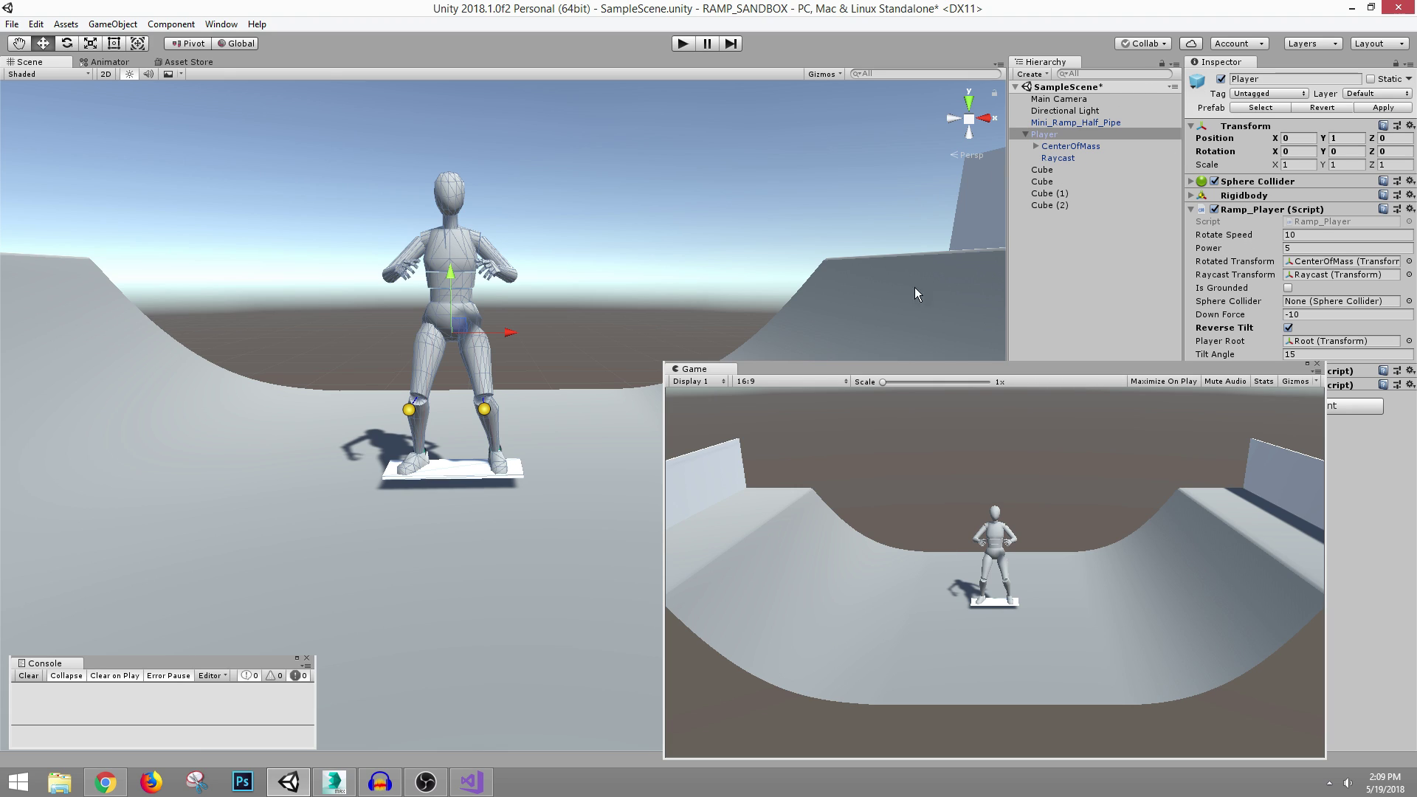
# - Switch to Visual Studio and highlight the rb.AddRelativeForce line that applies power times h and v in FixedUpdate
pyautogui.moveTo(468, 790)
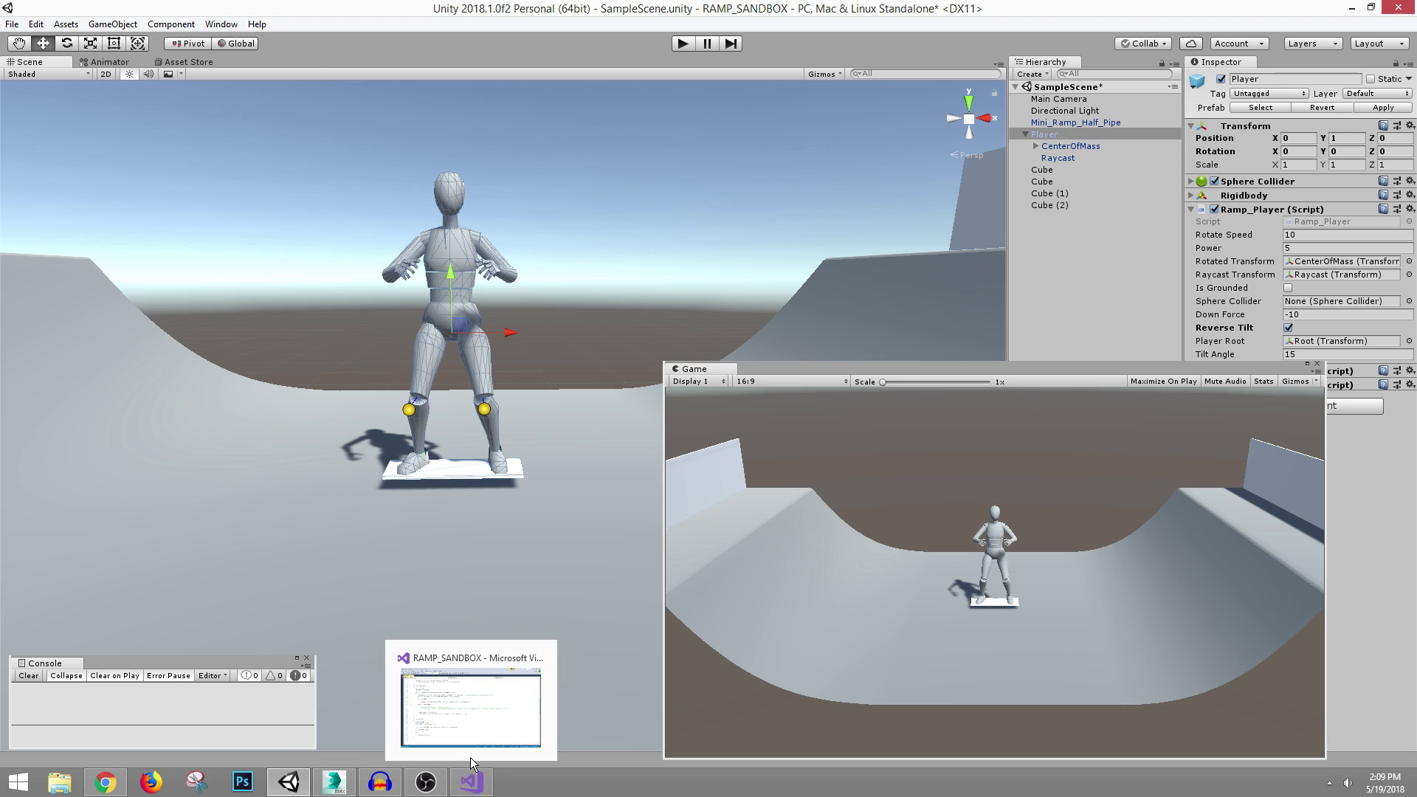
pyautogui.click(454, 701)
pyautogui.scroll(-2, 382, 484)
pyautogui.scroll(2, 382, 485)
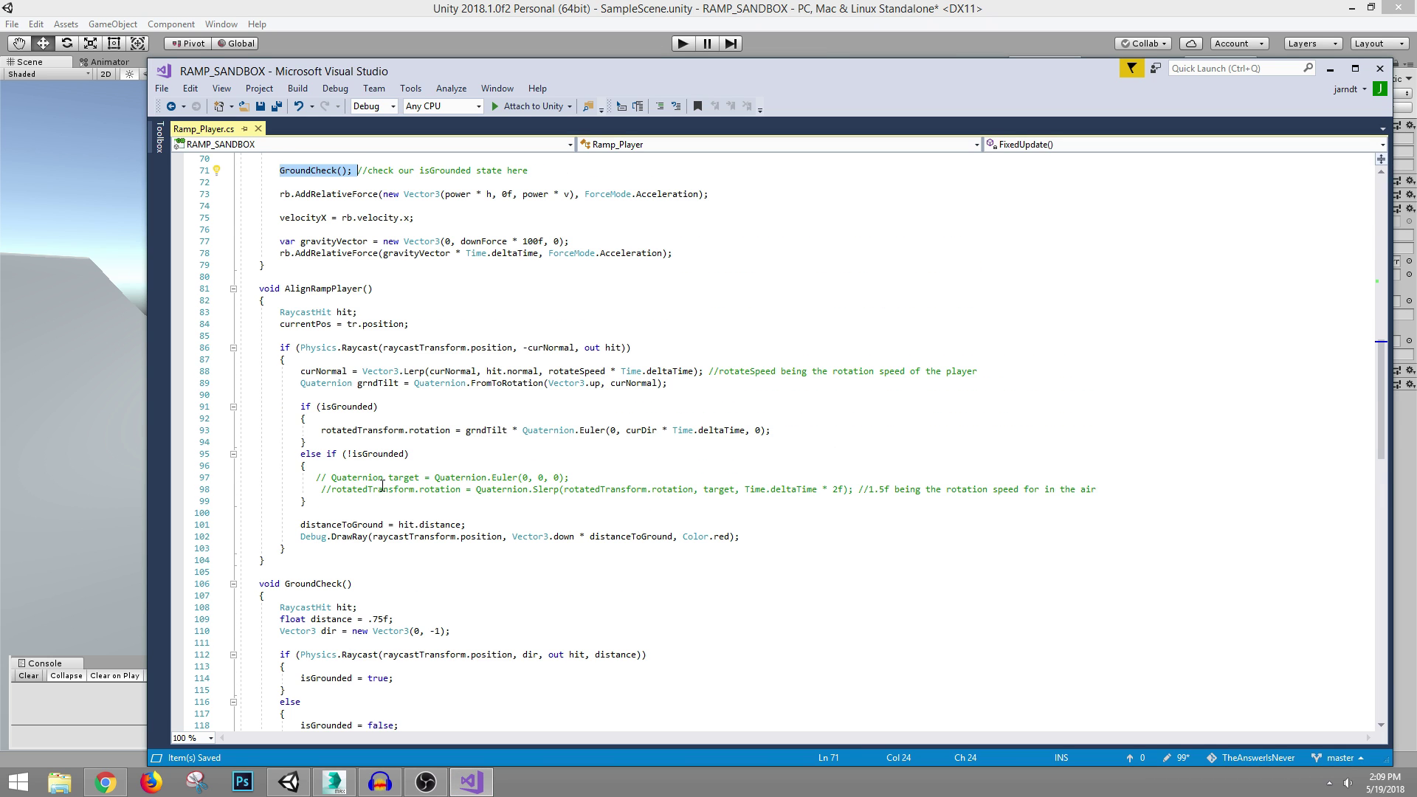
pyautogui.scroll(6, 382, 485)
pyautogui.click(280, 418)
pyautogui.click(280, 406)
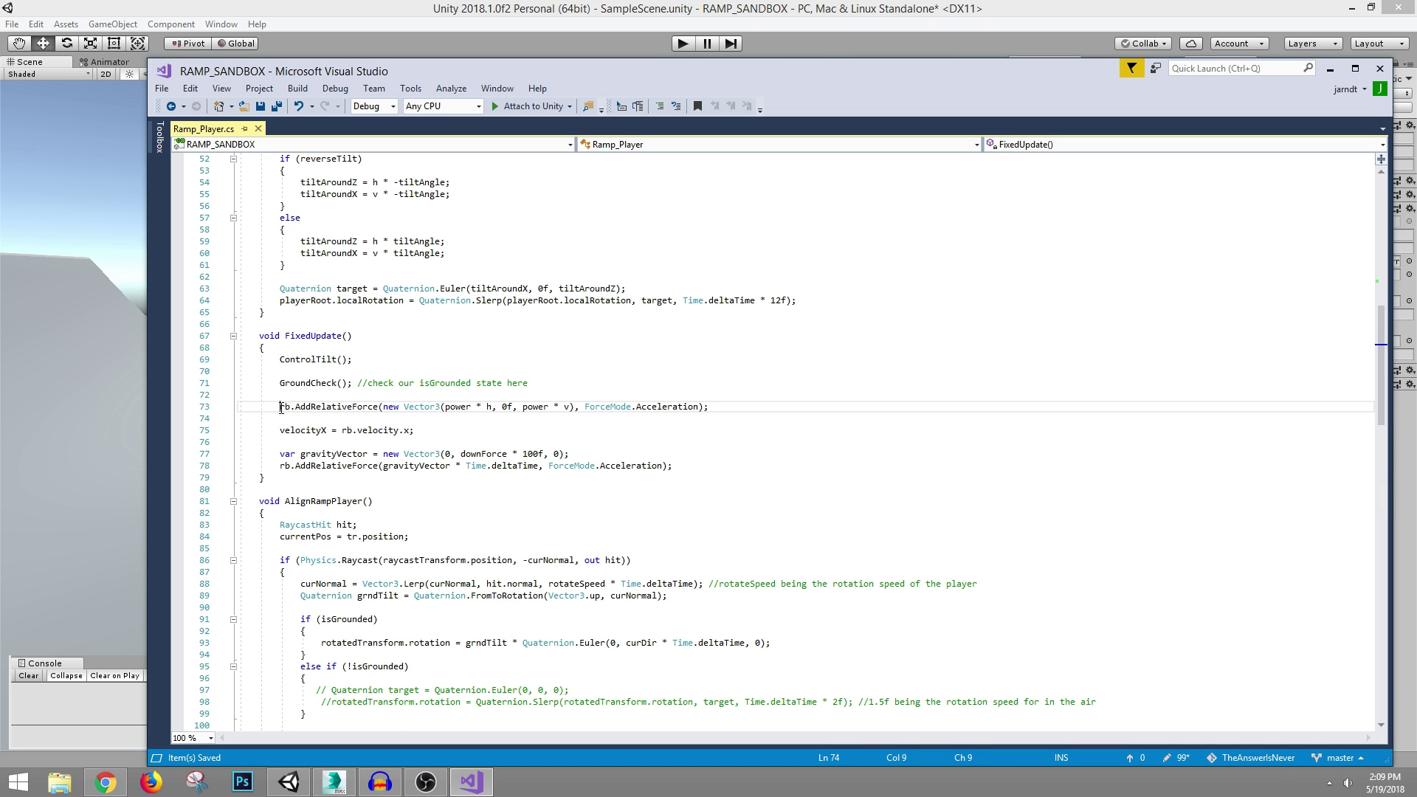
pyautogui.moveTo(280, 407); pyautogui.dragTo(714, 409)
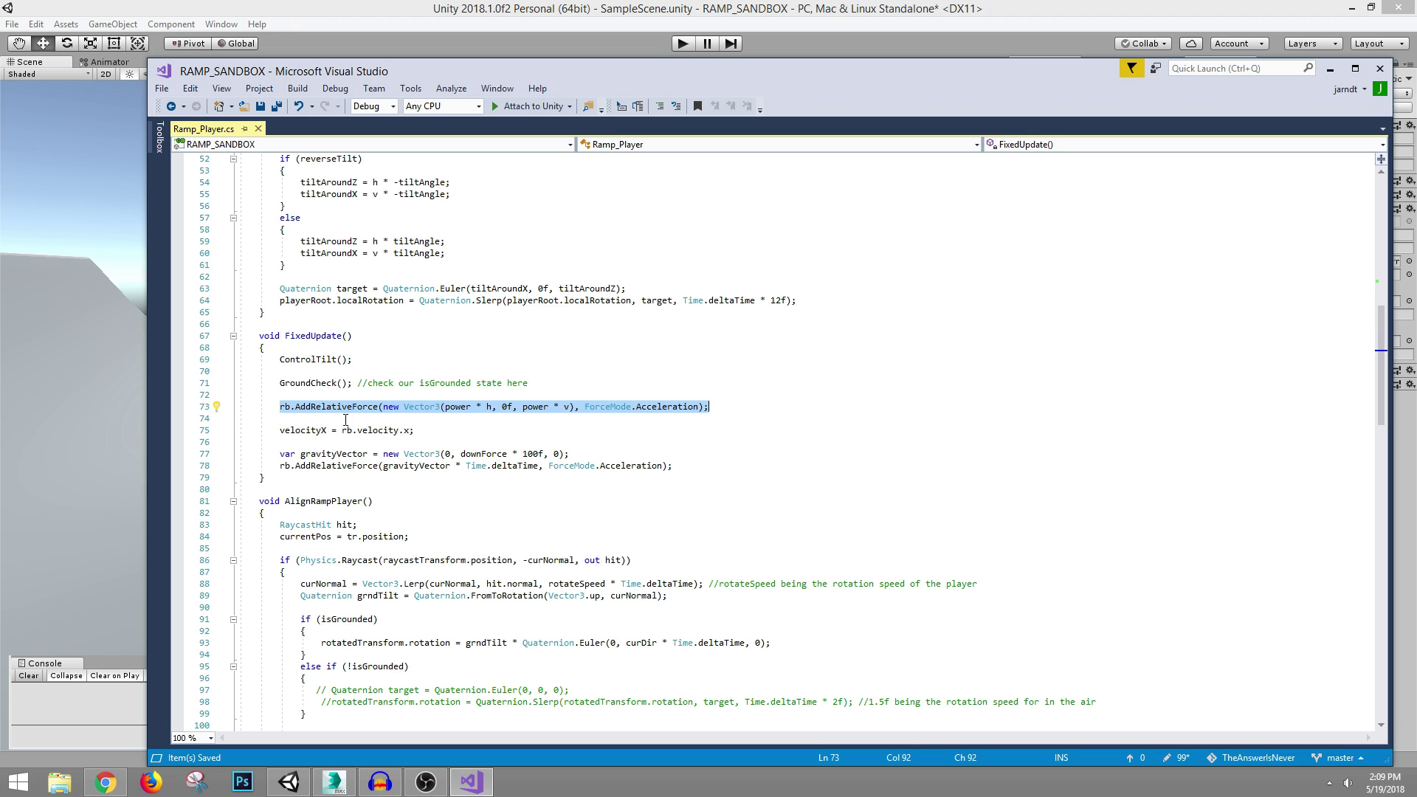
# - Highlight the h term in the force vector and the velocityX variable in FixedUpdate
pyautogui.click(487, 406)
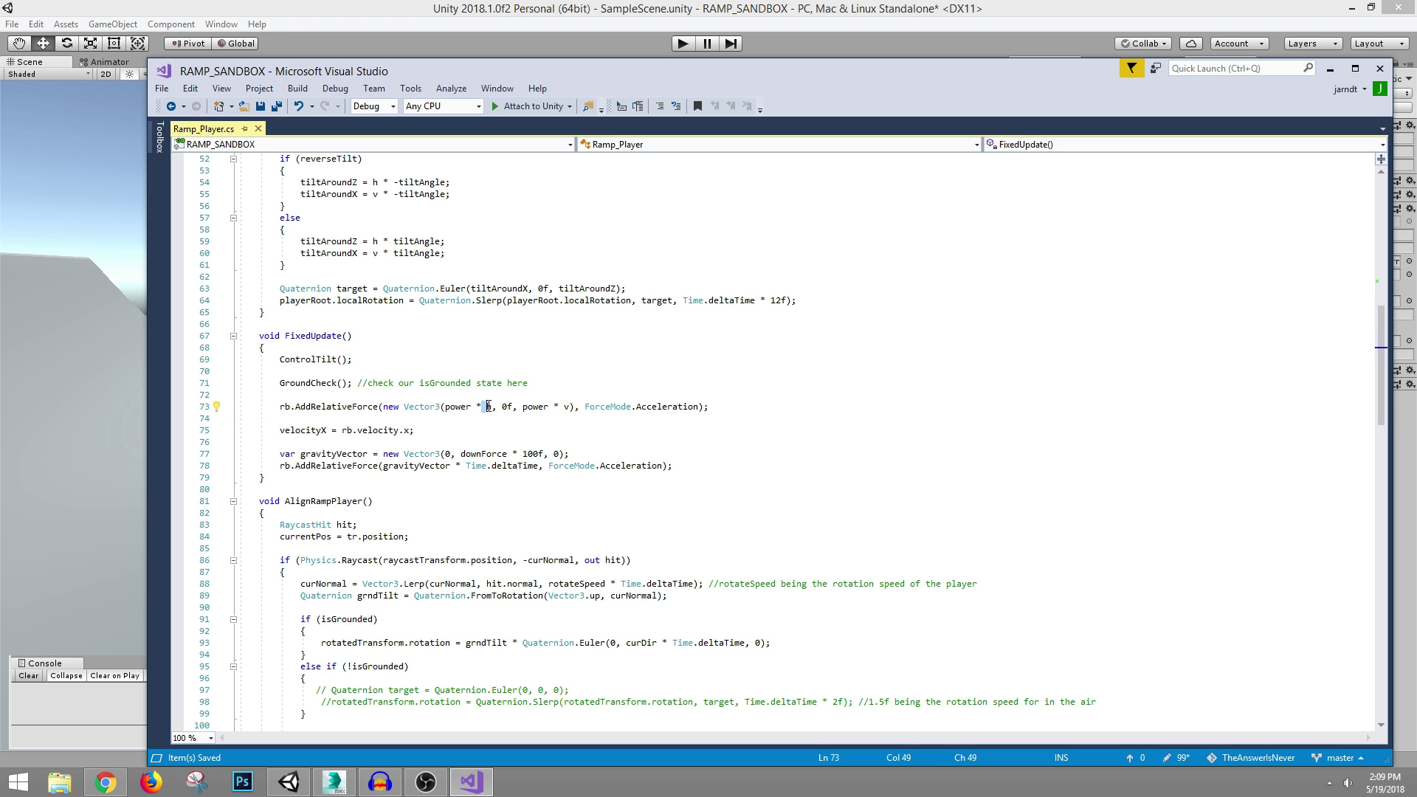
pyautogui.click(534, 440)
pyautogui.scroll(-1, 533, 438)
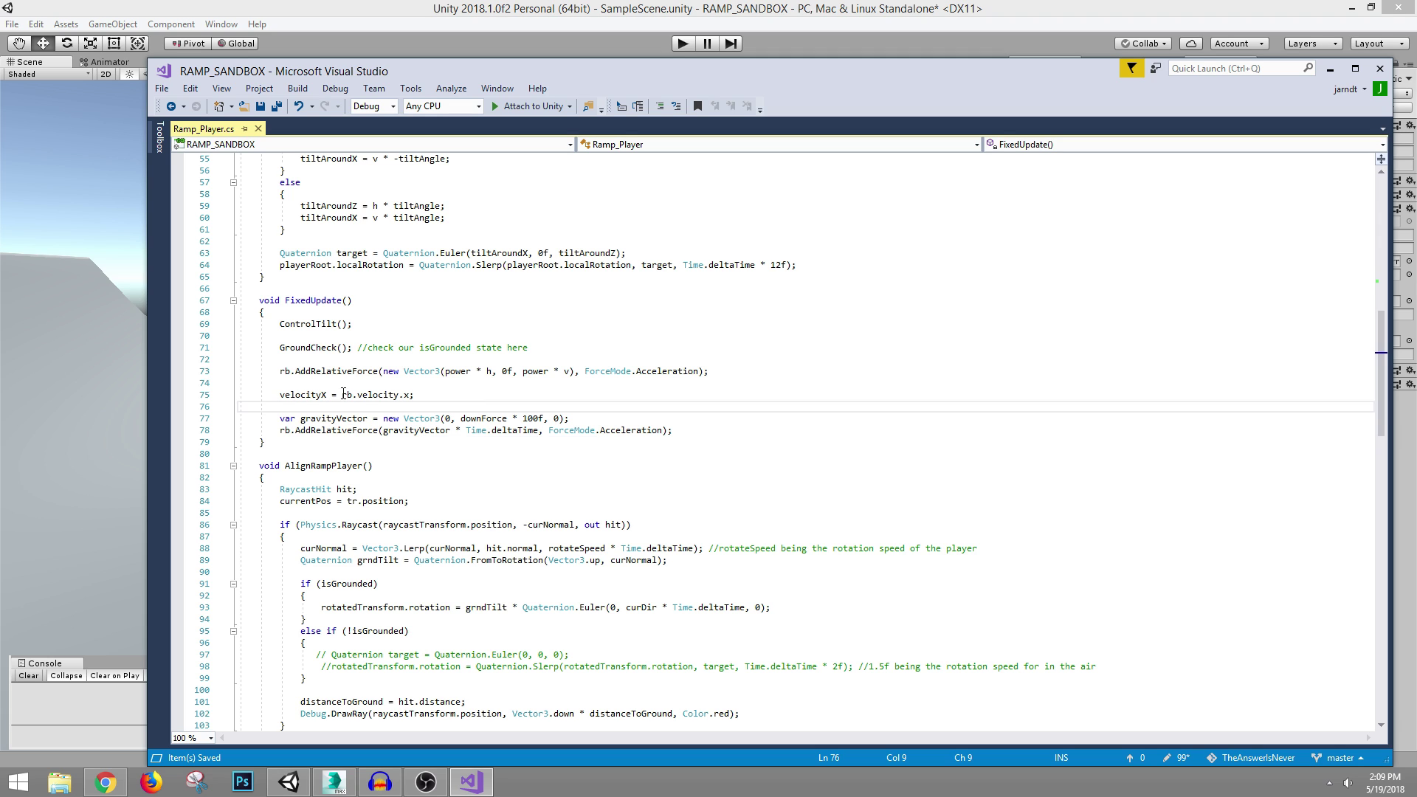
pyautogui.doubleClick(312, 395)
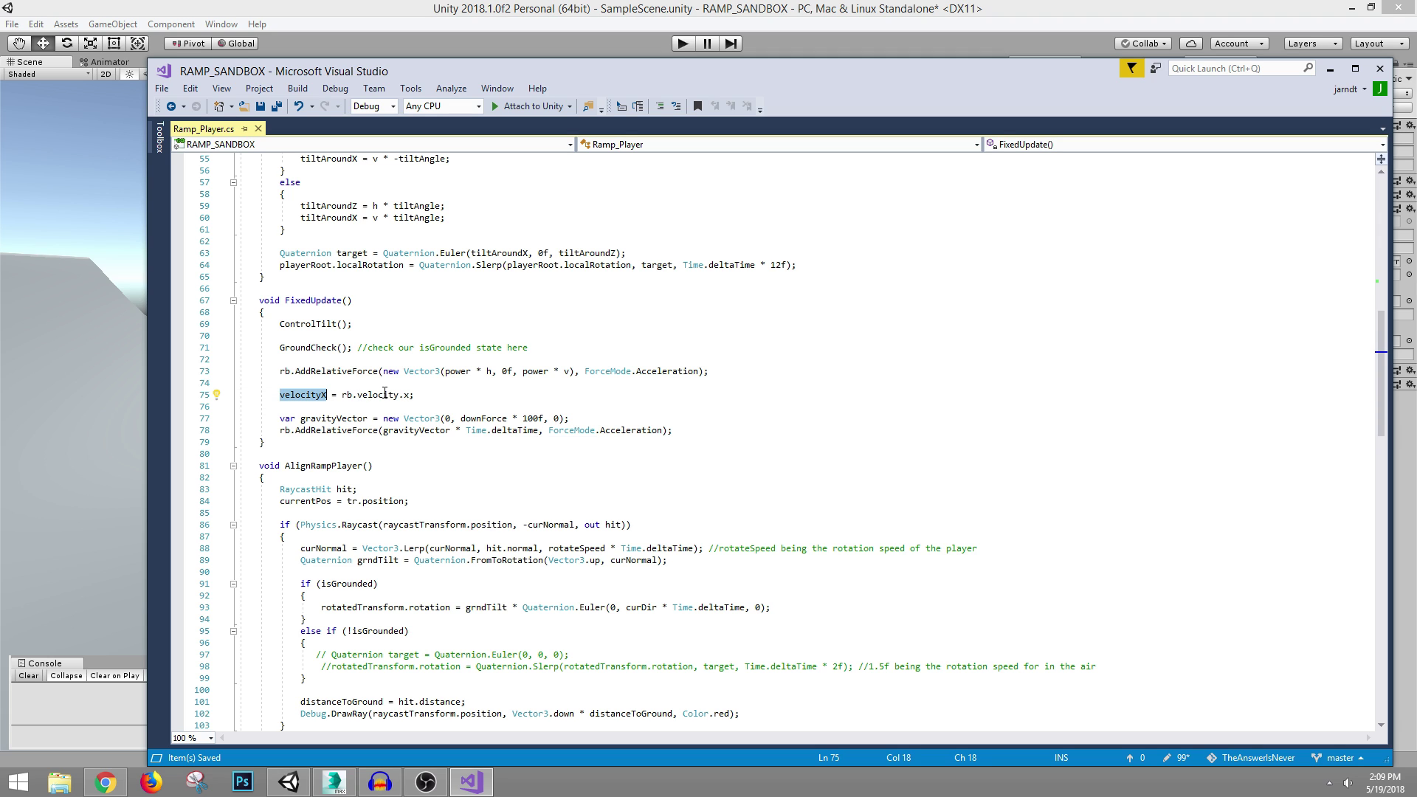
# - Switch to Unity to view the skater on the half-pipe from several angles, and return to Ramp_Player.cs in Visual Studio
pyautogui.click(508, 8)
pyautogui.keyDown('alt'); pyautogui.moveTo(513, 271); pyautogui.dragTo(598, 414); pyautogui.keyUp('alt')
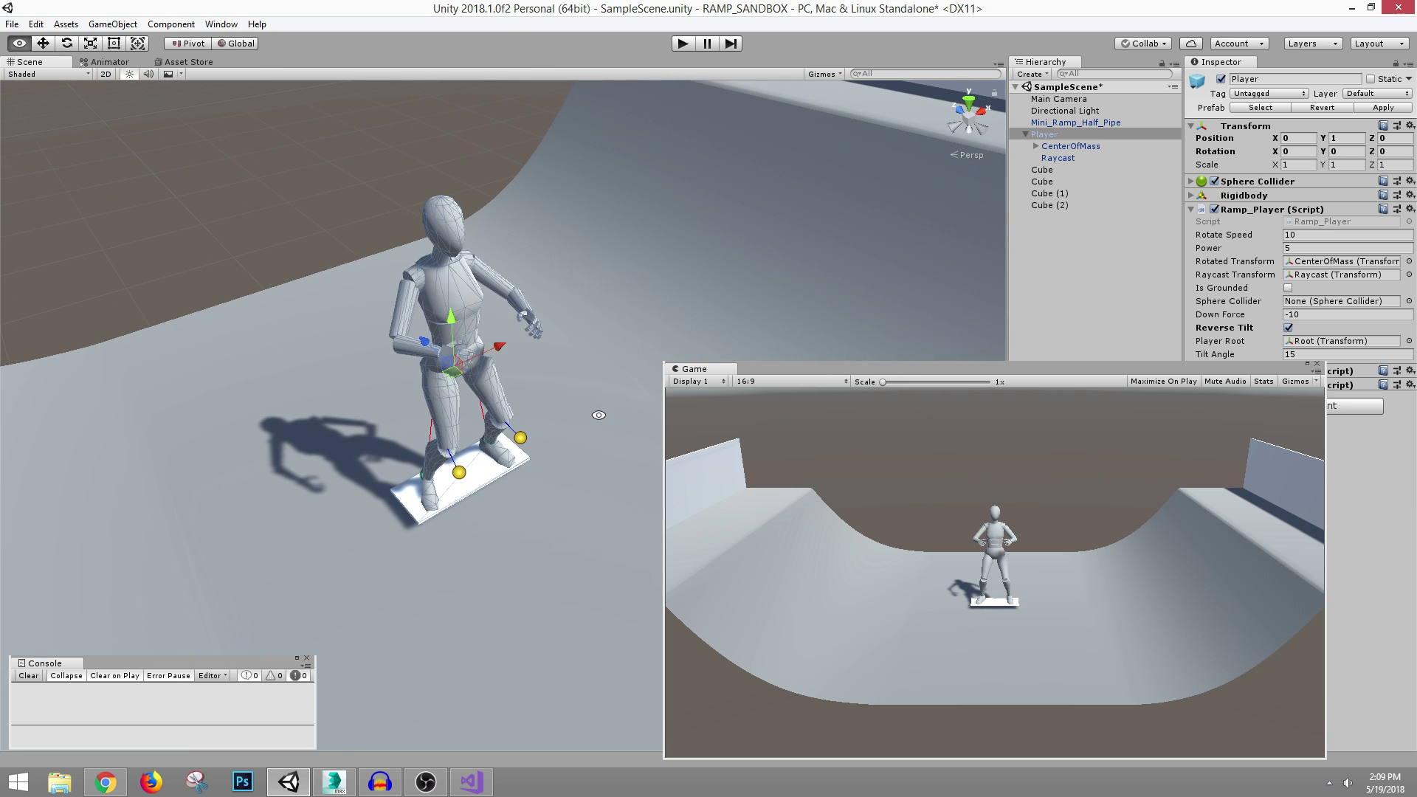
pyautogui.keyDown('alt'); pyautogui.moveTo(858, 255); pyautogui.dragTo(566, 335); pyautogui.keyUp('alt')
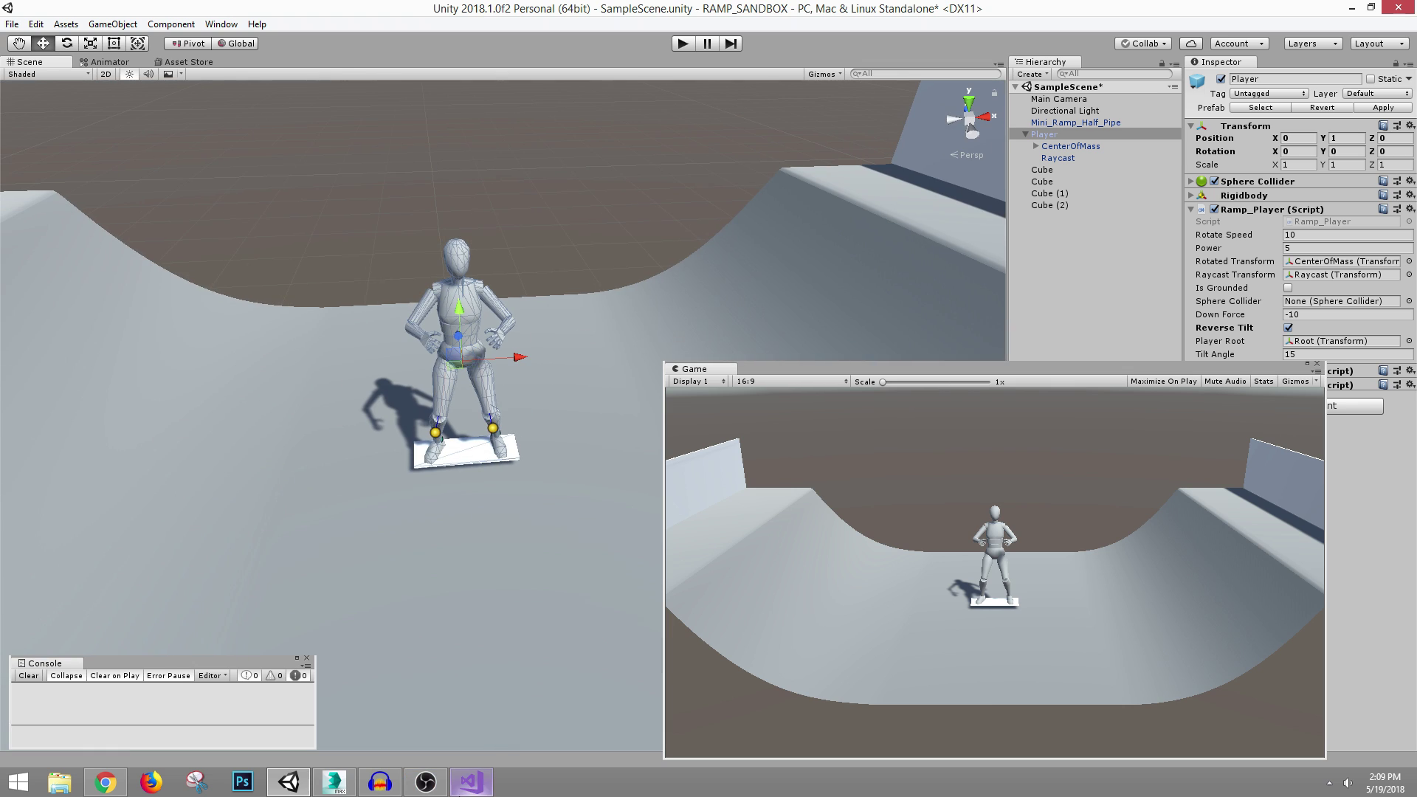
pyautogui.click(471, 781)
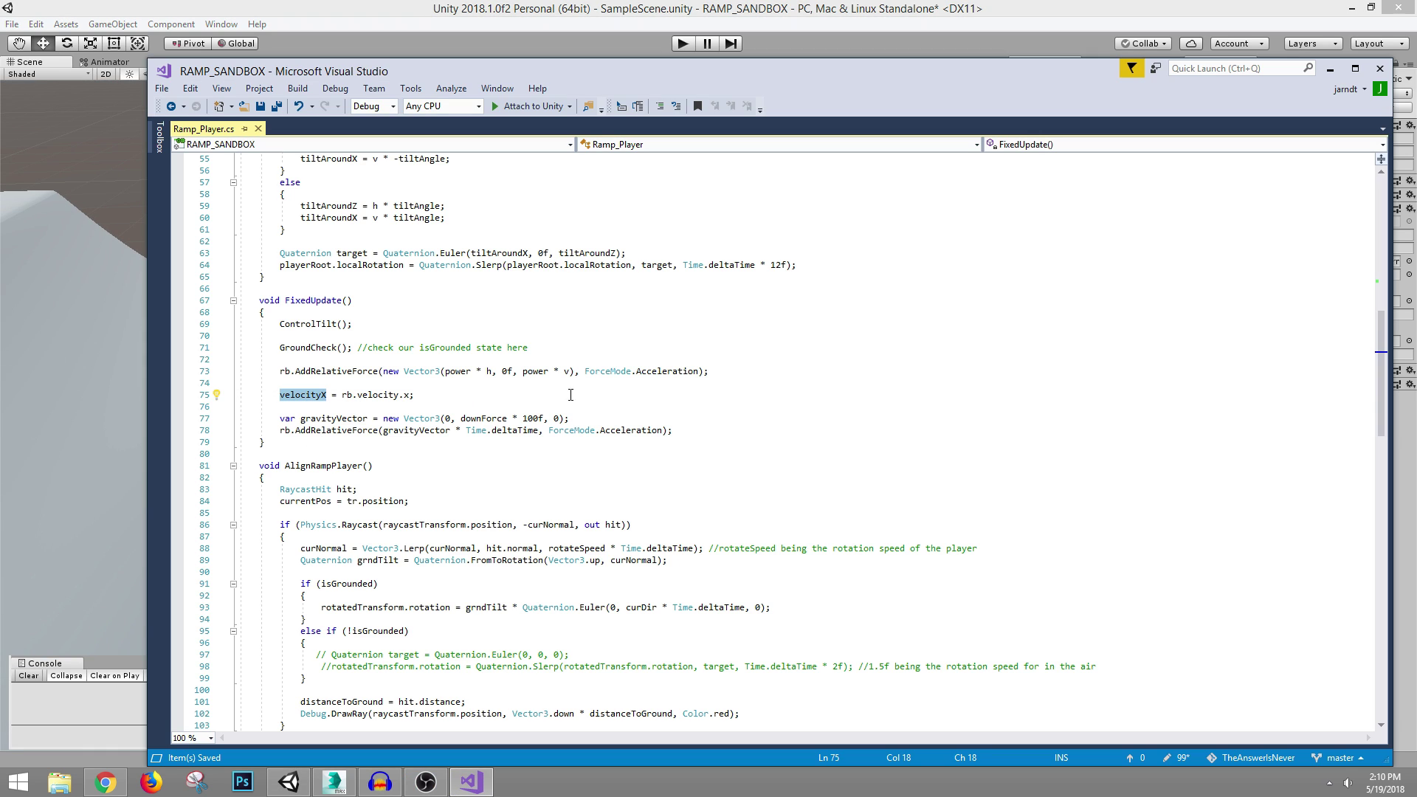
# - Search Ramp_Player.cs for every occurrence of velocityX, ending at its assignment in FixedUpdate, and close the search
pyautogui.hotkey('ctrl', 'f')
pyautogui.press('Return')
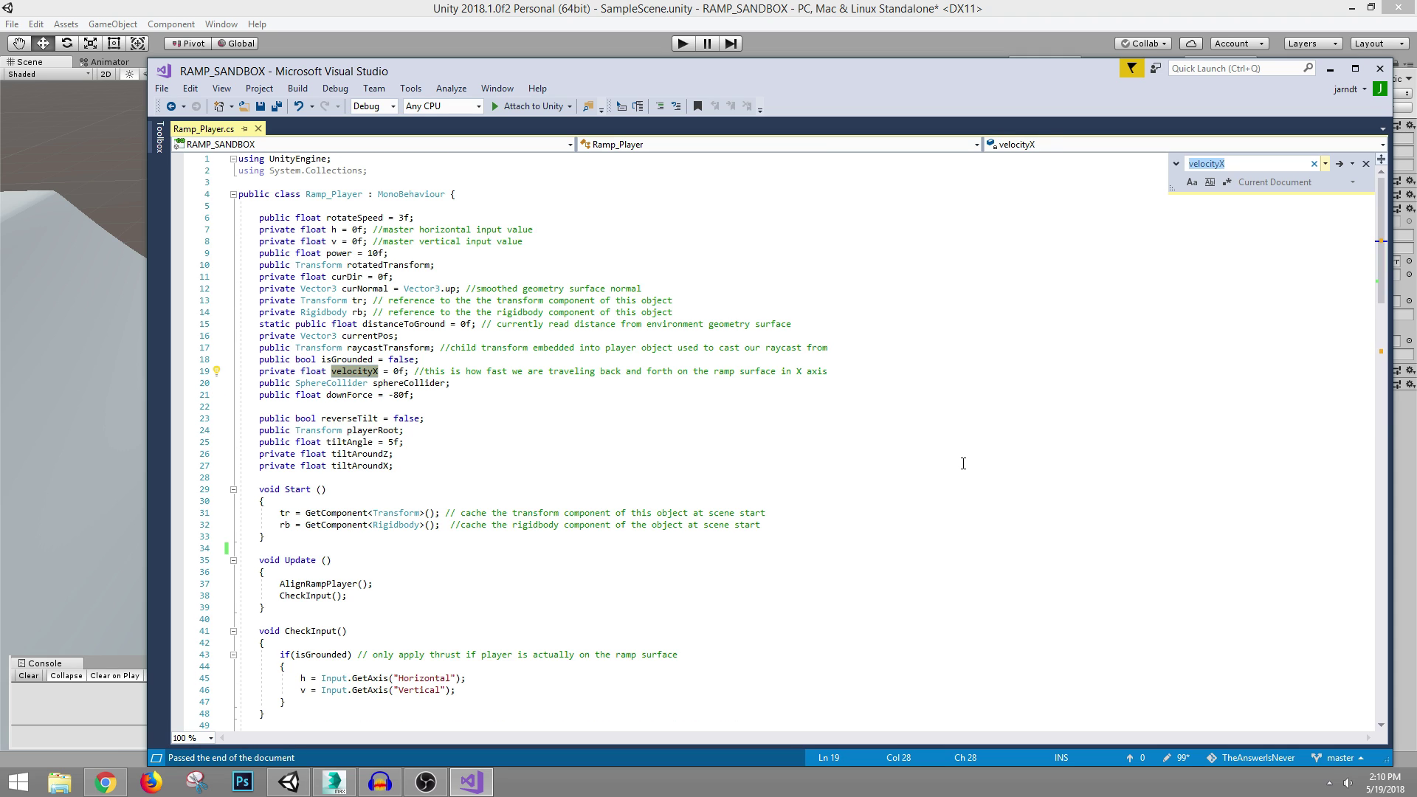
pyautogui.press('Return')
pyautogui.press('Return')
pyautogui.press('Return')
pyautogui.press('Return')
pyautogui.press('Return')
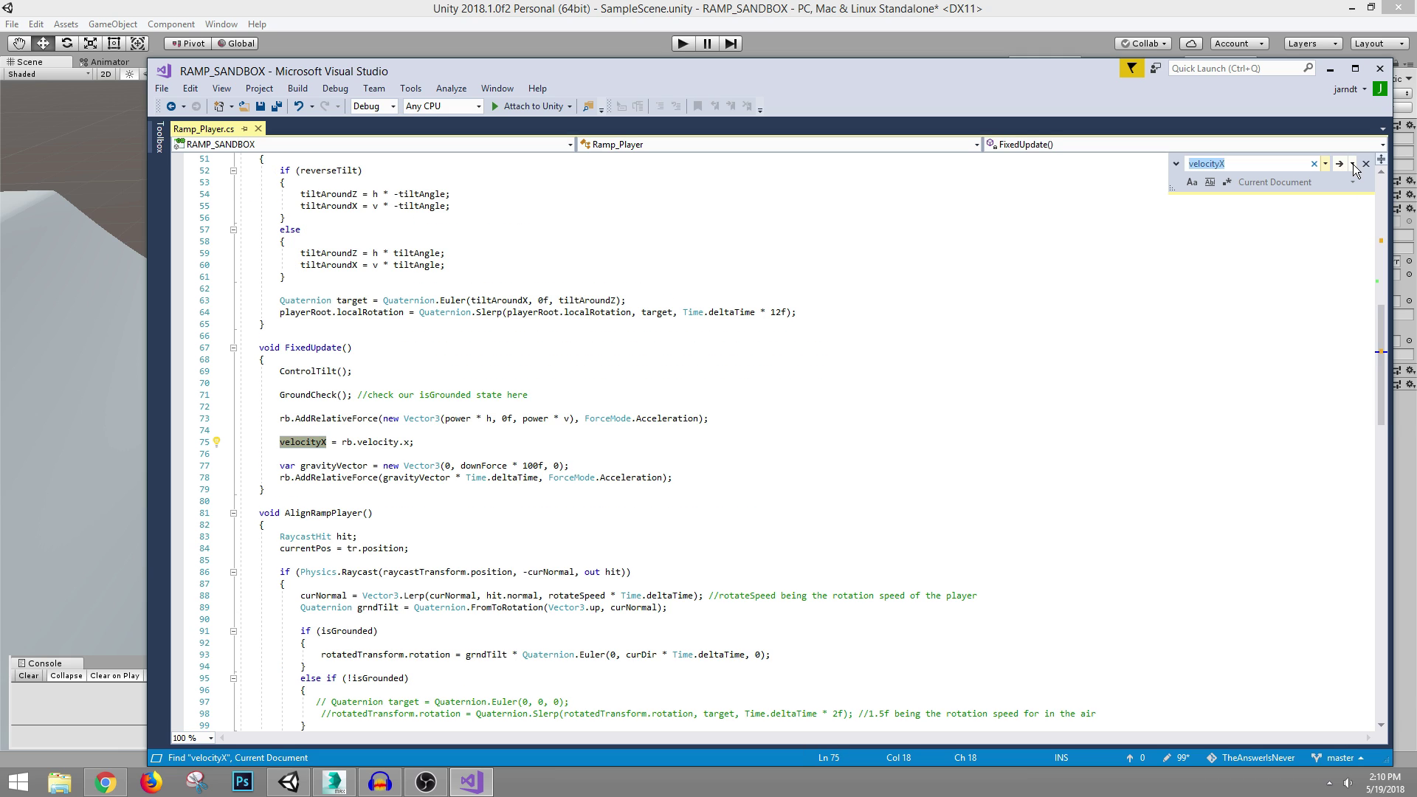
pyautogui.click(1366, 164)
# - Delete the velocityX = rb.velocity.x line and its surplus blank line from FixedUpdate
pyautogui.moveTo(415, 441); pyautogui.dragTo(208, 446)
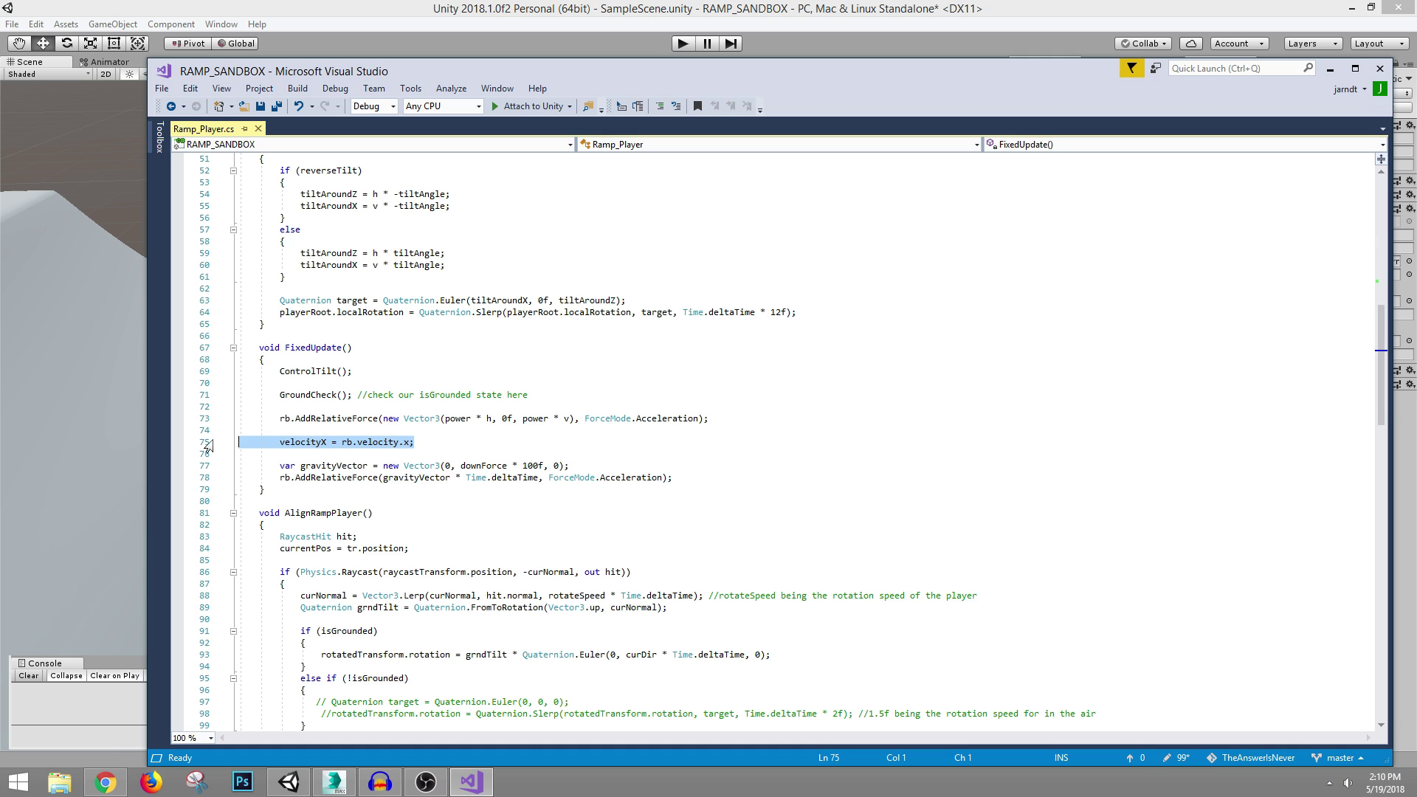
pyautogui.press('BackSpace')
pyautogui.press('BackSpace')
pyautogui.press('BackSpace')
# - Delete the private float velocityX declaration with its comment from the variable list and save the script
pyautogui.scroll(14, 520, 368)
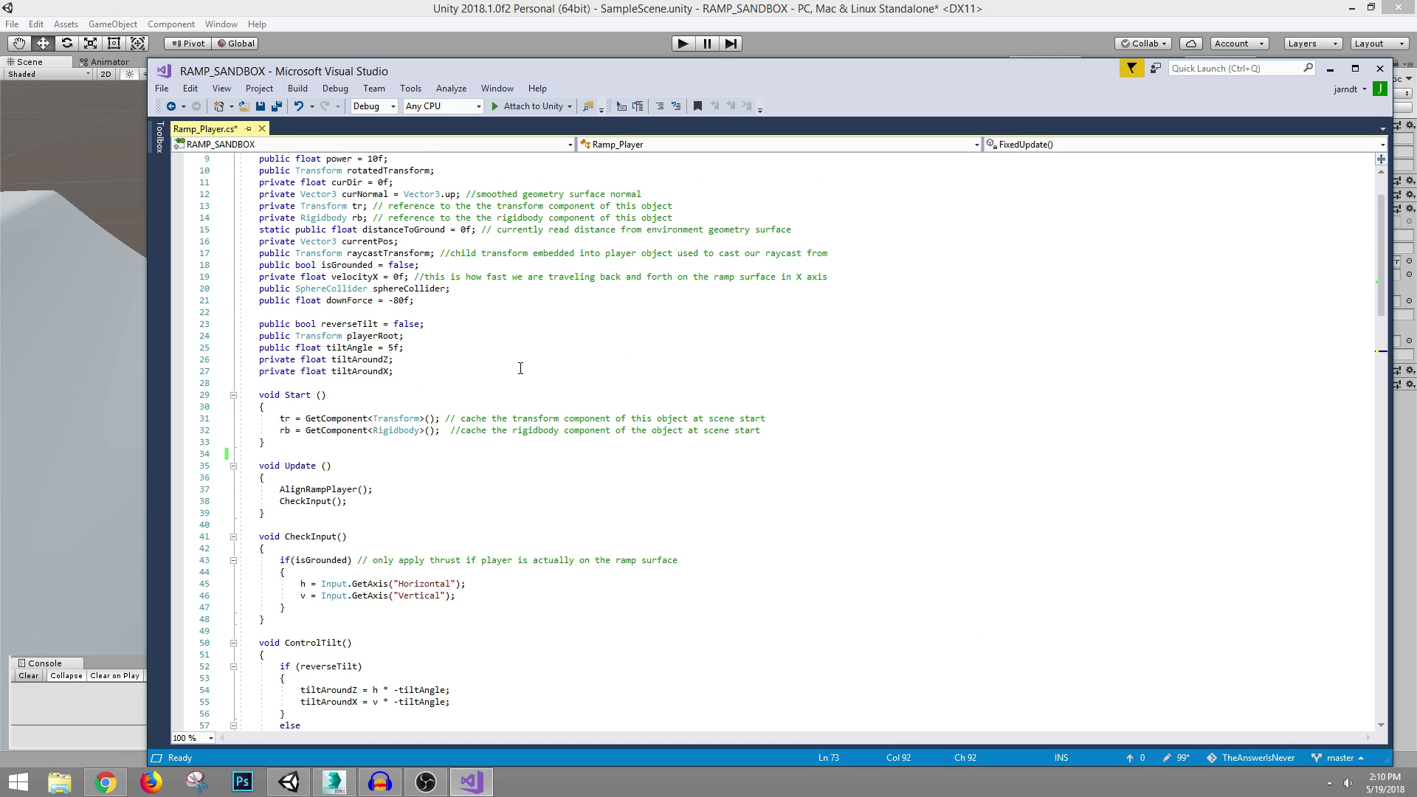
pyautogui.moveTo(237, 277); pyautogui.dragTo(835, 277)
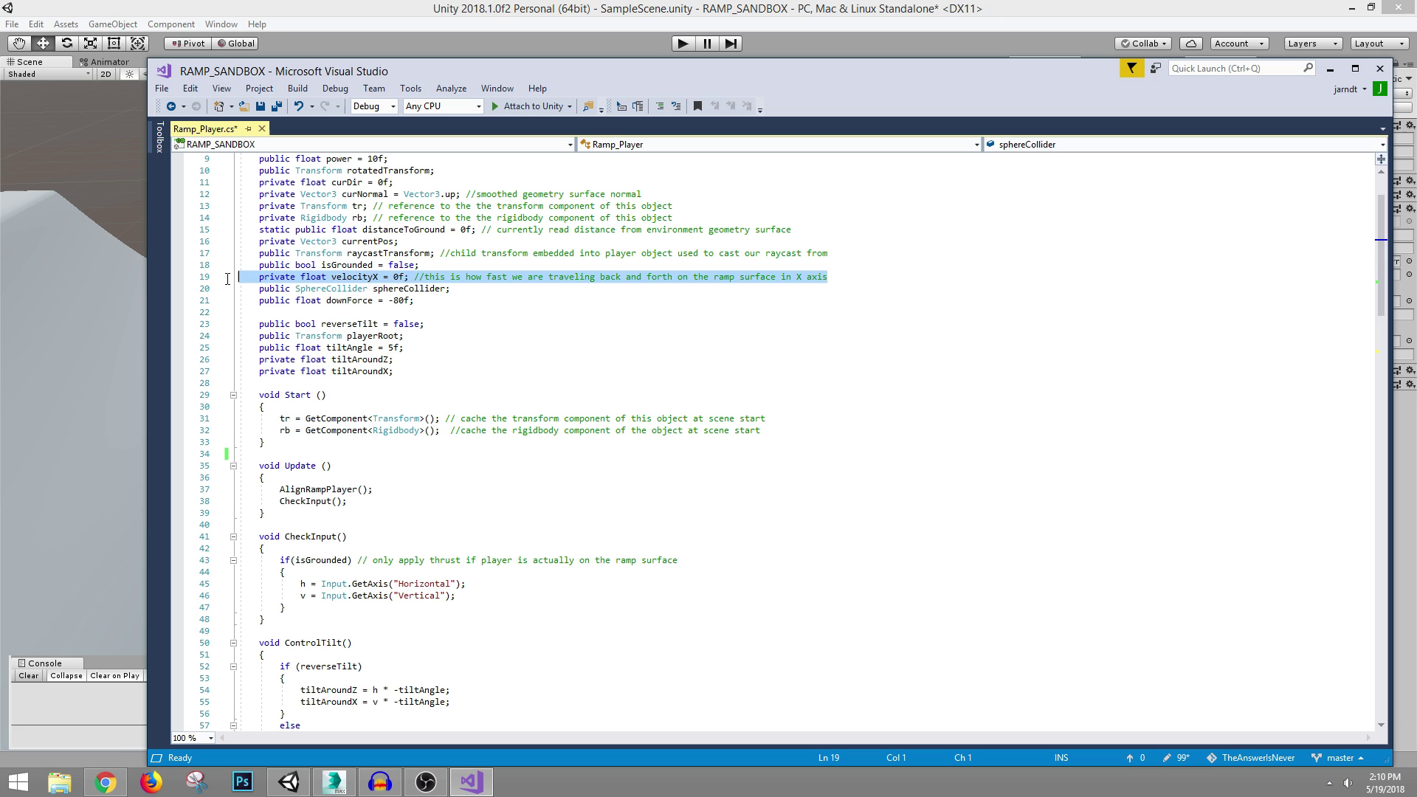
pyautogui.press('BackSpace')
pyautogui.press('BackSpace')
pyautogui.hotkey('ctrl', 's')
# - Highlight the gravityVector declaration and the AddRelativeForce line that applies it in FixedUpdate
pyautogui.scroll(-13, 504, 356)
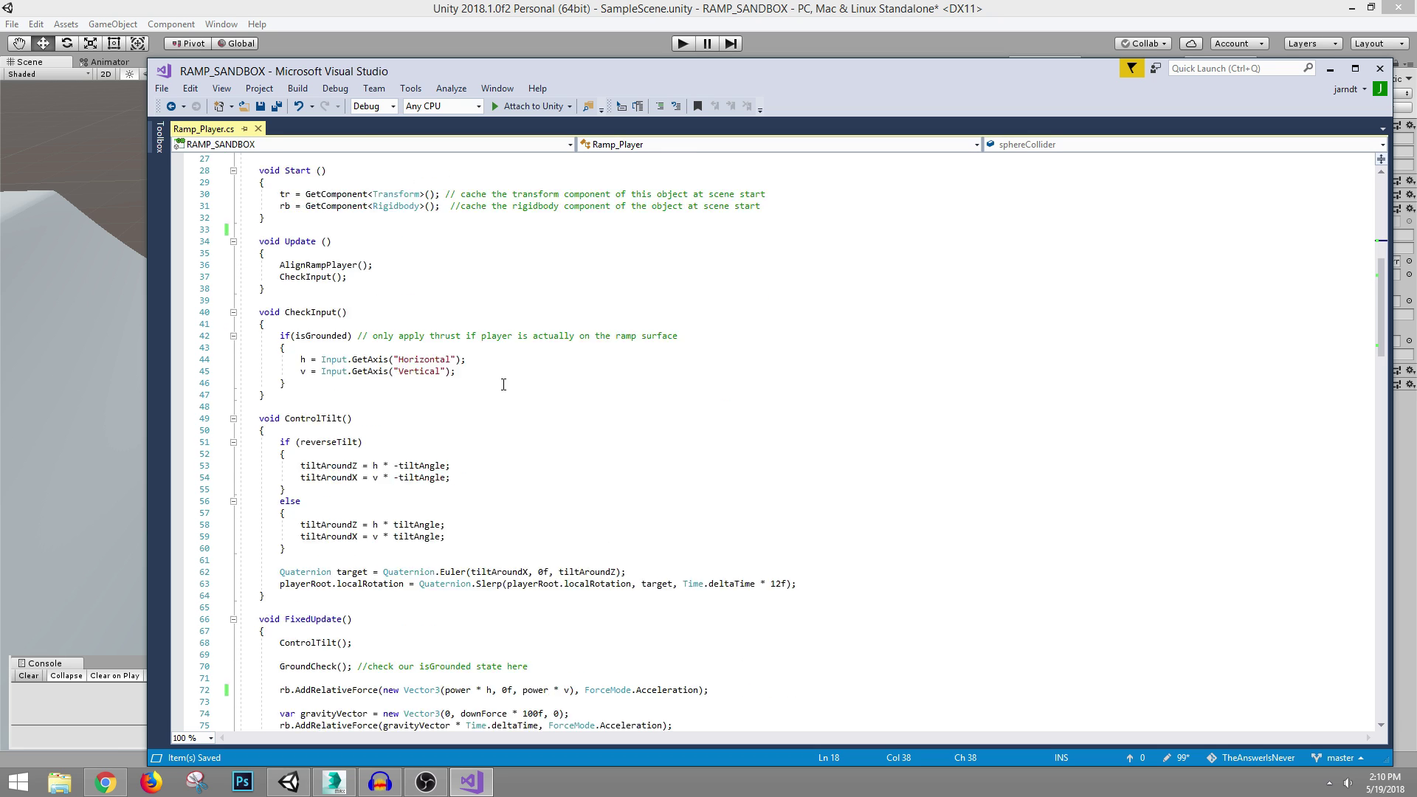
pyautogui.scroll(-4, 484, 430)
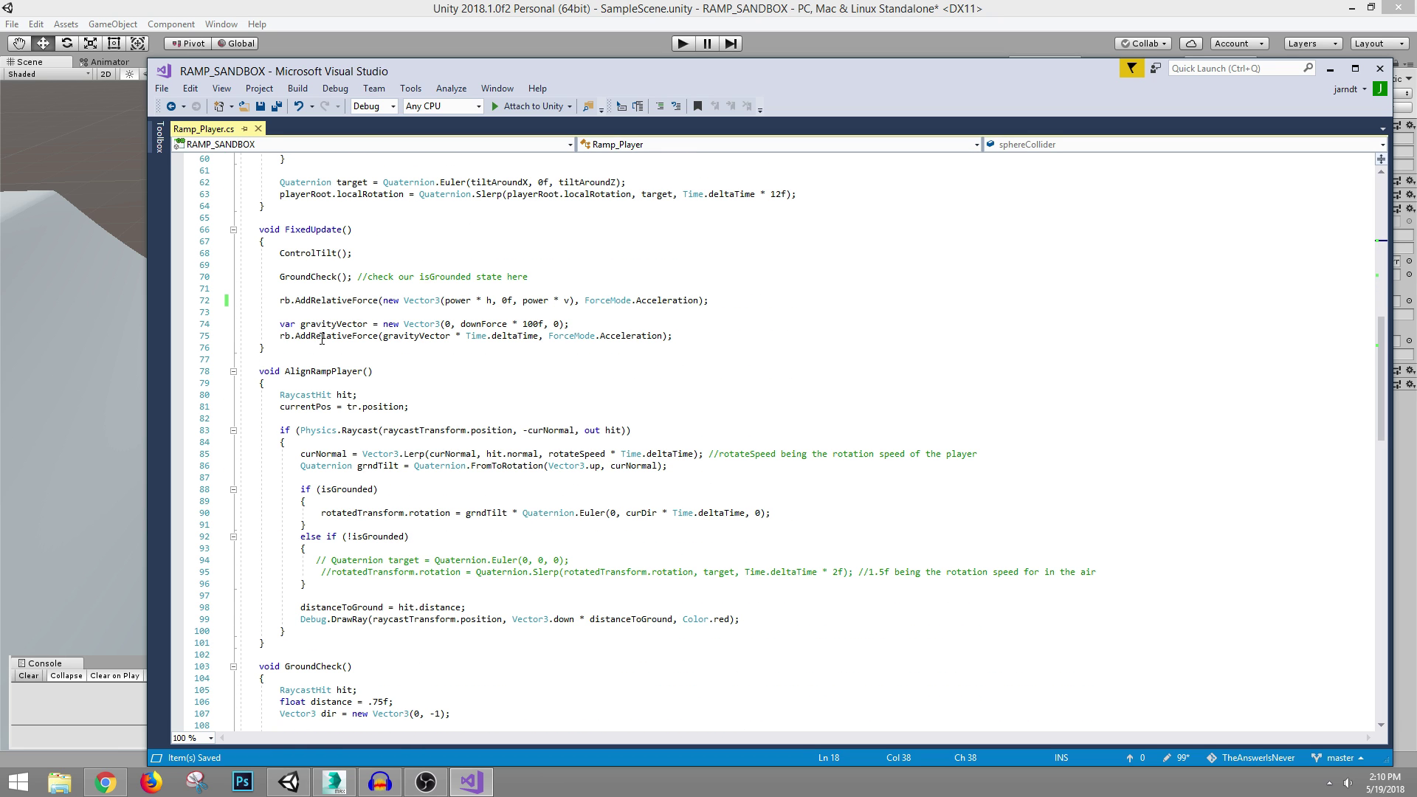
pyautogui.moveTo(590, 324); pyautogui.dragTo(272, 324)
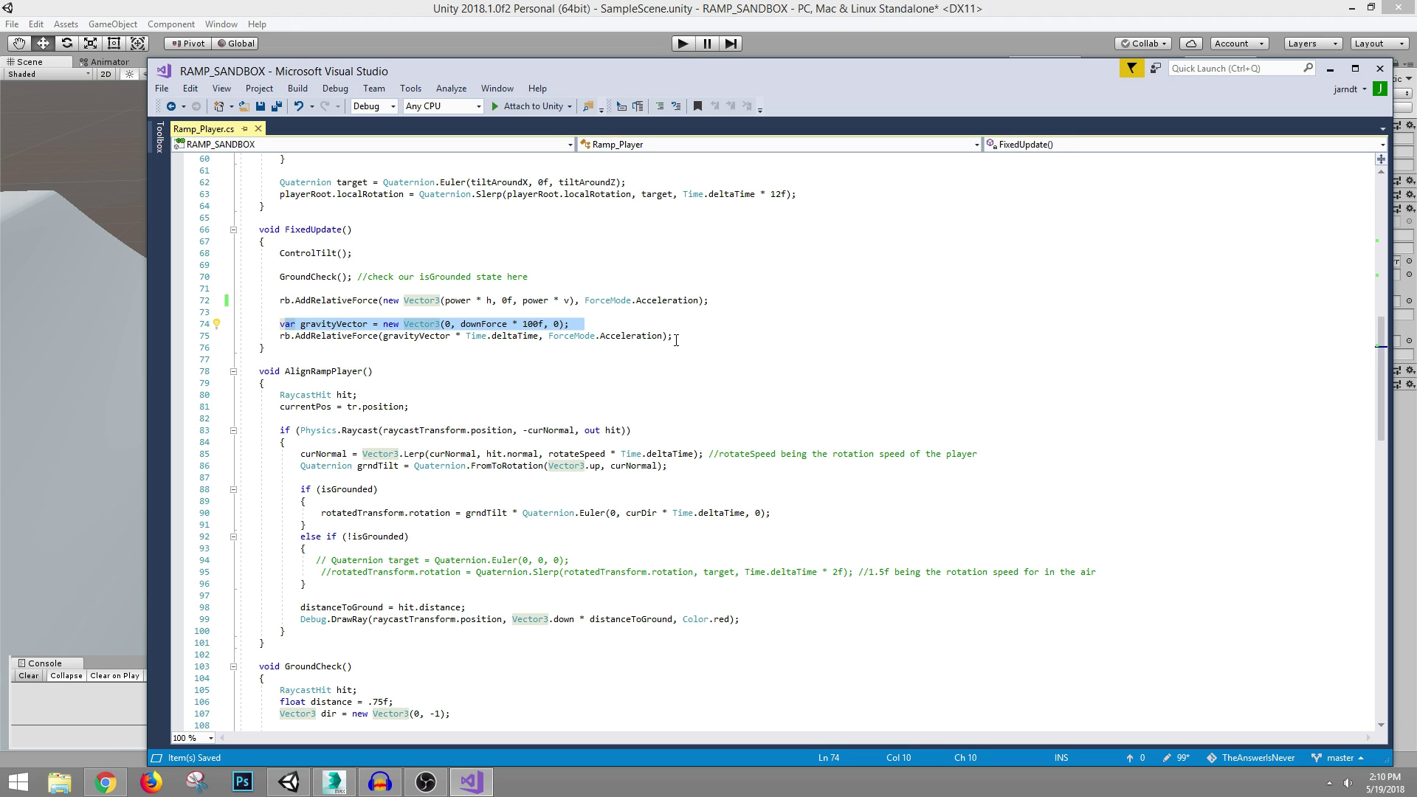
pyautogui.moveTo(683, 335); pyautogui.dragTo(281, 325)
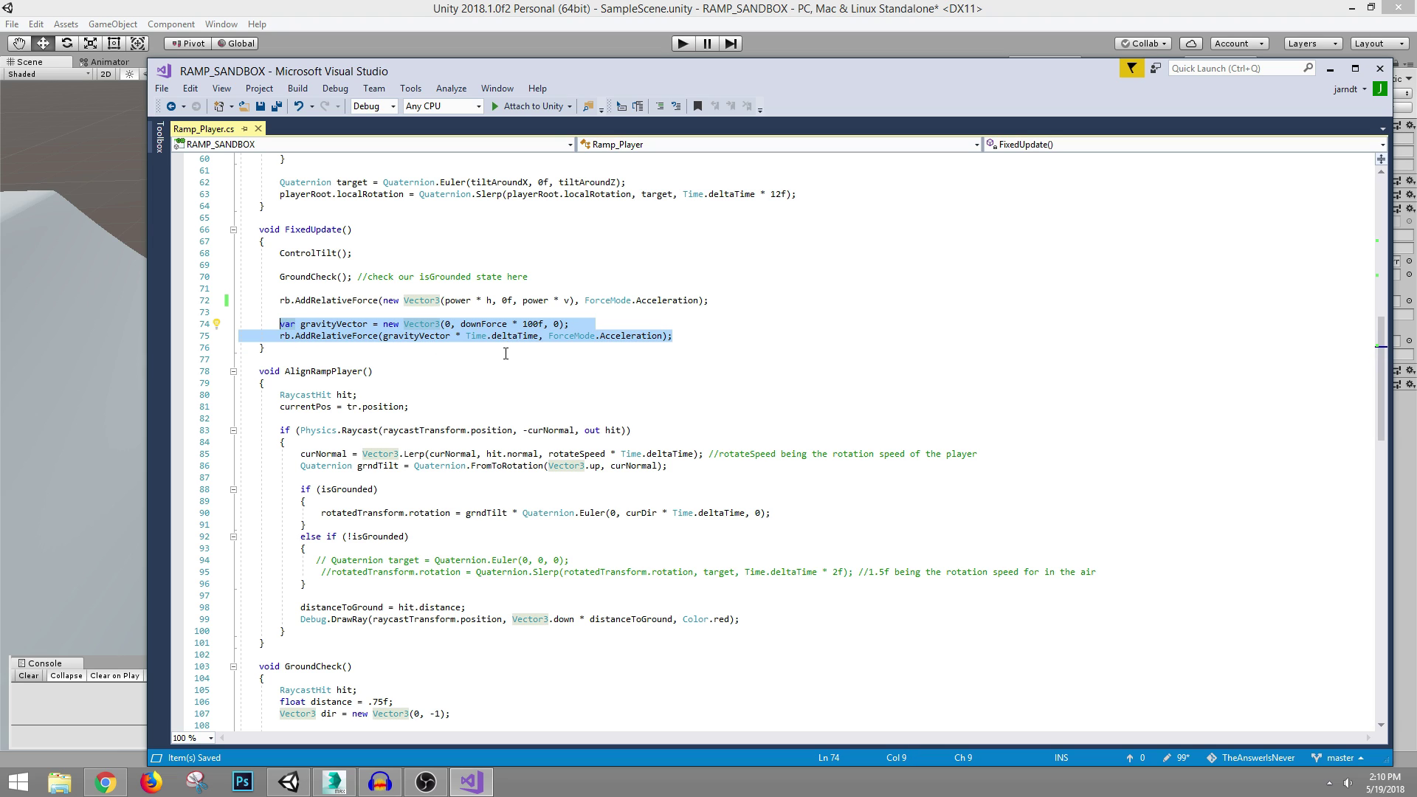
pyautogui.click(582, 324)
pyautogui.hotkey('shift', 'Left')
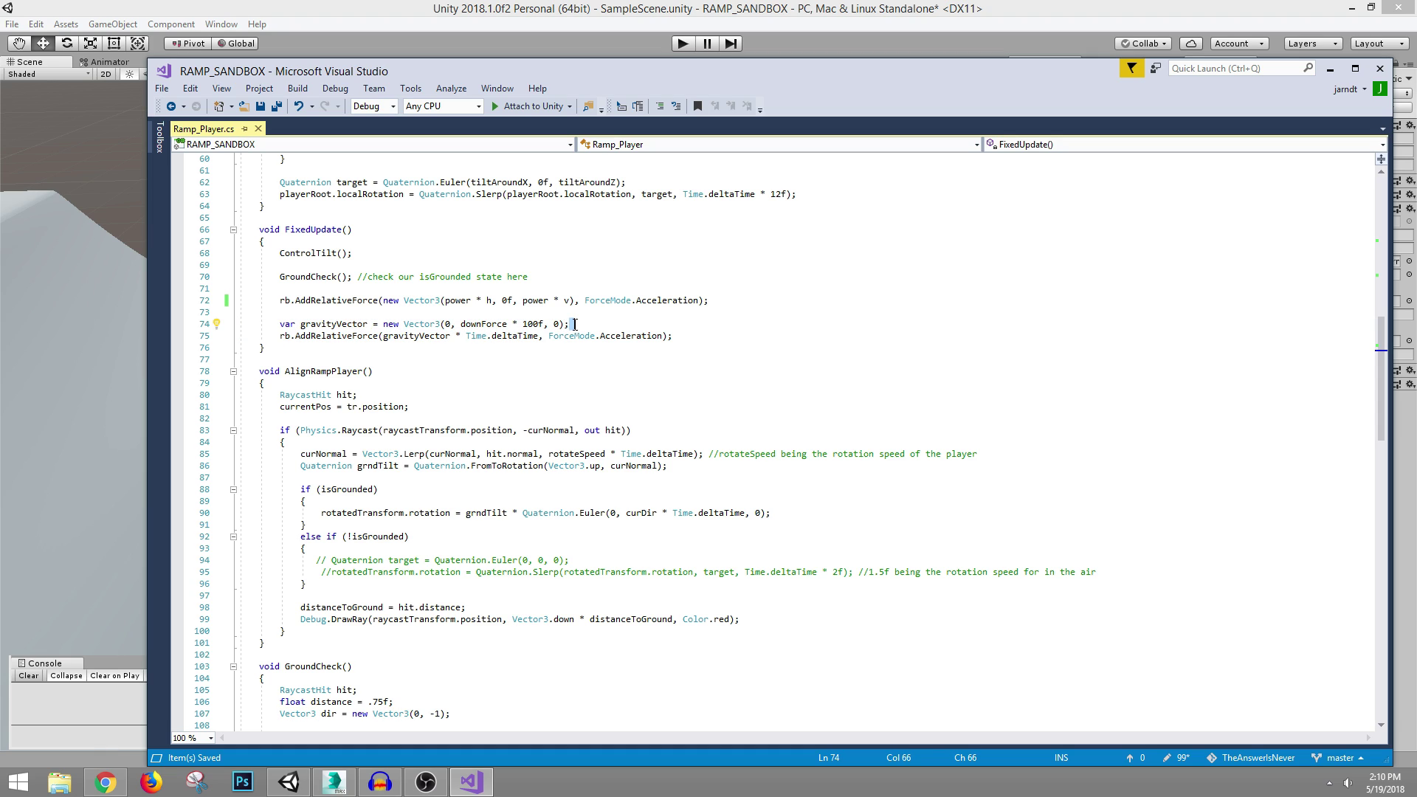
pyautogui.press('Right')
pyautogui.press('Tab')
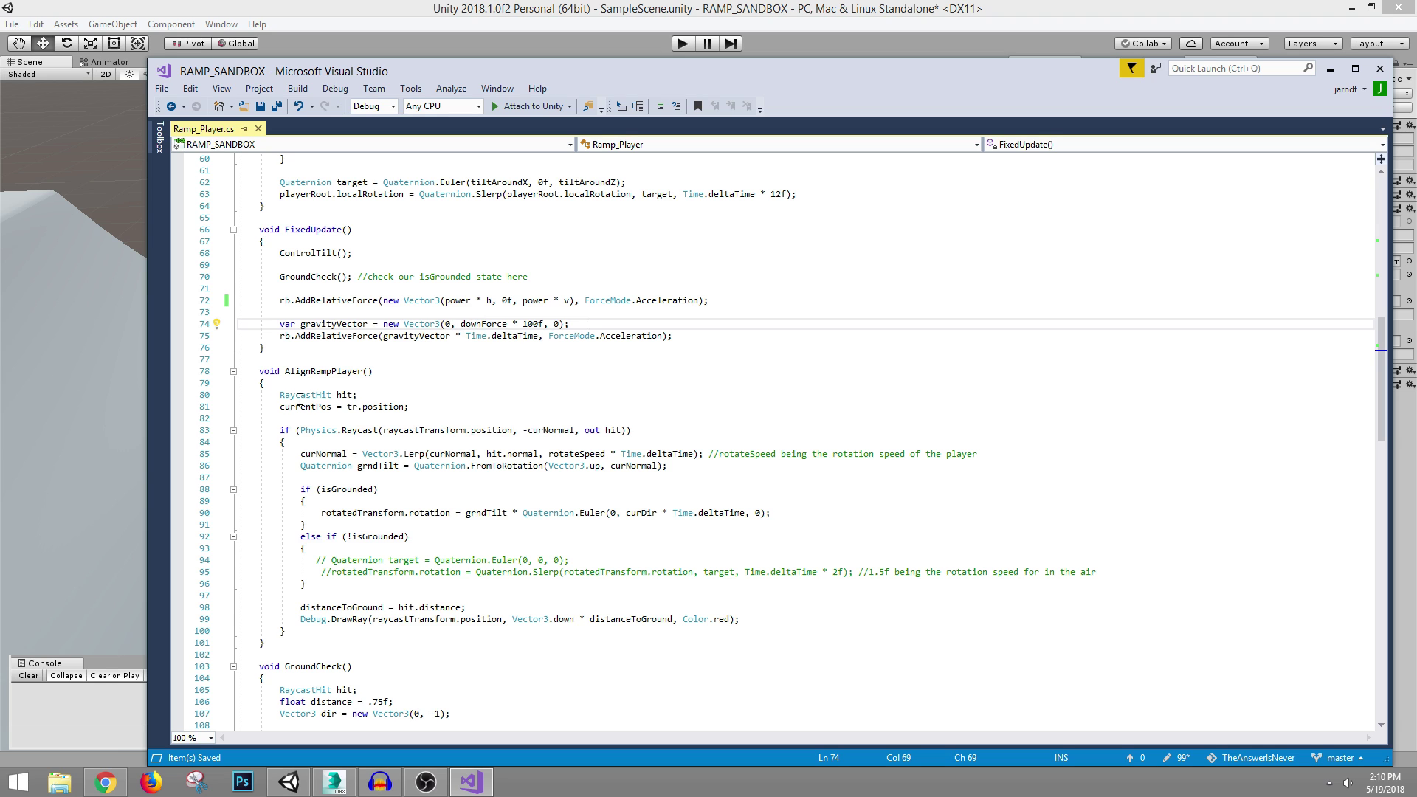
# - Examine the raycast code in AlignRampPlayer, from the RaycastHit variable to the curNormal Lerp using rotateSpeed and Time.deltaTime
pyautogui.scroll(-2, 362, 387)
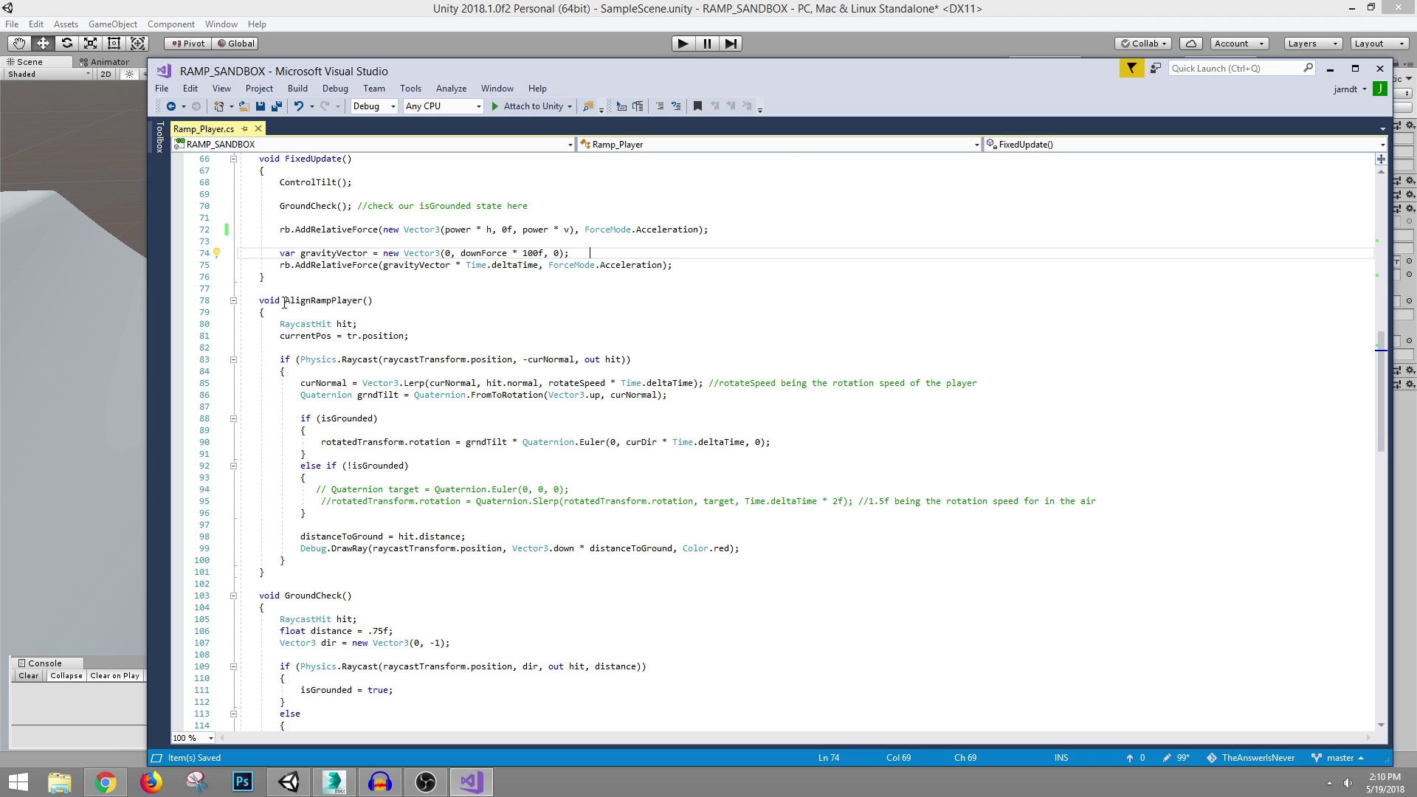
pyautogui.click(284, 304)
pyautogui.click(363, 324)
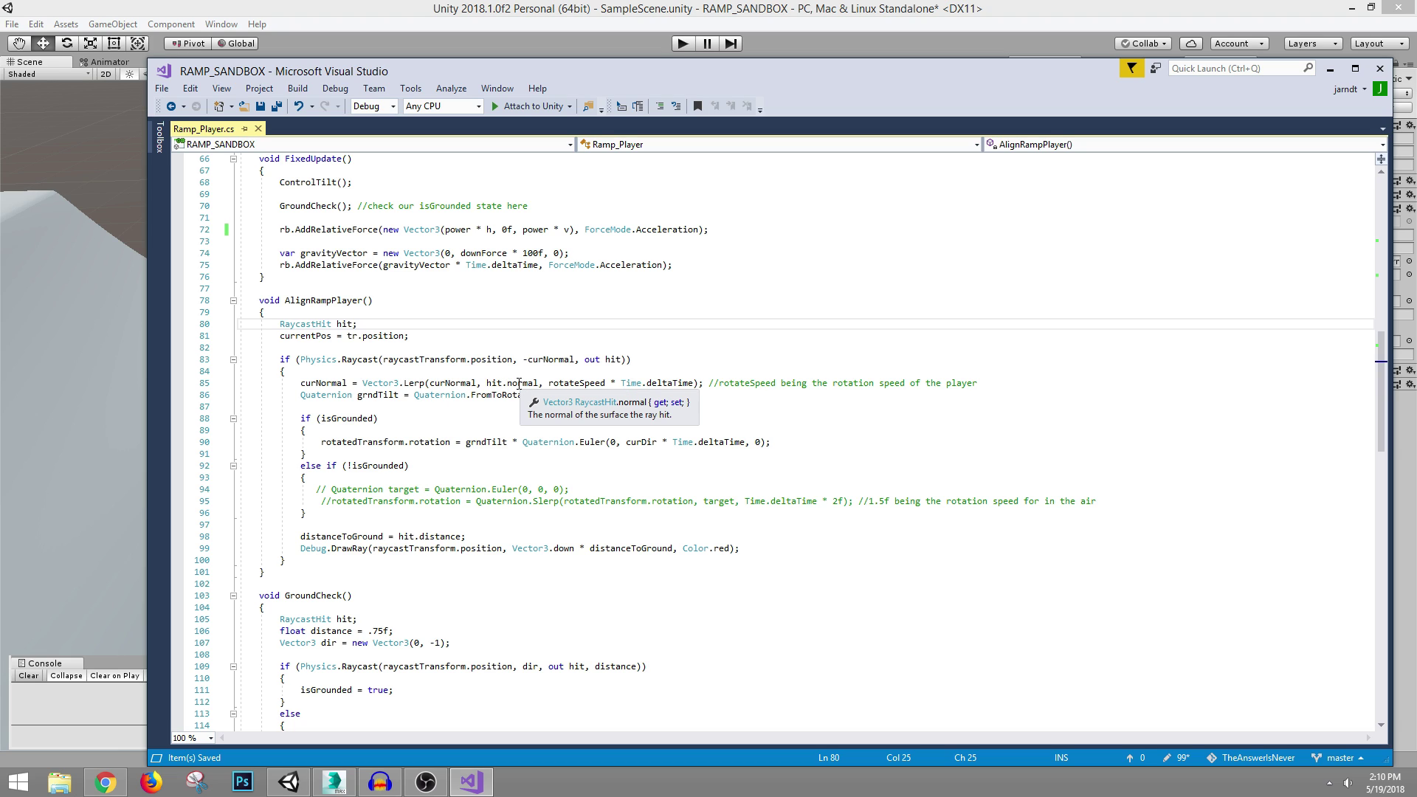
pyautogui.click(596, 382)
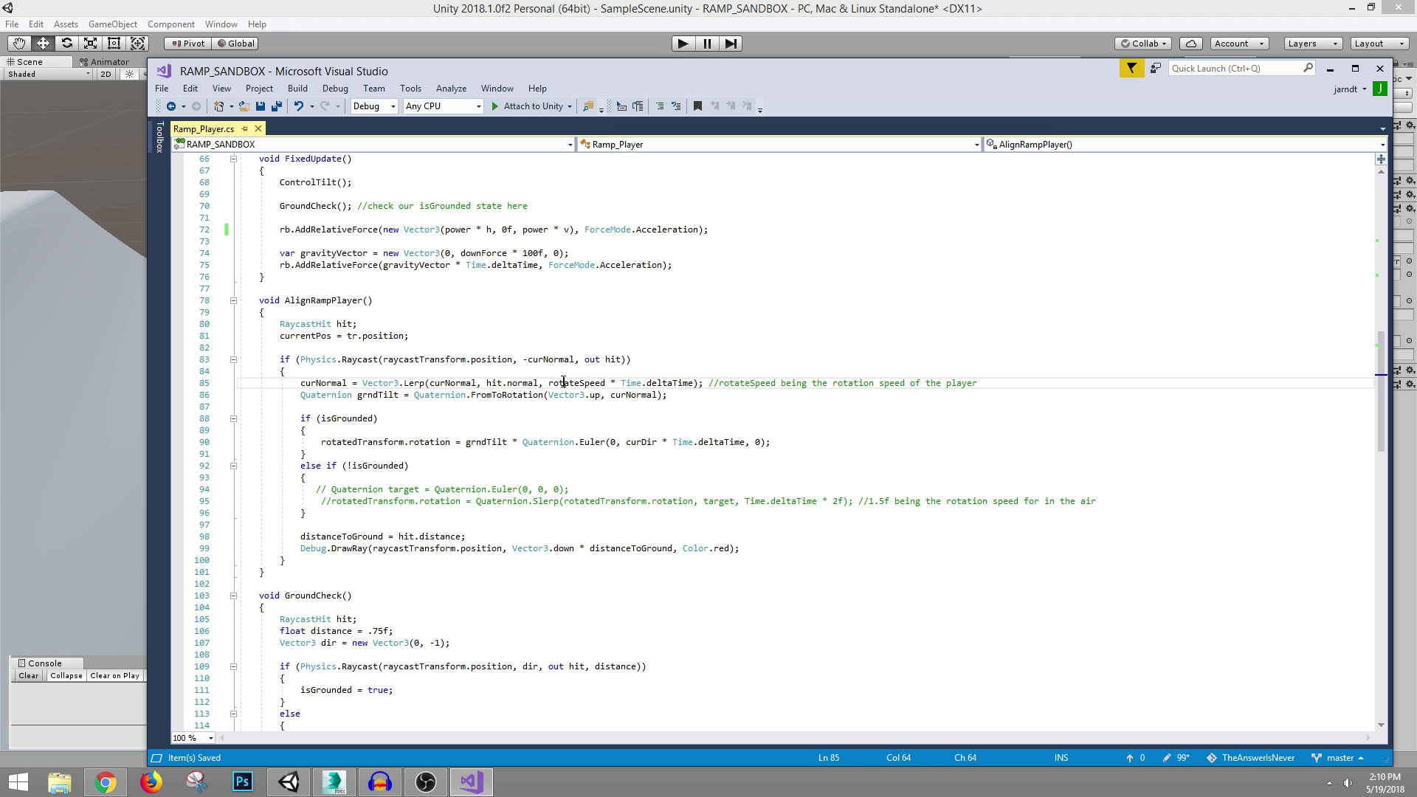
pyautogui.moveTo(617, 382); pyautogui.dragTo(693, 382)
pyautogui.click(647, 371)
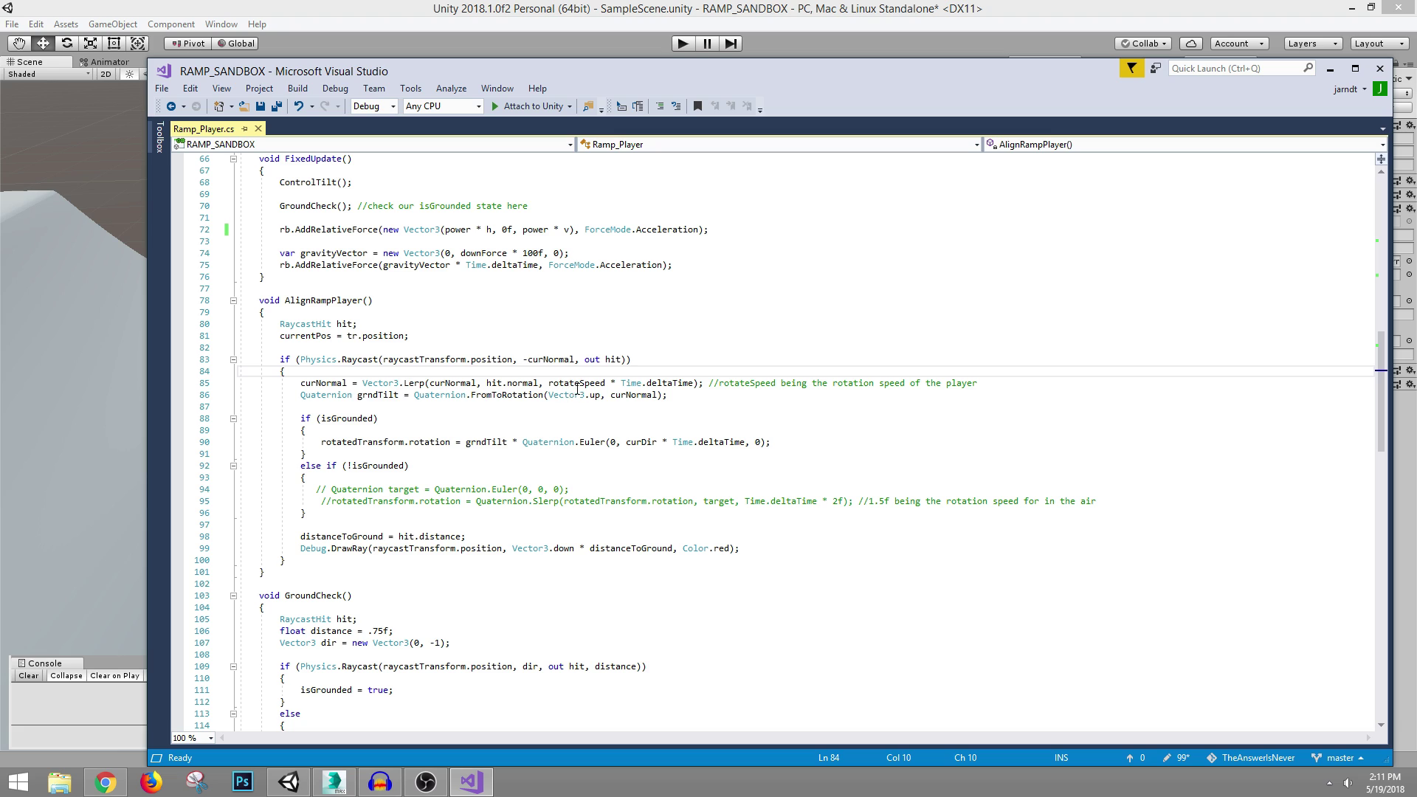
# - Highlight the if (isGrounded) block and its rotatedTransform variable in AlignRampPlayer
pyautogui.moveTo(301, 418); pyautogui.dragTo(316, 455)
pyautogui.click(357, 442)
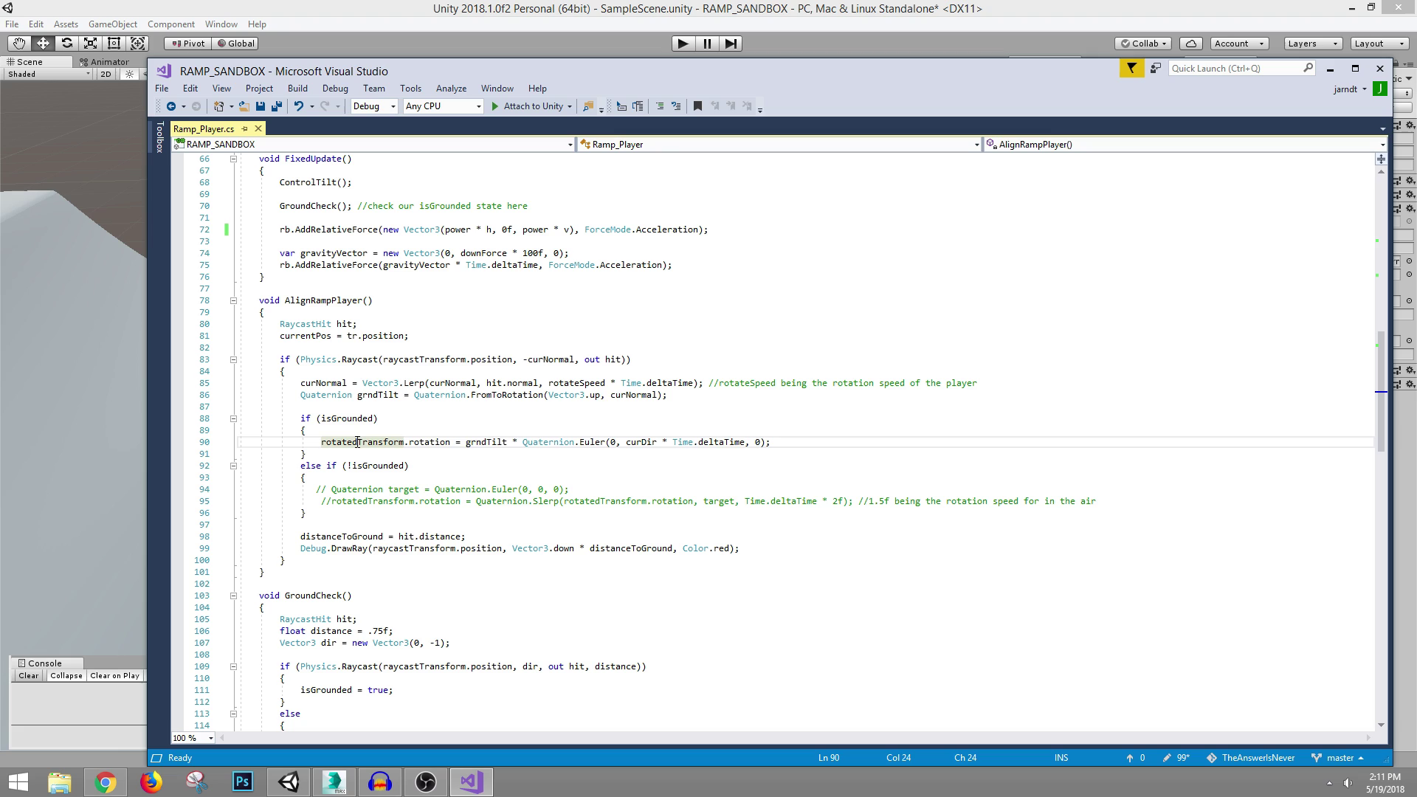
pyautogui.doubleClick(375, 443)
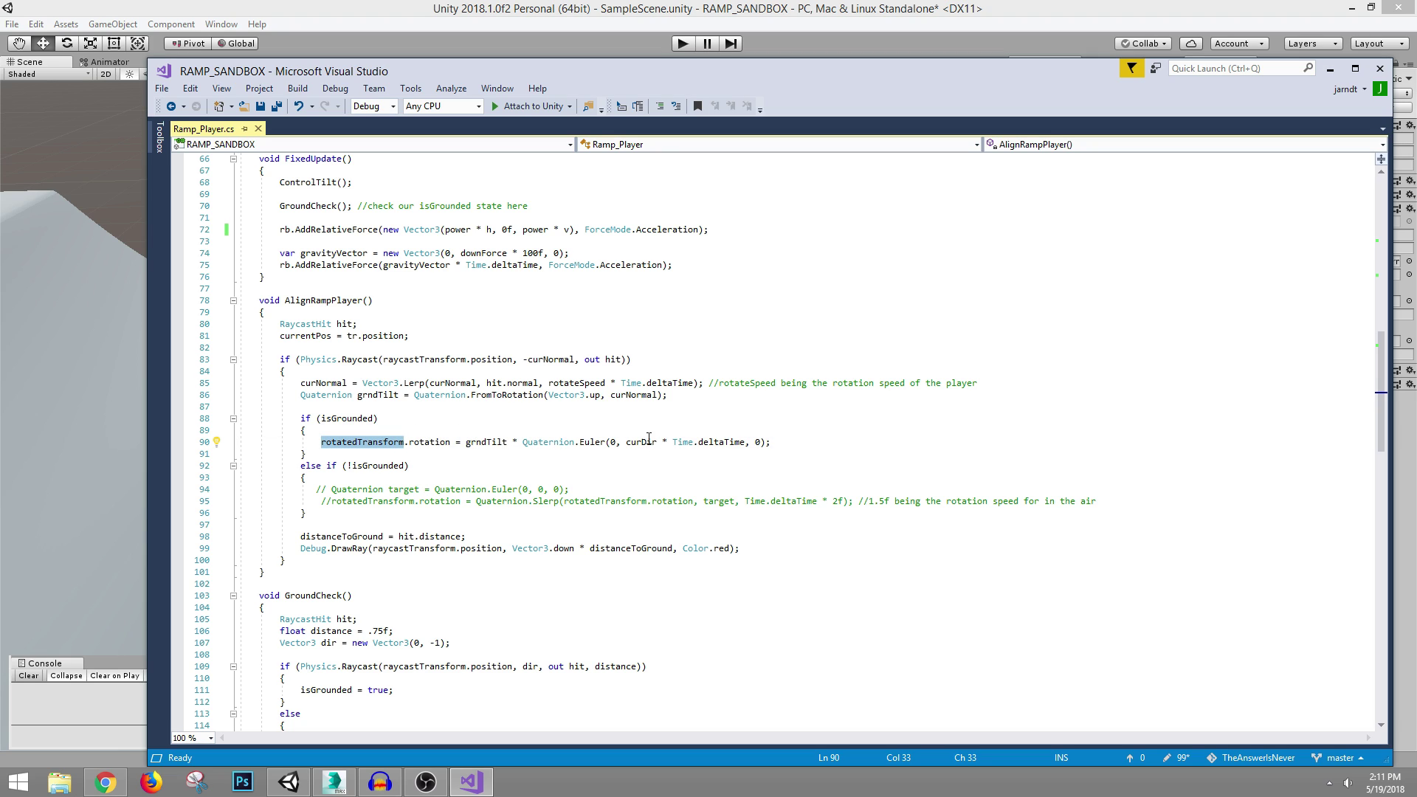
# - Remove the * Time.deltaTime factor after curDir in the grounded rotatedTransform.rotation line and save the script
pyautogui.moveTo(664, 441); pyautogui.dragTo(745, 441)
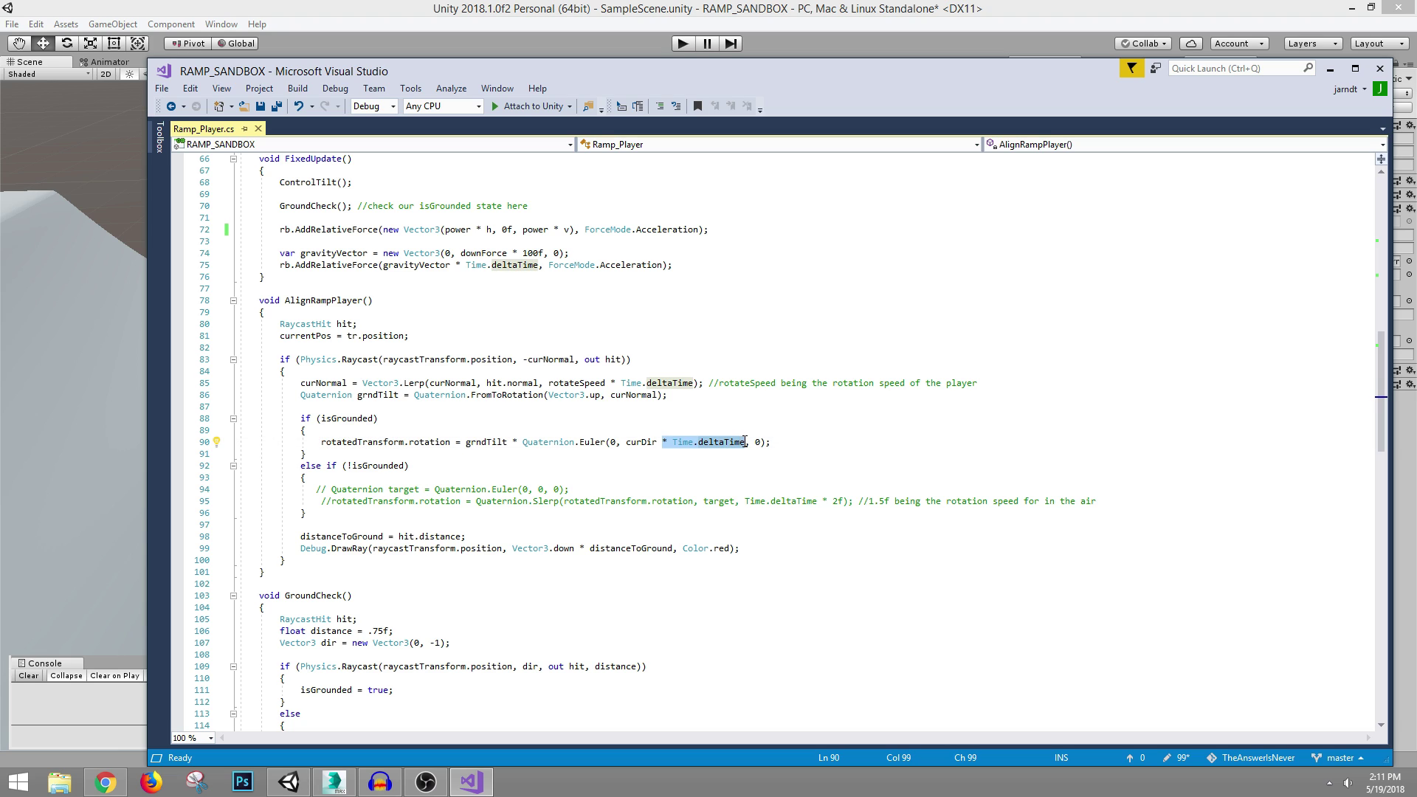
pyautogui.press('BackSpace')
pyautogui.press('BackSpace')
pyautogui.click(704, 444)
pyautogui.hotkey('ctrl', 's')
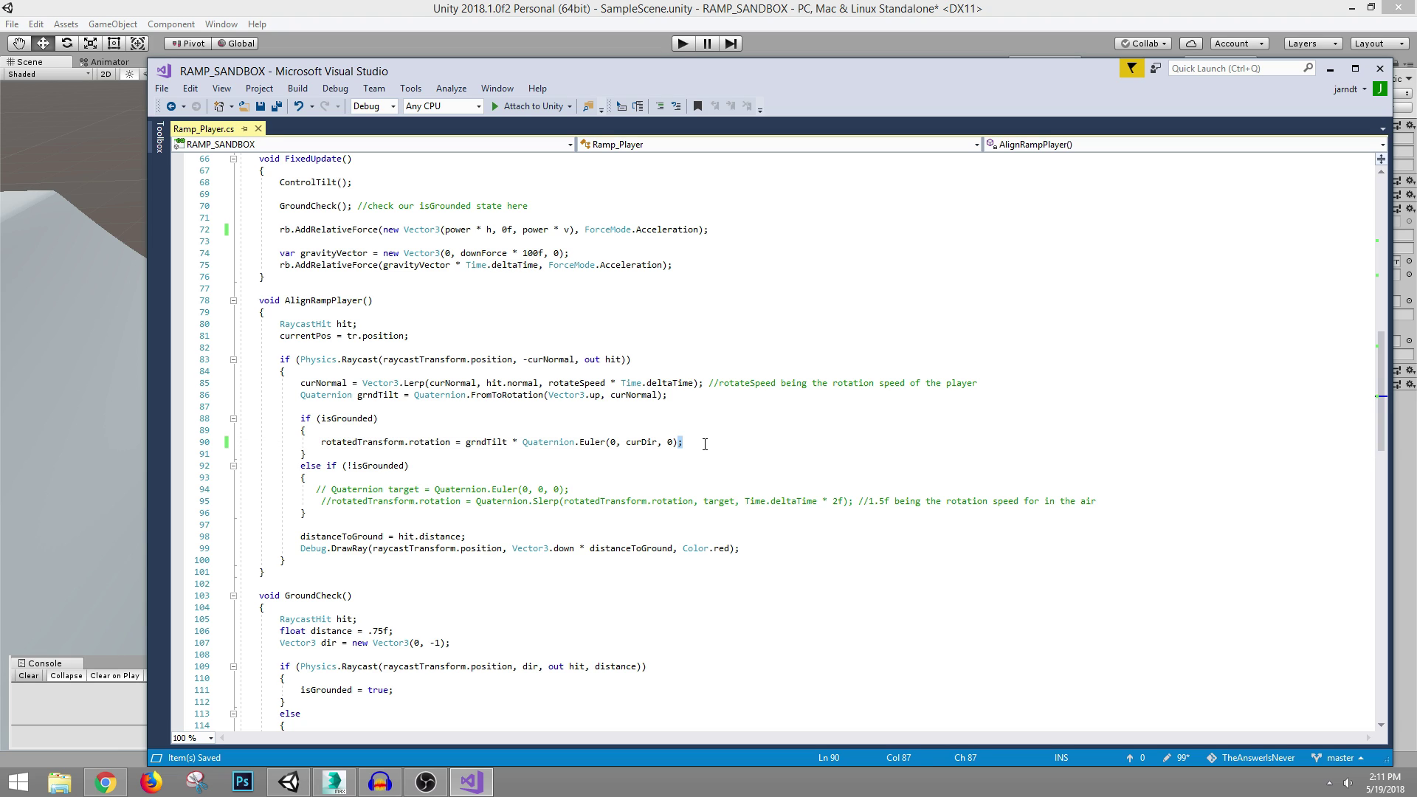
# - Highlight the else if (!isGrounded) block with its commented-out rotation code, and check the remaining lines down to GroundCheck
pyautogui.scroll(-1, 404, 454)
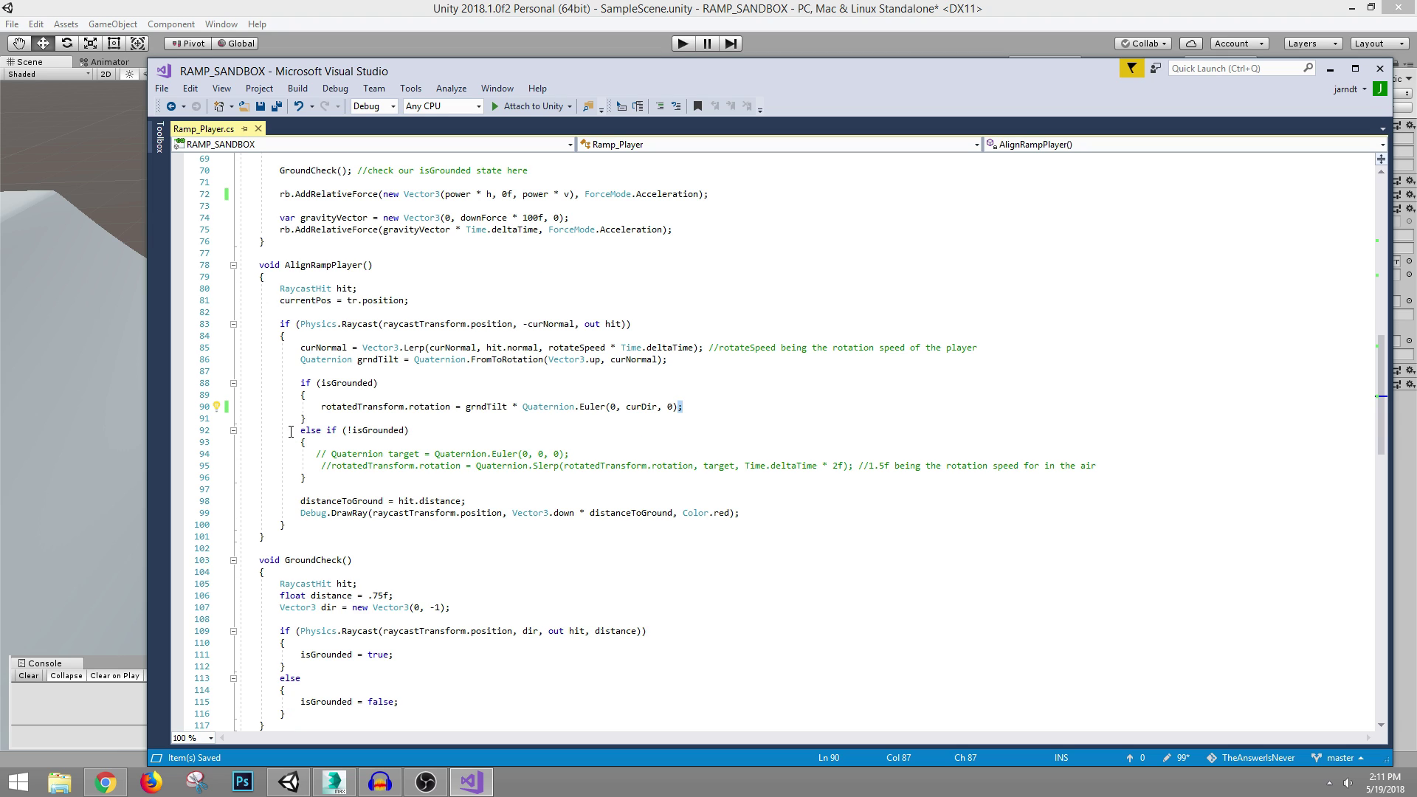
pyautogui.moveTo(290, 432); pyautogui.dragTo(311, 476)
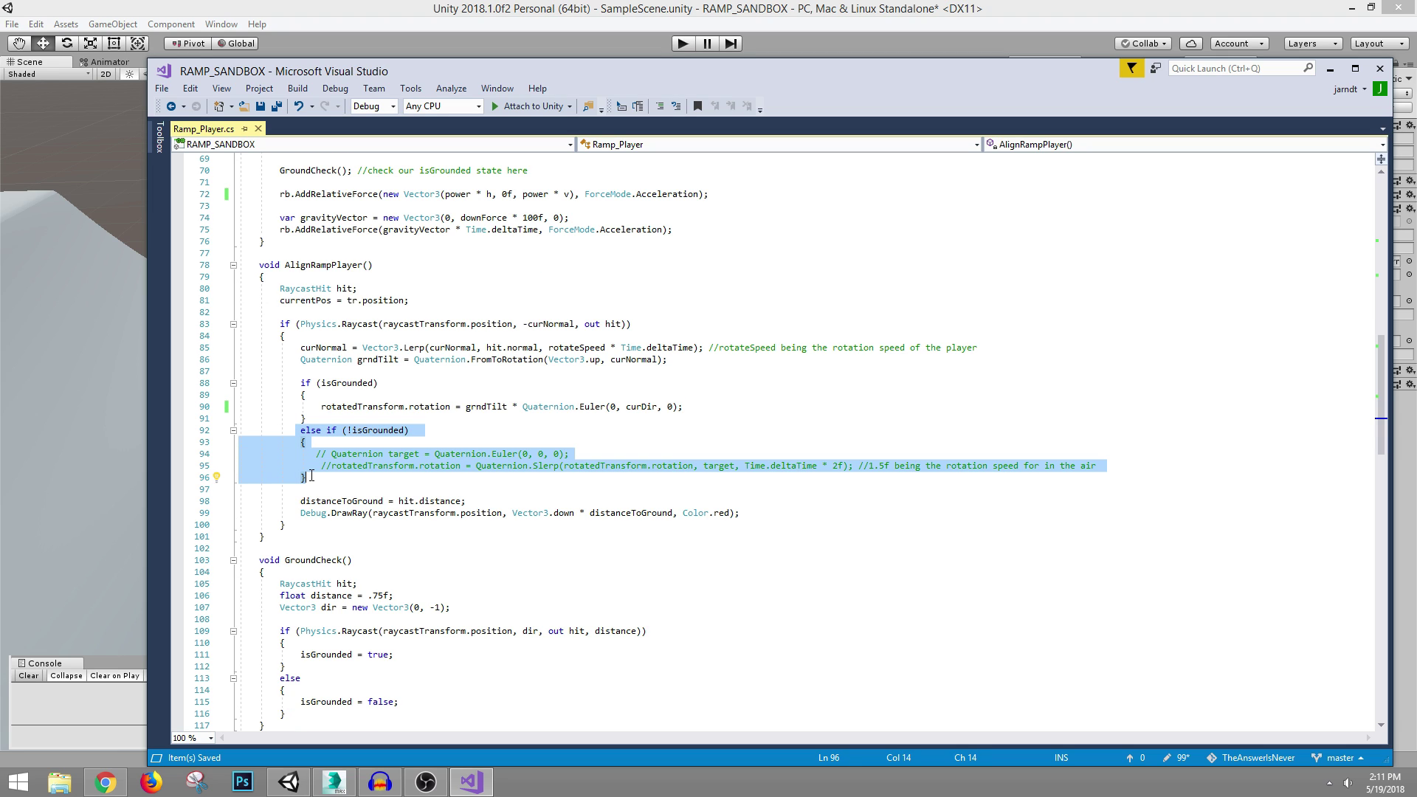
pyautogui.click(324, 440)
pyautogui.scroll(-1, 343, 471)
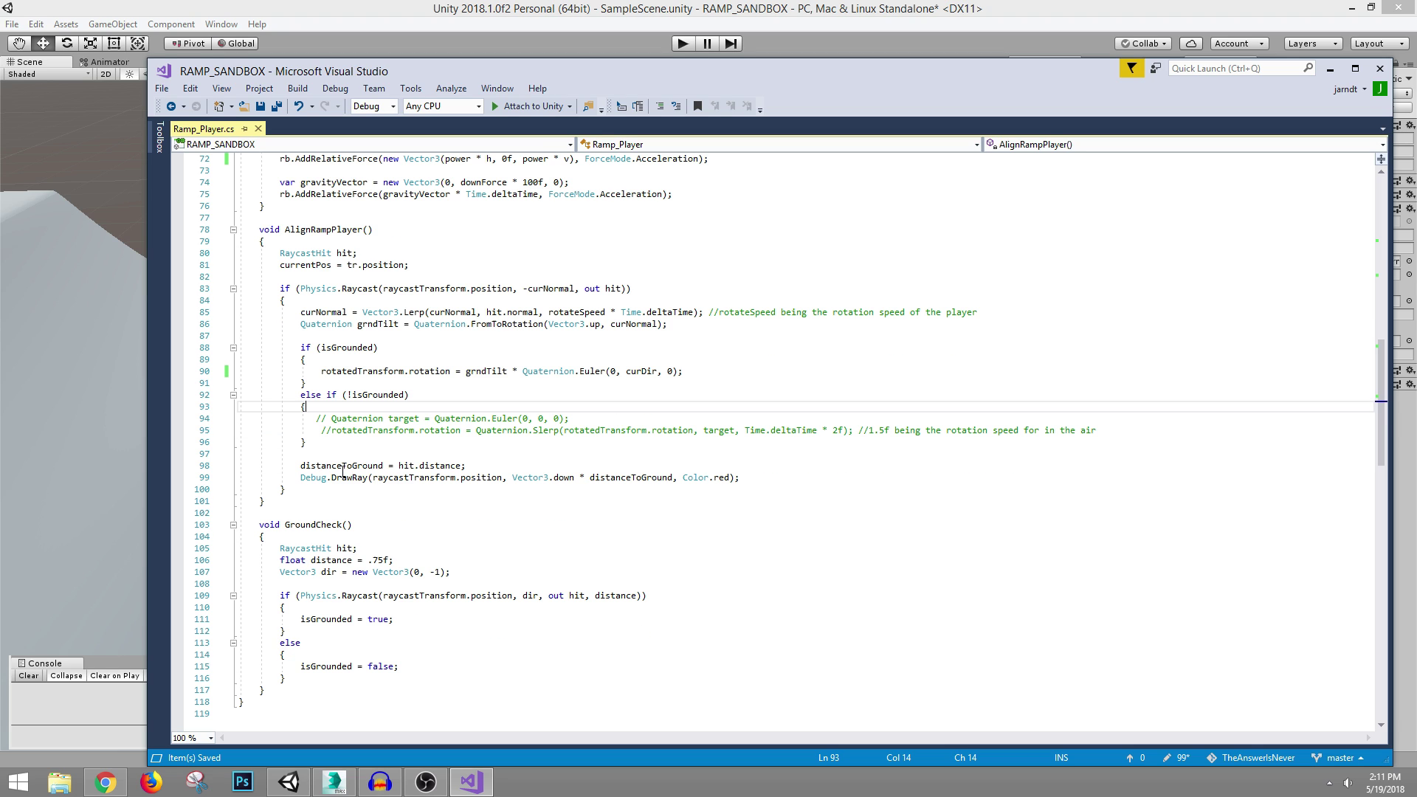
# - Switch to Unity, view the skater on the half-pipe, and play-test the ride on the ramp before stopping play mode
pyautogui.click(438, 7)
pyautogui.keyDown('alt'); pyautogui.moveTo(548, 331); pyautogui.dragTo(647, 268); pyautogui.keyUp('alt')
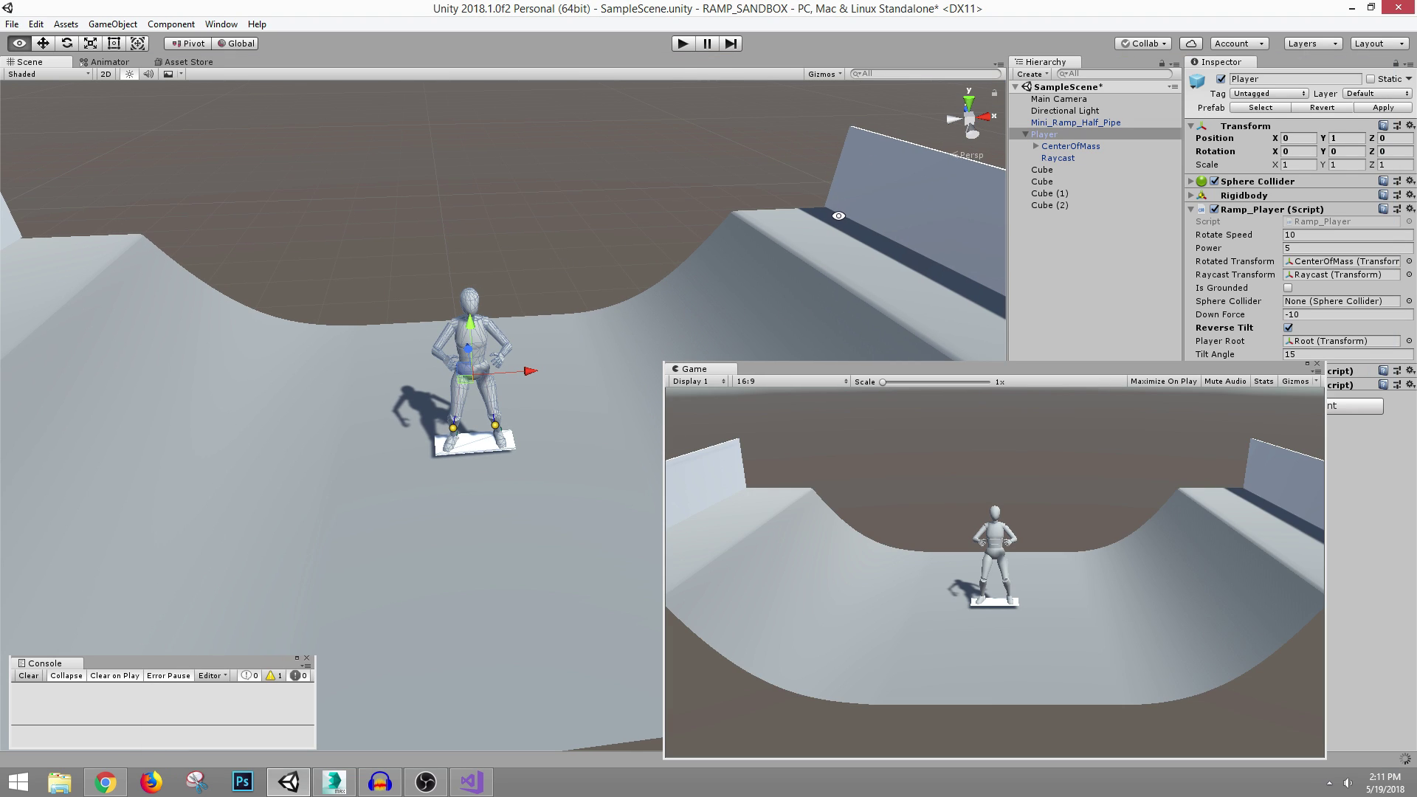
pyautogui.keyDown('alt'); pyautogui.moveTo(839, 216); pyautogui.dragTo(507, 416); pyautogui.keyUp('alt')
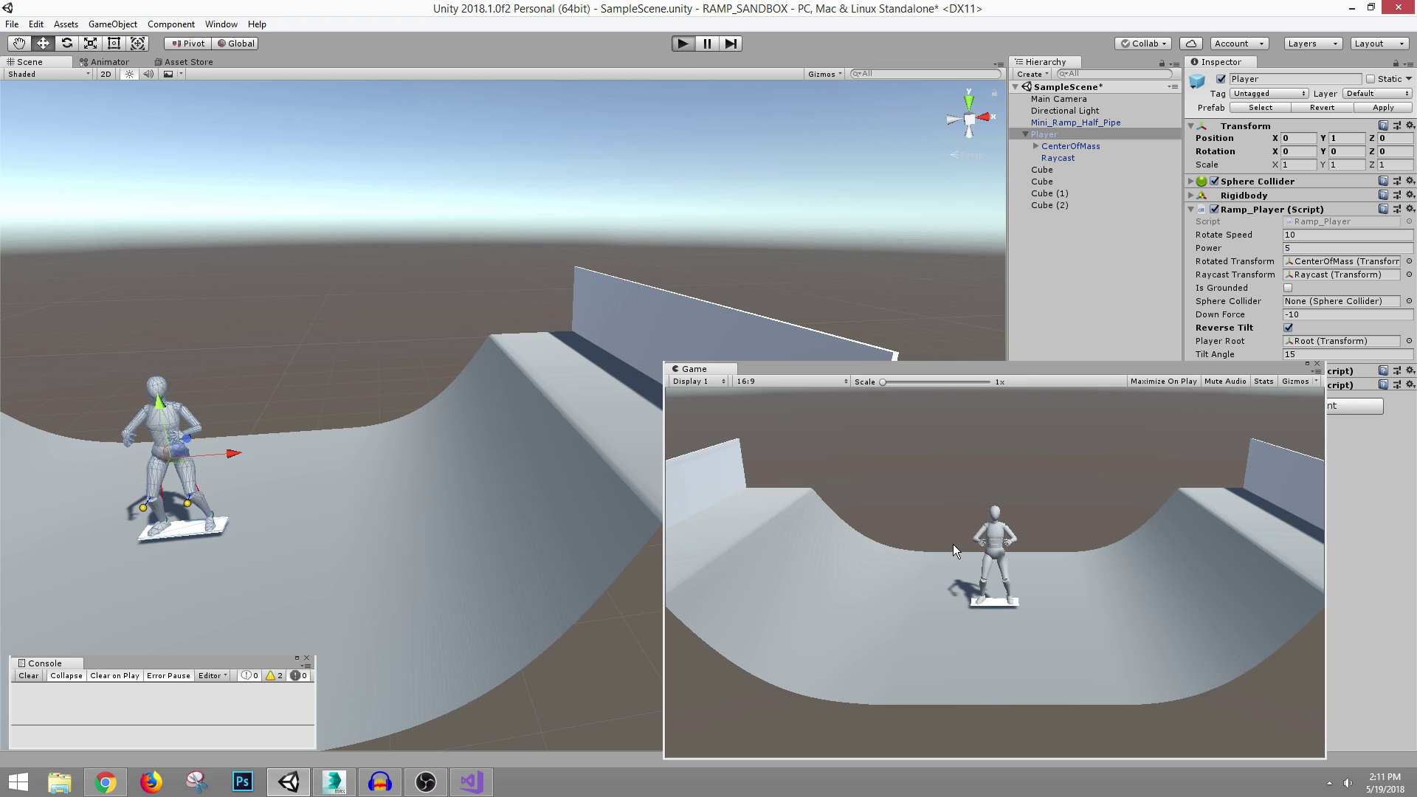
pyautogui.hotkey('ctrl', 'p')
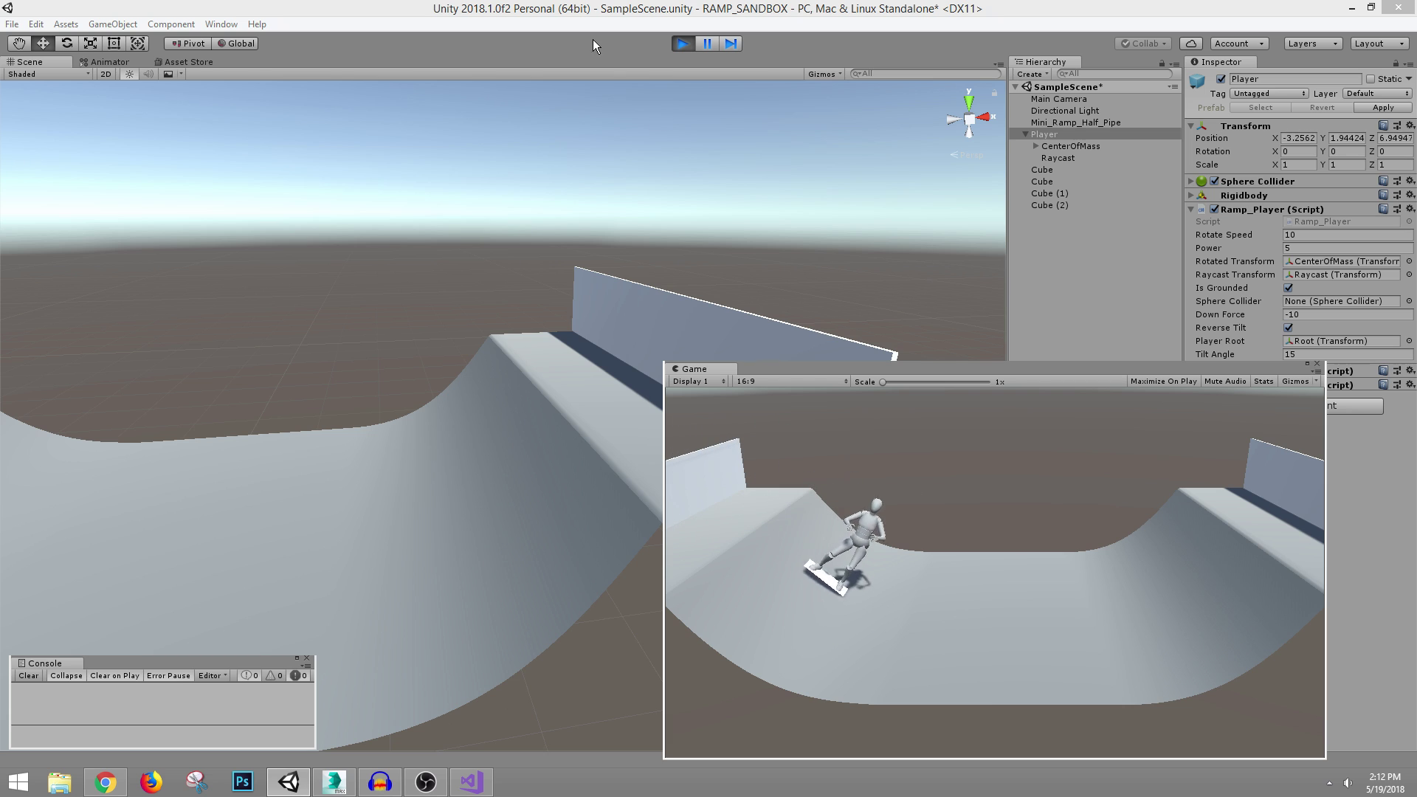
pyautogui.click(682, 43)
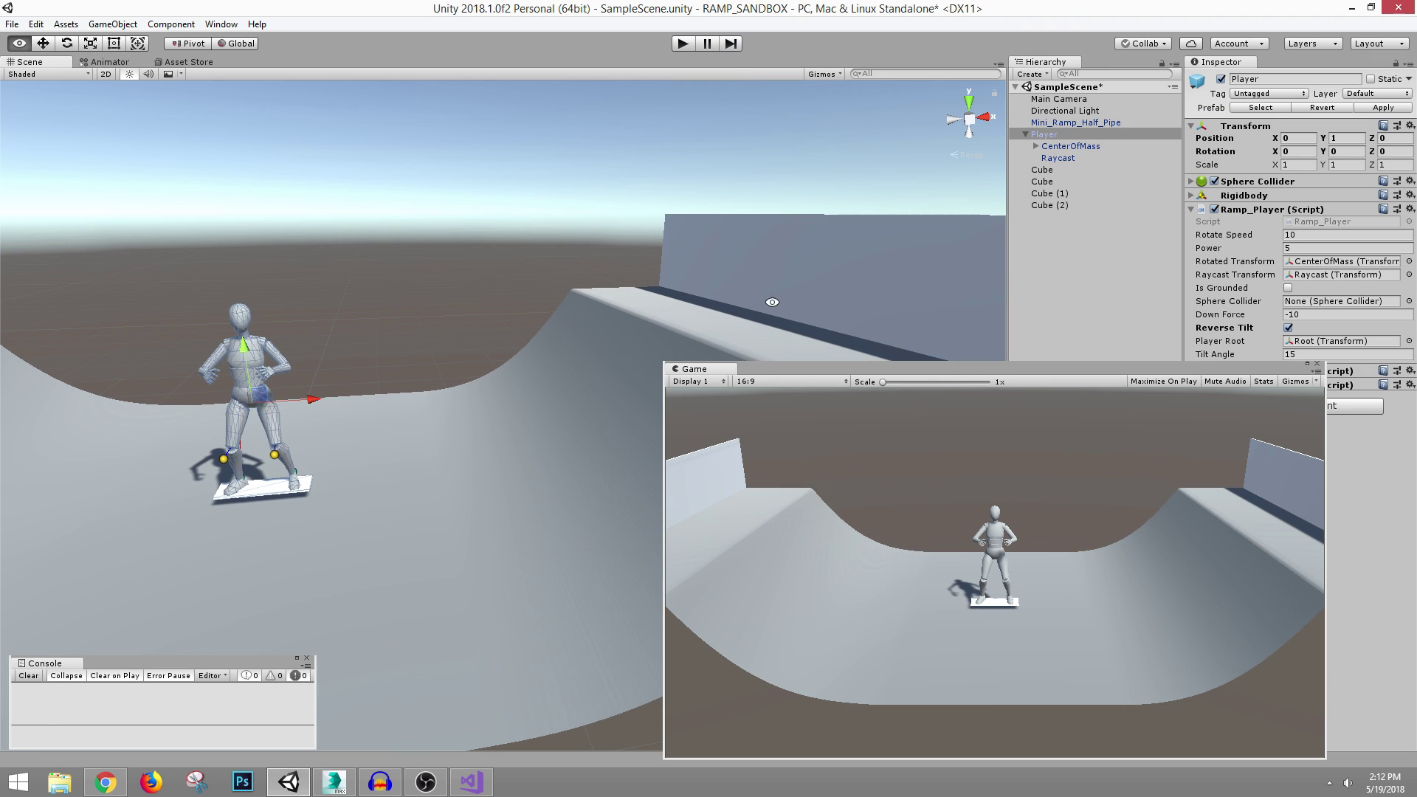
# - Collapse the Ramp_Player component, expand CenterOfMass, and inspect the Lt_Knee and Rt_Foot_IK_Target objects on the skater
pyautogui.click(1217, 210)
pyautogui.press('f')
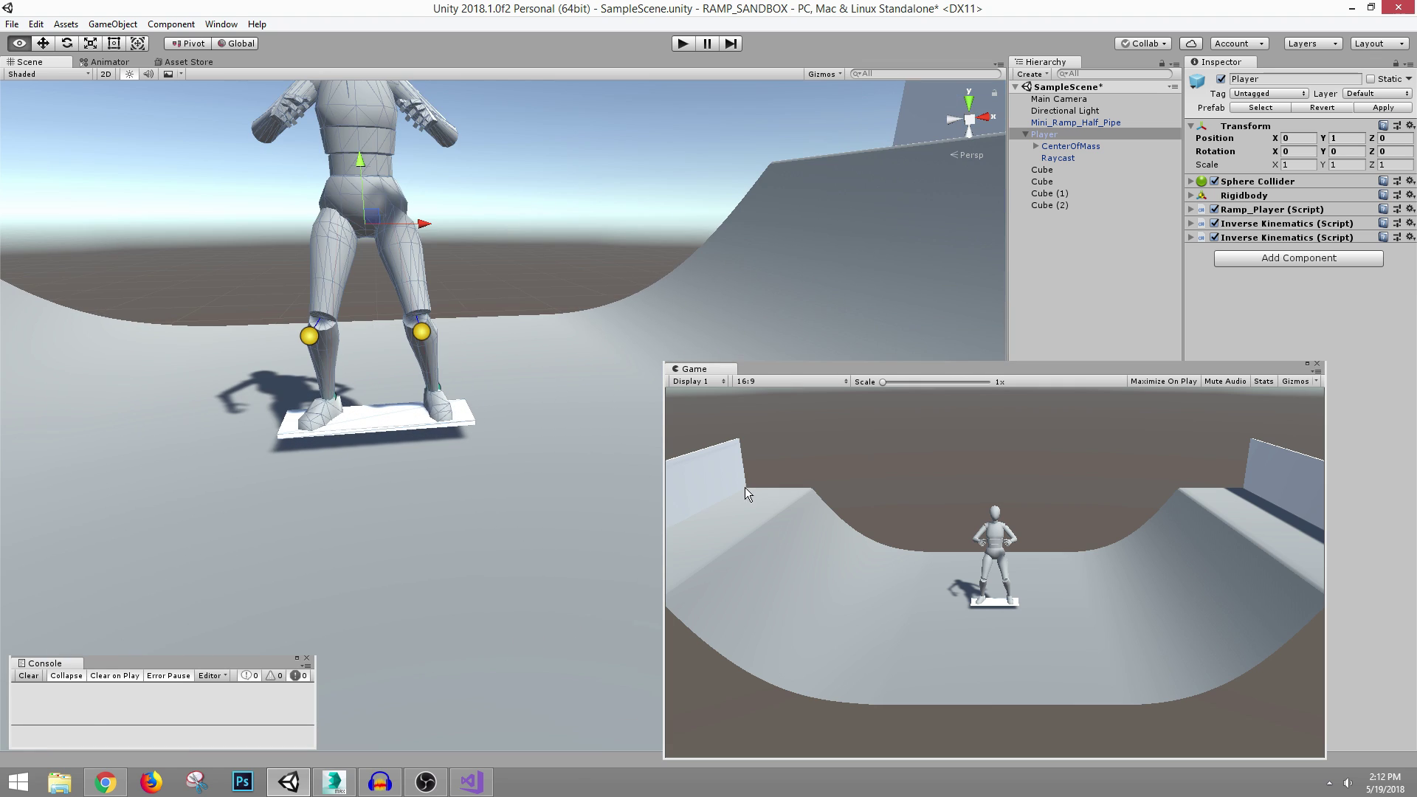
pyautogui.press('w')
pyautogui.click(1037, 145)
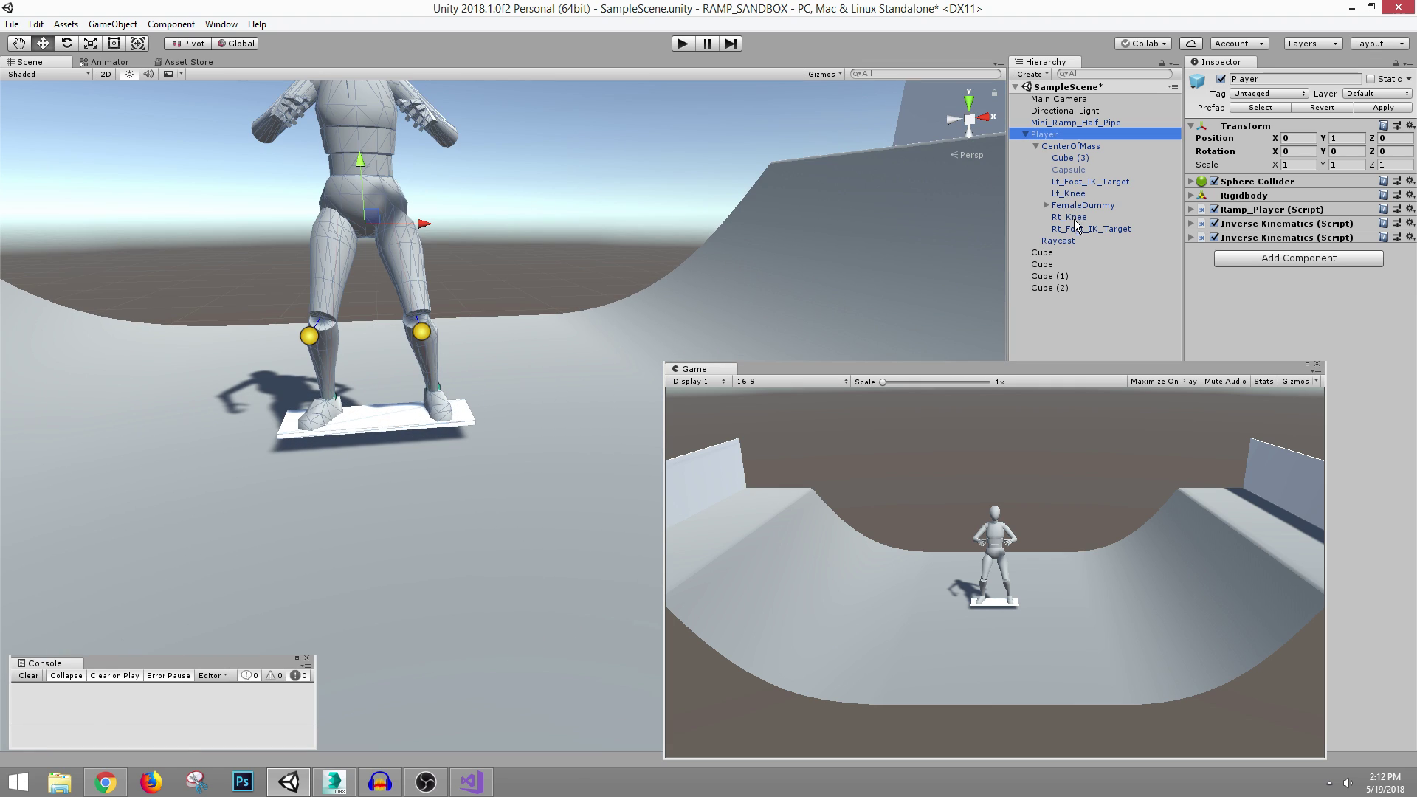
pyautogui.click(1068, 194)
pyautogui.keyDown('alt'); pyautogui.moveTo(458, 318); pyautogui.dragTo(351, 411); pyautogui.keyUp('alt')
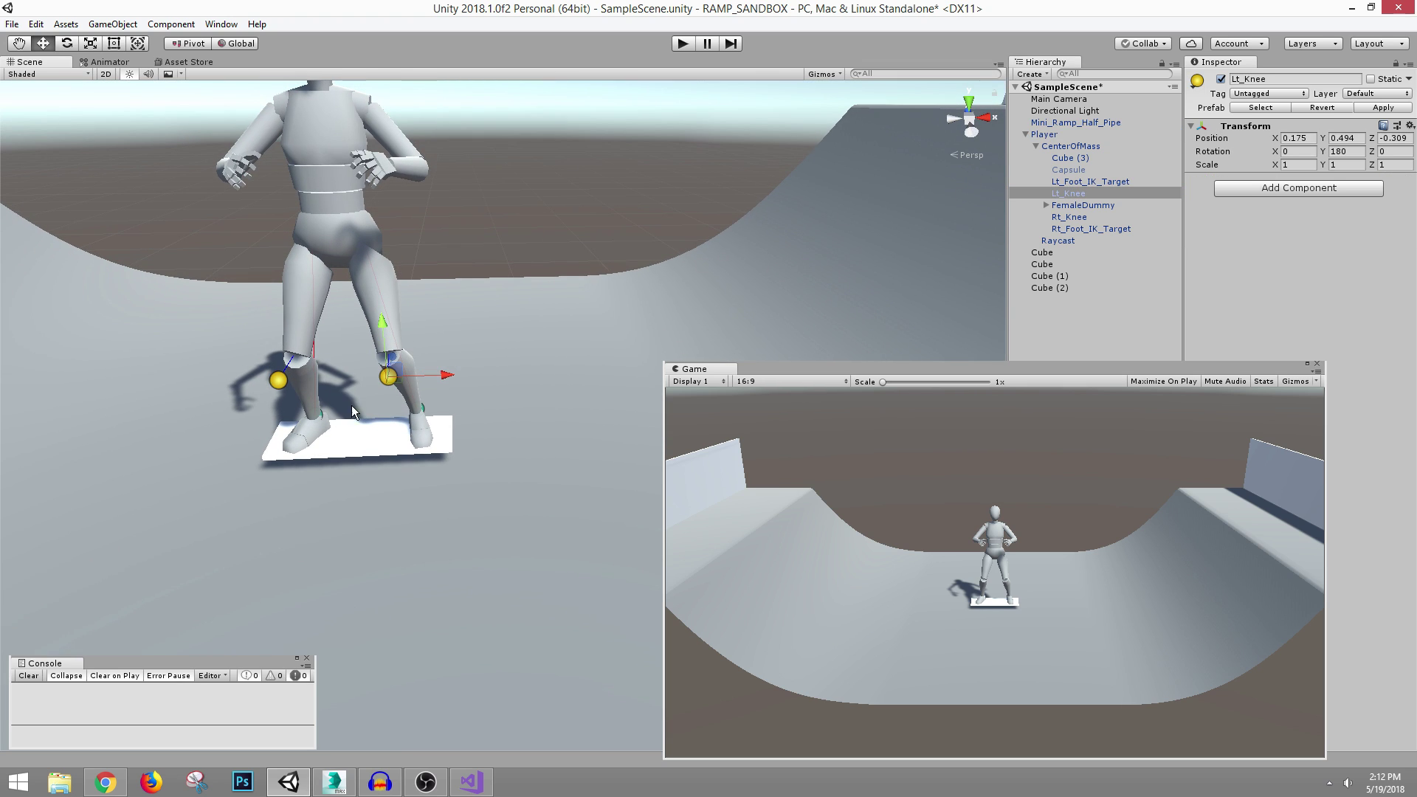
pyautogui.moveTo(442, 375); pyautogui.dragTo(399, 399)
pyautogui.click(1074, 230)
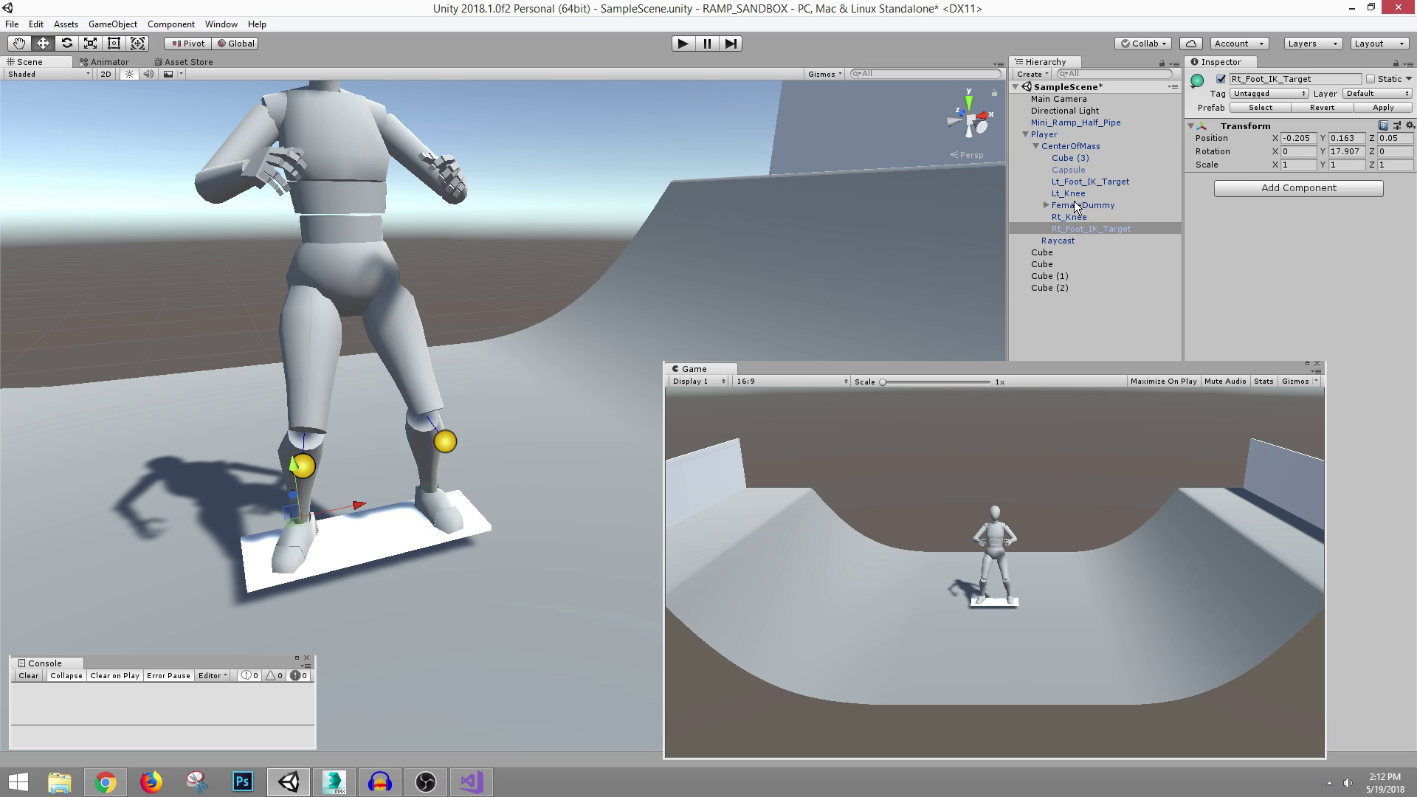
# - Inspect the Root object inside FemaleDummy, and collapse the hierarchy to reselect Player
pyautogui.click(1046, 205)
pyautogui.click(1087, 225)
pyautogui.keyDown('alt'); pyautogui.moveTo(414, 378); pyautogui.dragTo(460, 331); pyautogui.keyUp('alt')
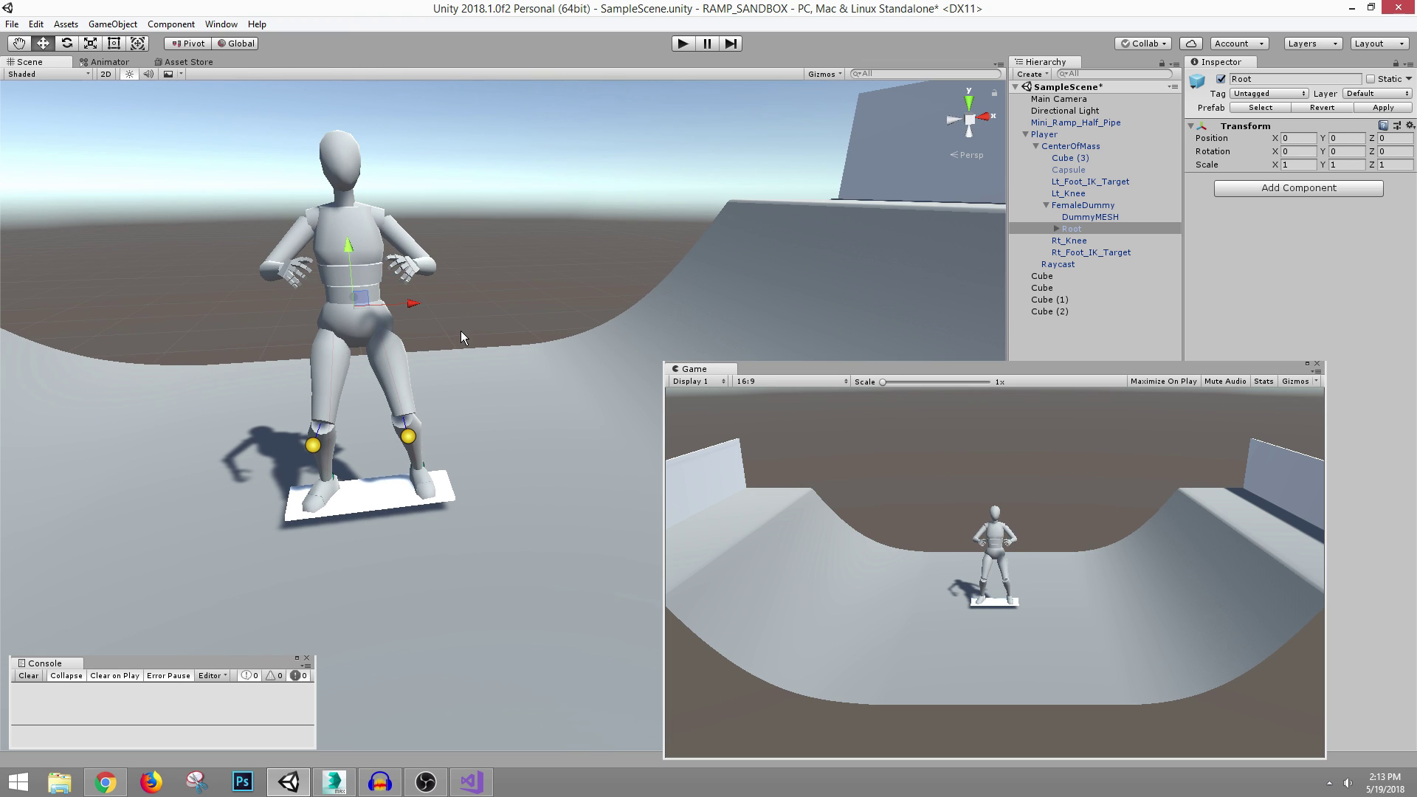
pyautogui.click(1046, 206)
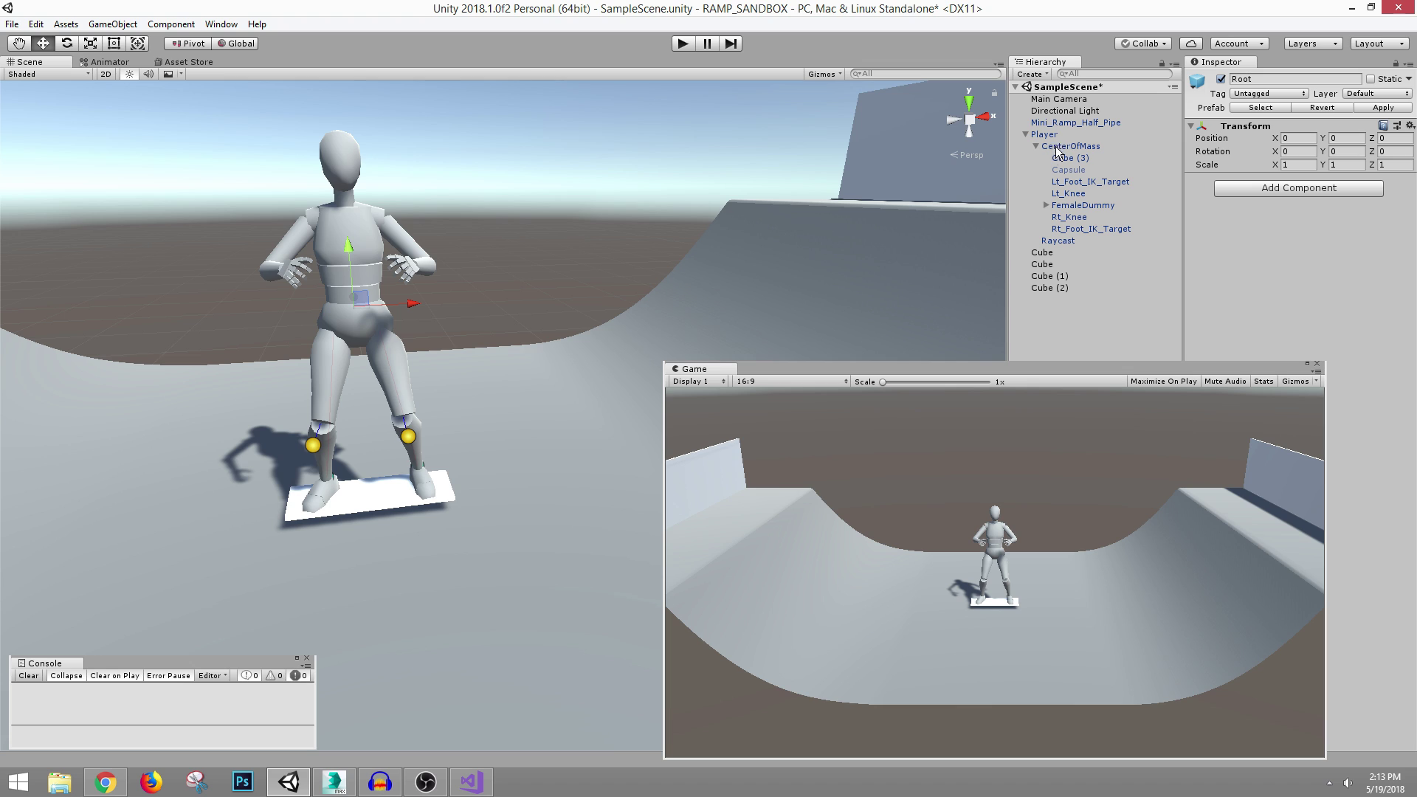
pyautogui.click(1036, 145)
pyautogui.click(1055, 134)
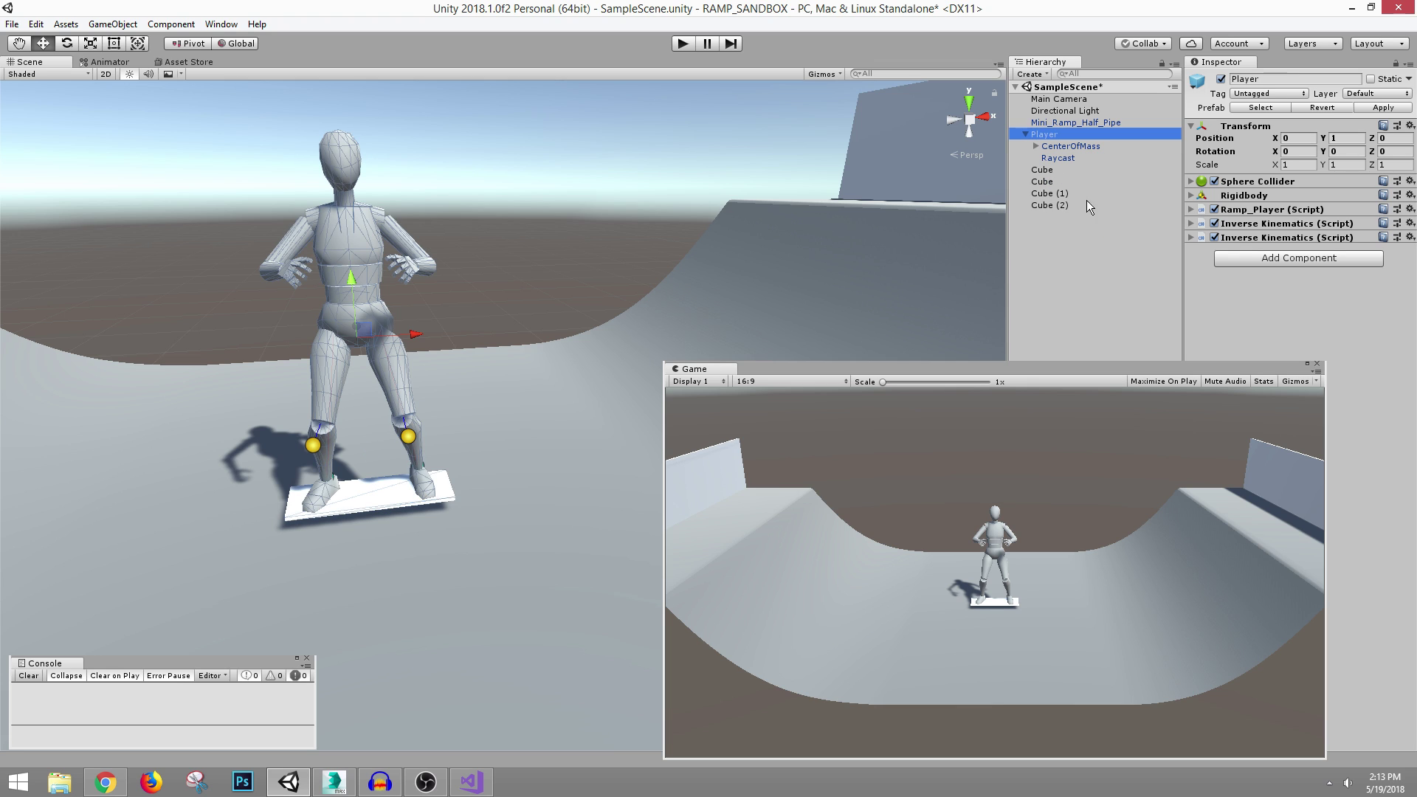
# - Move the Game view clear of the Player's Inverse Kinematics component, expand it, and switch to Chrome's Inverse Kinematics Asset Store page
pyautogui.moveTo(1148, 368); pyautogui.dragTo(1052, 371)
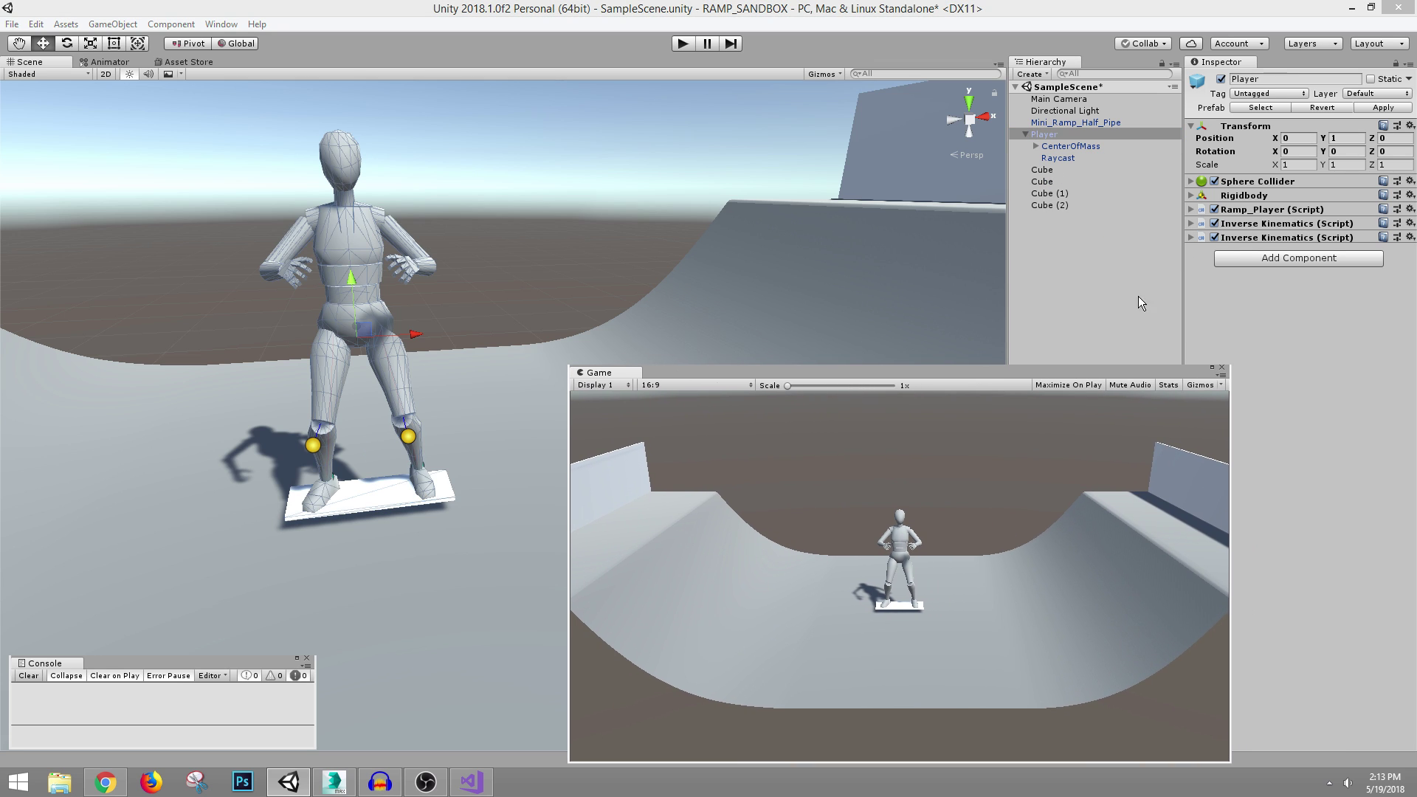
pyautogui.click(1282, 222)
pyautogui.moveTo(1147, 371); pyautogui.dragTo(1082, 372)
pyautogui.hotkey('alt', 'Tab')
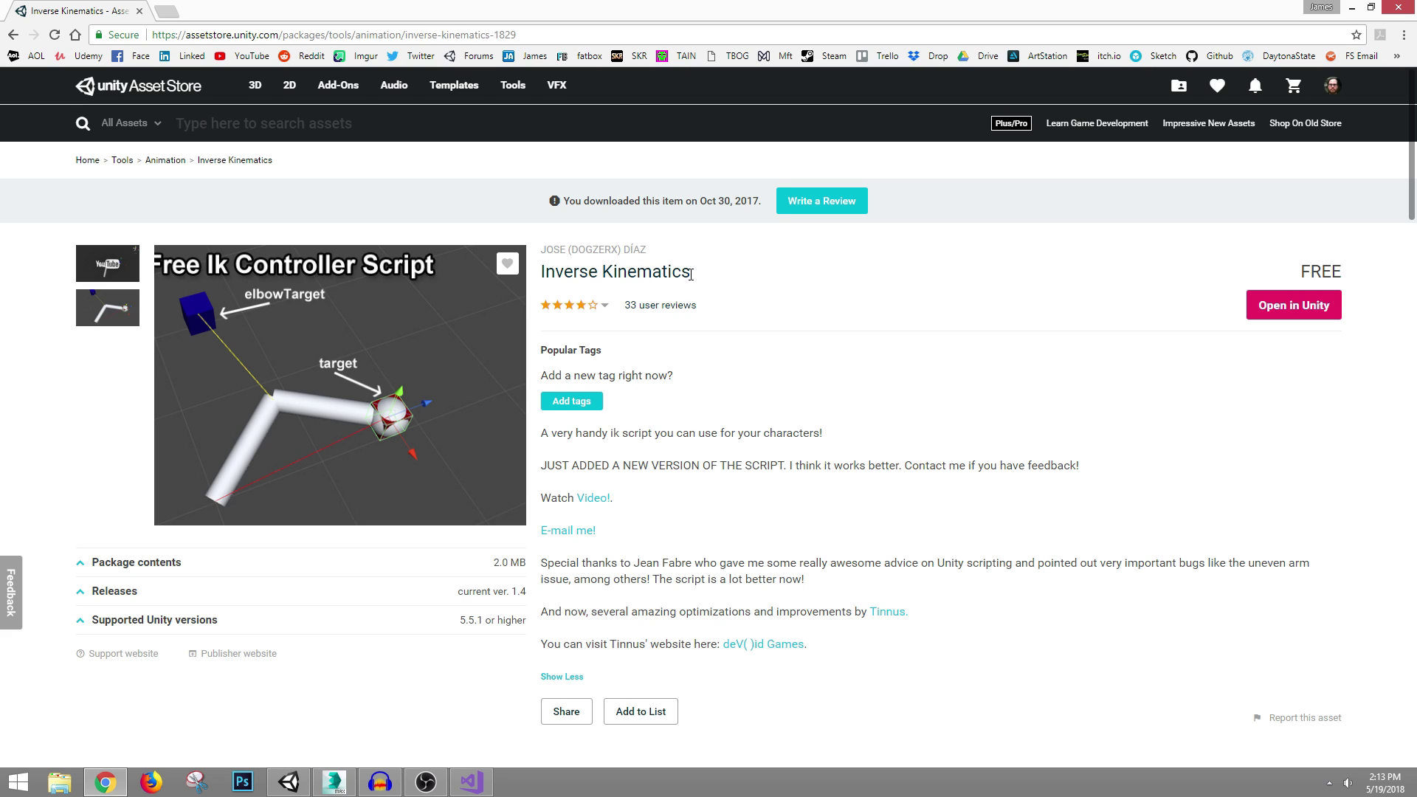
# - Highlight the asset's title on the Asset Store page and view its second preview image enlarged, closing the preview when done
pyautogui.moveTo(687, 274); pyautogui.dragTo(561, 250)
pyautogui.click(664, 263)
pyautogui.click(715, 280)
pyautogui.click(108, 317)
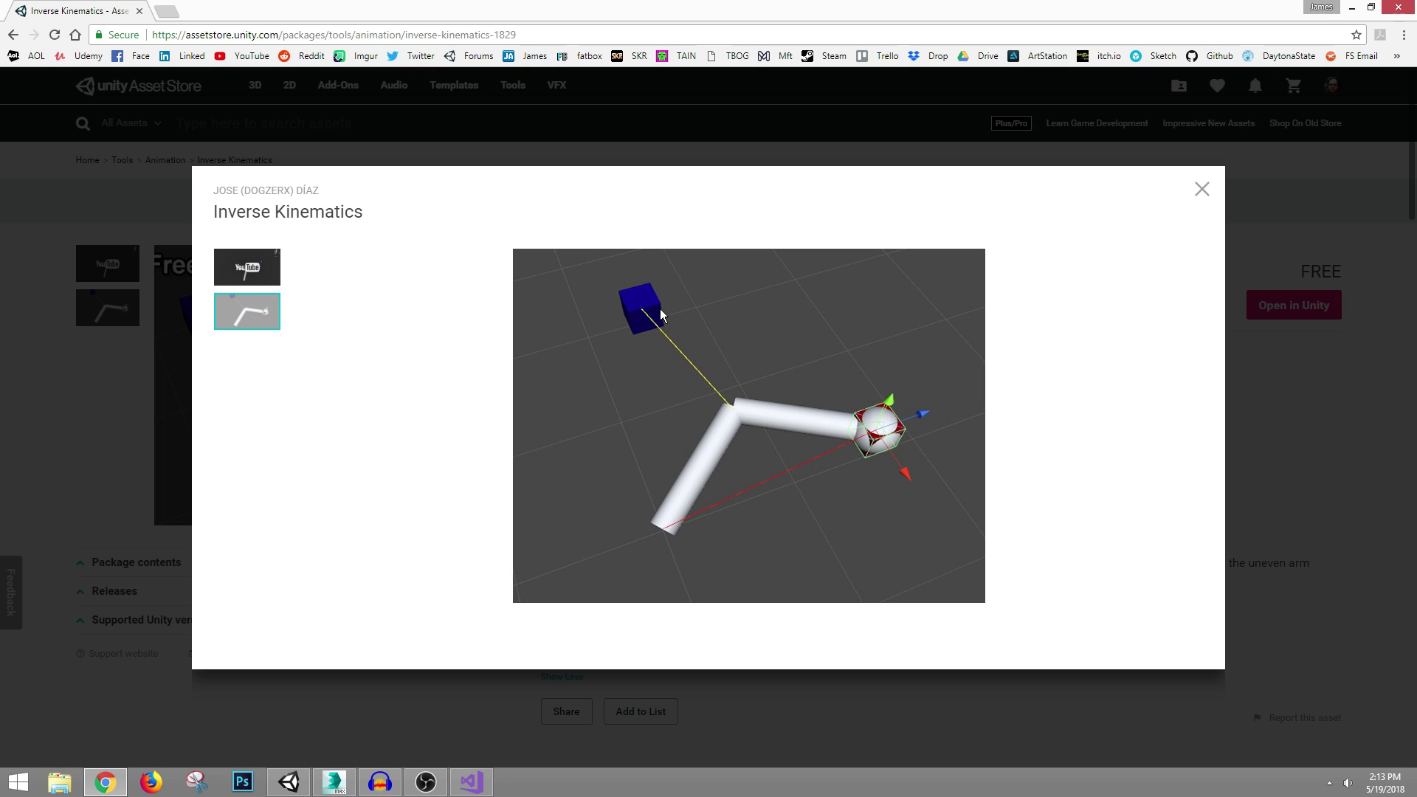
pyautogui.click(1196, 195)
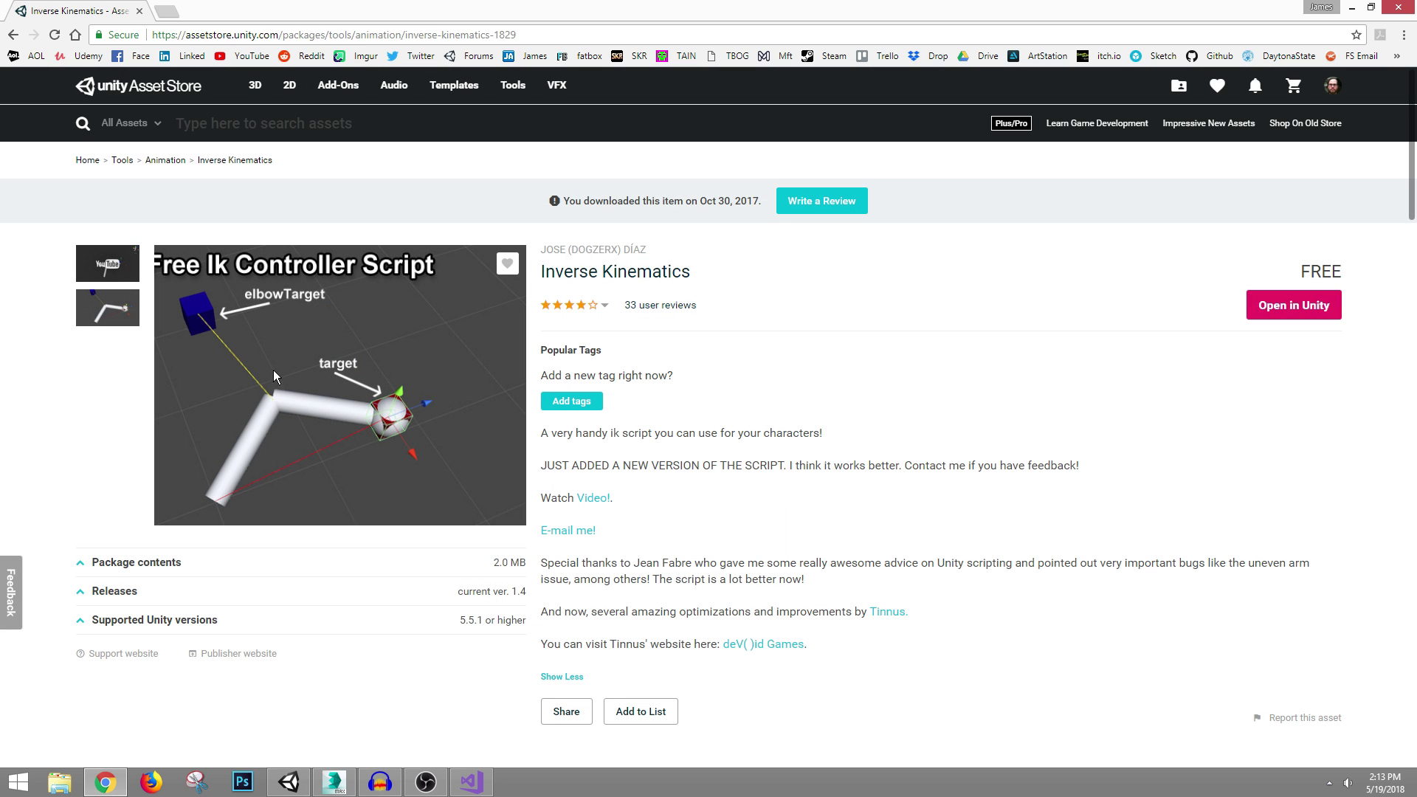
# - Switch to Unity, expand CenterOfMass under Player, and inspect the Lt_Knee object at the skater's left knee
pyautogui.hotkey('alt', 'Tab')
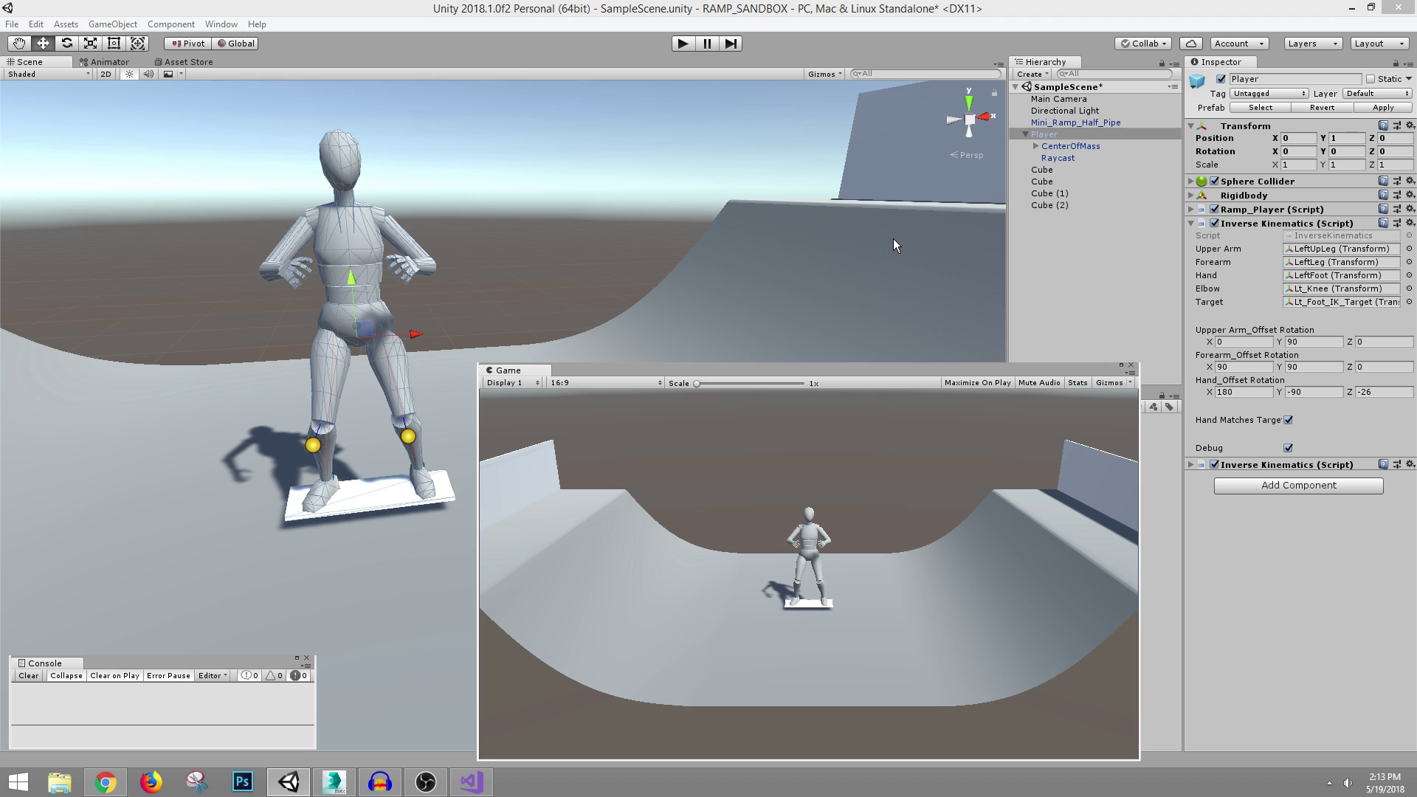
pyautogui.click(1035, 145)
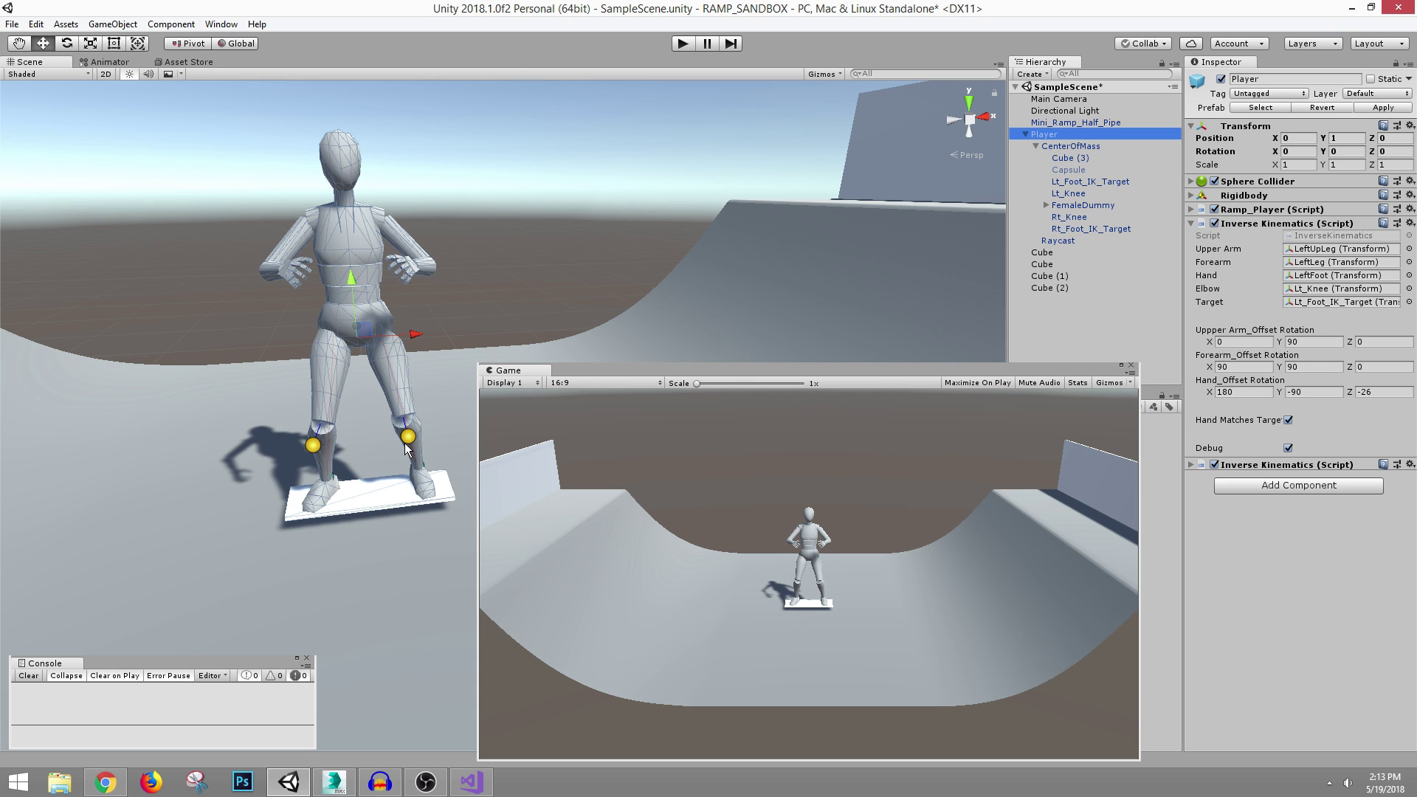
pyautogui.click(407, 446)
pyautogui.moveTo(419, 471); pyautogui.dragTo(303, 484)
pyautogui.moveTo(489, 475); pyautogui.dragTo(423, 475)
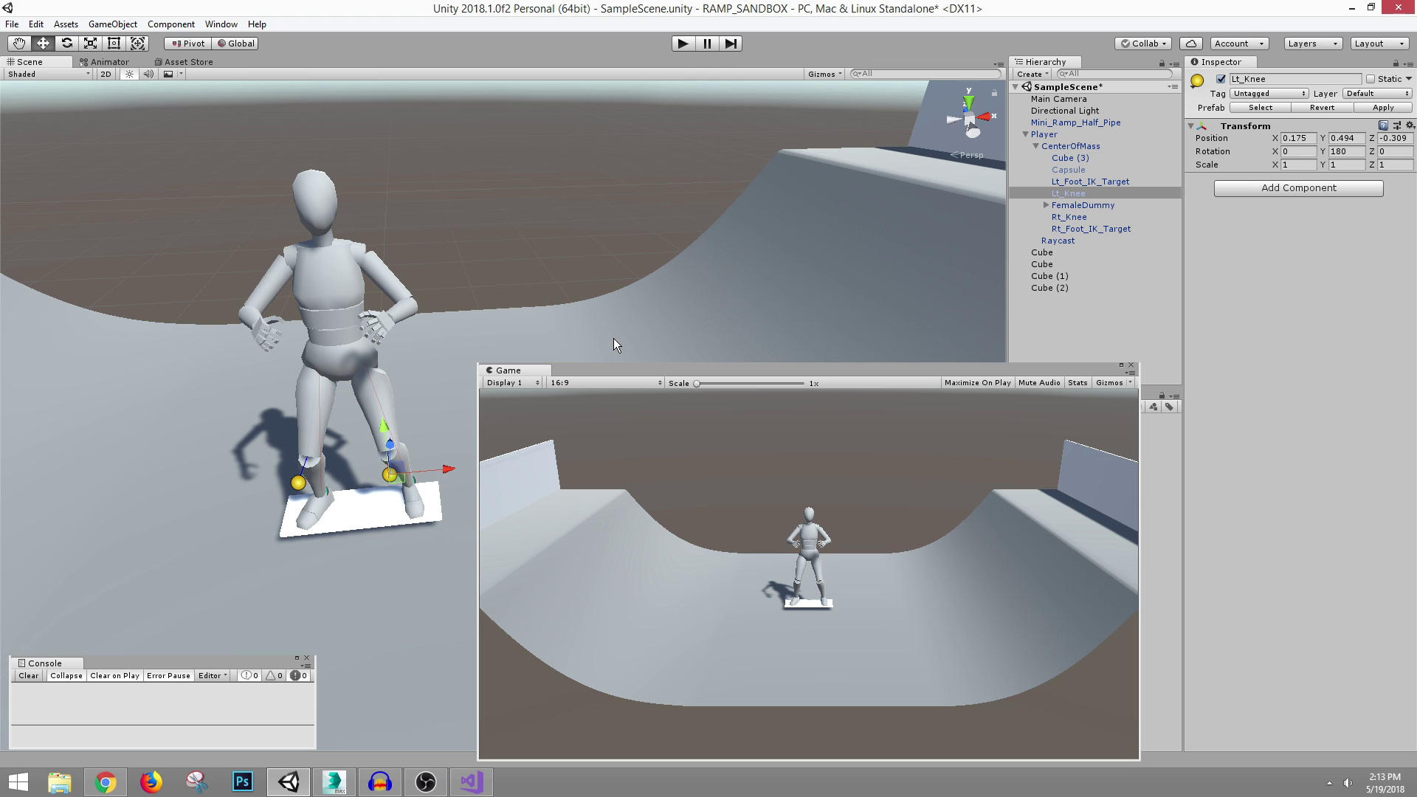
# - Select Player, widen the Inspector slightly, and locate the object assigned as the left leg's Inverse Kinematics Target
pyautogui.click(1045, 134)
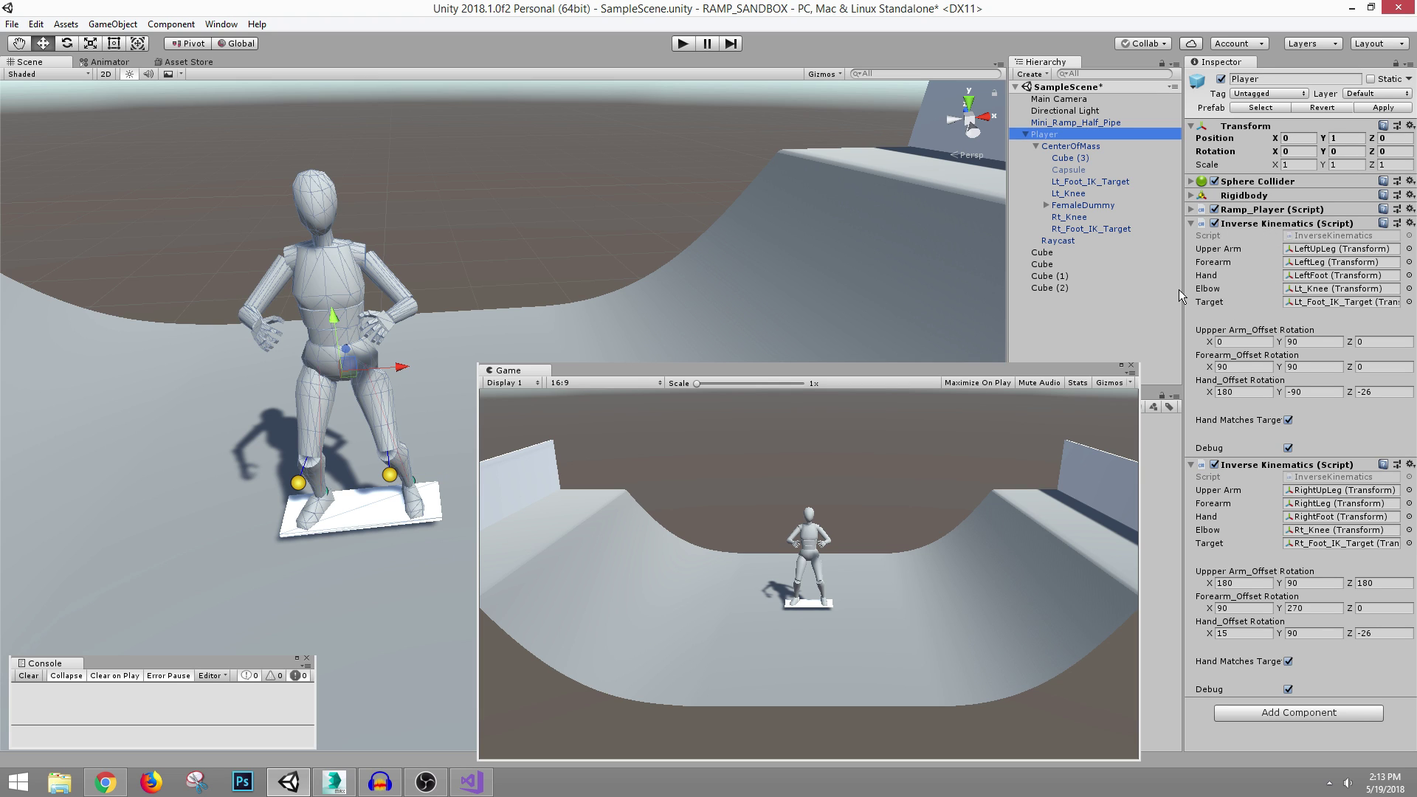
pyautogui.moveTo(1180, 290); pyautogui.dragTo(1171, 292)
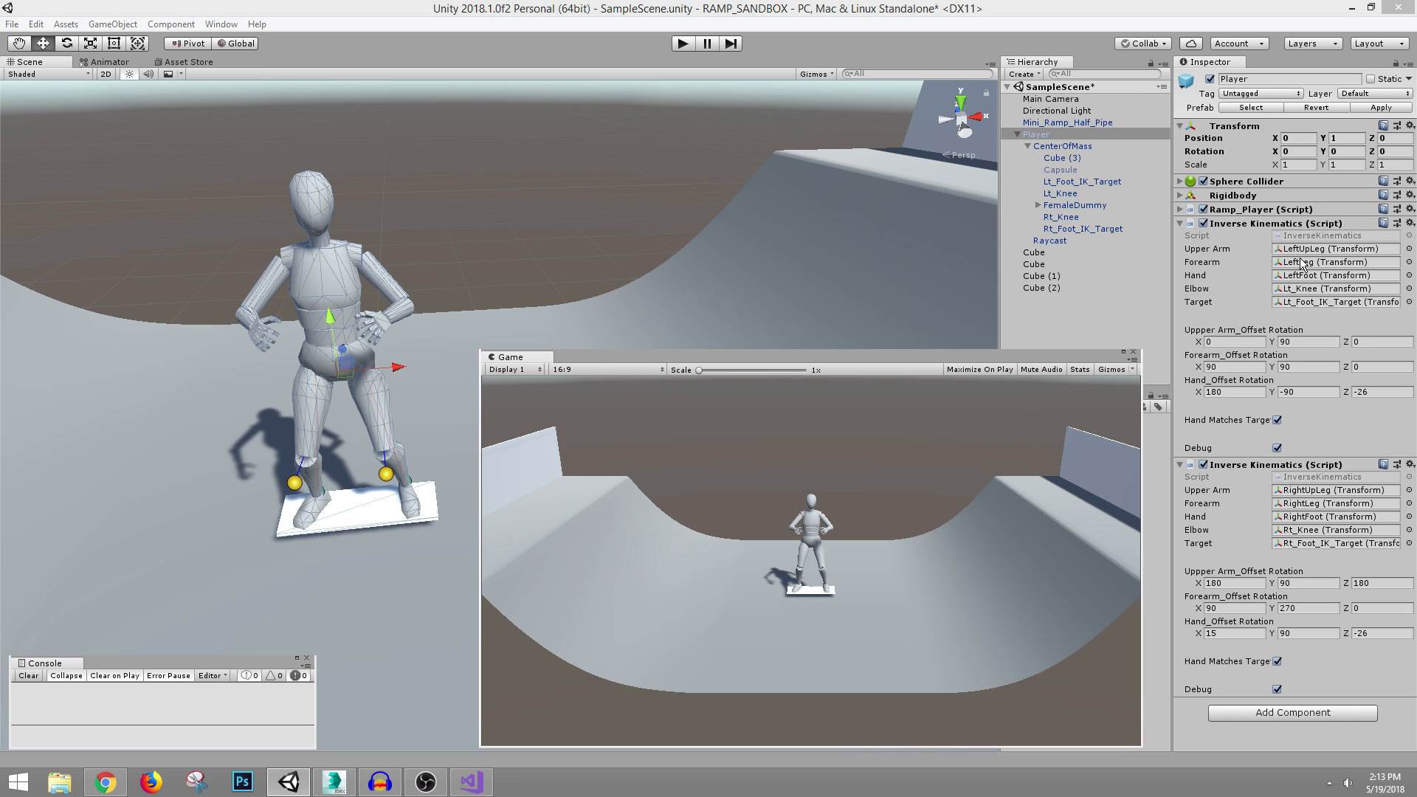
pyautogui.click(1279, 303)
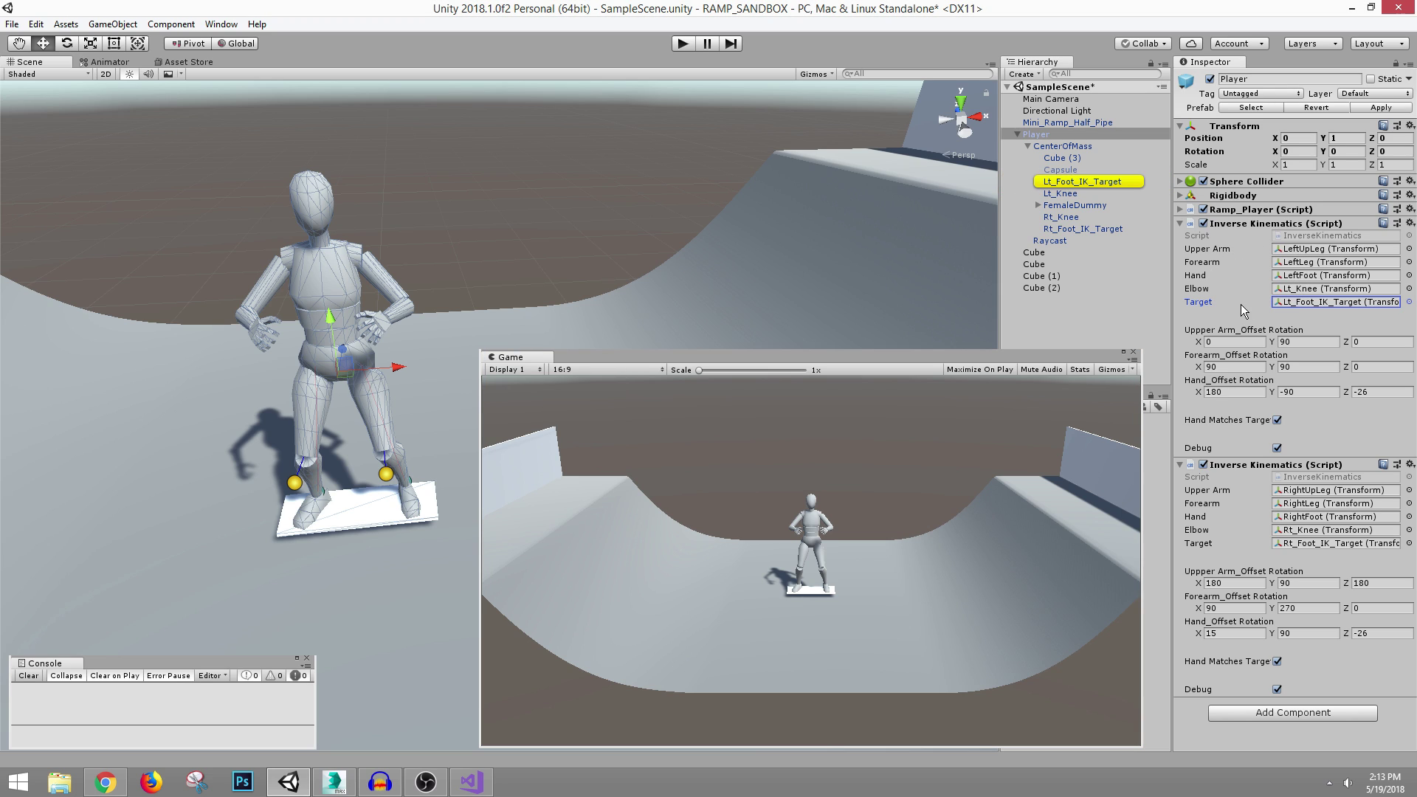
# - Try moving Lt_Foot_IK_Target inward along the X axis to about 0.121, and view the skater's legs
pyautogui.click(1112, 185)
pyautogui.click(444, 480)
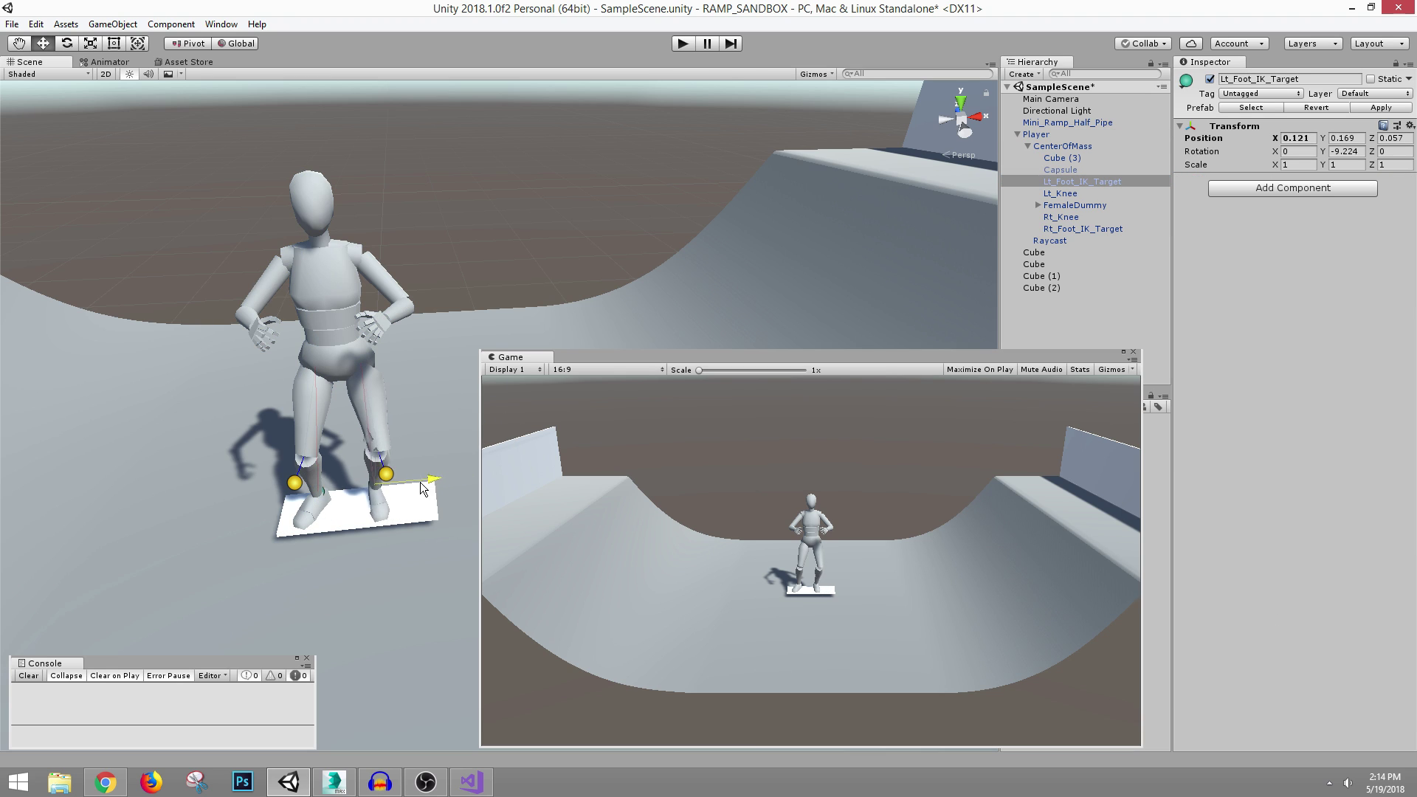
pyautogui.keyDown('alt'); pyautogui.moveTo(423, 342); pyautogui.dragTo(973, 255); pyautogui.keyUp('alt')
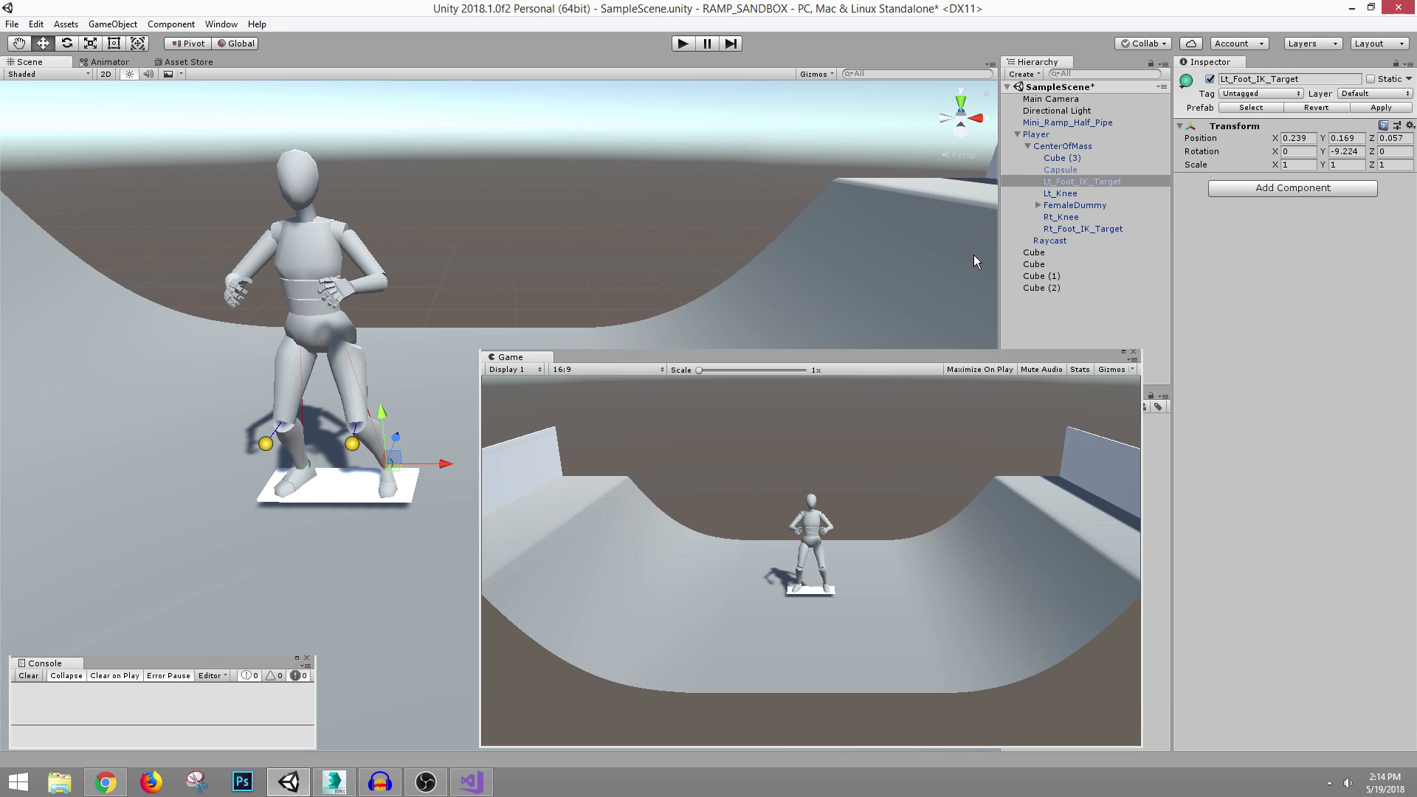
# - Select Player and try changing the left leg's Forearm_Offset Rotation X to 74.5
pyautogui.click(1036, 135)
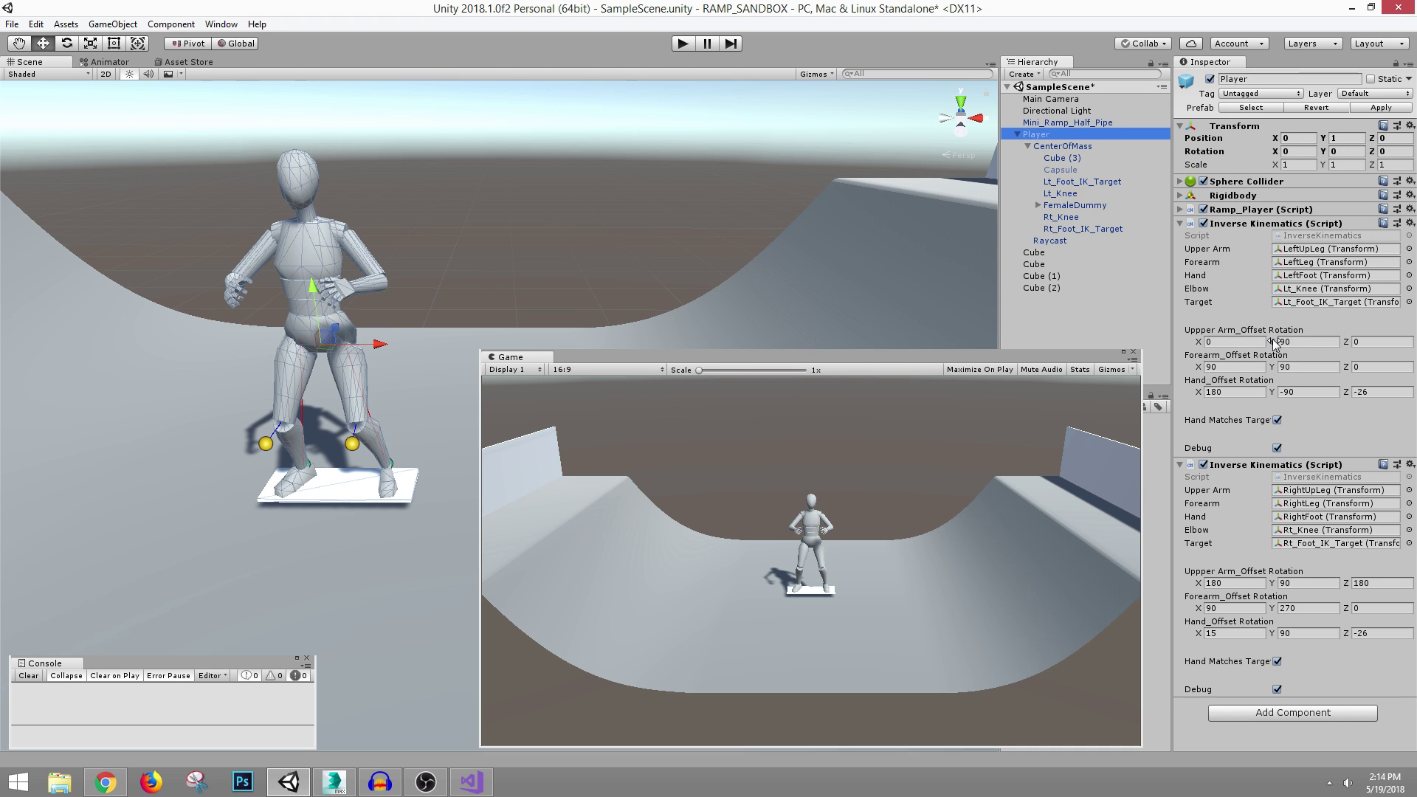
pyautogui.moveTo(1274, 341); pyautogui.dragTo(922, 623)
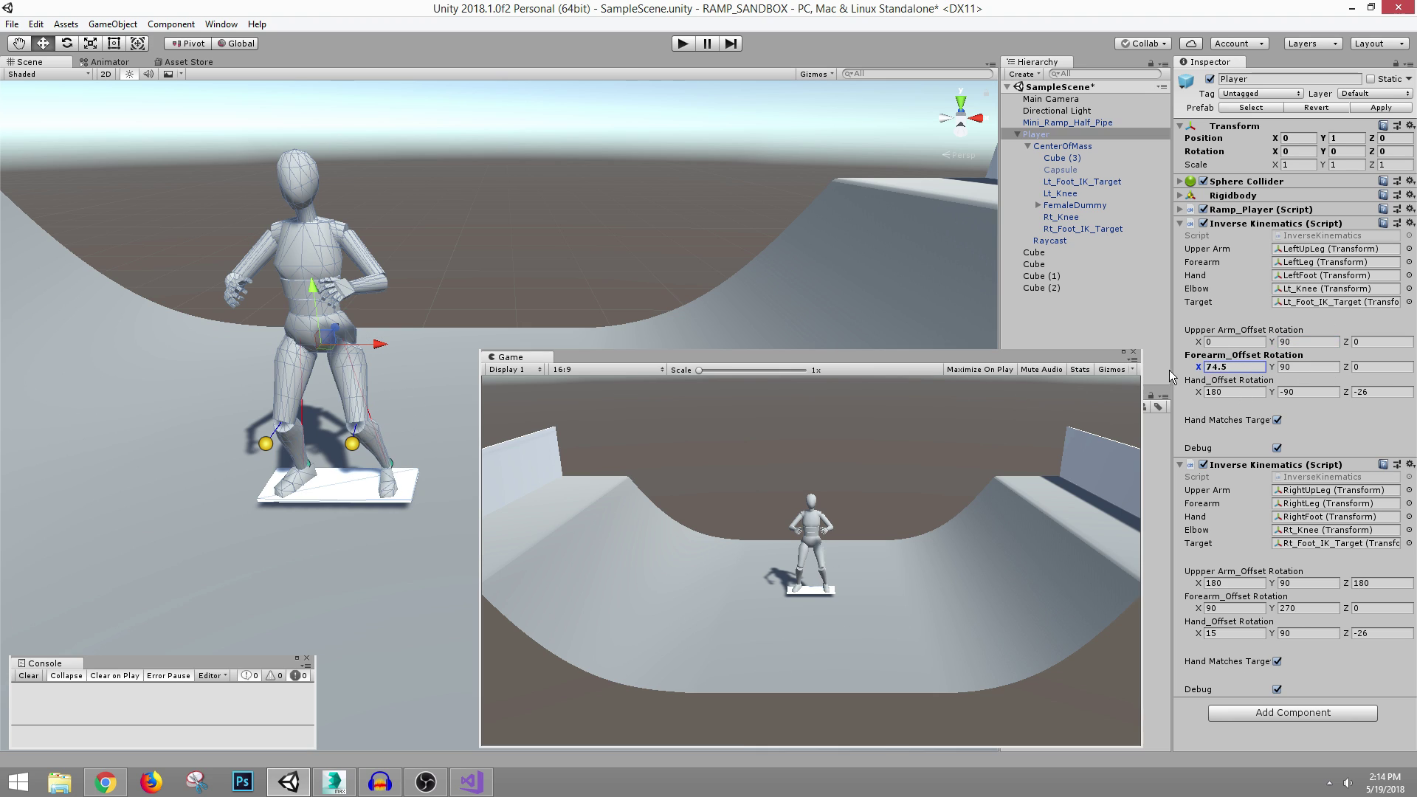
pyautogui.click(1219, 366)
# - Lower the Game view clear of the scene and inspect the skater's legs and knee targets from the front and behind
pyautogui.keyDown('alt'); pyautogui.moveTo(546, 332); pyautogui.dragTo(1282, 516, button='right'); pyautogui.keyUp('alt')
pyautogui.keyDown('alt'); pyautogui.moveTo(412, 319); pyautogui.dragTo(475, 236); pyautogui.keyUp('alt')
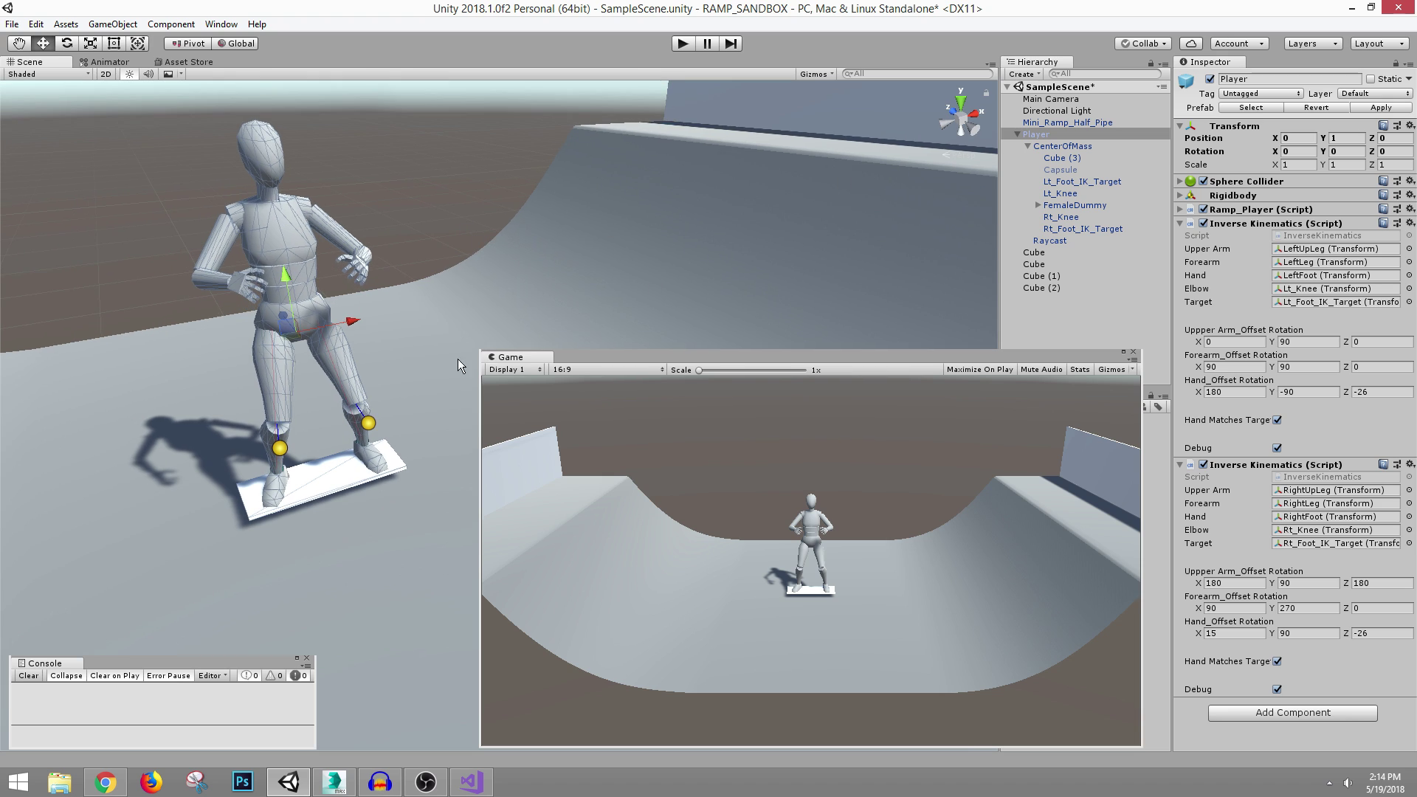
pyautogui.moveTo(658, 357); pyautogui.dragTo(733, 705)
pyautogui.keyDown('alt'); pyautogui.moveTo(275, 370); pyautogui.dragTo(435, 340); pyautogui.keyUp('alt')
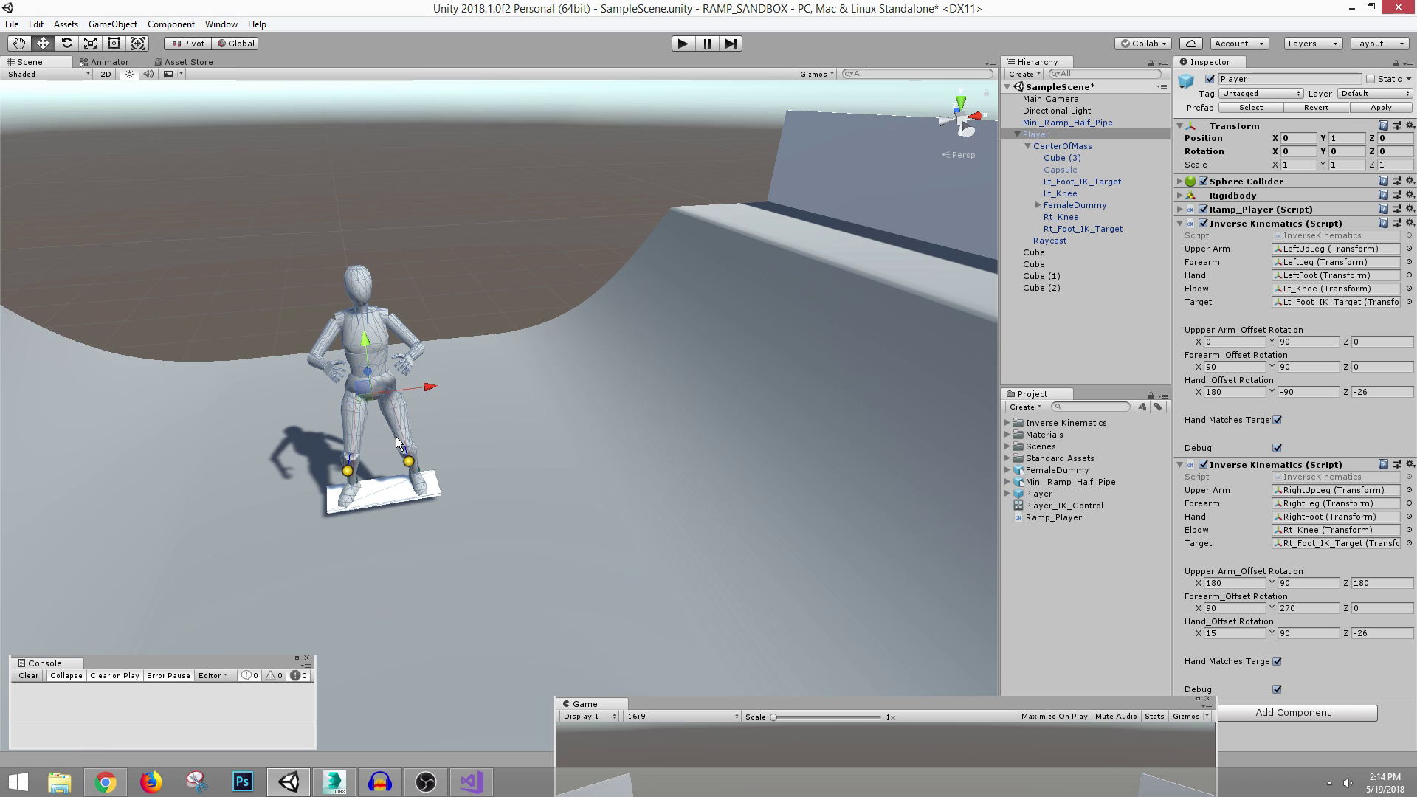
pyautogui.keyDown('alt'); pyautogui.moveTo(397, 427); pyautogui.dragTo(515, 436); pyautogui.keyUp('alt')
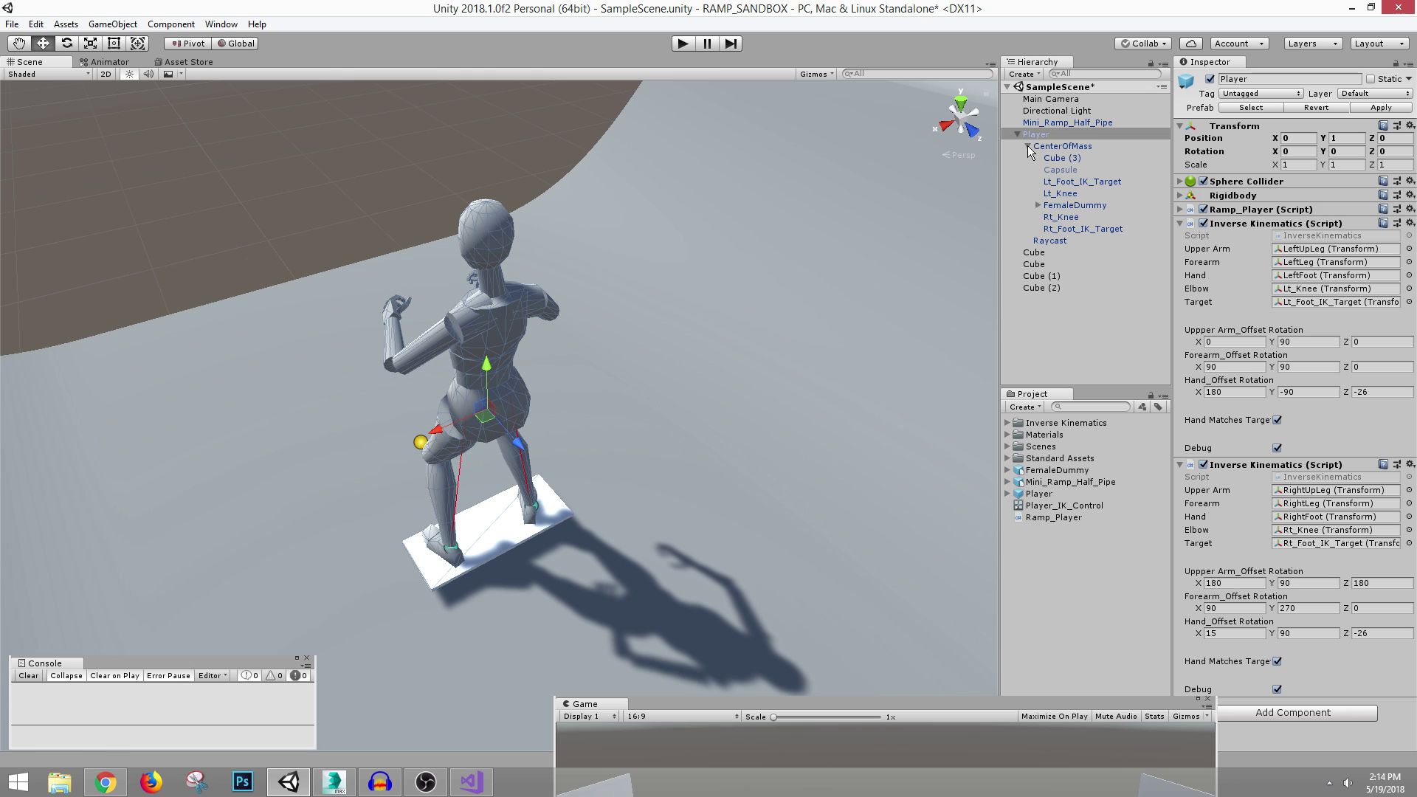
pyautogui.keyDown('alt'); pyautogui.moveTo(732, 326); pyautogui.dragTo(627, 288); pyautogui.keyUp('alt')
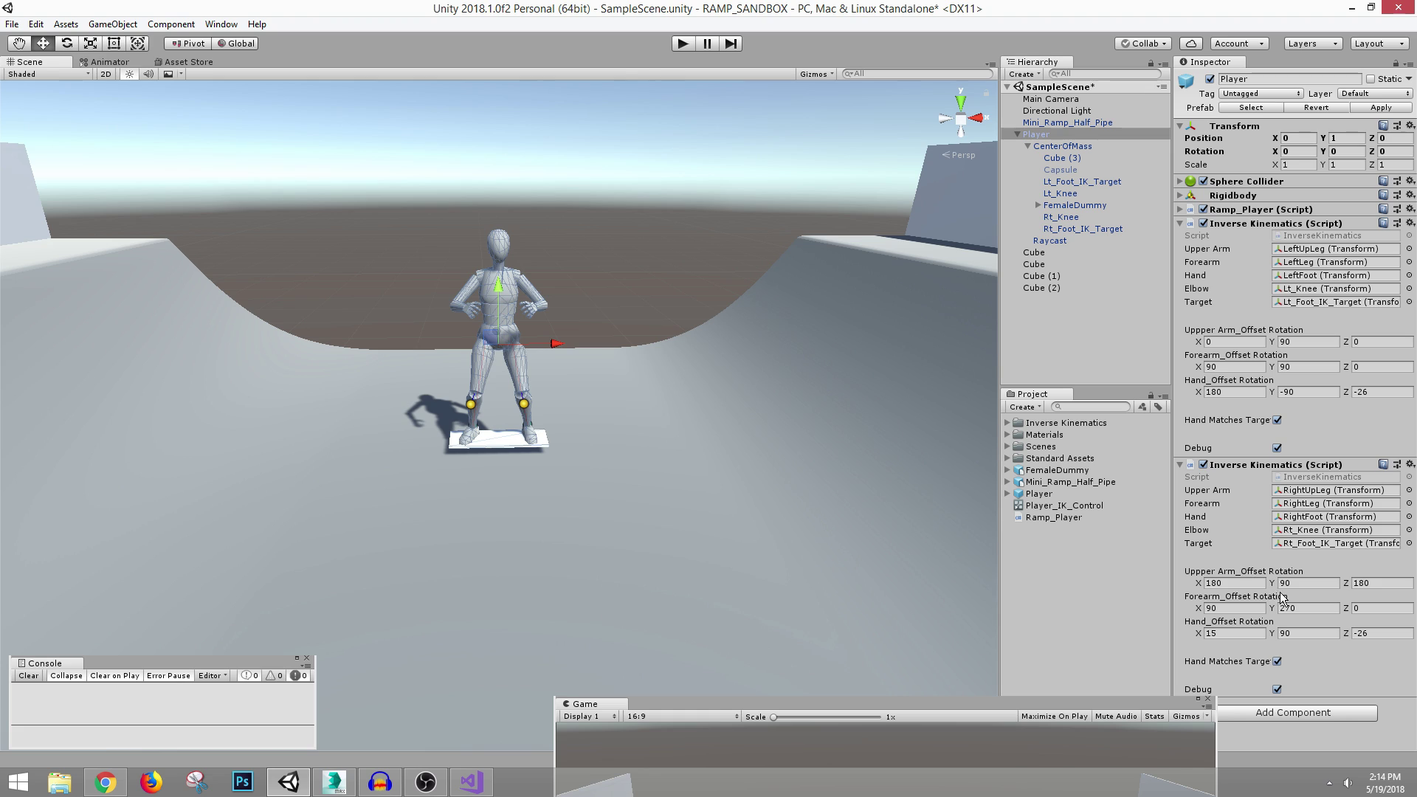
# - Locate the left leg's Upper Arm, Forearm and Hand bones from the first Inverse Kinematics component in the skater's skeleton
pyautogui.click(1288, 249)
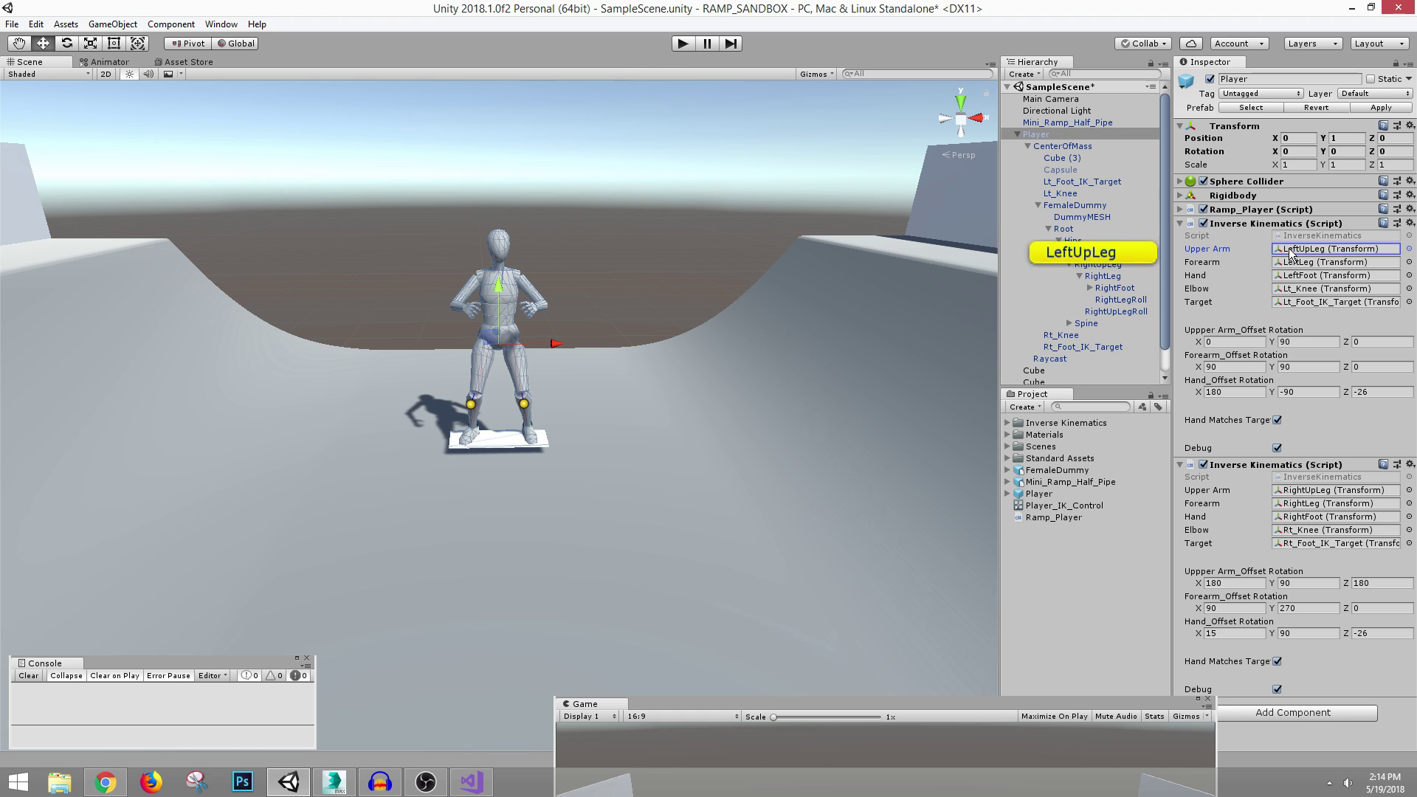
pyautogui.click(1296, 262)
pyautogui.click(1298, 275)
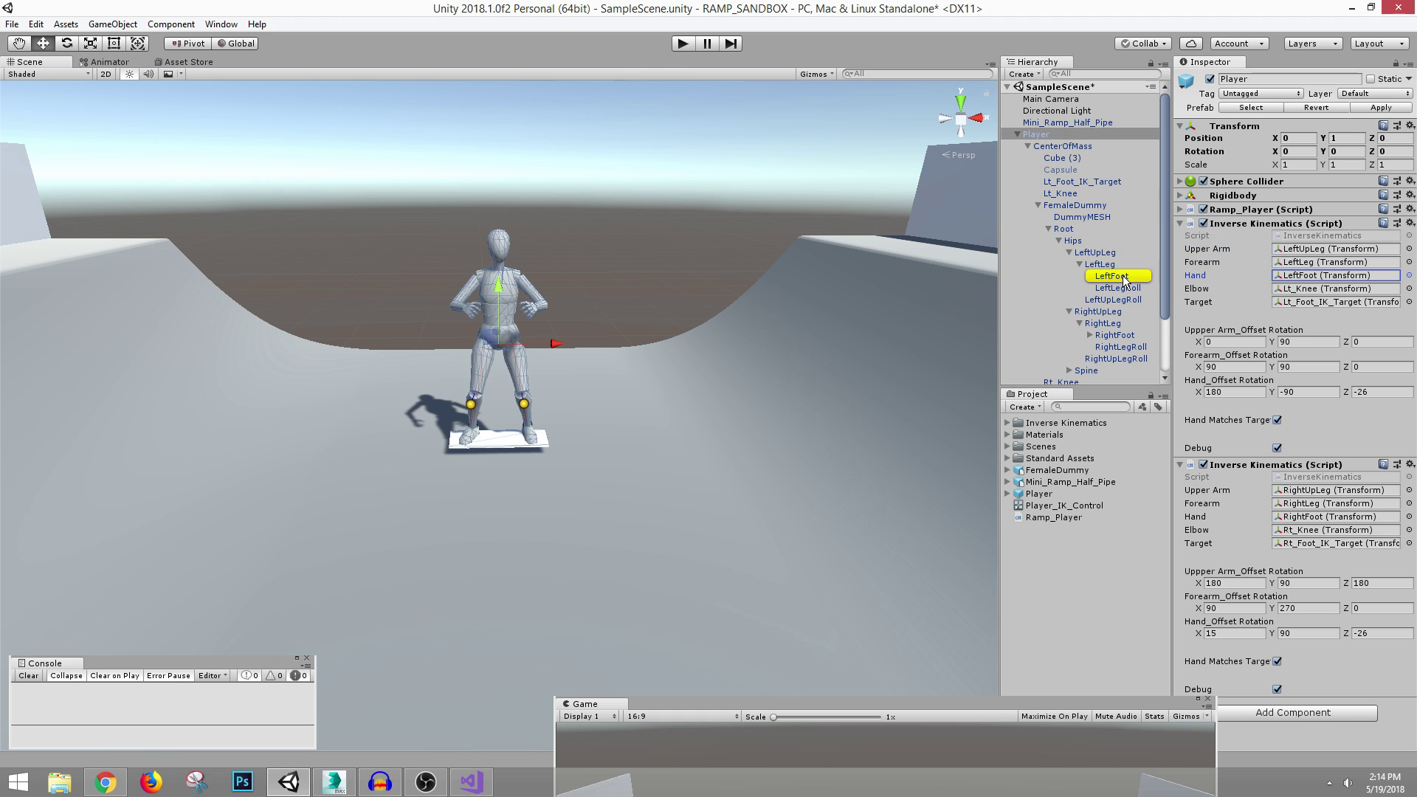
# - Switch to Chrome, view the asset publisher's page, reopen the Inverse Kinematics asset, and return to Unity
pyautogui.click(106, 782)
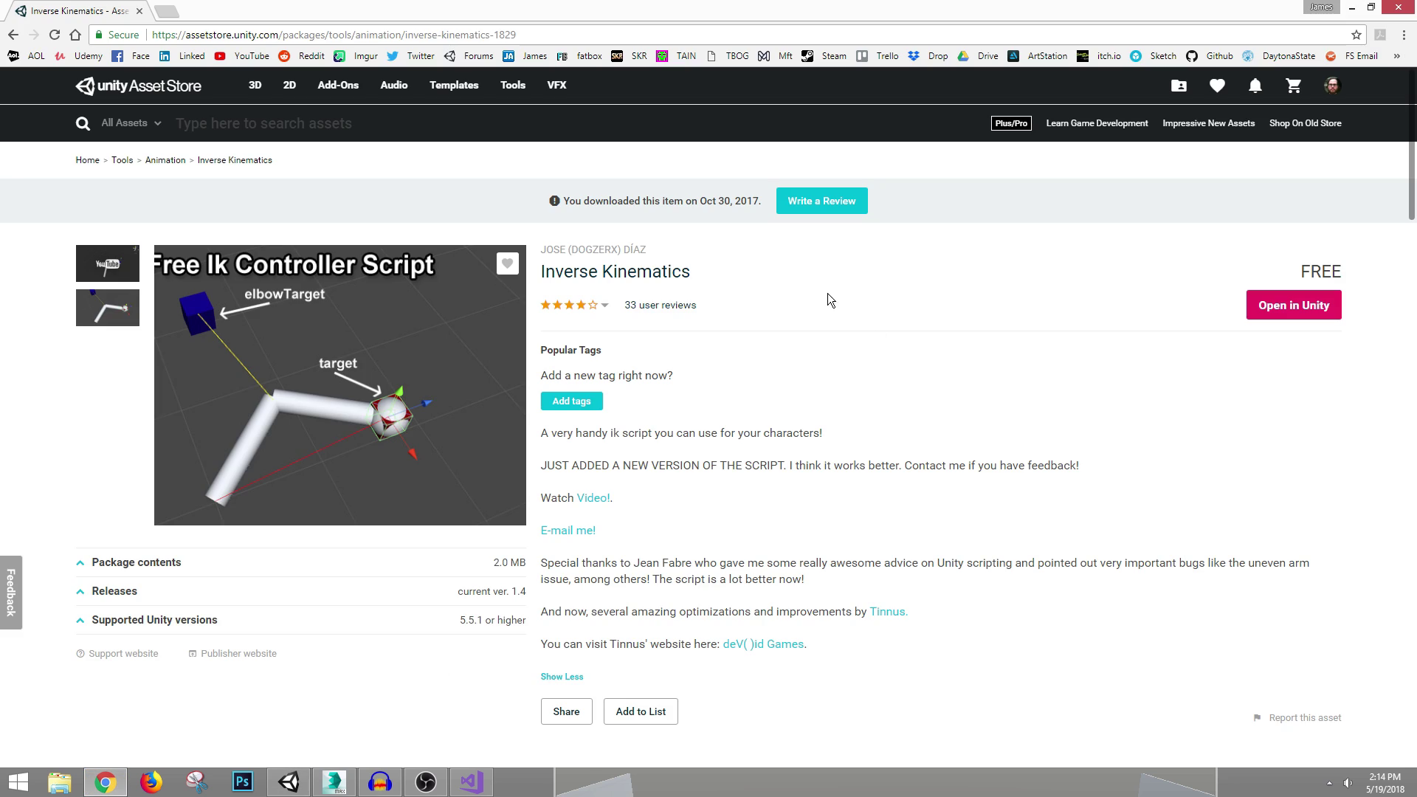
pyautogui.click(567, 251)
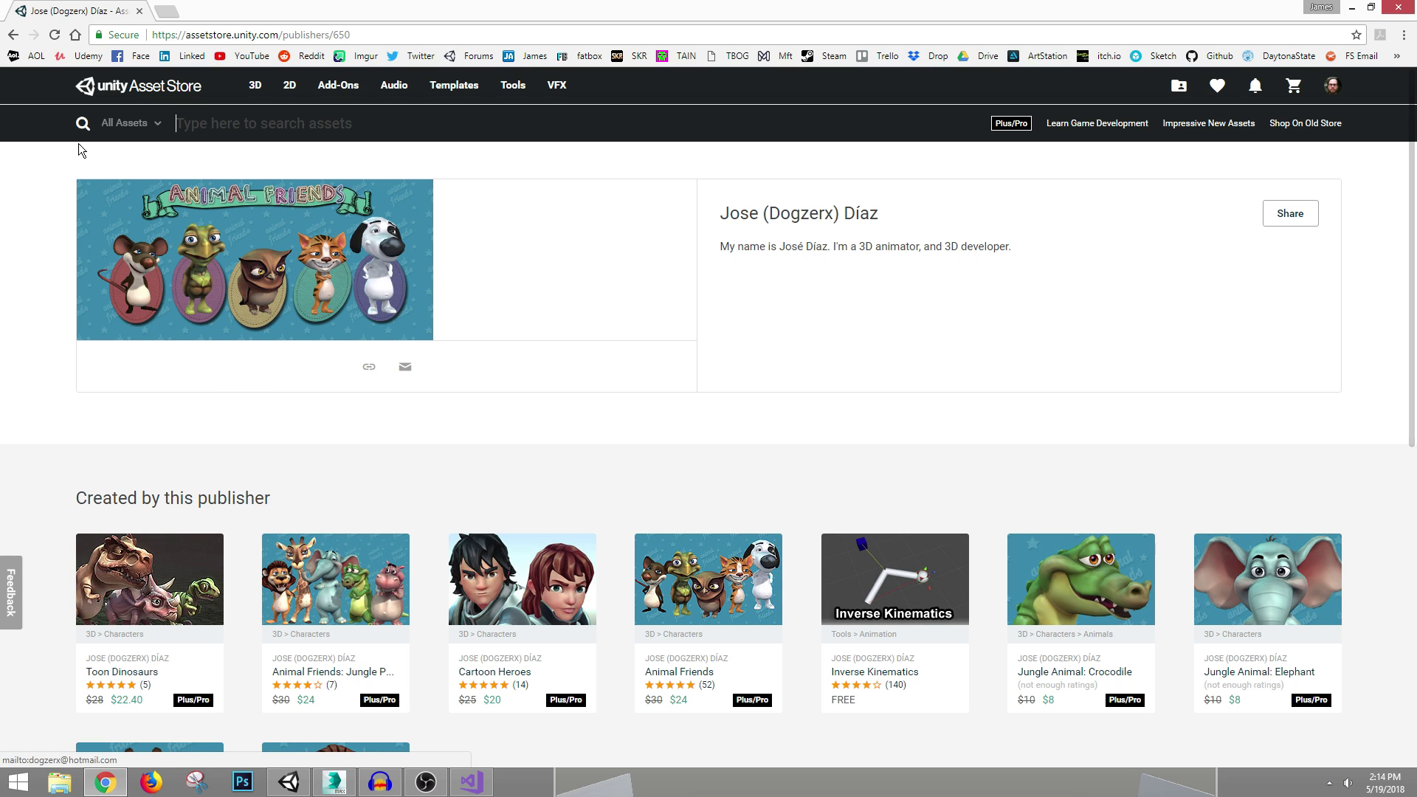
pyautogui.click(894, 583)
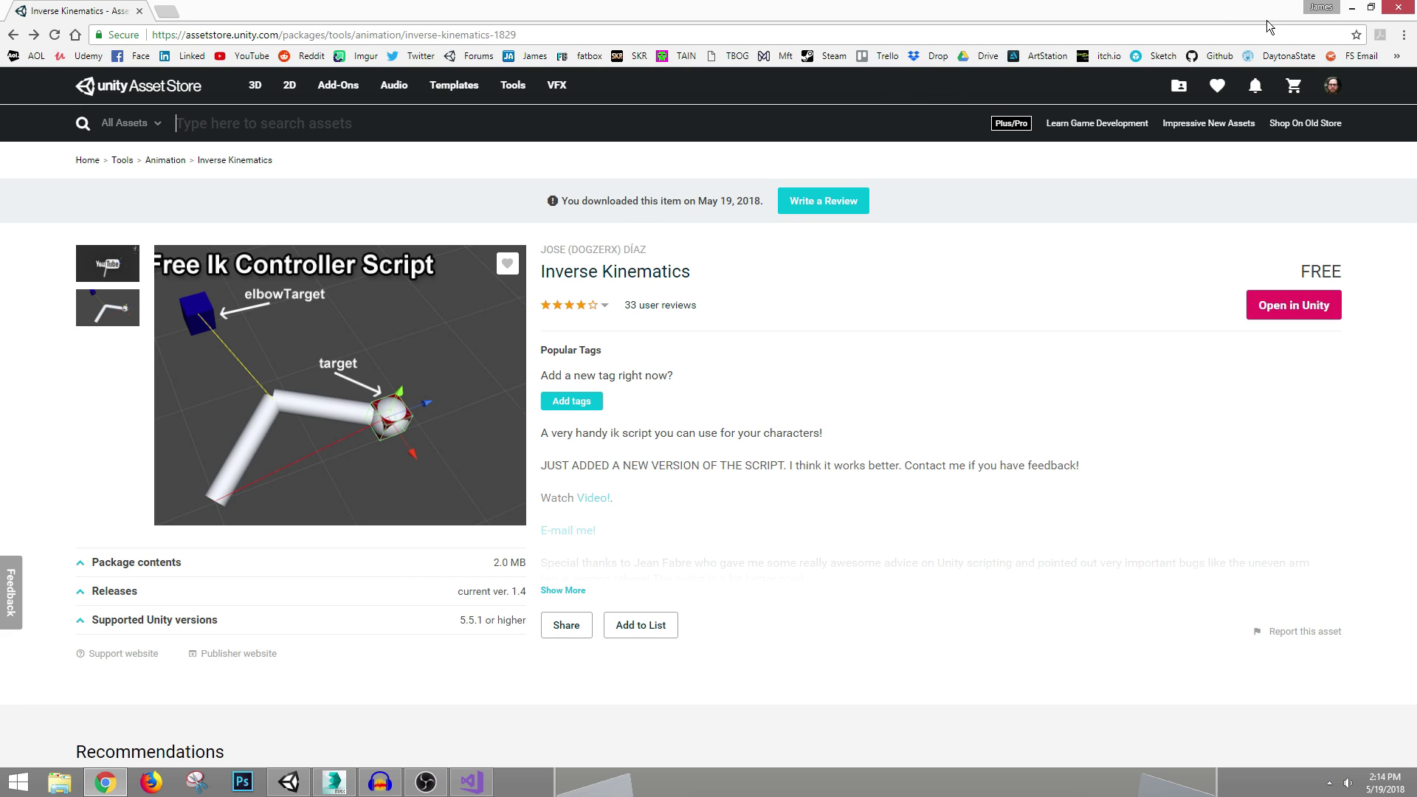
pyautogui.click(1351, 7)
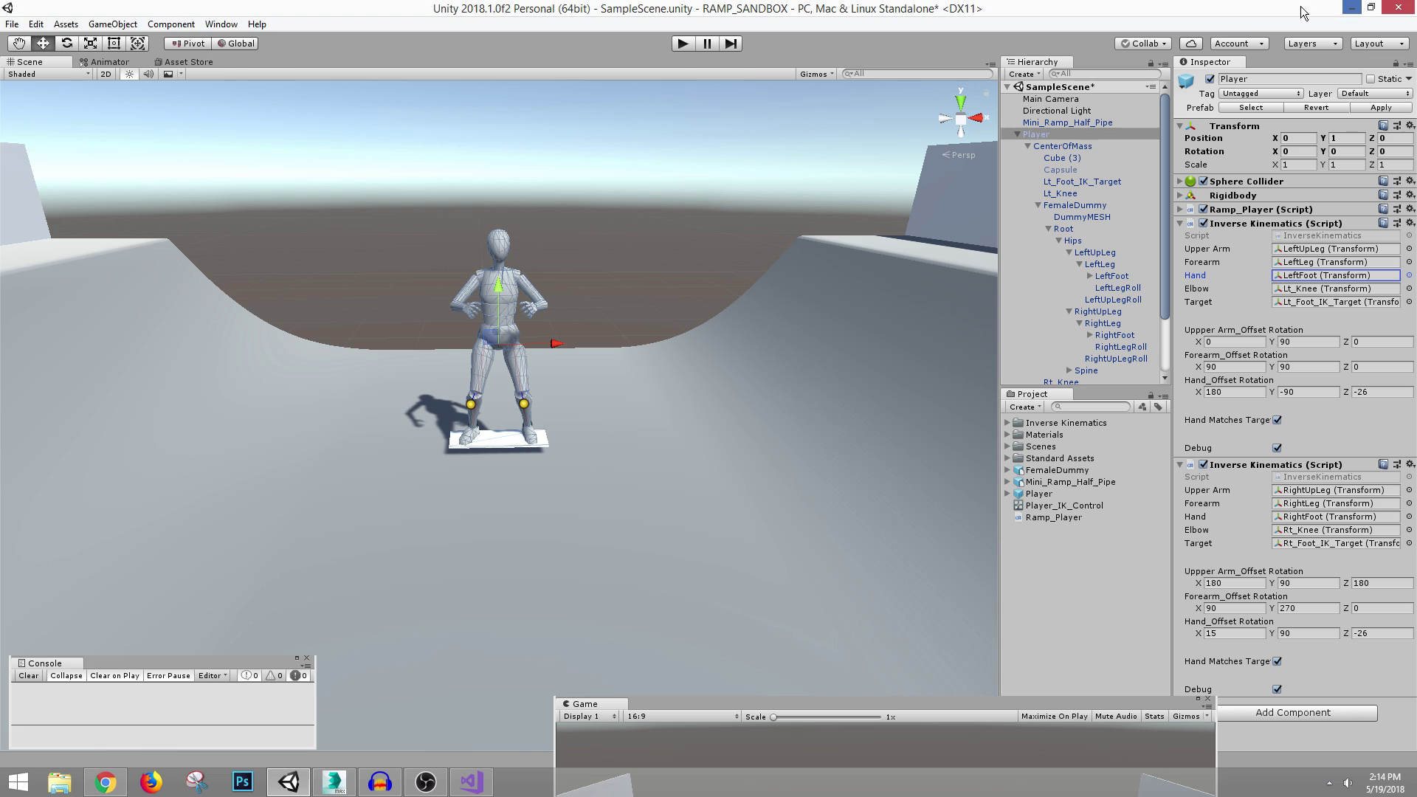
# - Collapse the FemaleDummy, CenterOfMass and Player hierarchies
pyautogui.click(1037, 204)
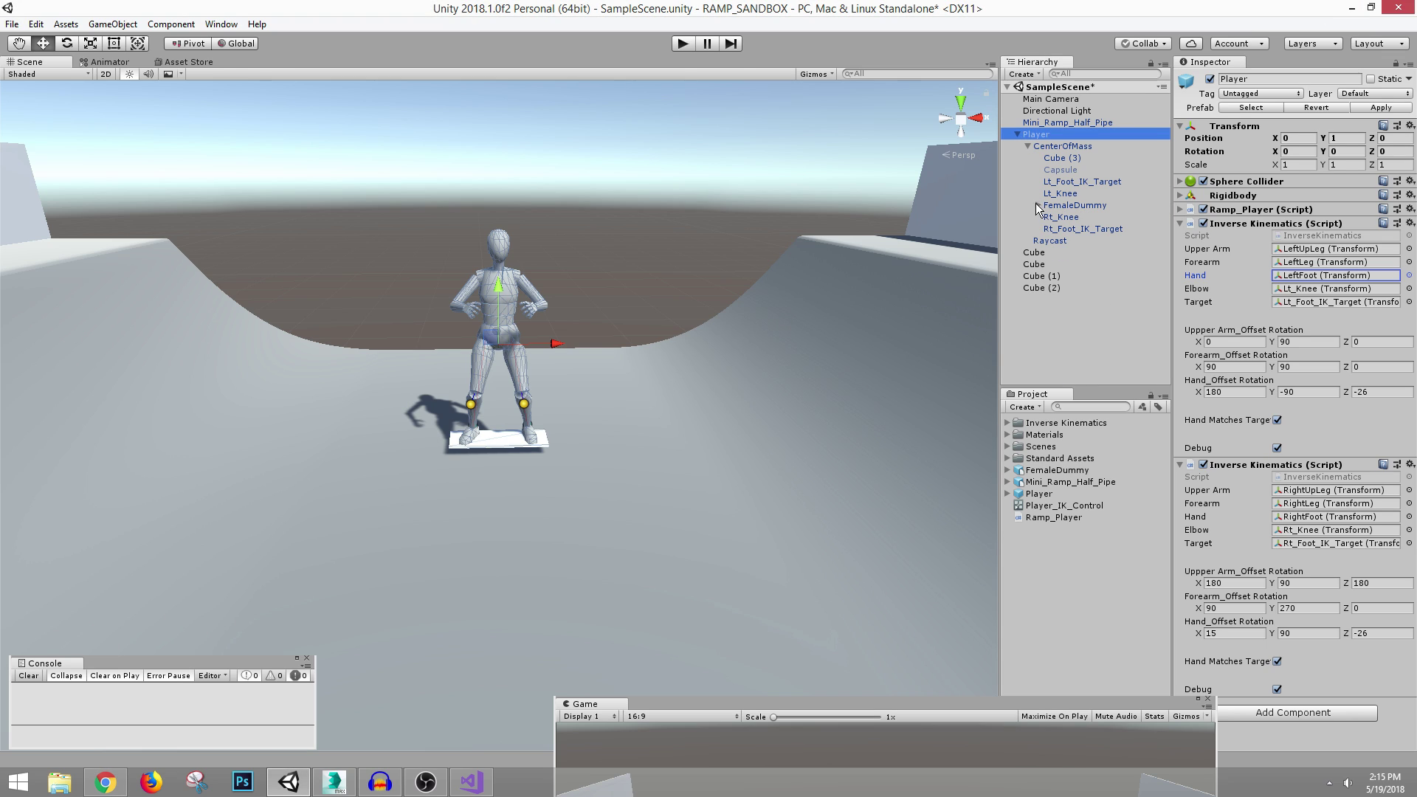
pyautogui.click(1027, 145)
pyautogui.click(1017, 135)
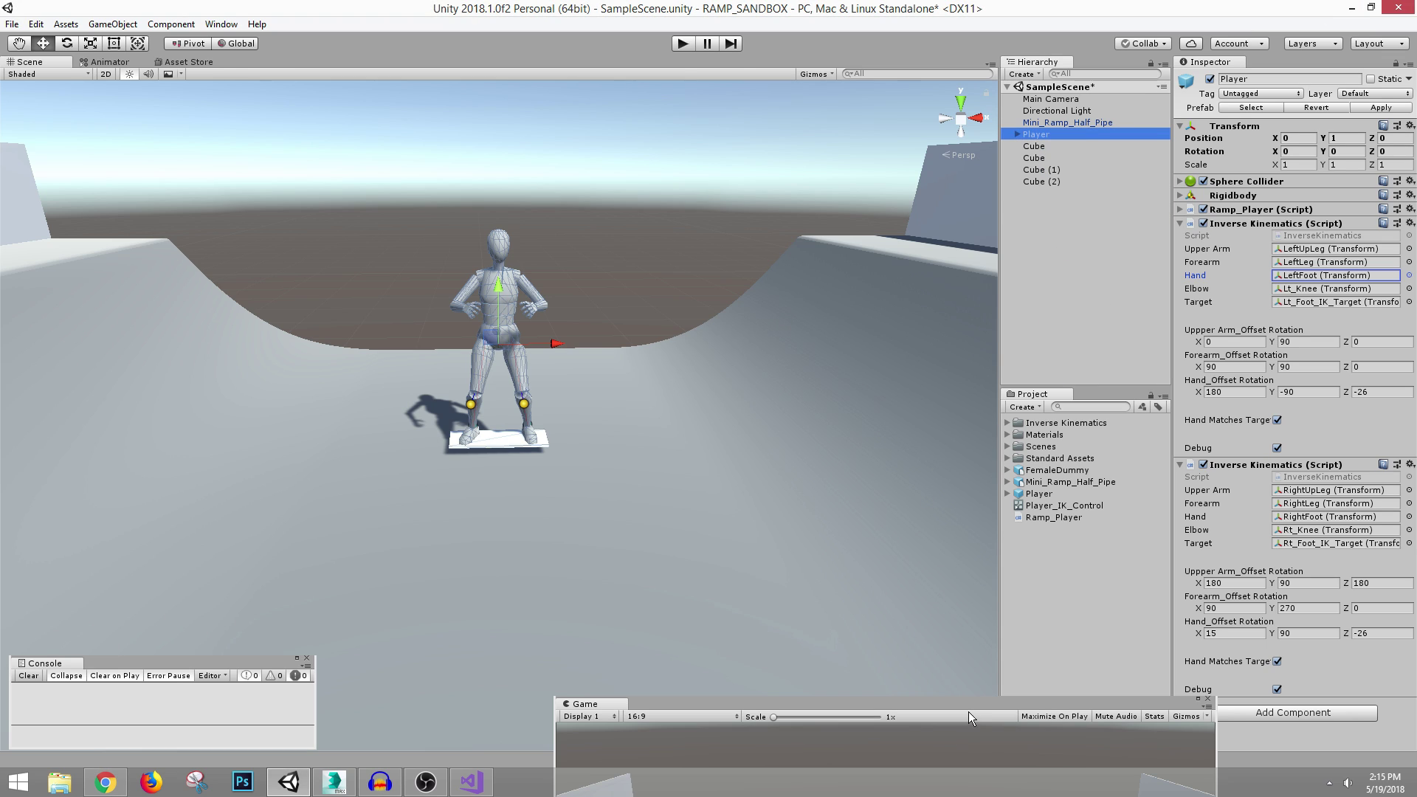
# - Select the FemaleDummy model asset and view its Animation import settings
pyautogui.keyDown('alt'); pyautogui.moveTo(737, 383); pyautogui.dragTo(516, 346); pyautogui.keyUp('alt')
pyautogui.click(1049, 471)
pyautogui.click(1300, 113)
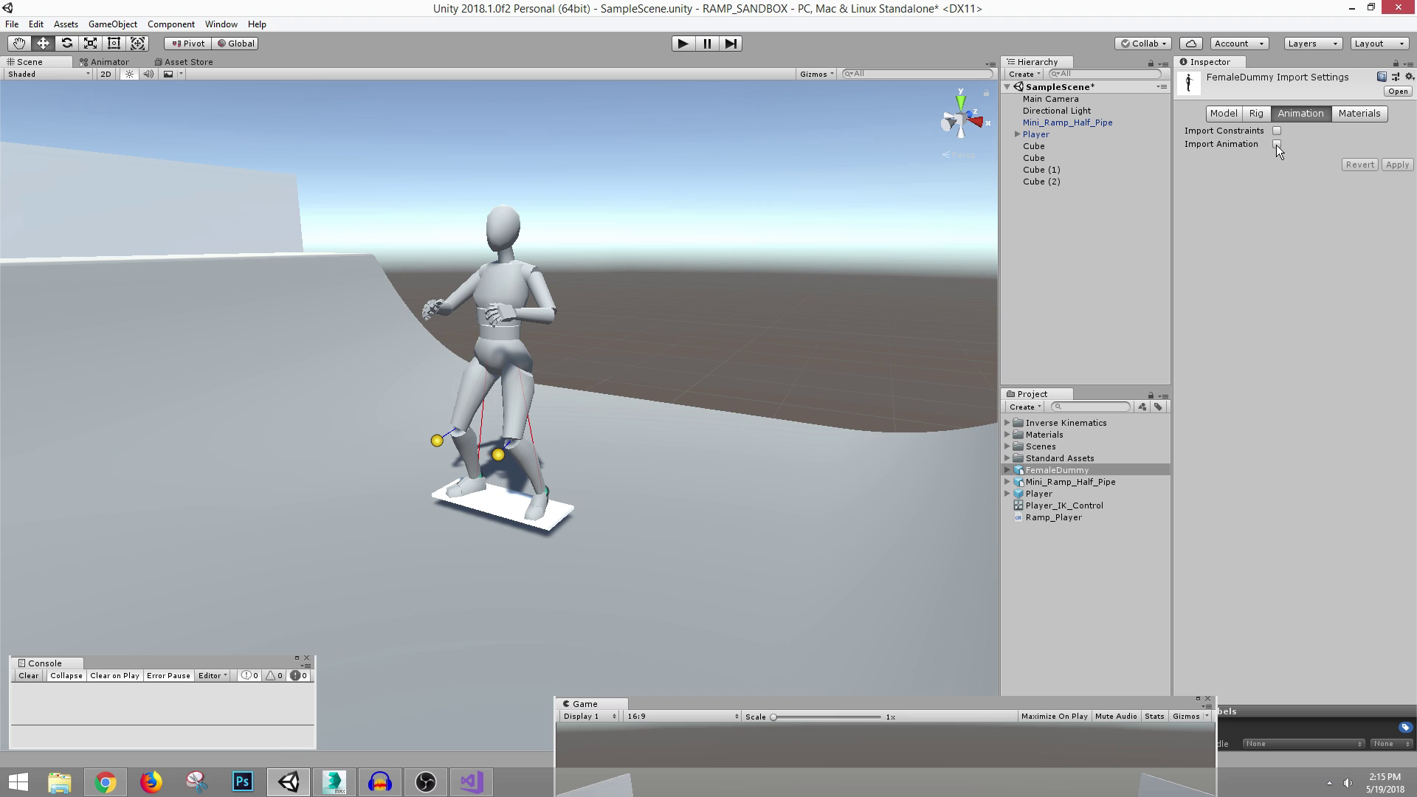
# - Reselect and expand Player, bring the Game view back up, and shrink it to uncover more of the scene
pyautogui.click(1033, 134)
pyautogui.click(1016, 135)
pyautogui.keyDown('alt'); pyautogui.moveTo(864, 183); pyautogui.dragTo(560, 402); pyautogui.keyUp('alt')
pyautogui.moveTo(754, 705); pyautogui.dragTo(716, 375)
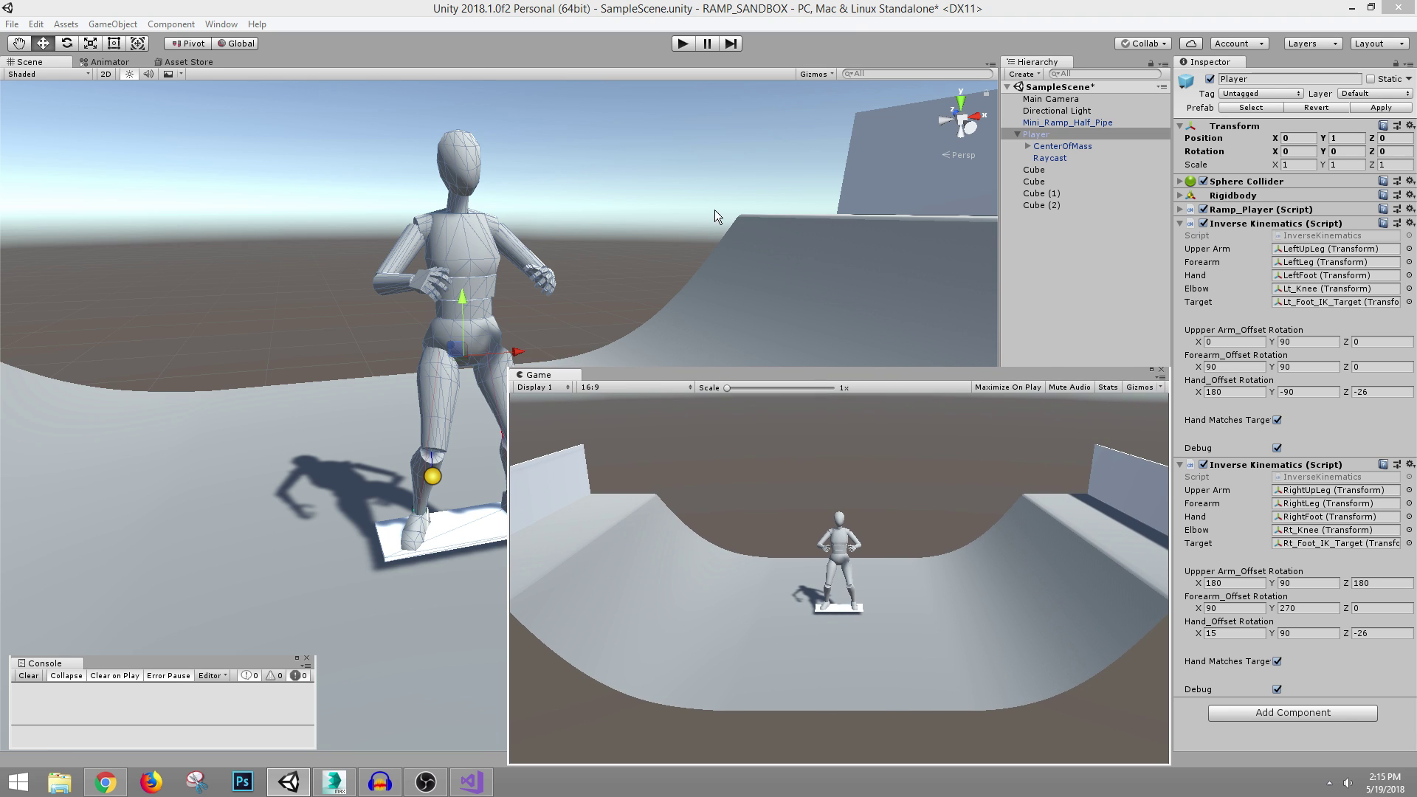
pyautogui.keyDown('alt'); pyautogui.moveTo(715, 212); pyautogui.dragTo(1097, 309); pyautogui.keyUp('alt')
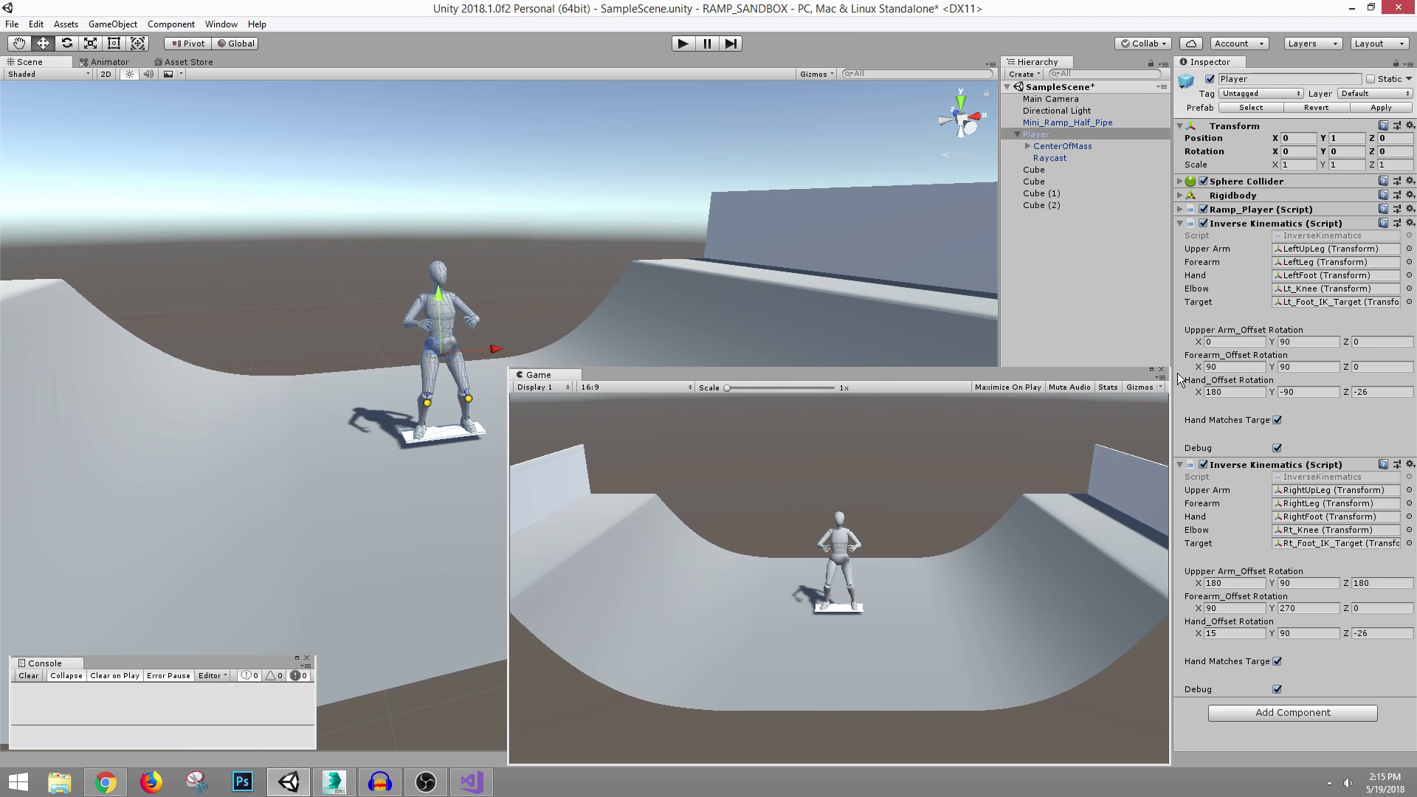
pyautogui.moveTo(1167, 369); pyautogui.dragTo(1091, 463)
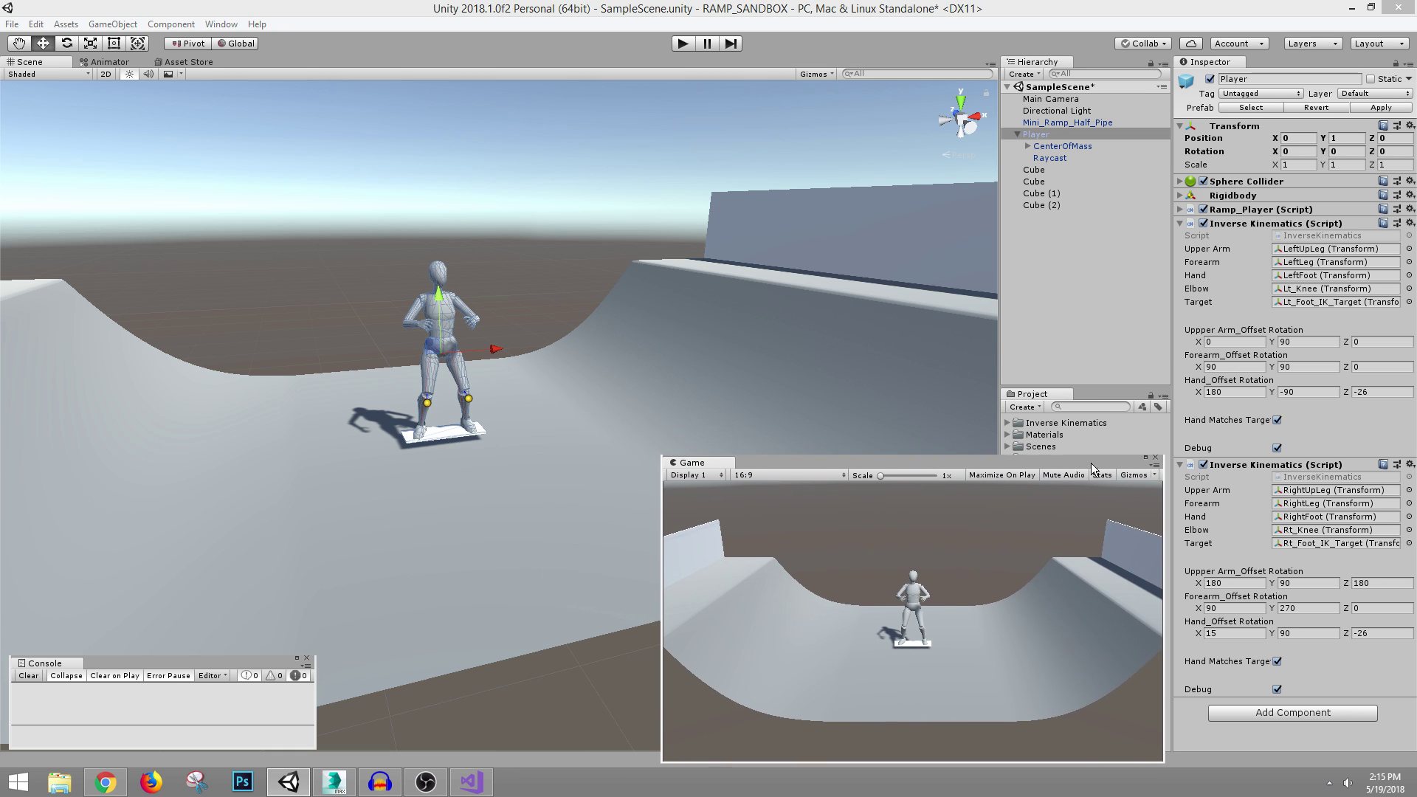
# - Locate the left foot's IK Target from Player's first Inverse Kinematics component, collapse Player, and view the skater from the front
pyautogui.scroll(3, 746, 317)
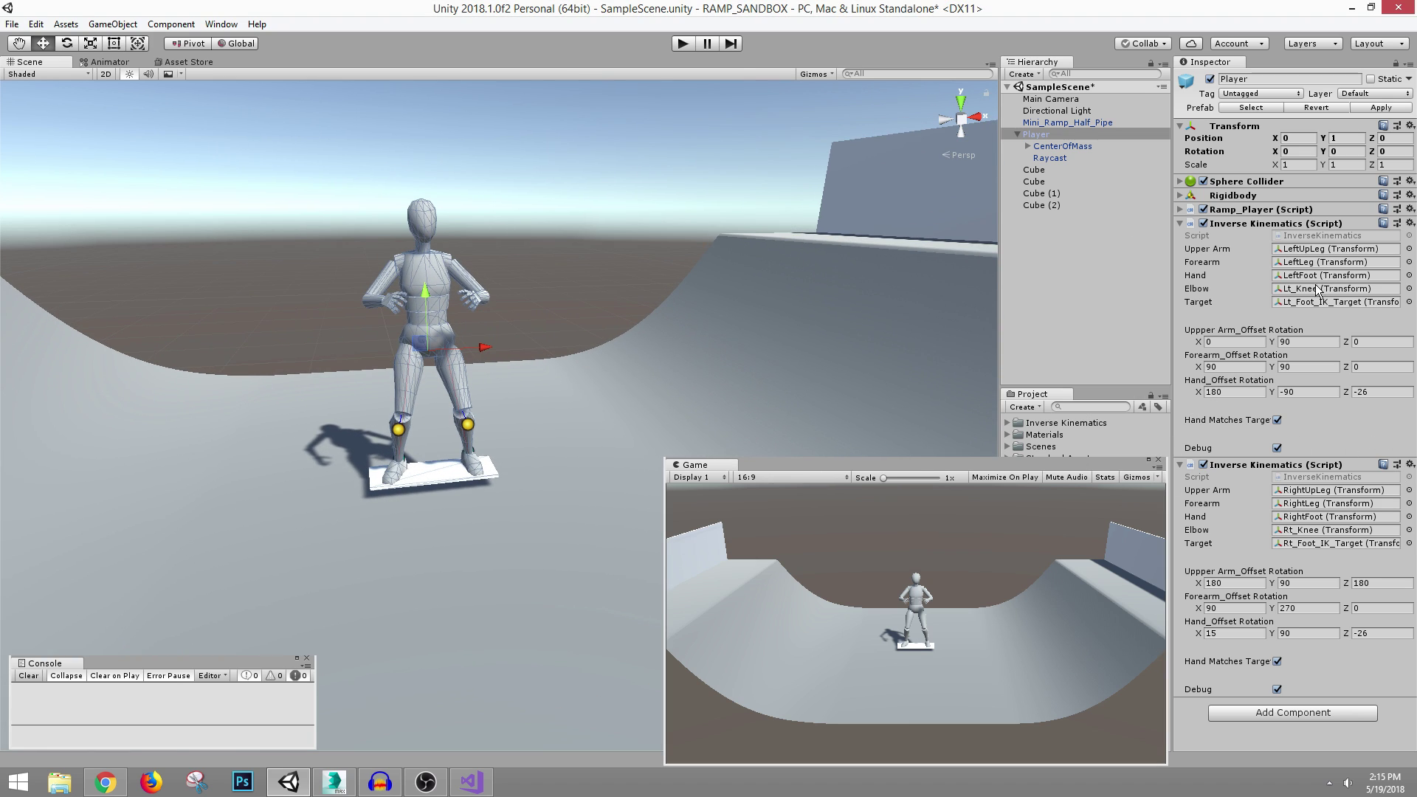
pyautogui.click(1306, 302)
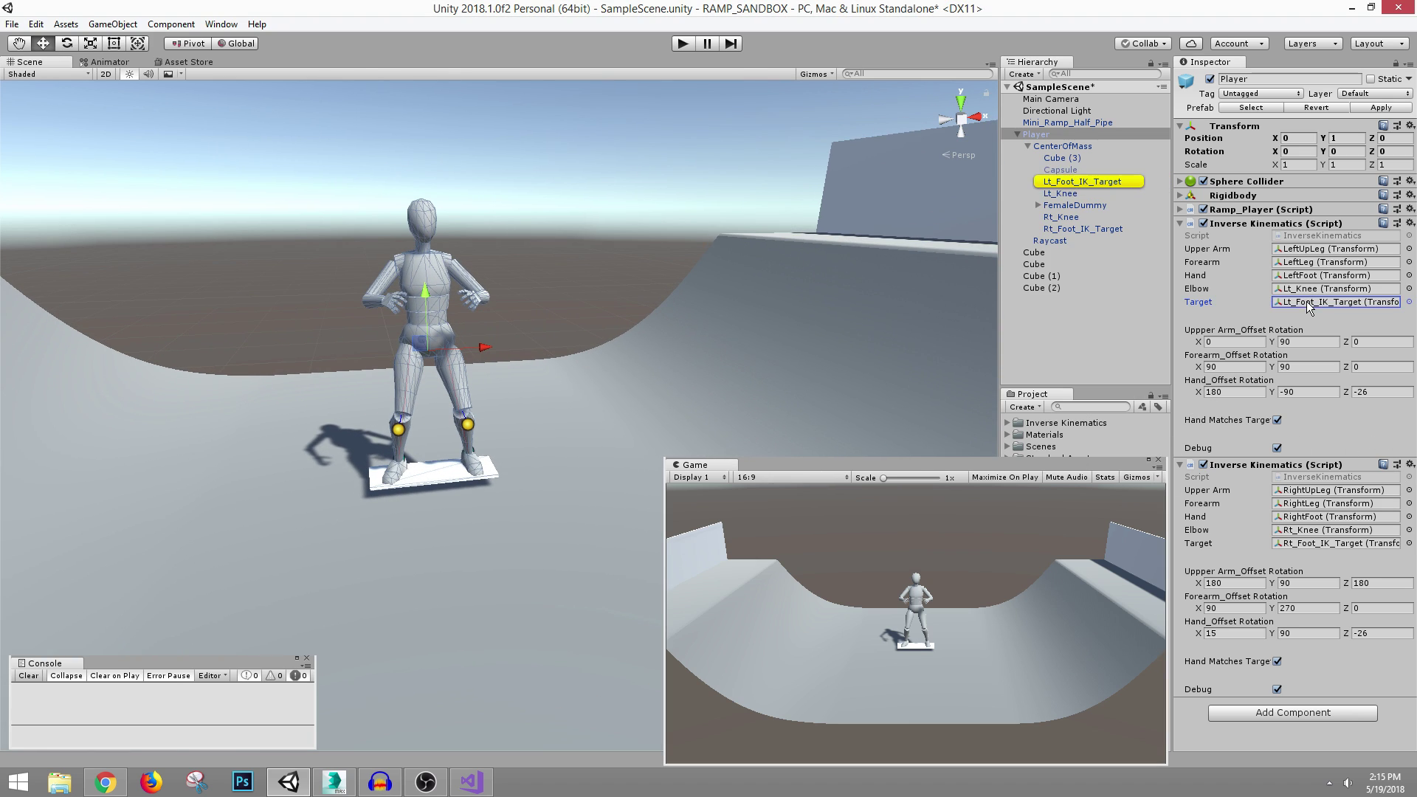
pyautogui.click(1016, 135)
pyautogui.keyDown('alt'); pyautogui.moveTo(782, 325); pyautogui.dragTo(689, 291); pyautogui.keyUp('alt')
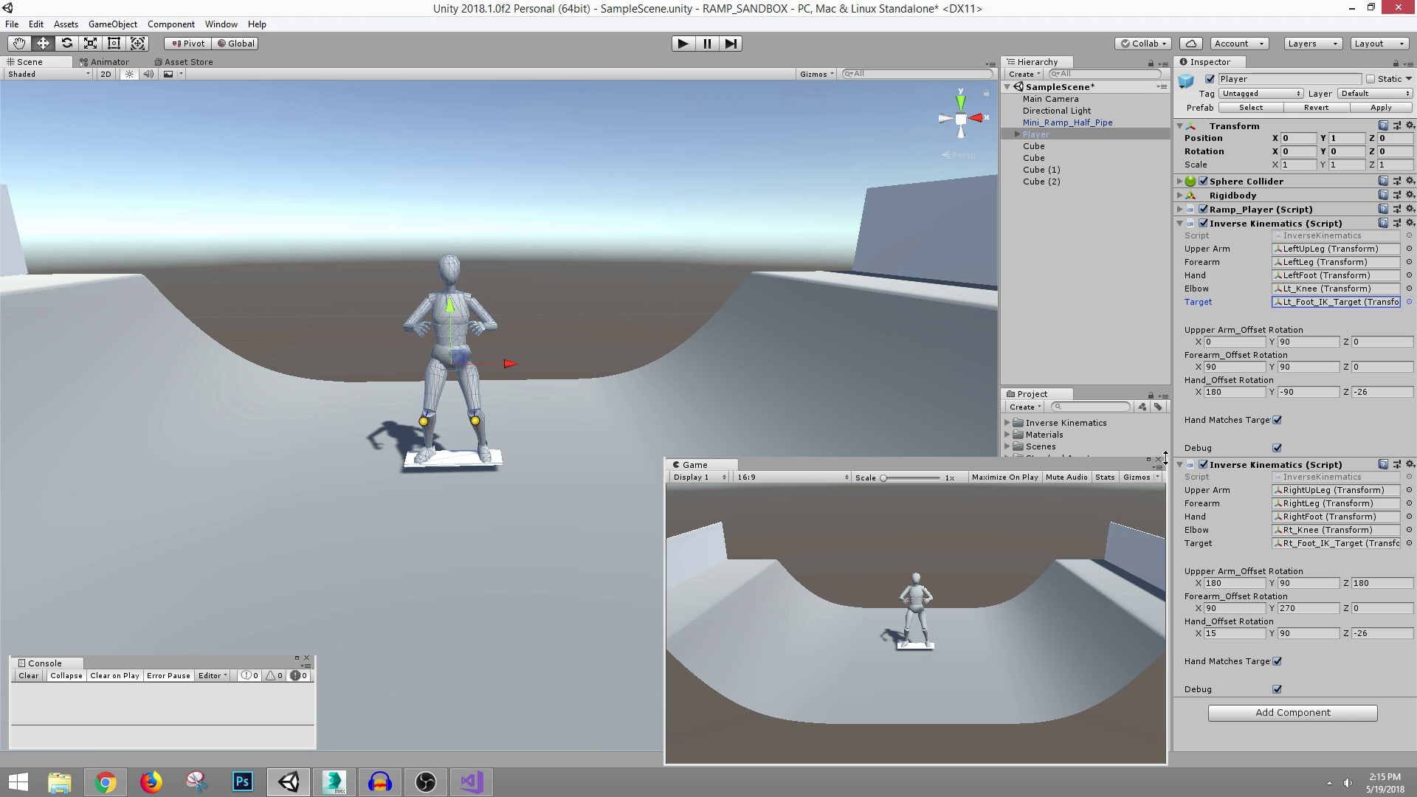
# - Enlarge the Game view, play-test the skater's ride on the half-pipe, stop play mode, and view the skater up close
pyautogui.moveTo(1164, 458); pyautogui.dragTo(1272, 400)
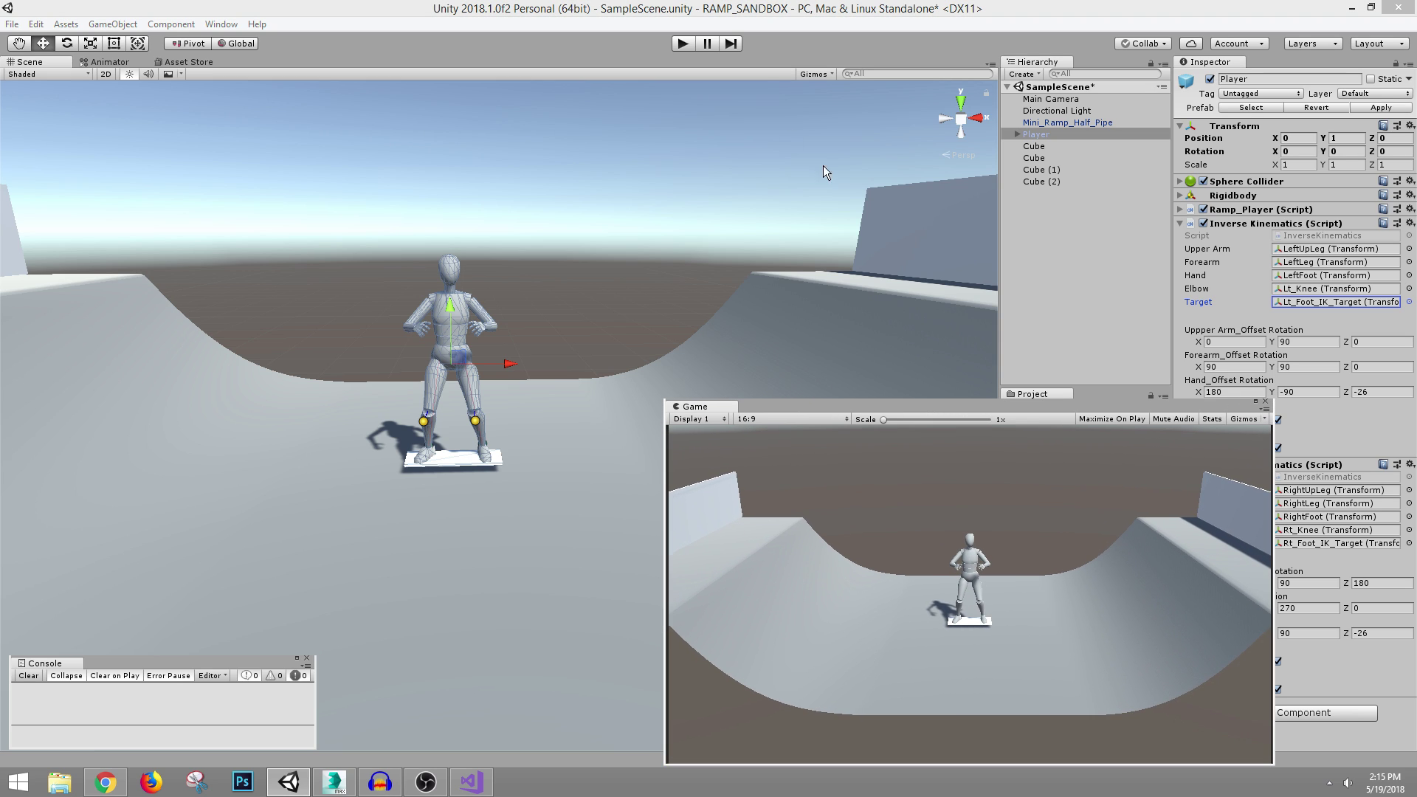
pyautogui.click(680, 43)
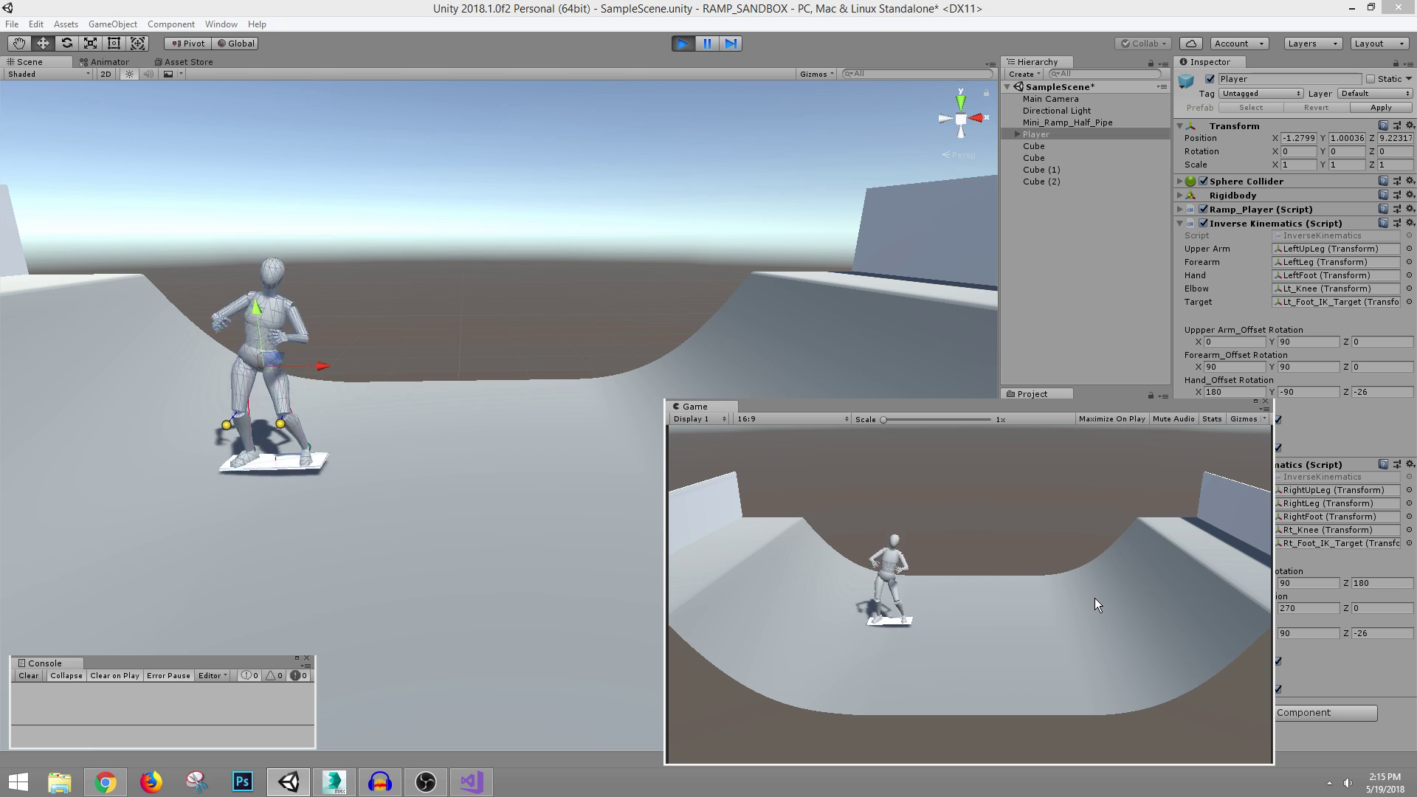
pyautogui.click(677, 45)
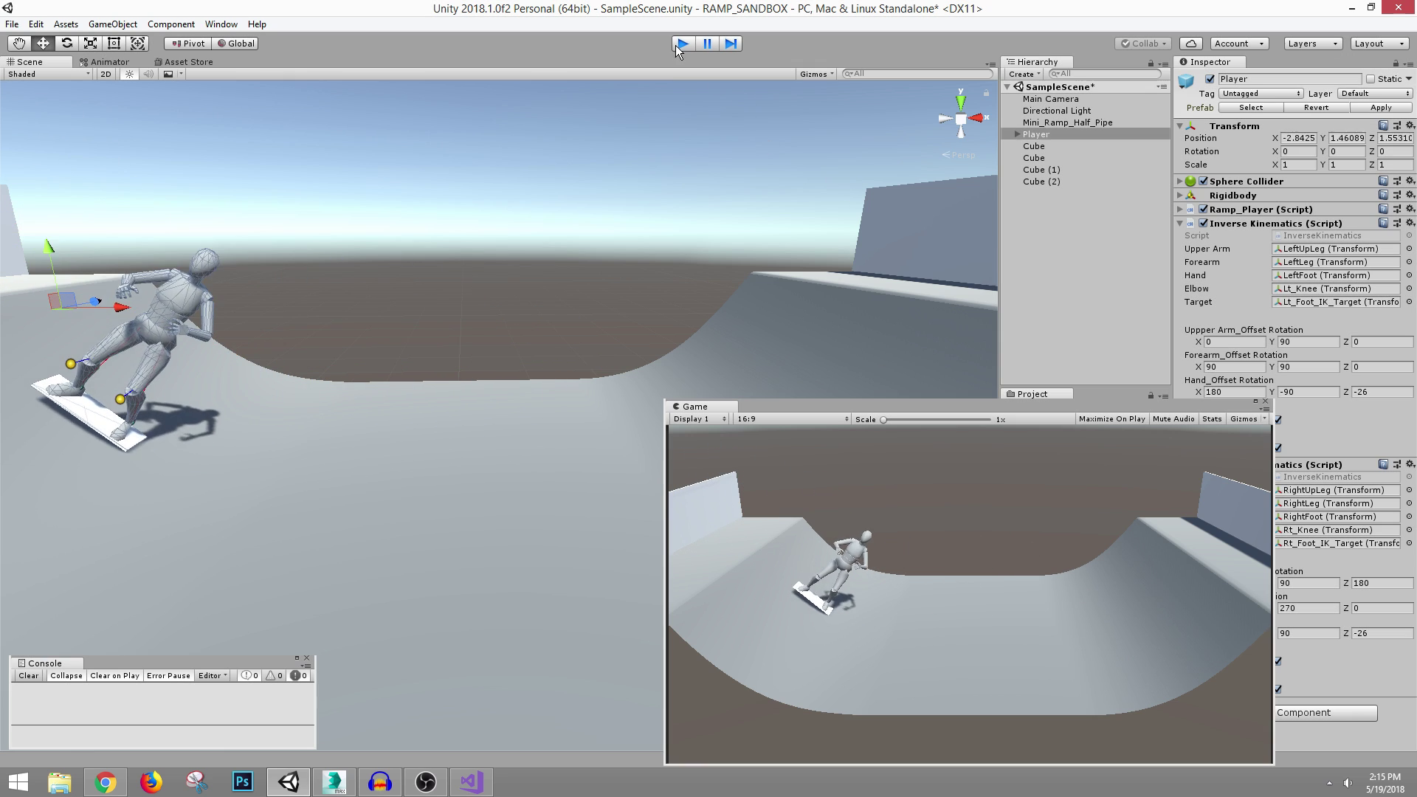
pyautogui.scroll(5, 464, 310)
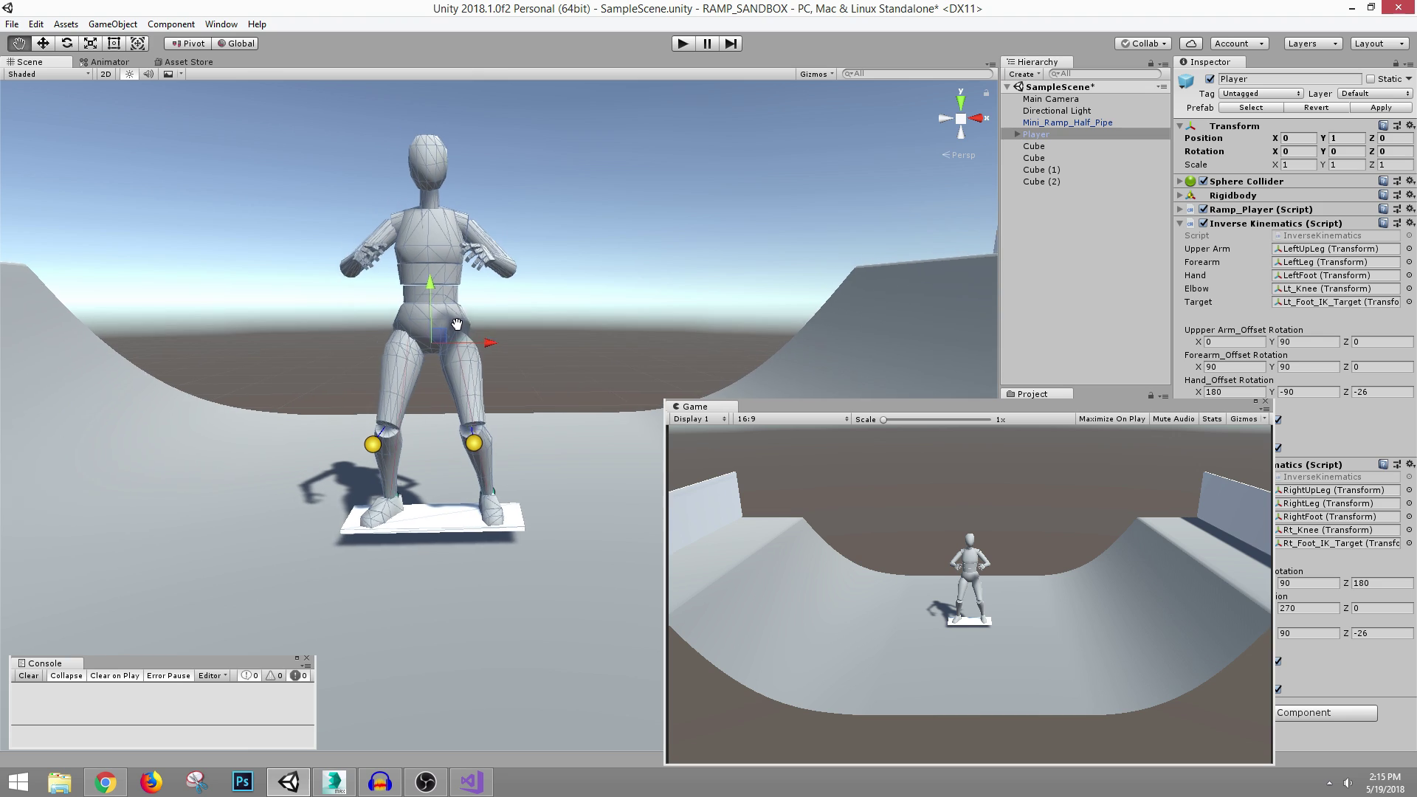
# - Save the current scene and the RAMP_SANDBOX project
pyautogui.moveTo(457, 324); pyautogui.dragTo(472, 326, button='middle')
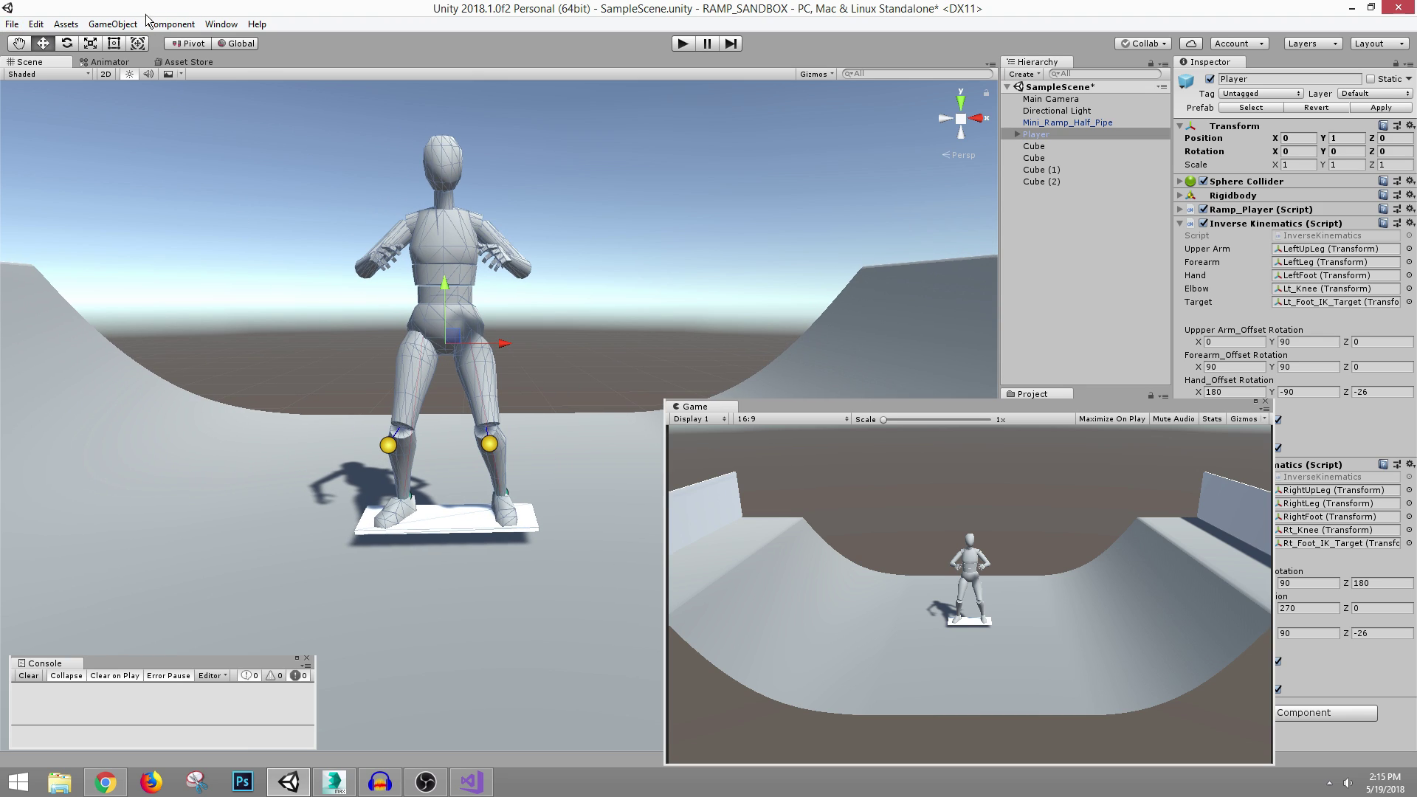
pyautogui.click(12, 25)
pyautogui.click(44, 79)
pyautogui.click(12, 26)
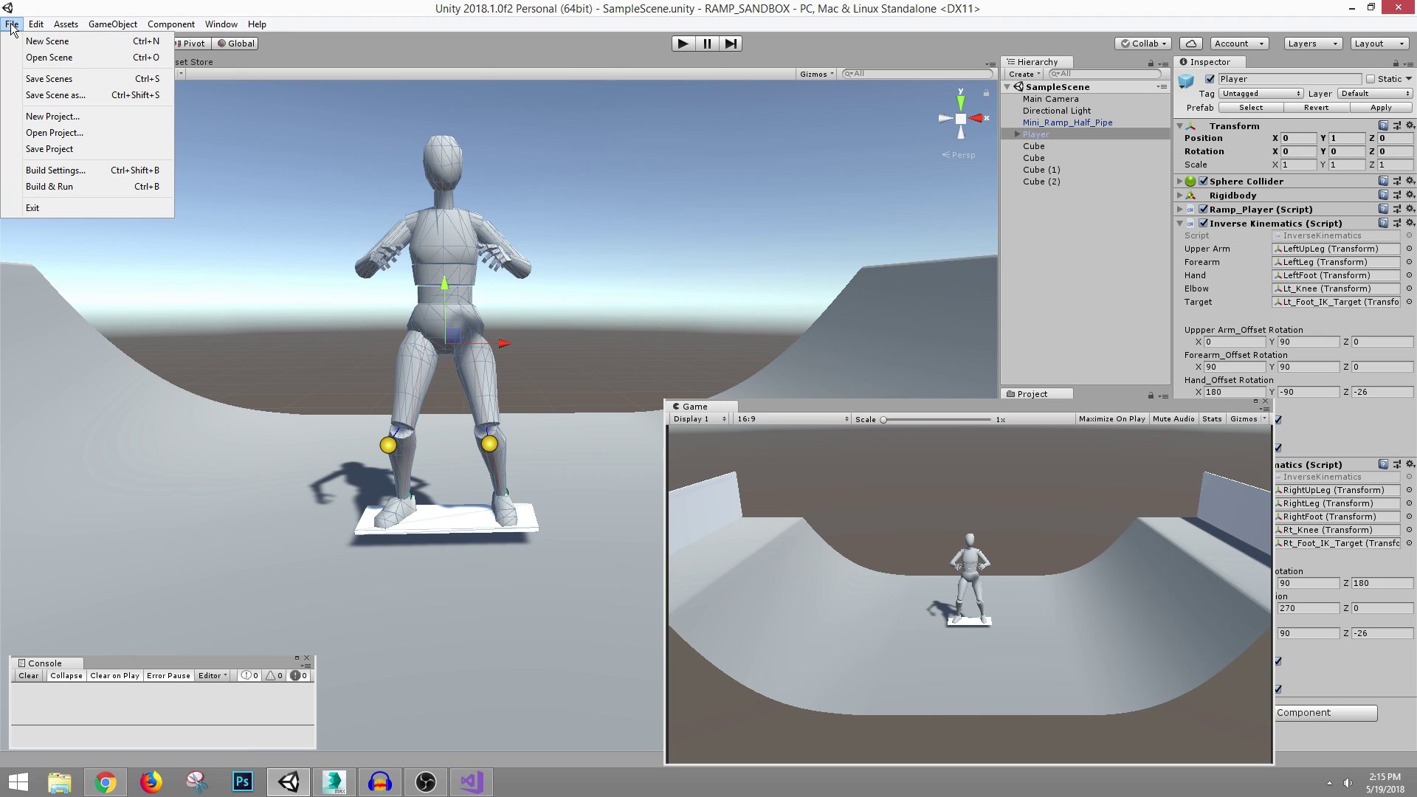
pyautogui.click(50, 149)
# - Deselect Player, then shift the floating Game view slightly and narrow it
pyautogui.click(865, 207)
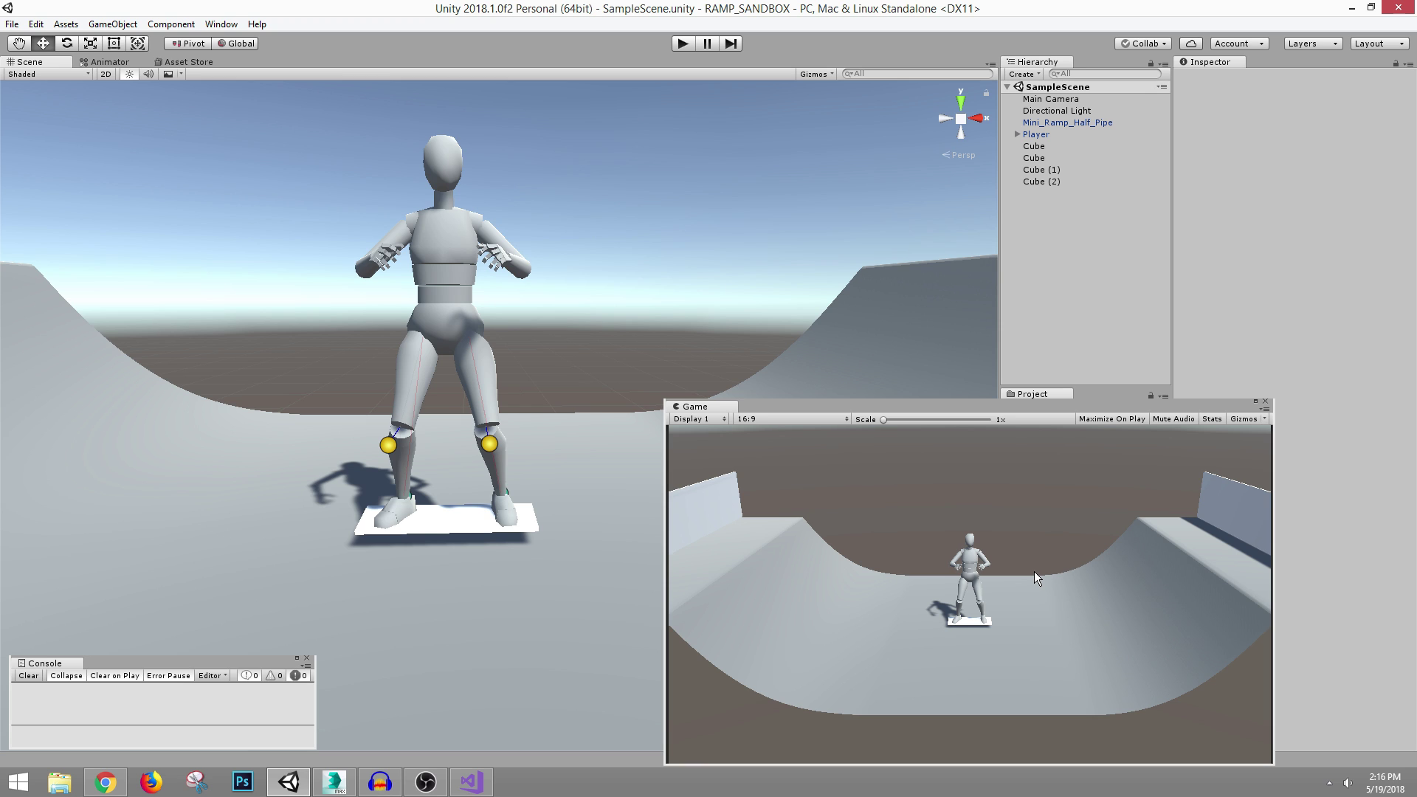
pyautogui.moveTo(980, 406); pyautogui.dragTo(995, 401)
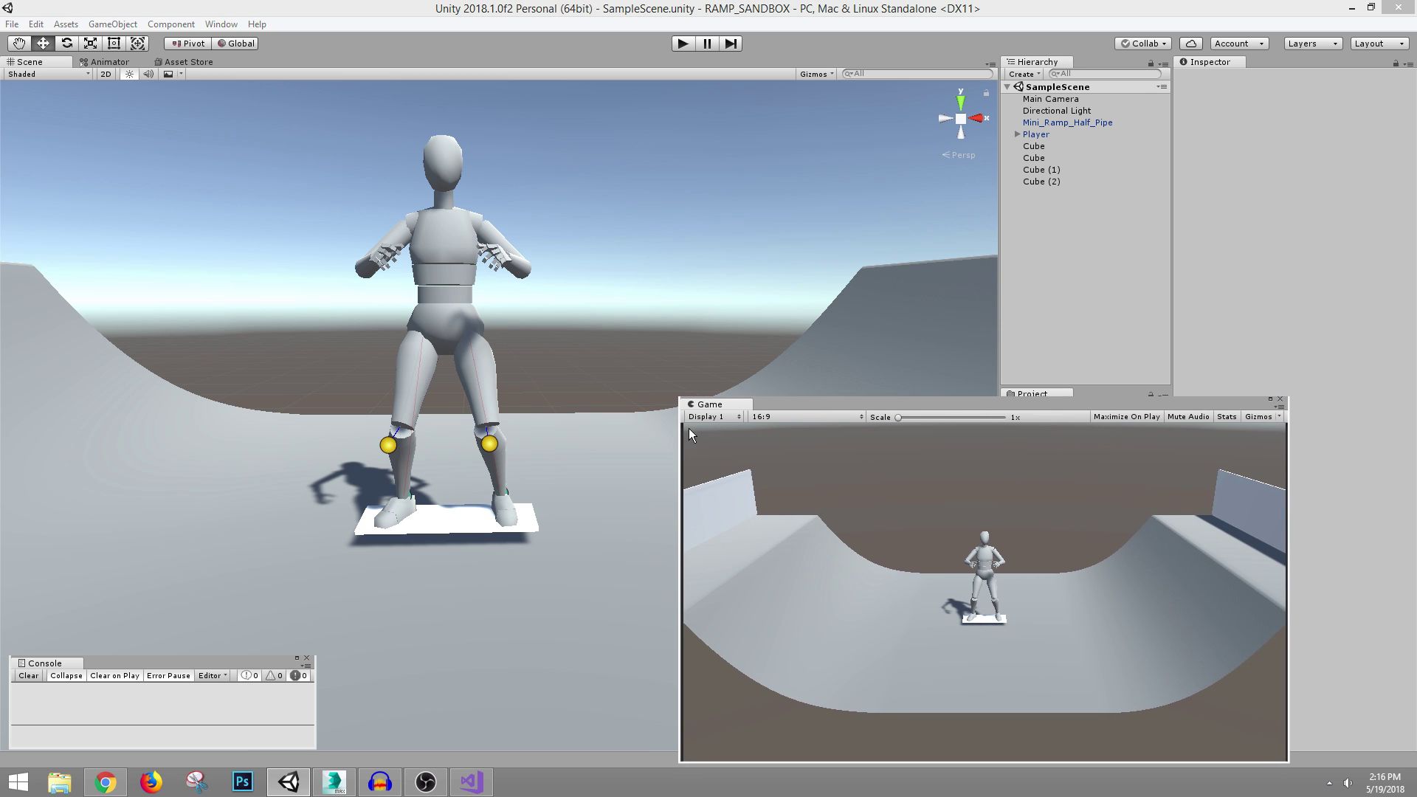
pyautogui.moveTo(680, 417); pyautogui.dragTo(685, 416)
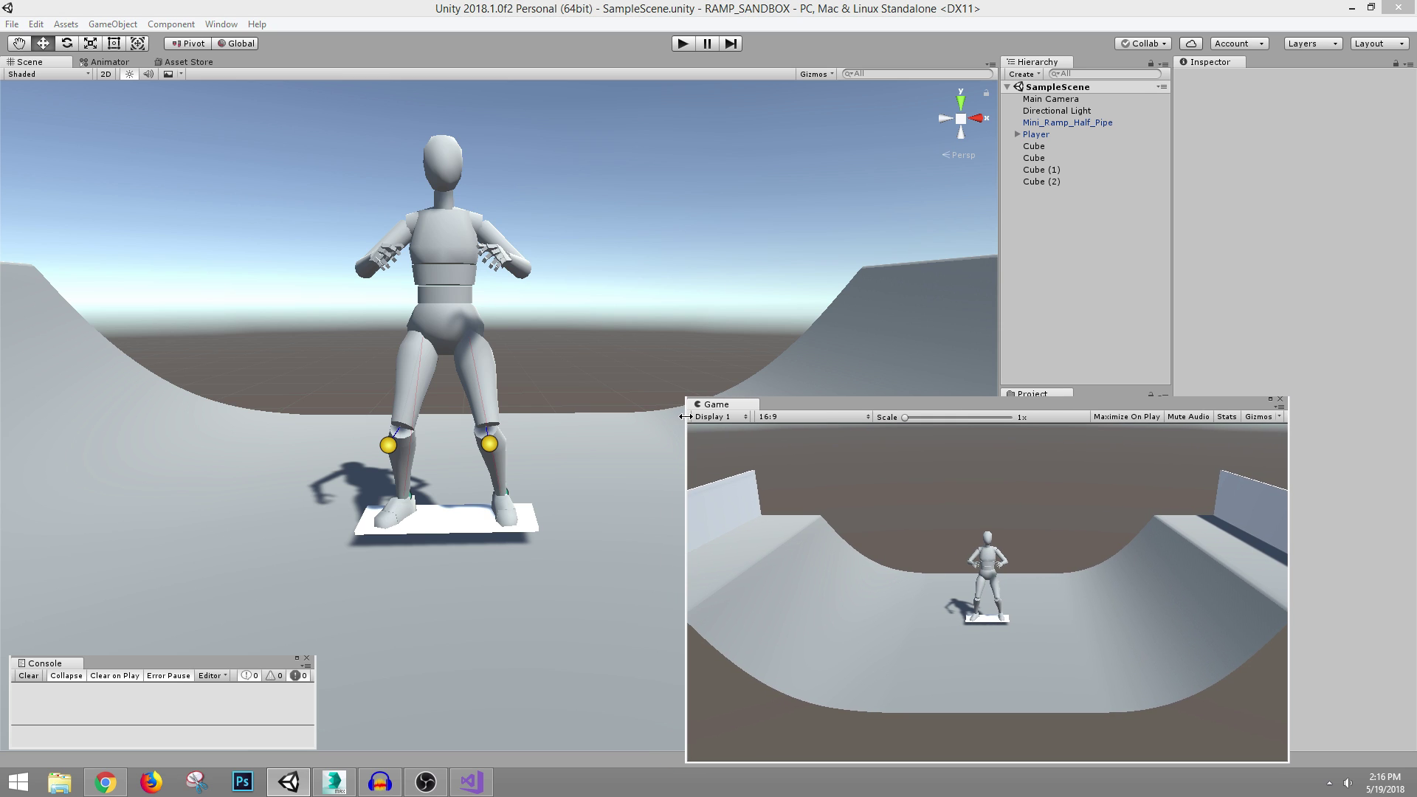
# - Switch to Chrome, open The Answer is Never website, and follow its link to the game's itch.io page
pyautogui.click(106, 782)
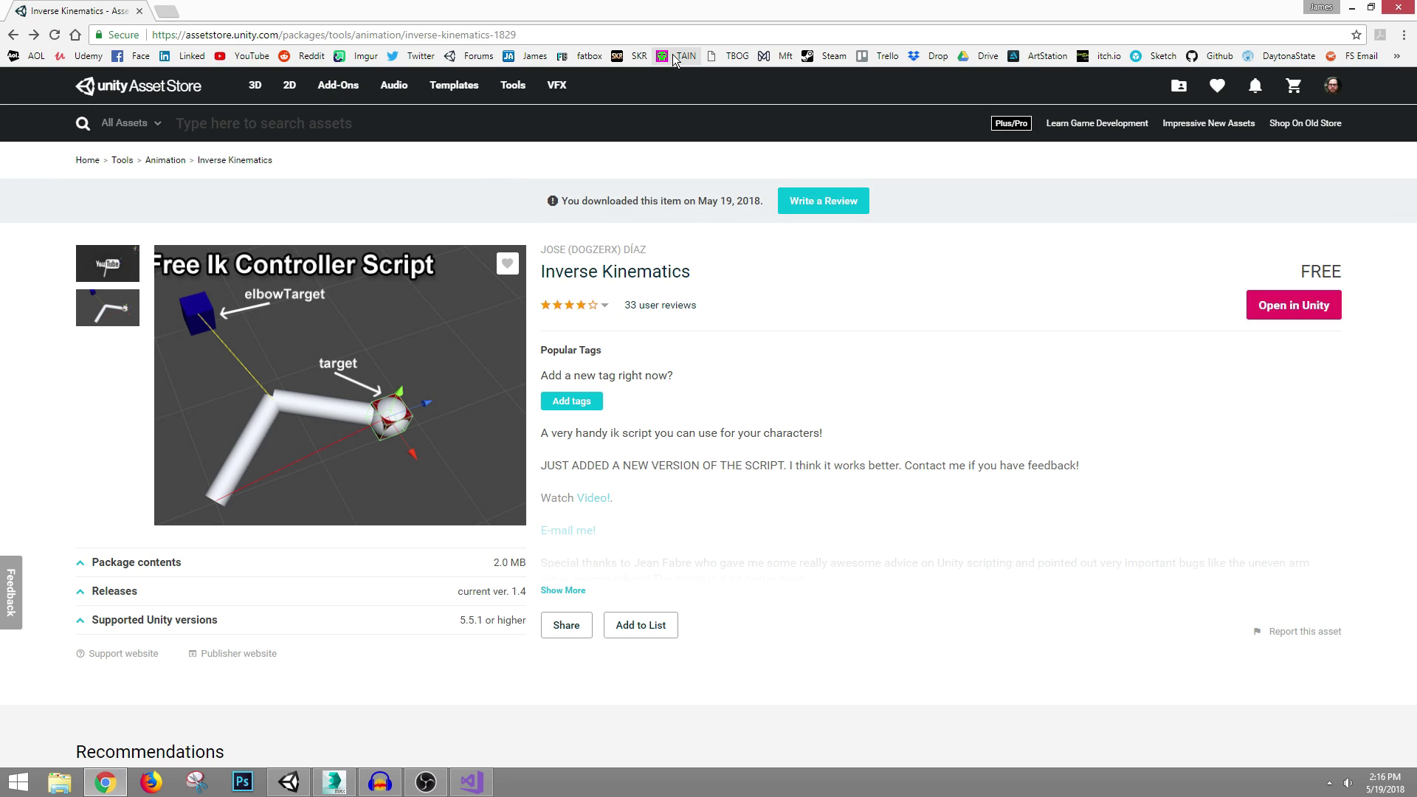
pyautogui.click(587, 57)
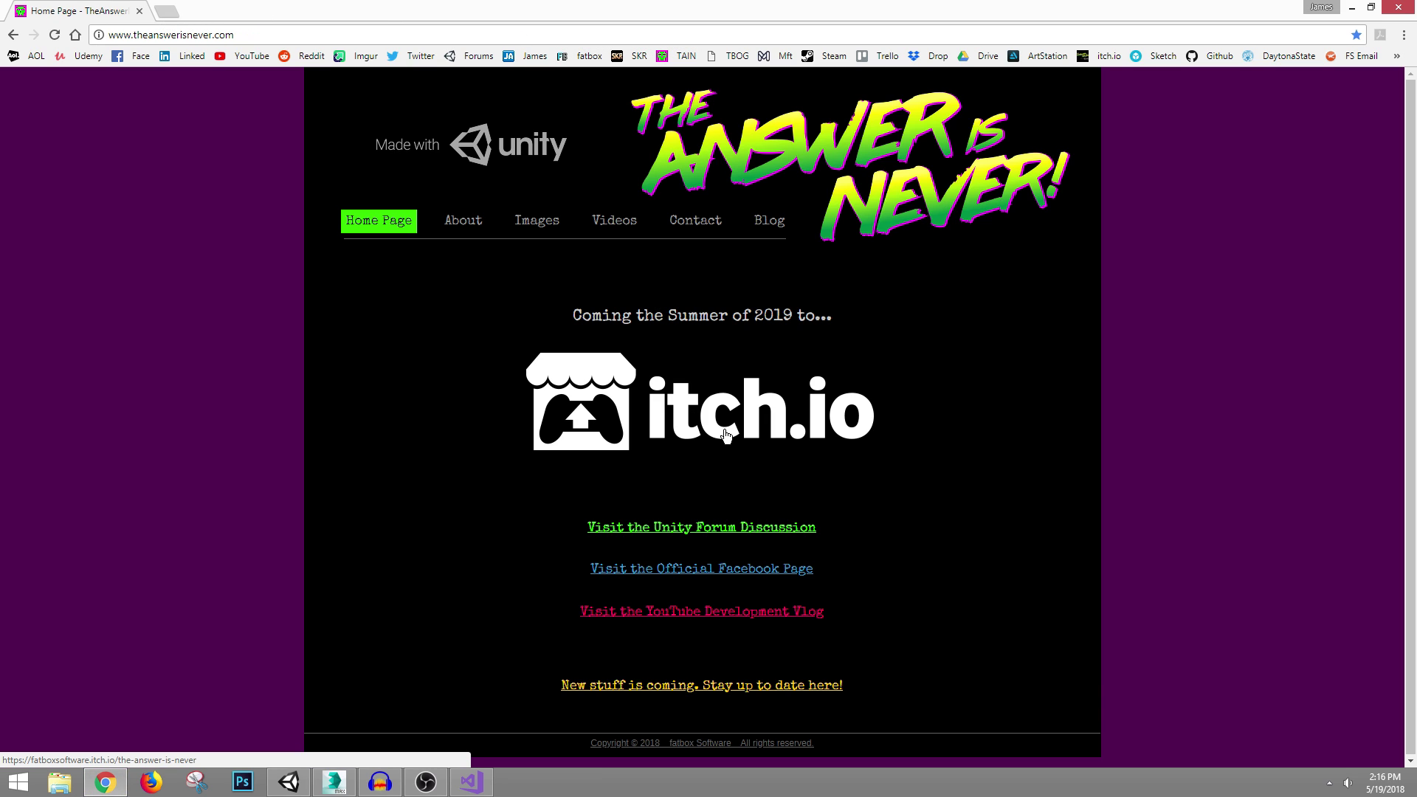
pyautogui.click(723, 429)
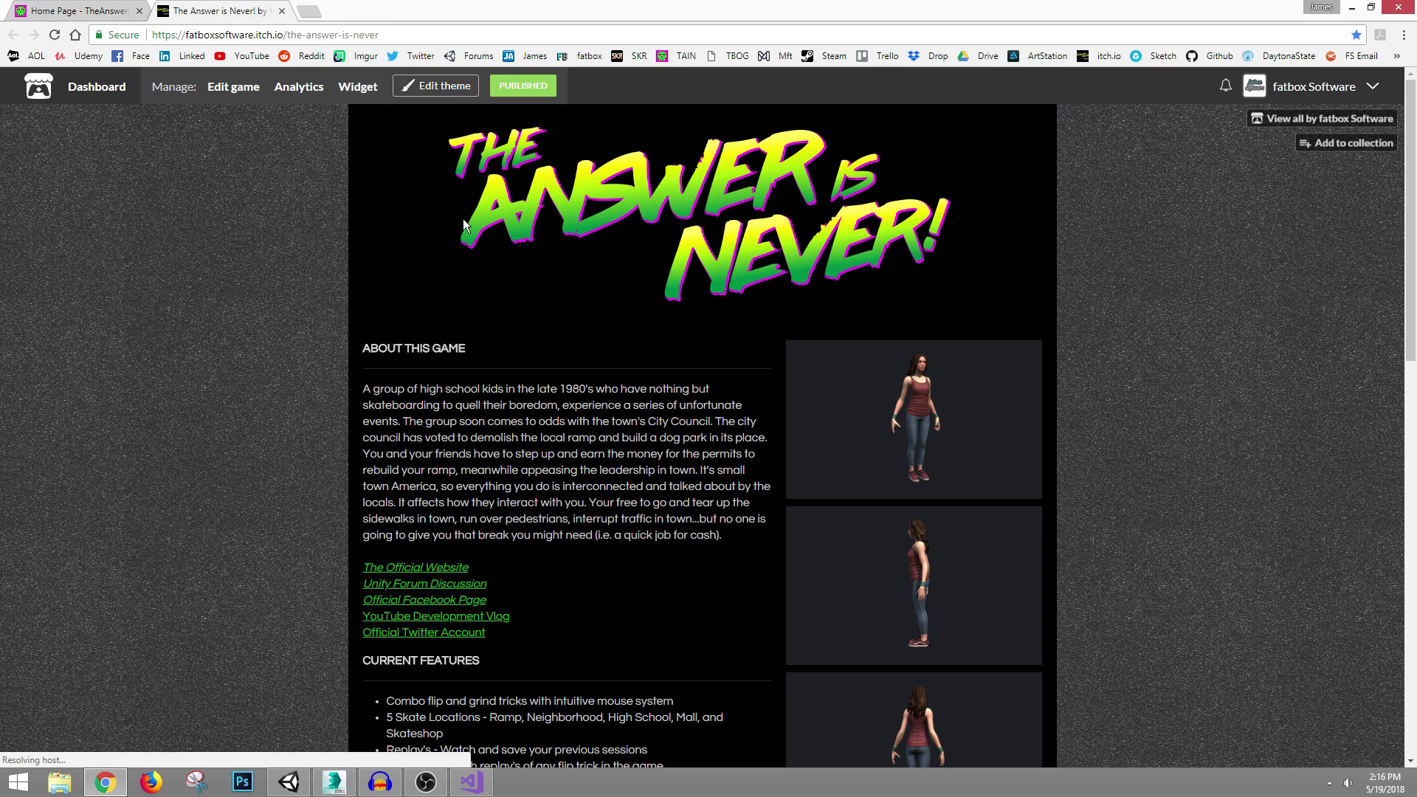
# - View the enlarged front and side renders of the female character on the itch.io page, closing each one
pyautogui.scroll(-1, 316, 285)
pyautogui.click(922, 373)
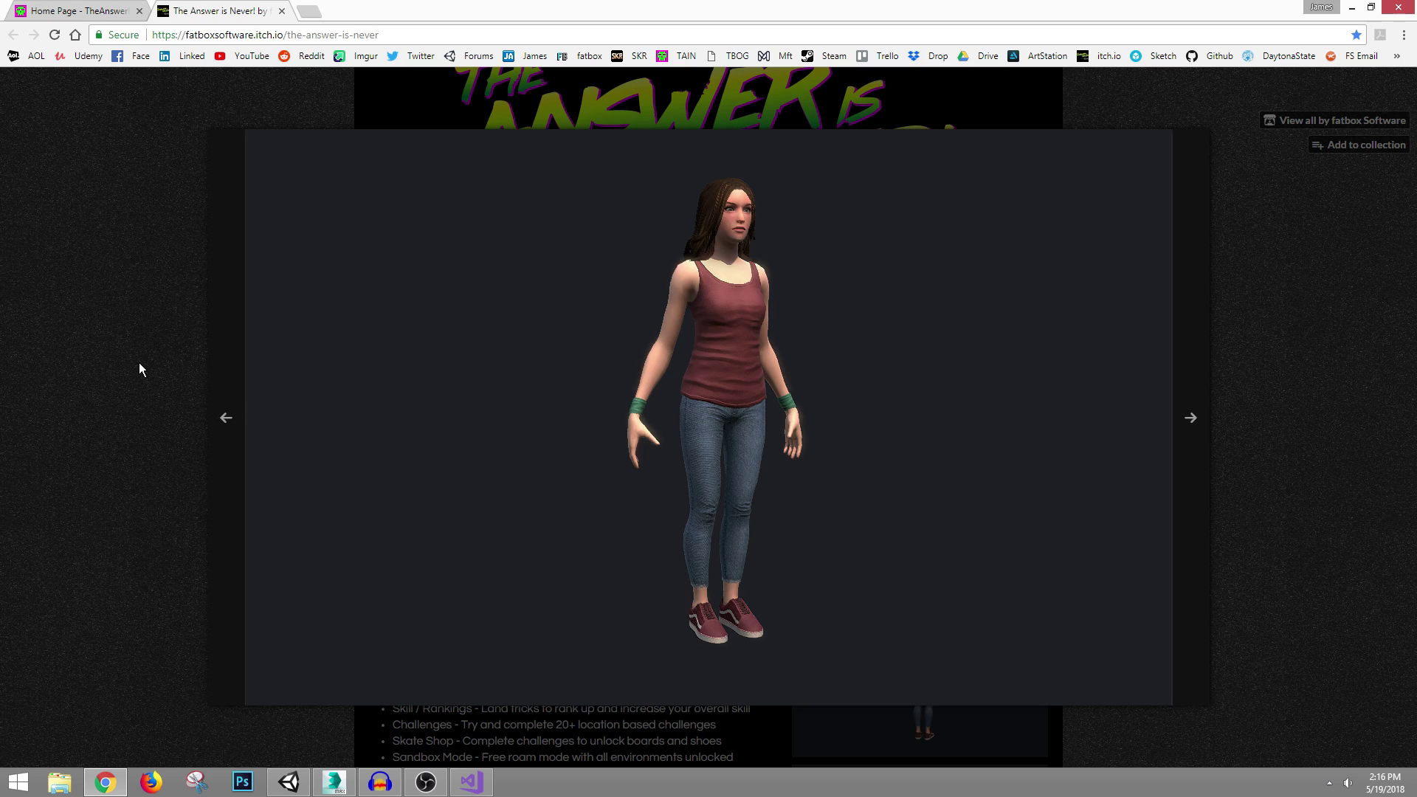
pyautogui.click(137, 362)
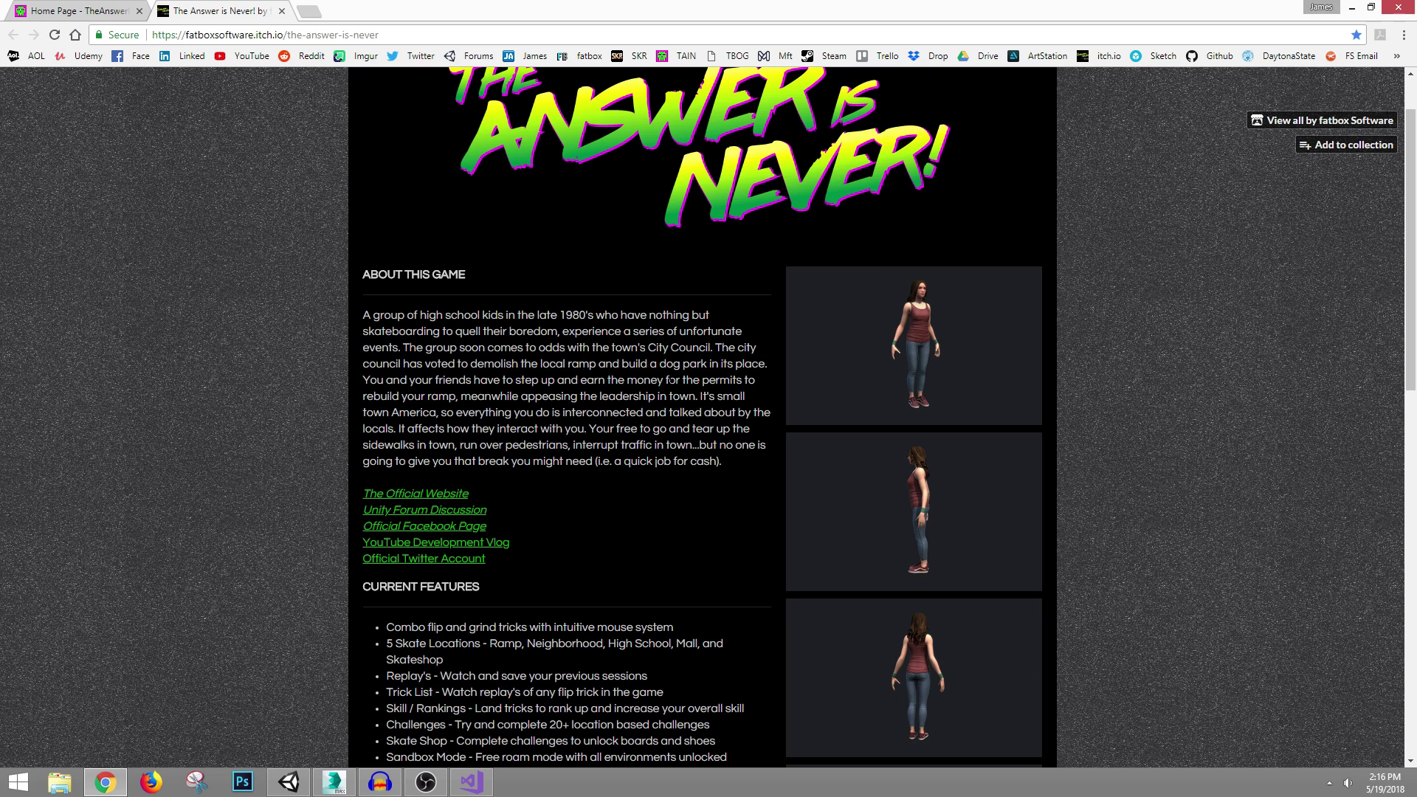
pyautogui.scroll(-2, 974, 460)
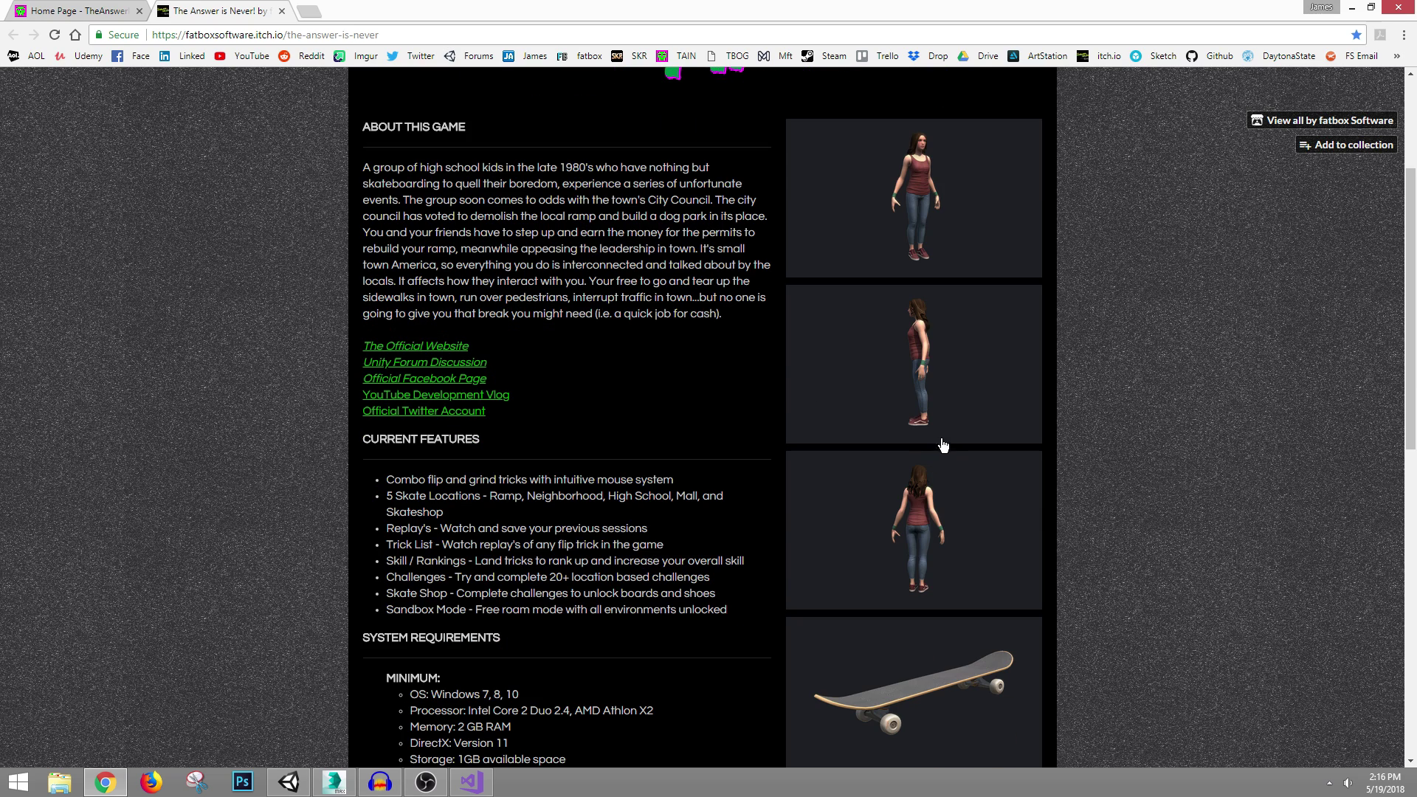
pyautogui.click(937, 417)
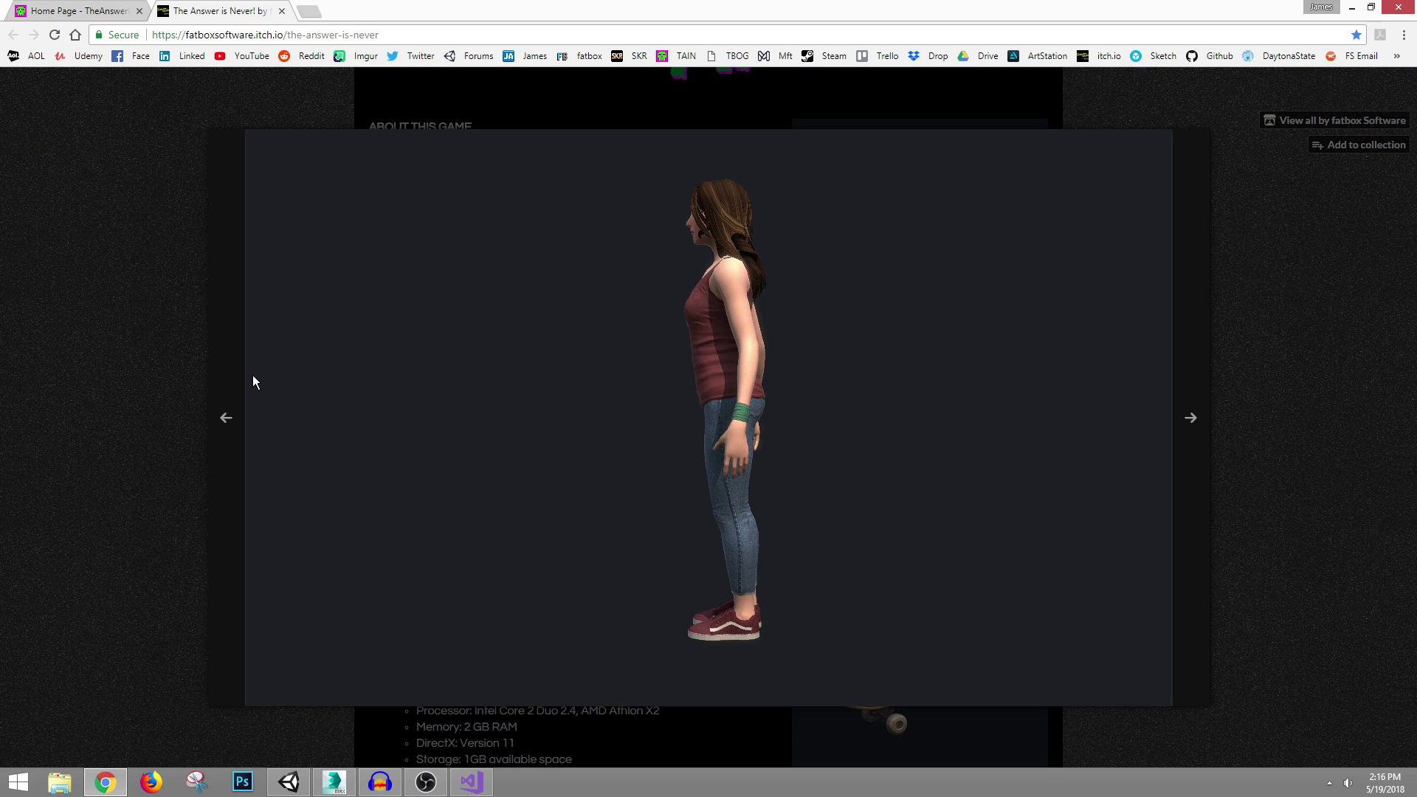
pyautogui.click(187, 376)
# - Enlarge and close the first skateboard render and the one showing the Vision Gator deck graphic
pyautogui.scroll(-3, 787, 518)
pyautogui.click(964, 507)
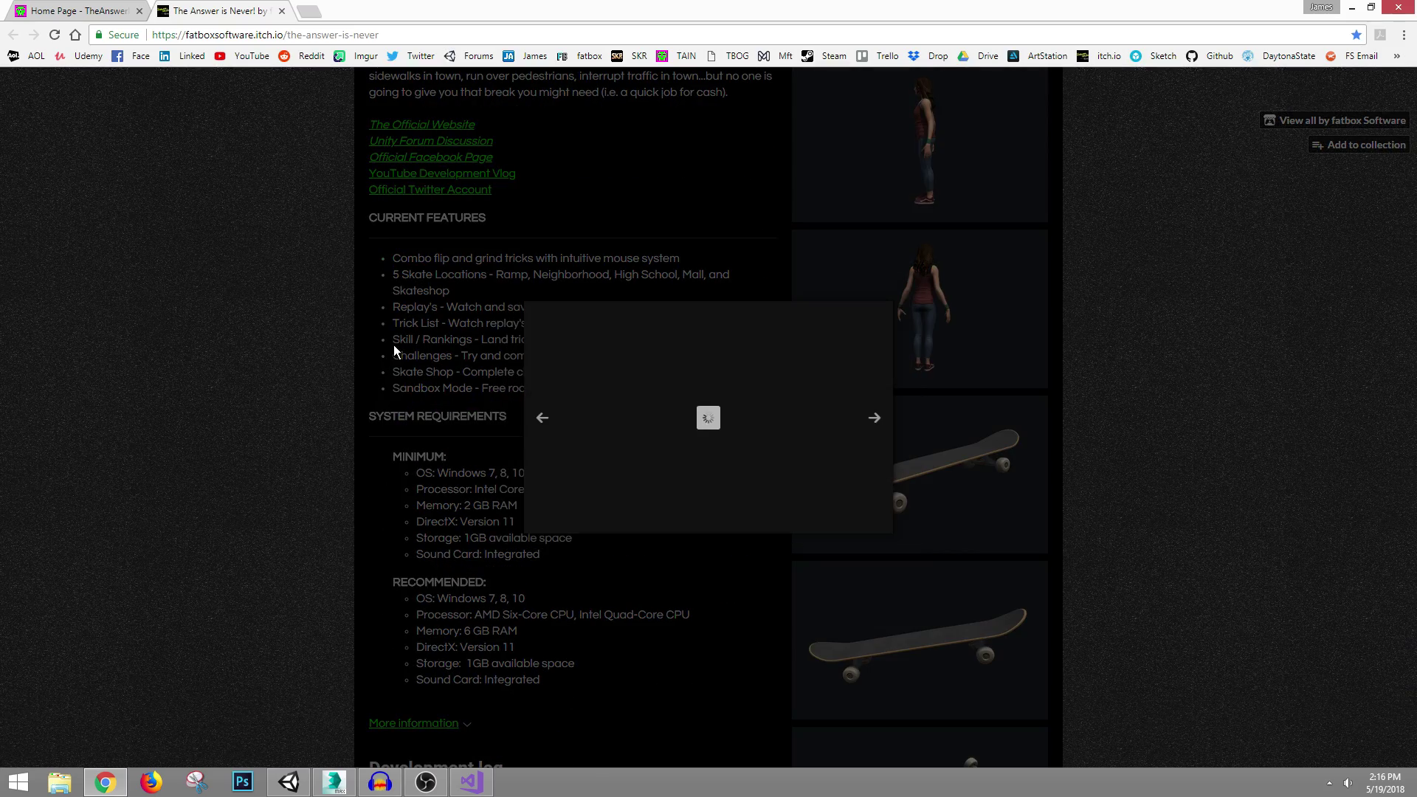
pyautogui.click(170, 326)
pyautogui.scroll(-5, 904, 500)
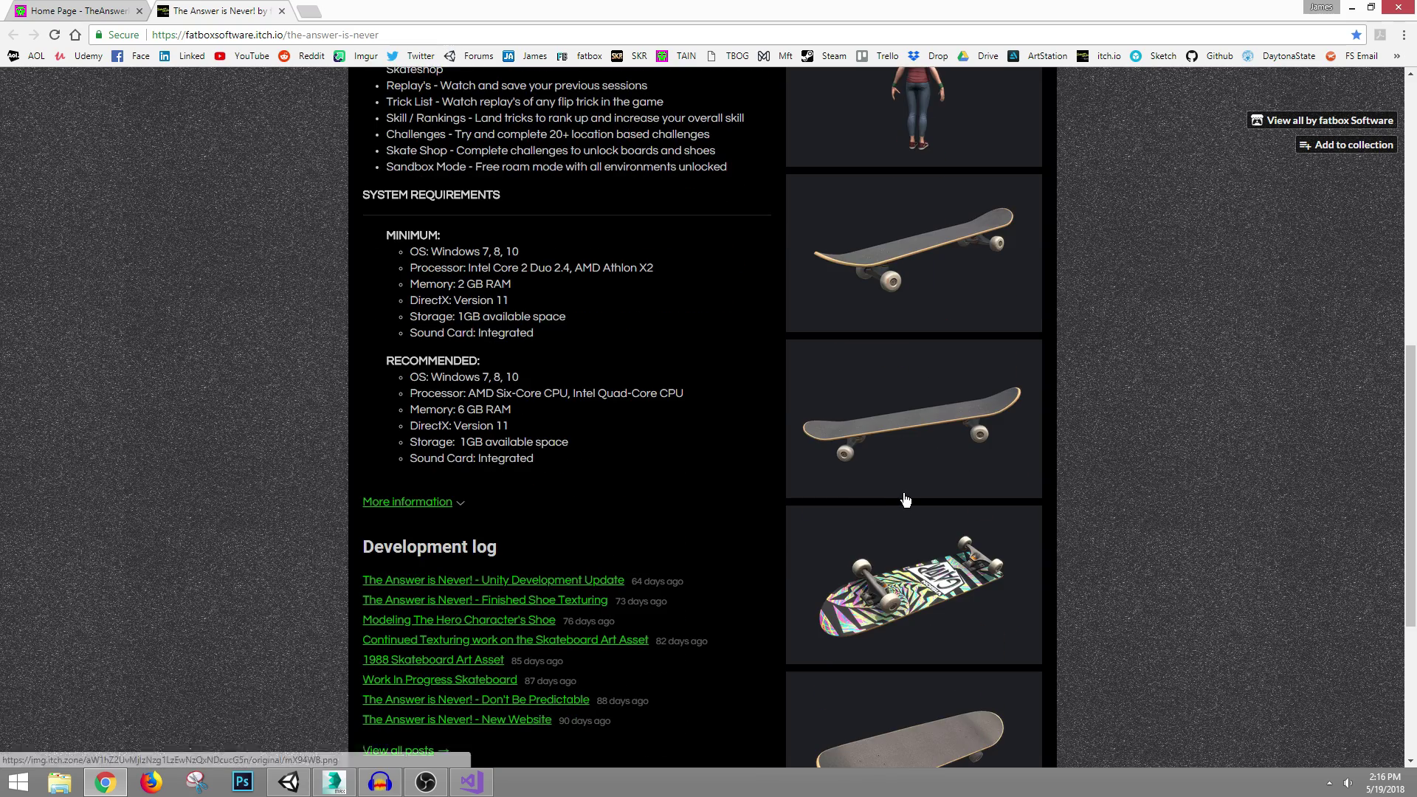
pyautogui.click(934, 555)
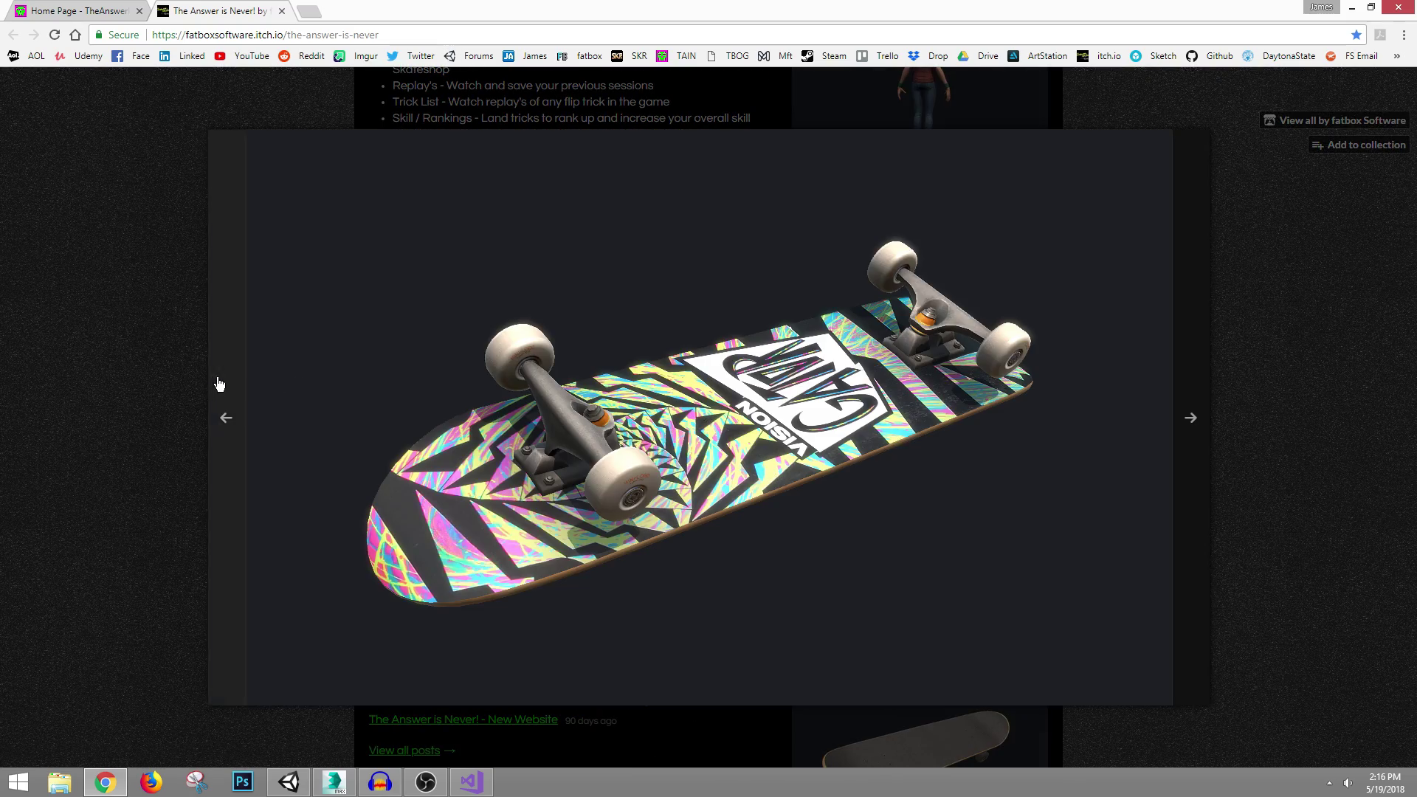
pyautogui.click(109, 297)
# - Open the Images gallery on The Answer is Never website and view the pink skateboard picture enlarged
pyautogui.click(78, 10)
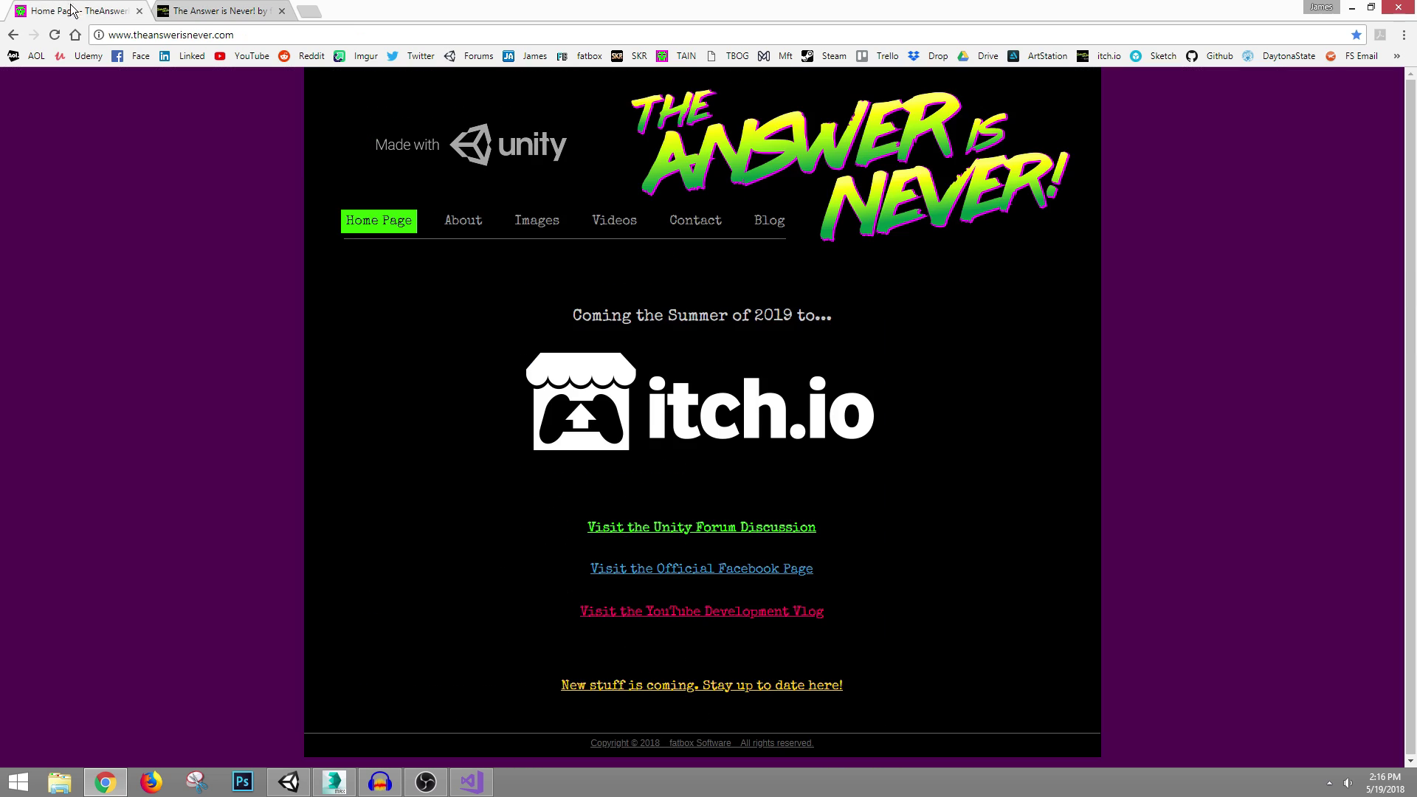
pyautogui.click(534, 220)
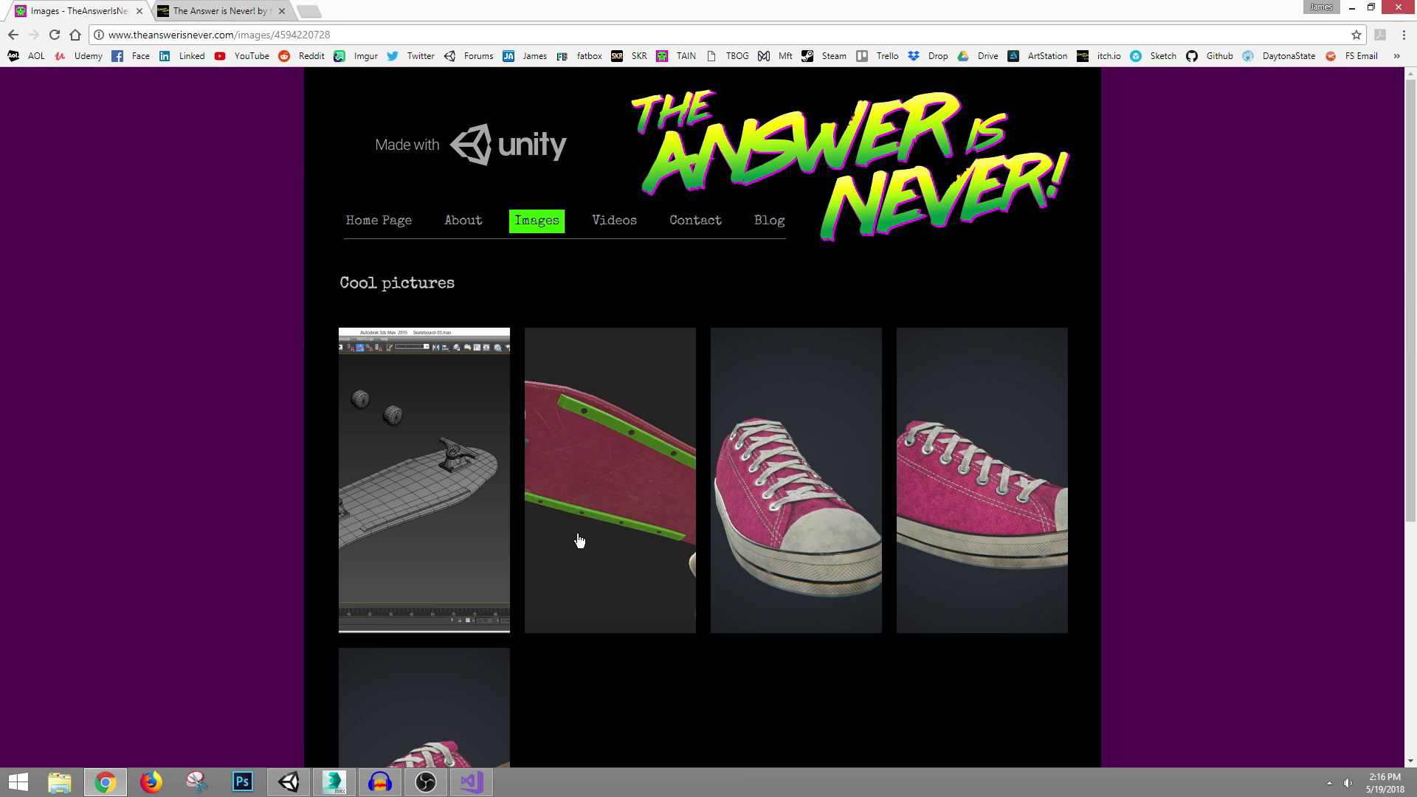
pyautogui.click(580, 542)
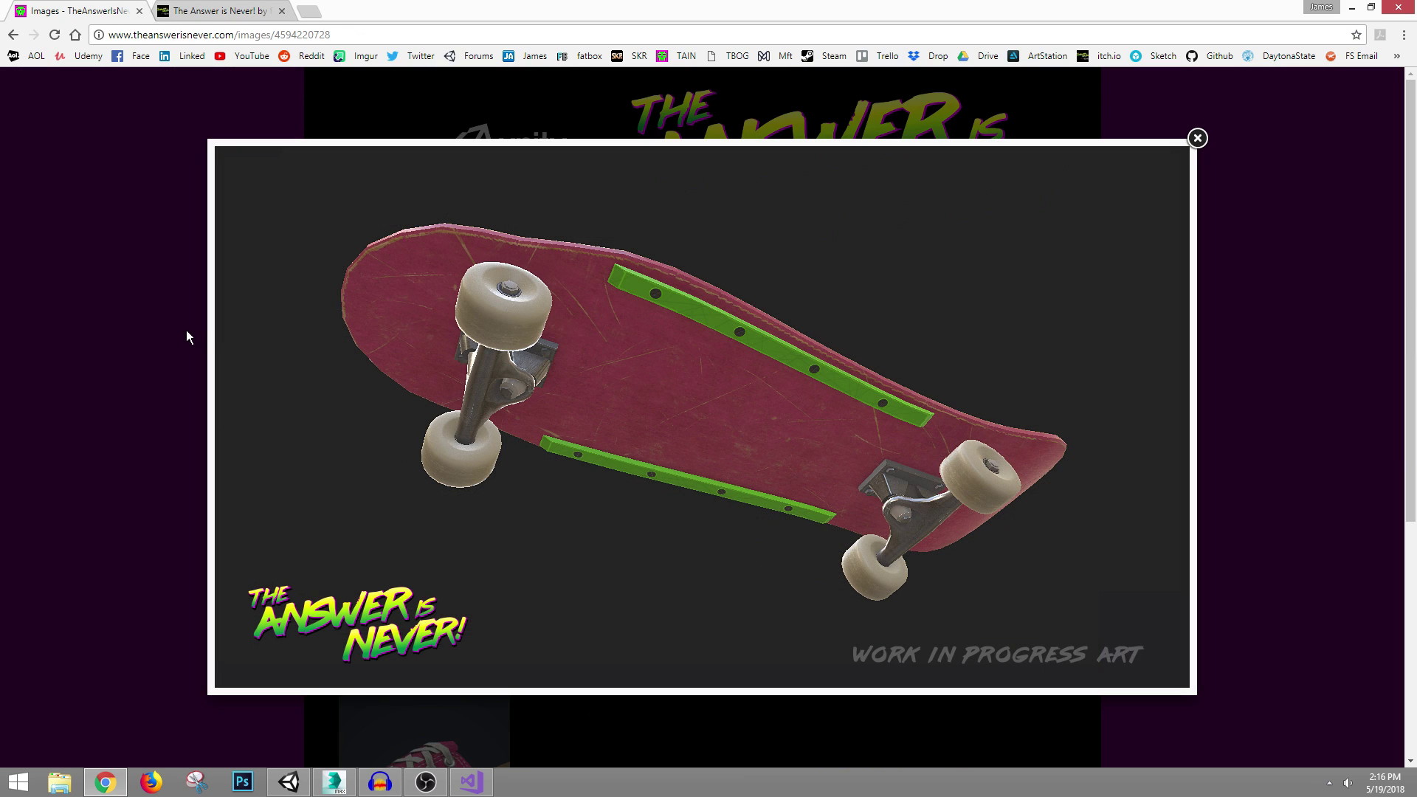
pyautogui.click(124, 339)
# - Return to the itch.io page and look through its game description, current features, system requirements and renders
pyautogui.hotkey('ctrl', 'Tab')
pyautogui.scroll(5, 314, 346)
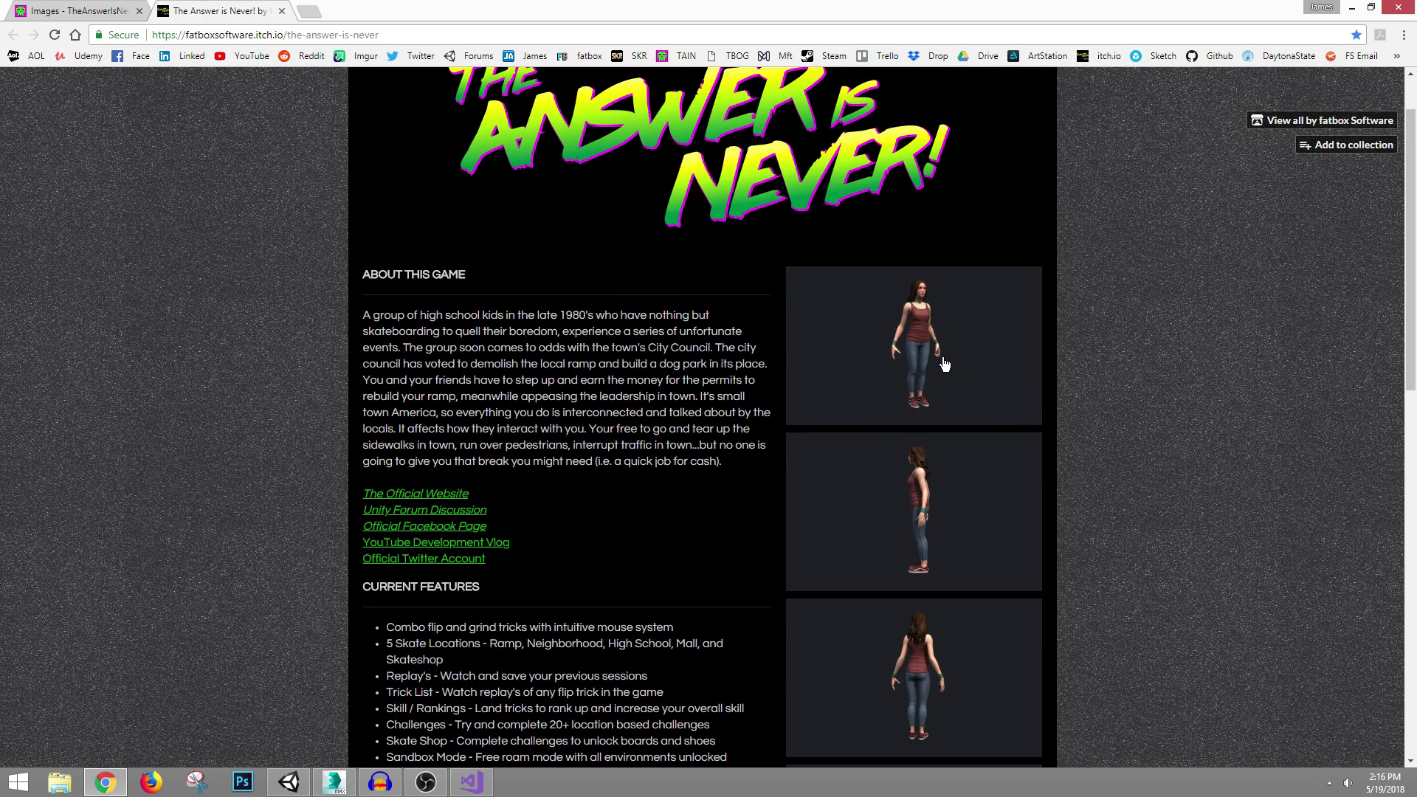
pyautogui.scroll(1, 829, 437)
pyautogui.scroll(-4, 737, 413)
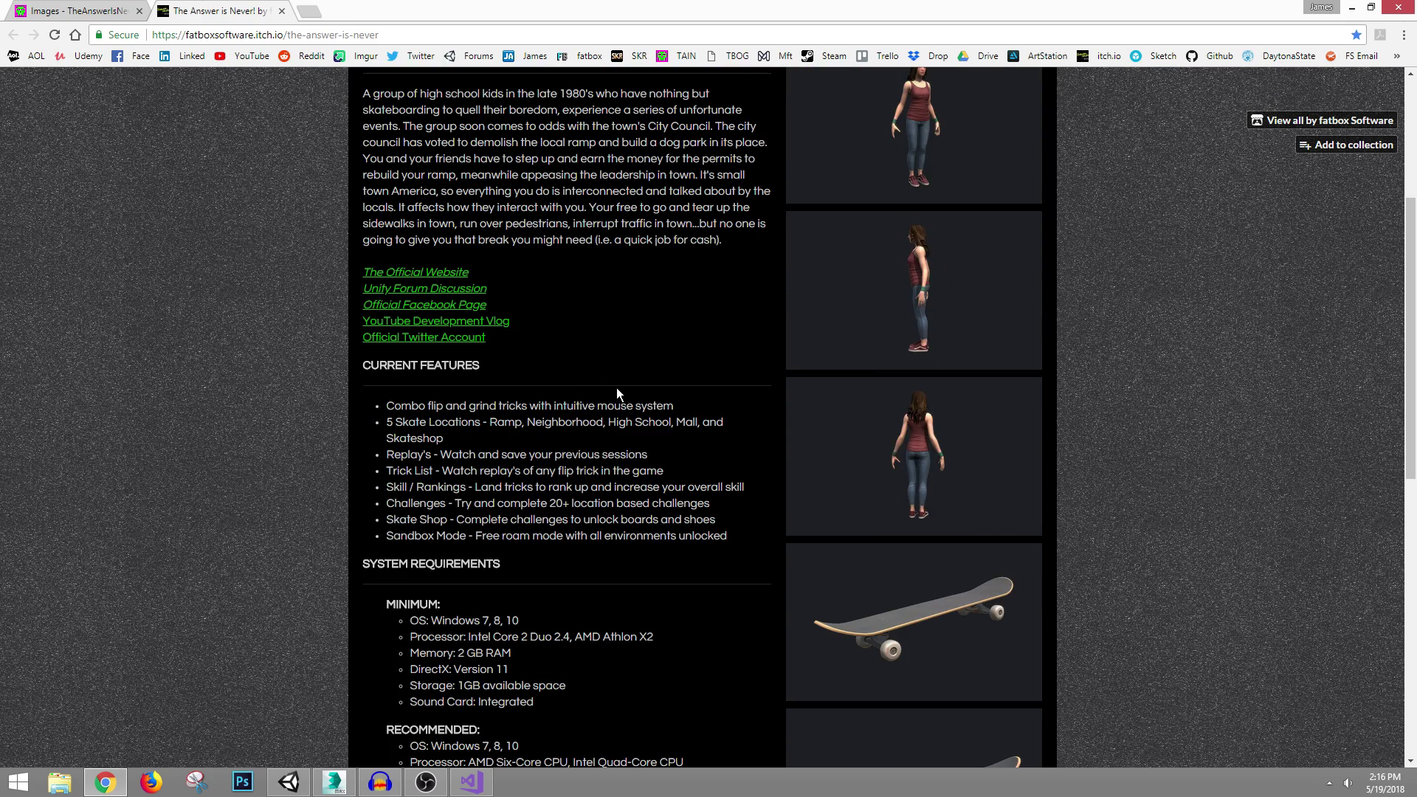
pyautogui.scroll(5, 601, 376)
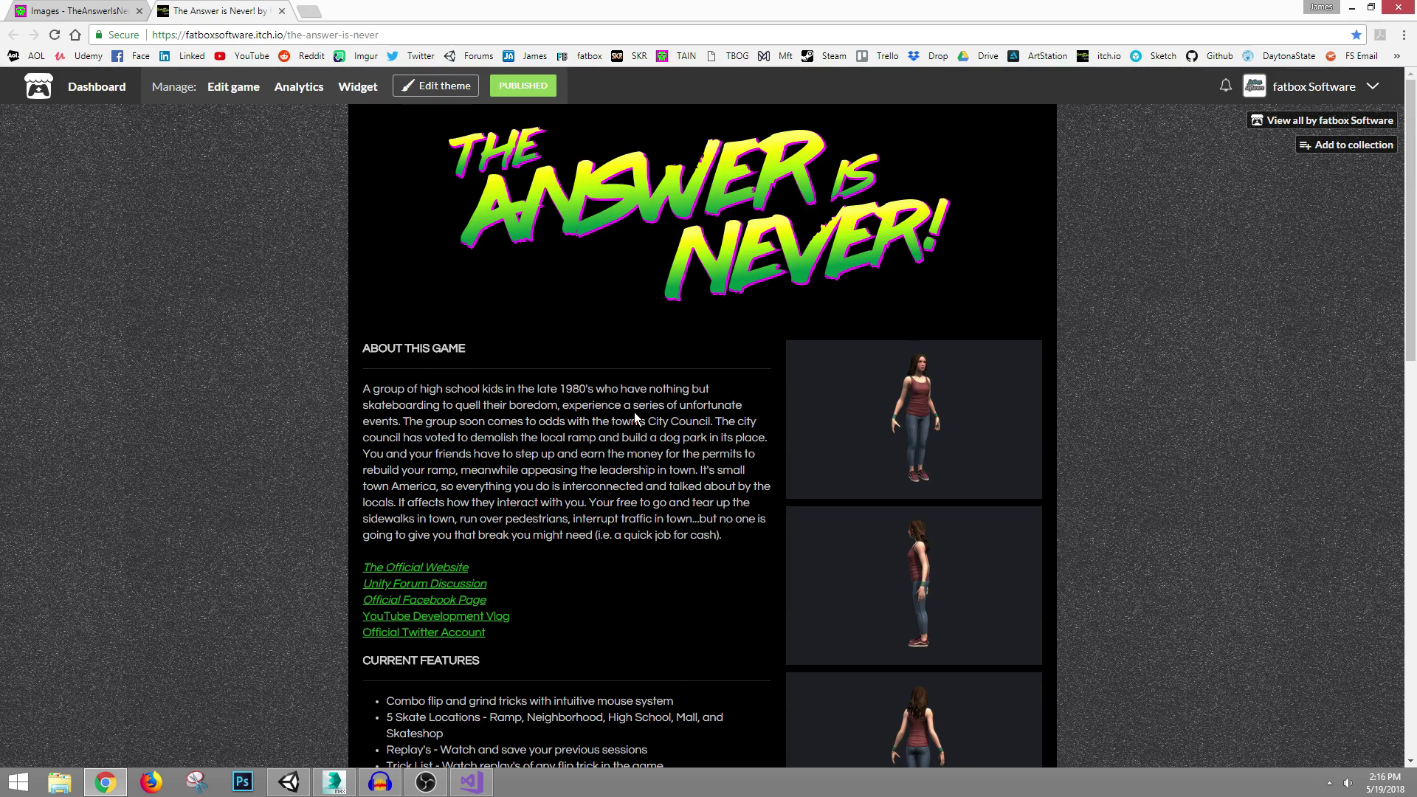
pyautogui.scroll(-13, 627, 409)
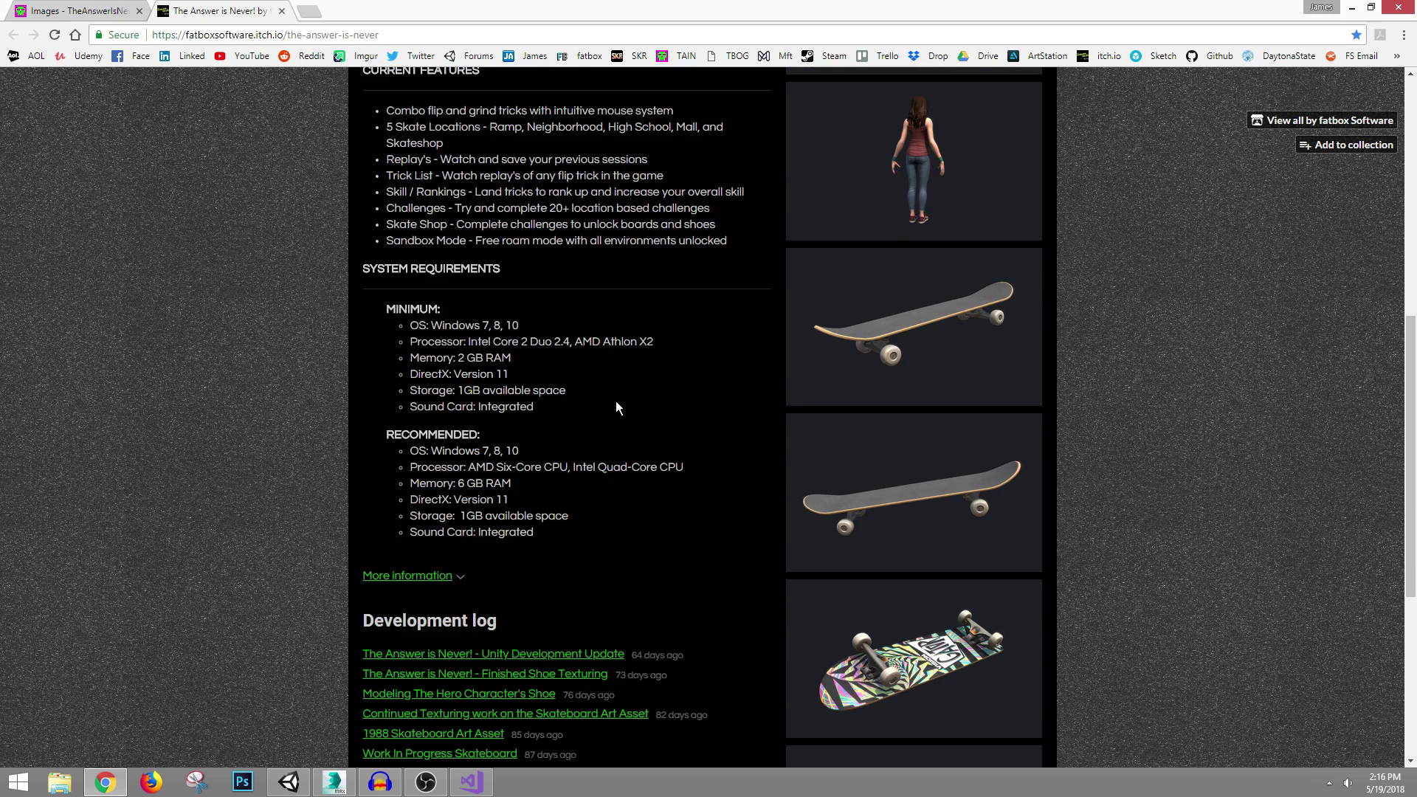
# - Visit the official Facebook page from The Answer is Never website's home page and close it again
pyautogui.click(111, 10)
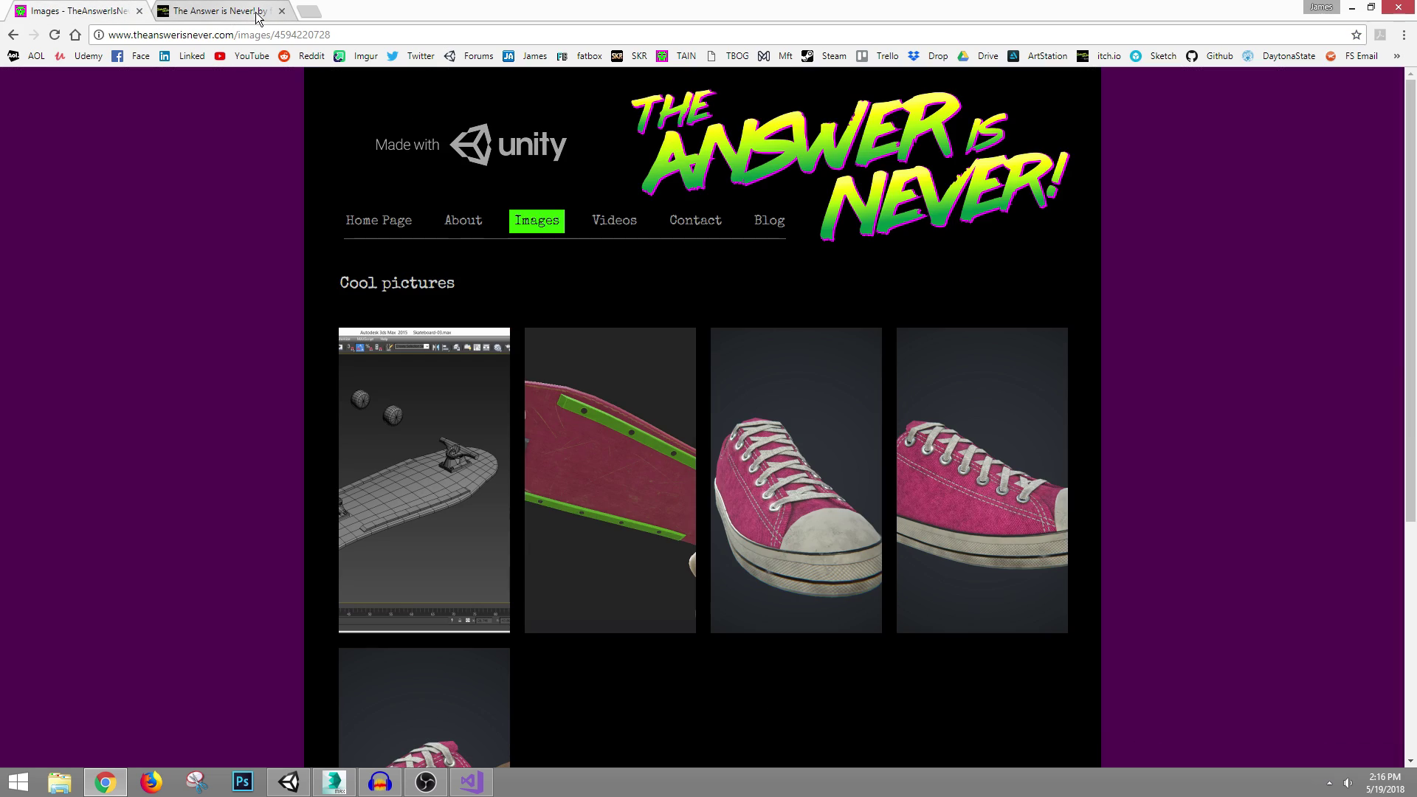
pyautogui.click(379, 219)
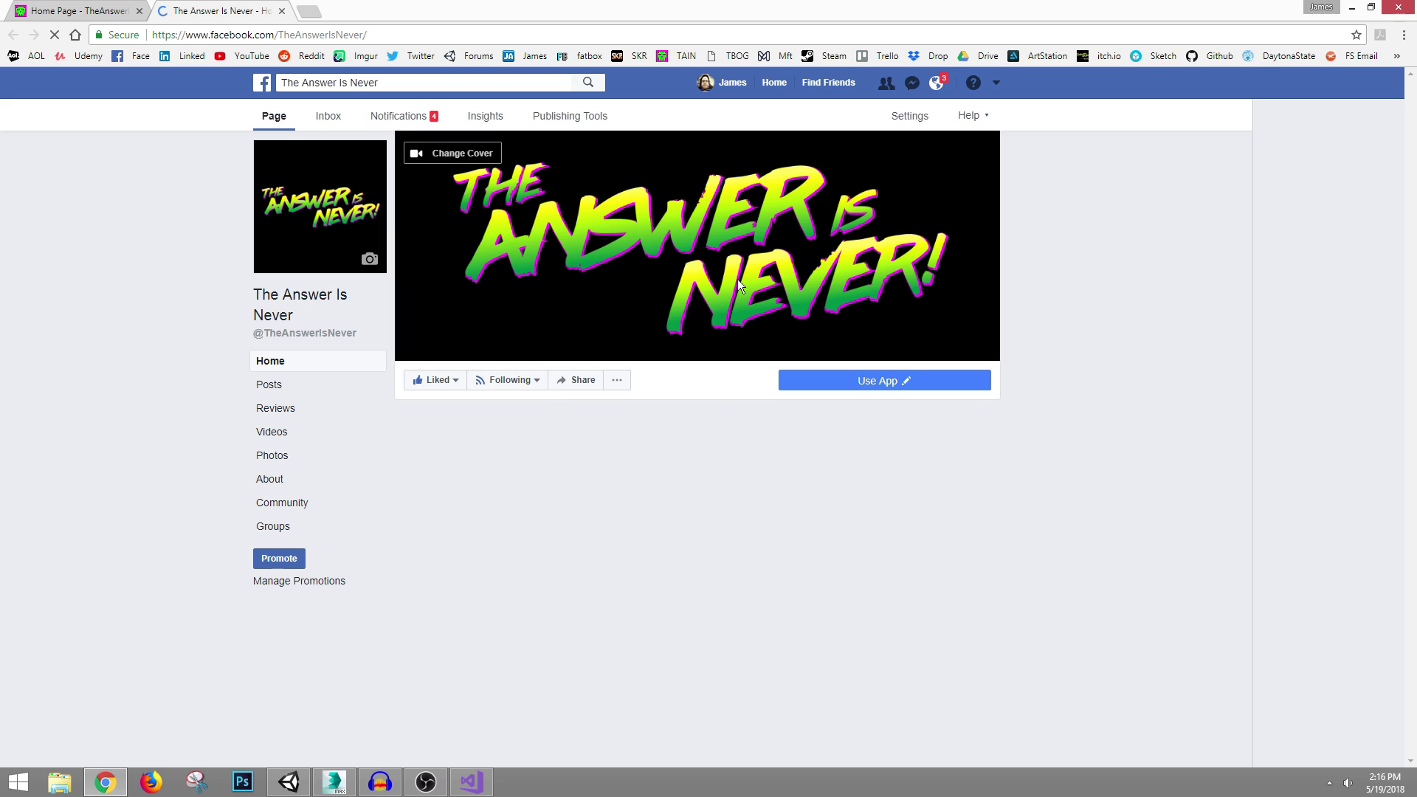
pyautogui.click(281, 12)
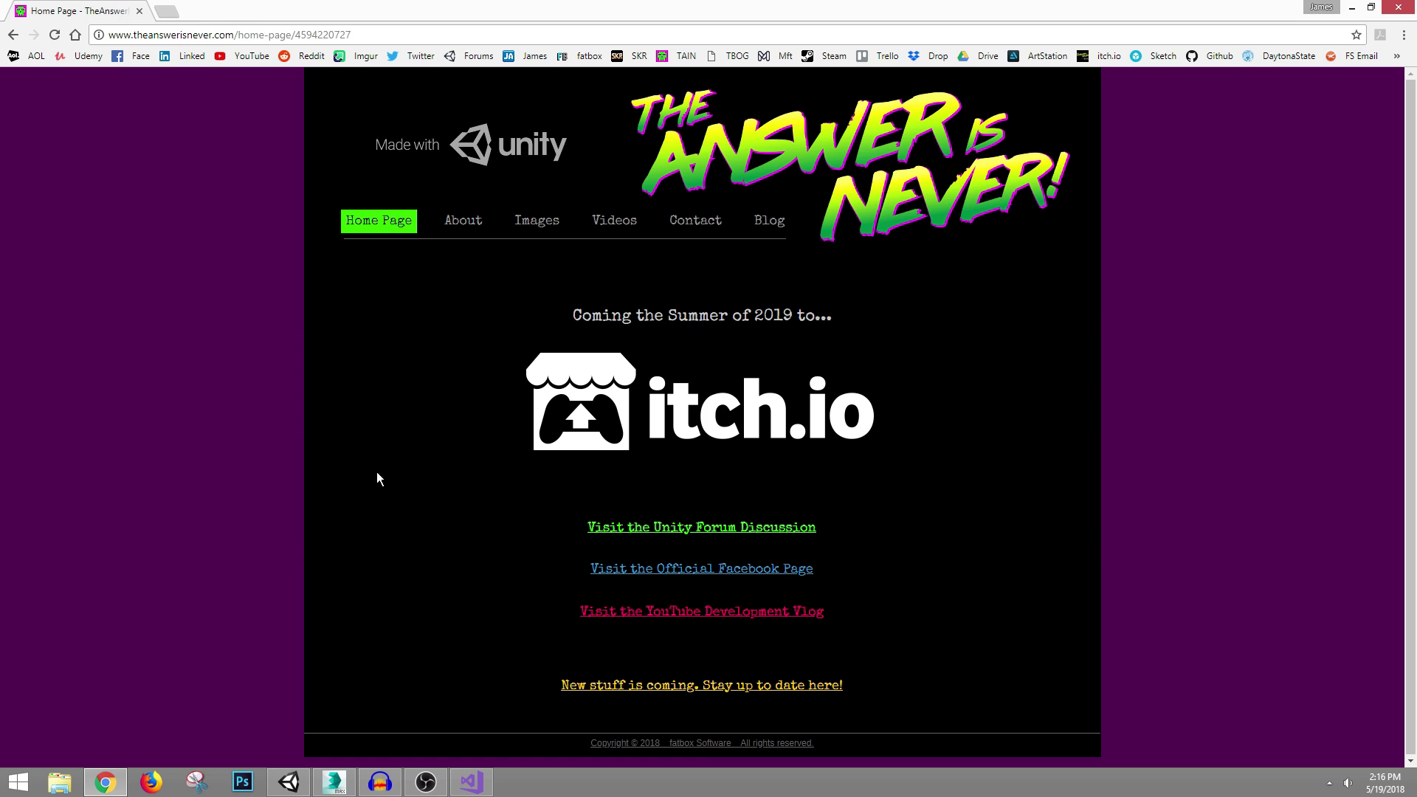
# - Open the Unity forum discussion from the home page and browse its posts through the skater character modeling update
pyautogui.click(690, 526)
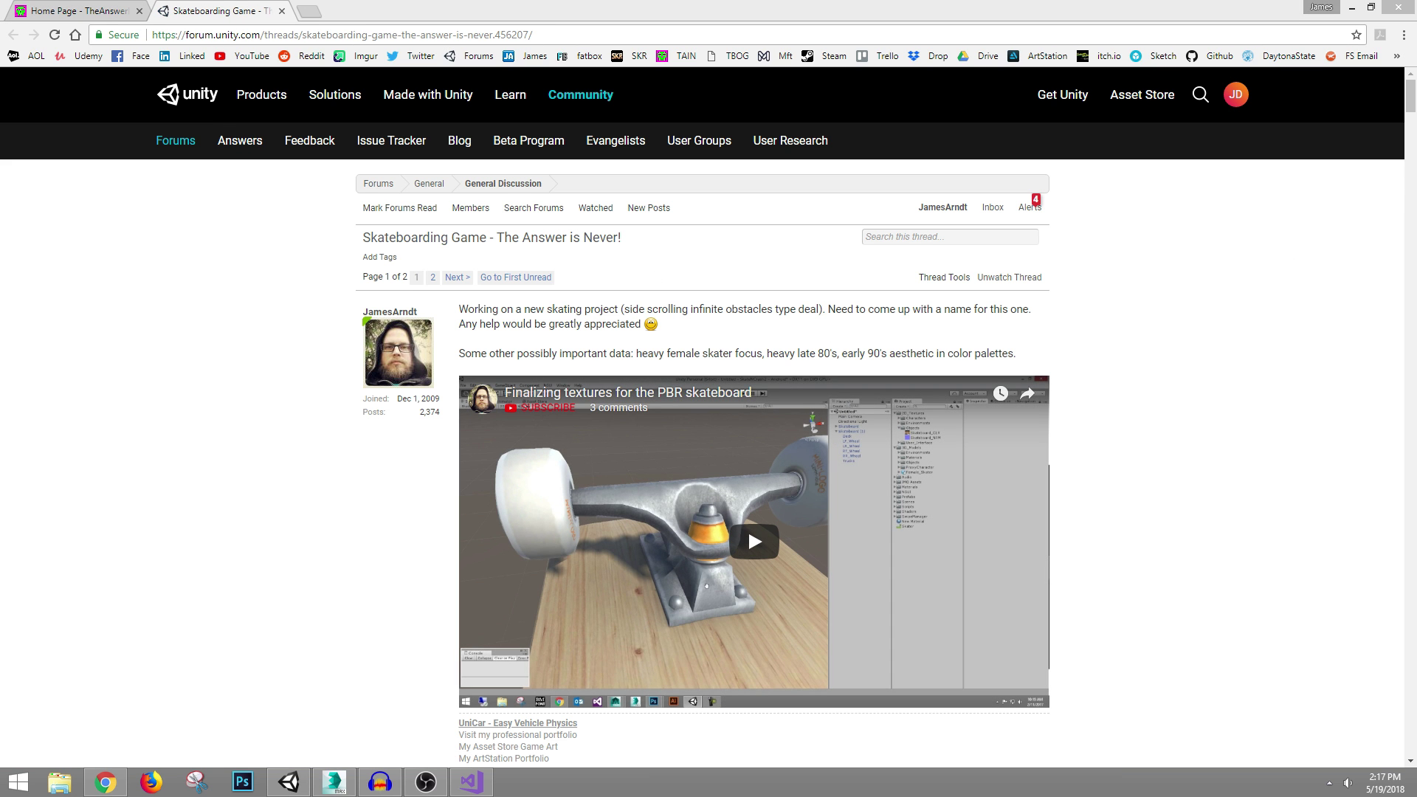
pyautogui.moveTo(1410, 103); pyautogui.dragTo(1411, 176)
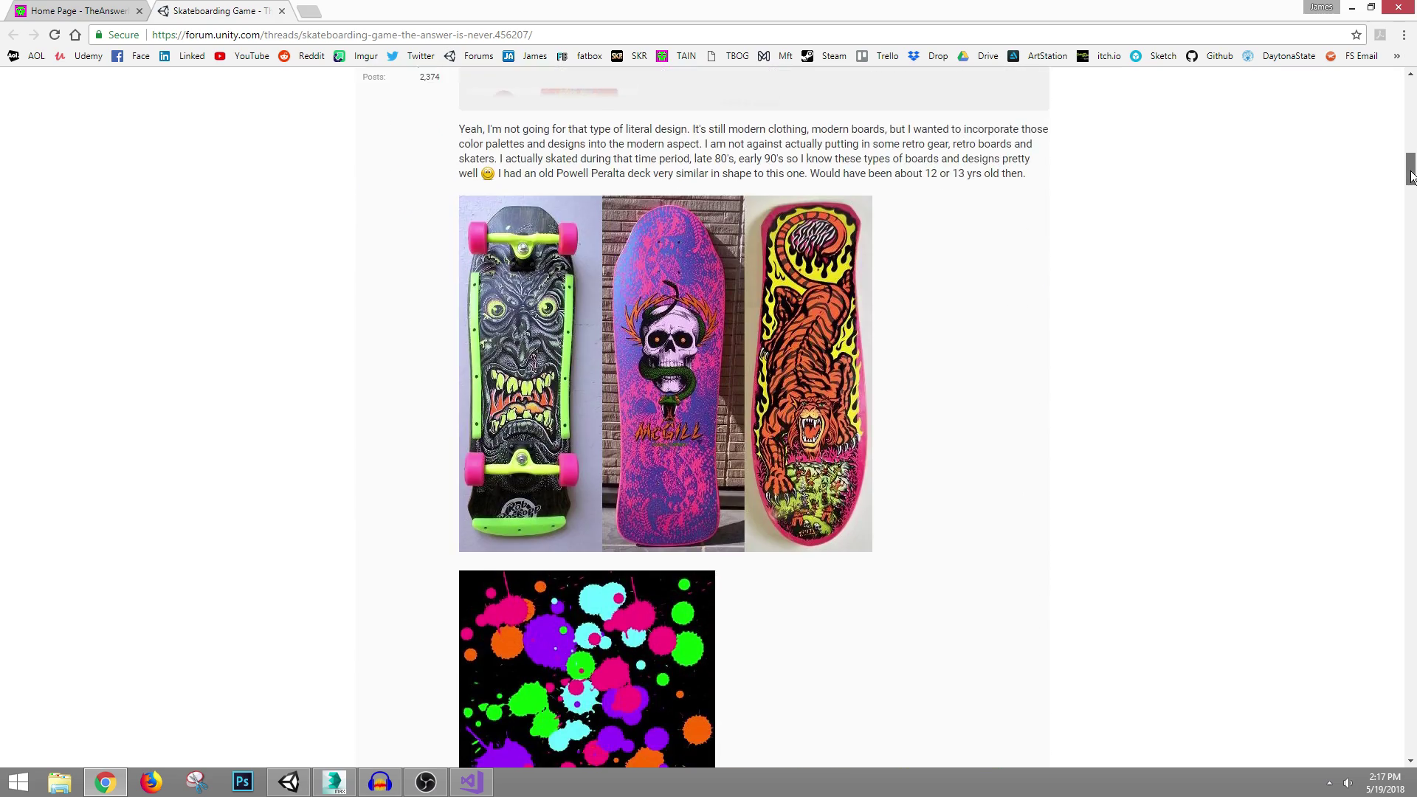
pyautogui.moveTo(1411, 175); pyautogui.dragTo(1410, 366)
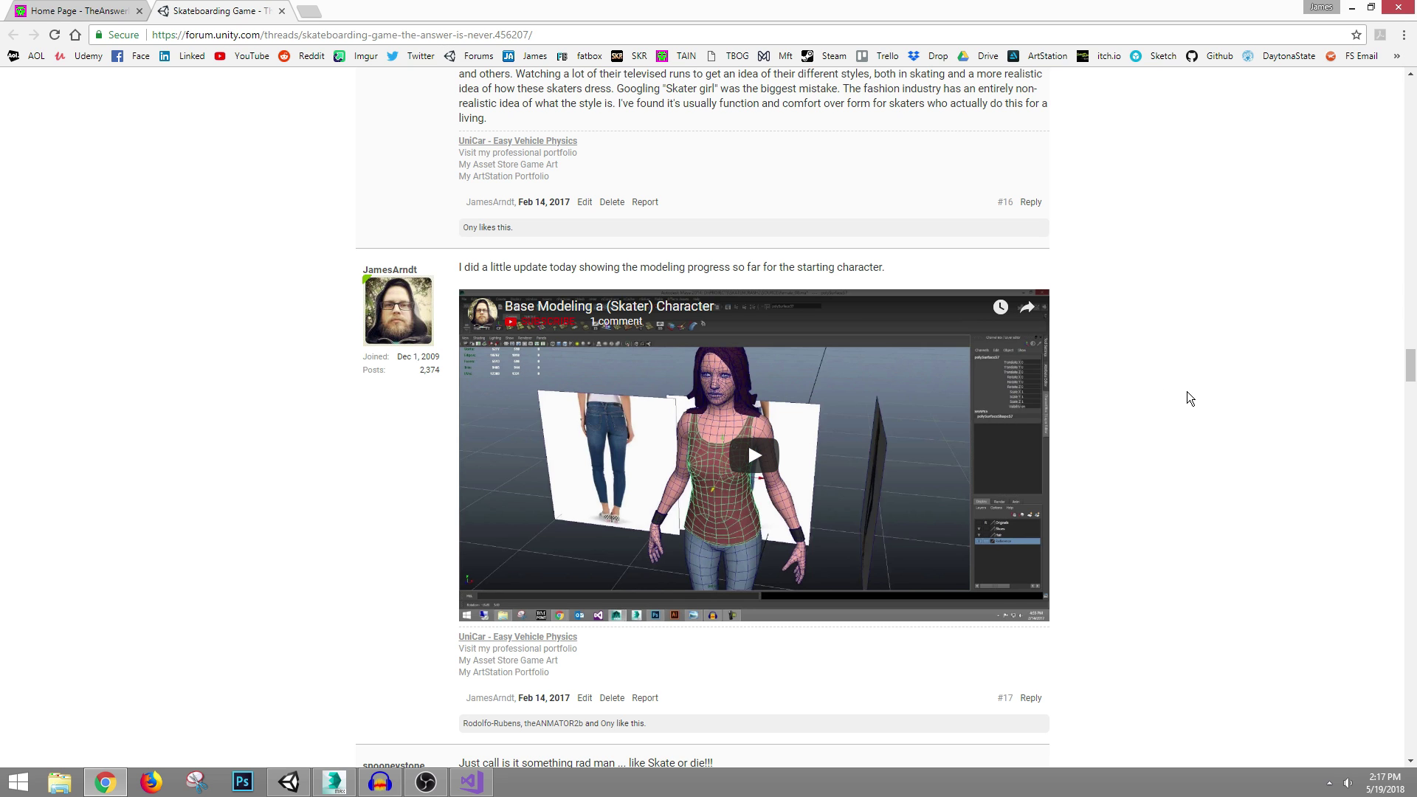
pyautogui.click(96, 10)
pyautogui.click(225, 10)
pyautogui.scroll(-5, 1269, 494)
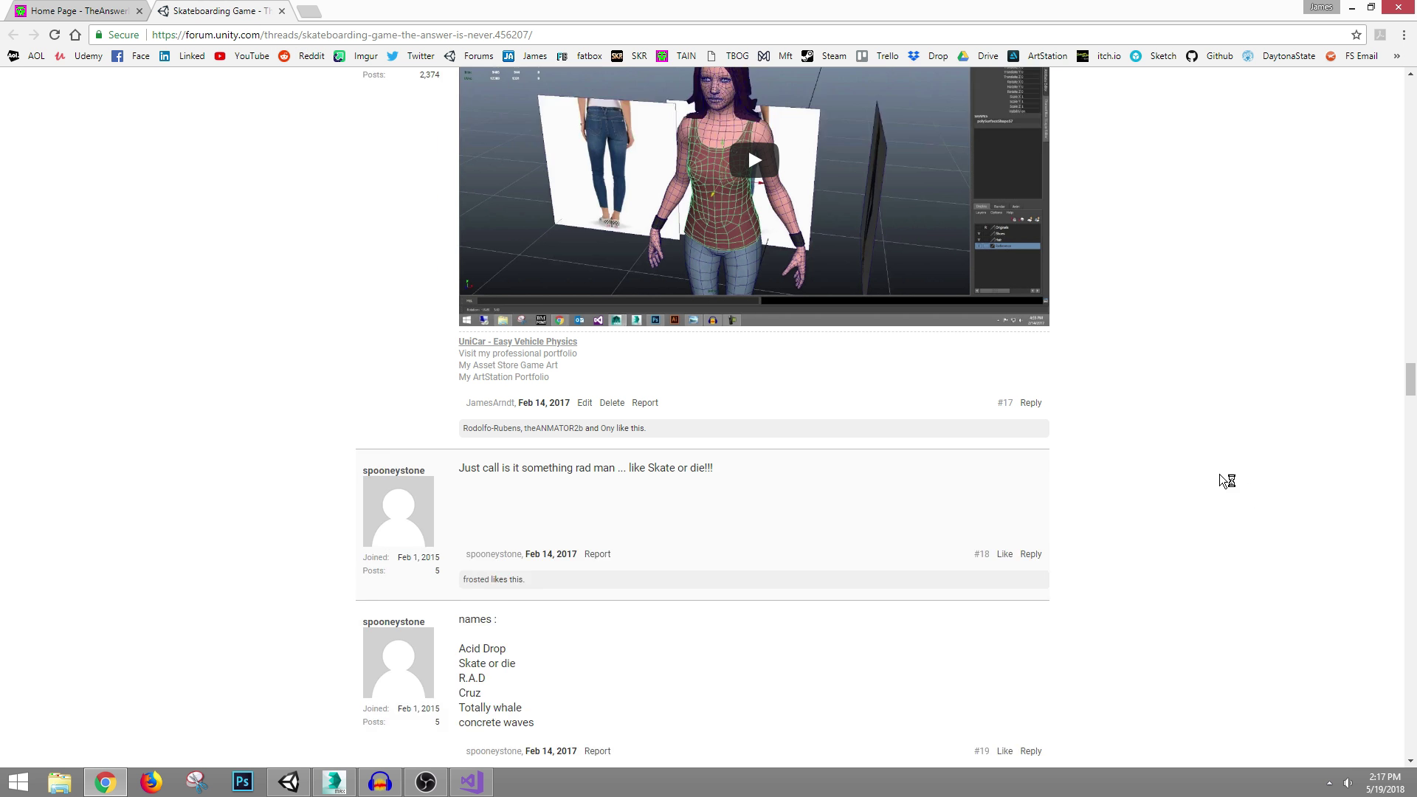
# - Examine the forum thread's further posts on the skater shoe texturing and the Dev Log 02 video
pyautogui.moveTo(1401, 385); pyautogui.dragTo(1411, 610)
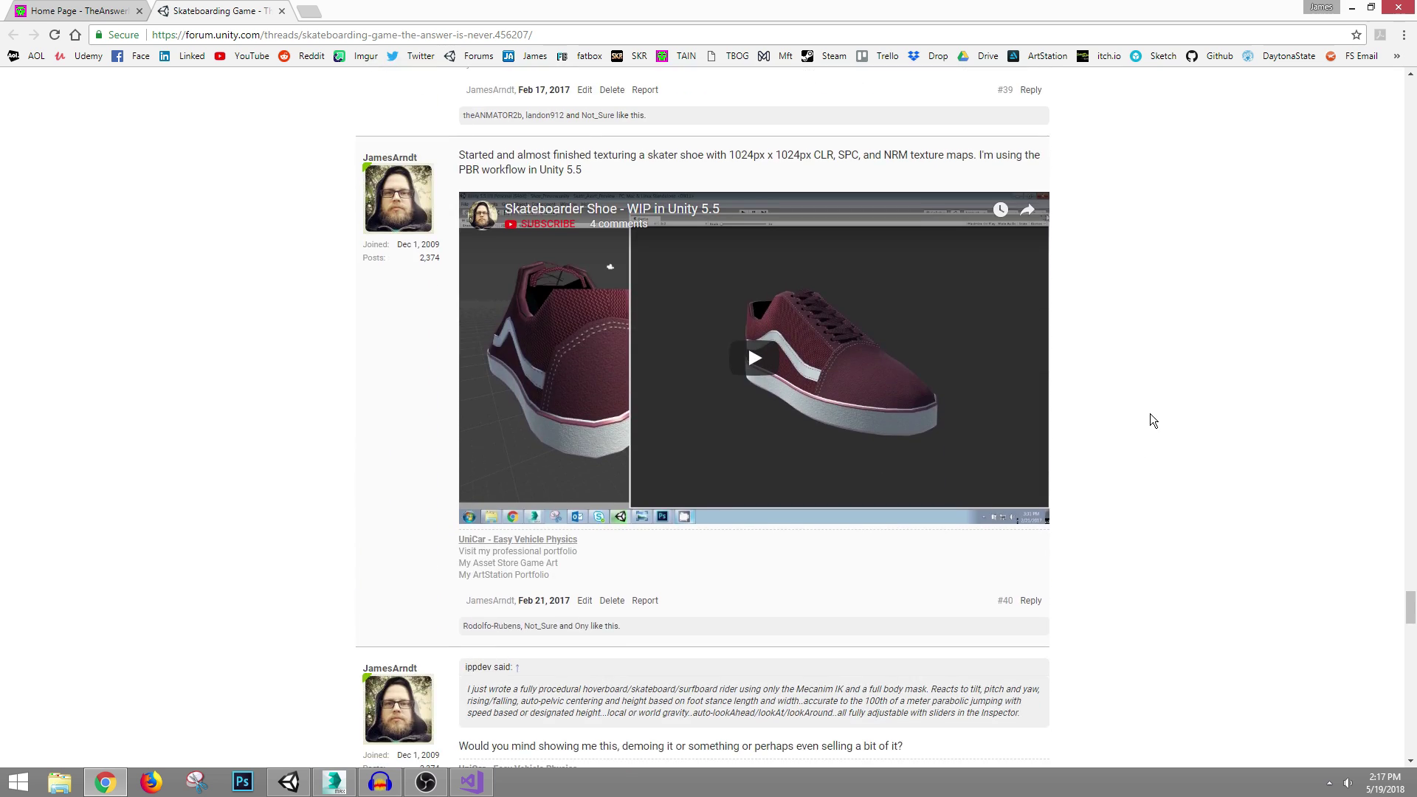
pyautogui.scroll(-5, 1150, 413)
pyautogui.scroll(-5, 1144, 428)
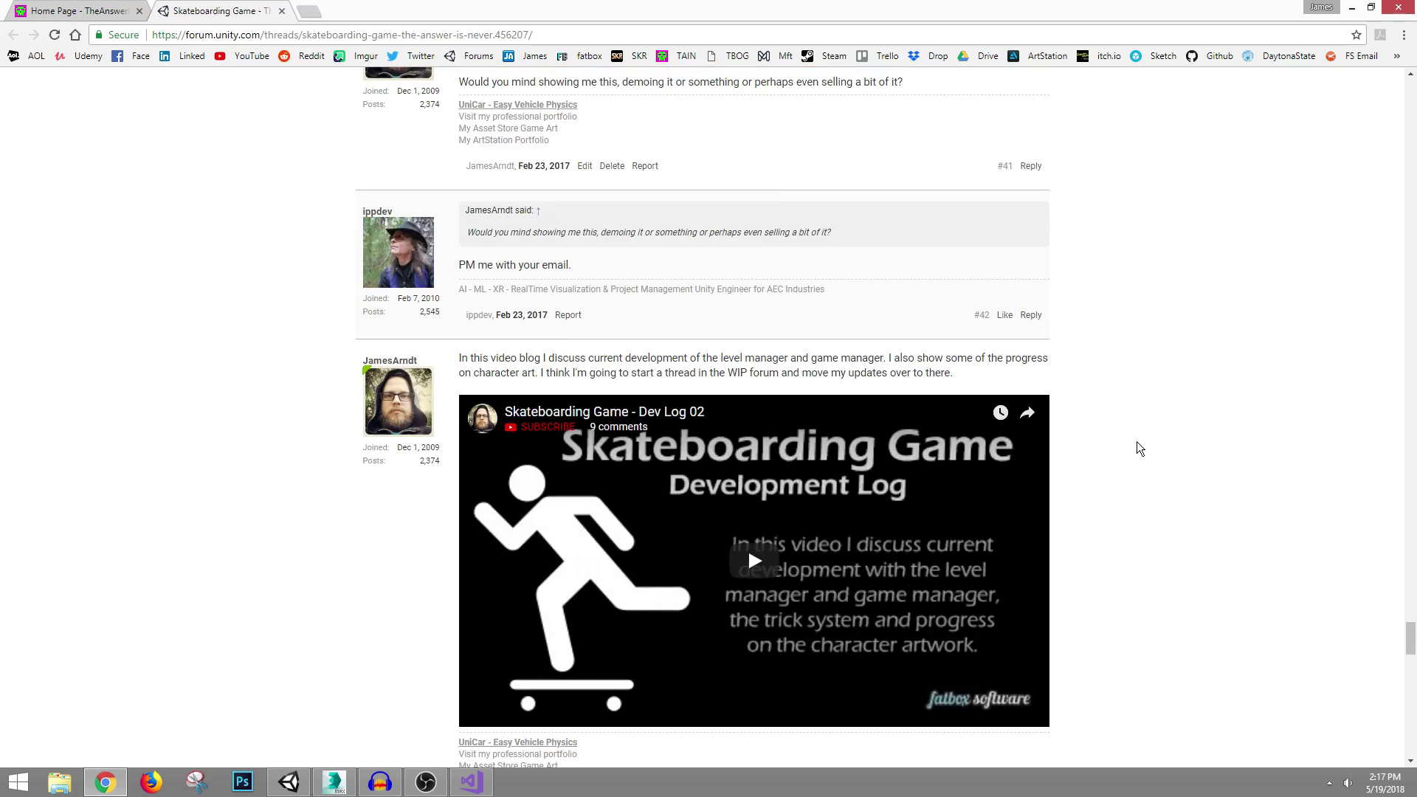
pyautogui.scroll(-4, 1132, 446)
pyautogui.scroll(-10, 1133, 452)
# - Reopen the Images gallery on The Answer is Never website
pyautogui.click(74, 10)
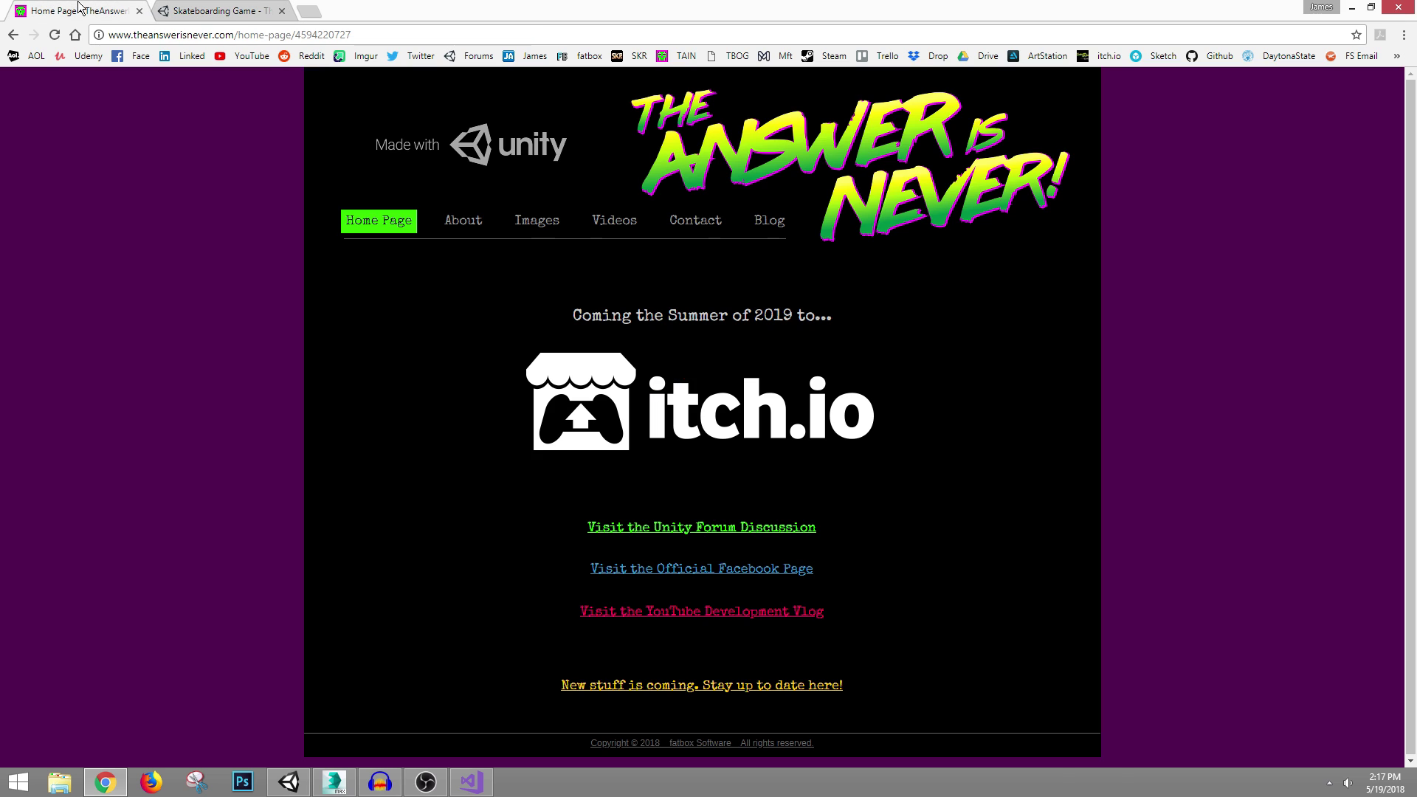
pyautogui.click(537, 220)
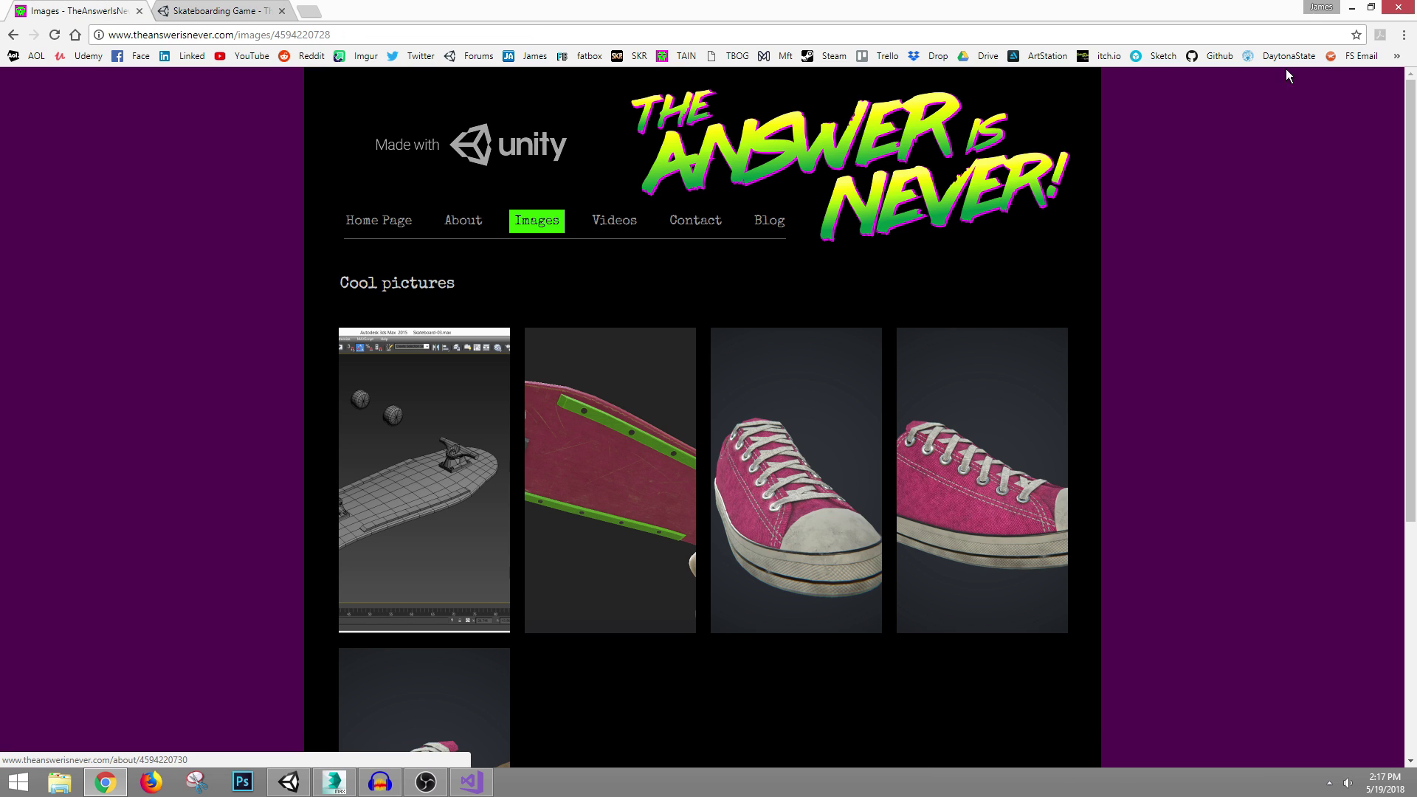
# - Switch to Unity for a closer Scene view of the skater, and return to the website in Chrome
pyautogui.click(1353, 8)
pyautogui.keyDown('alt'); pyautogui.moveTo(583, 273); pyautogui.dragTo(573, 178, button='right'); pyautogui.keyUp('alt')
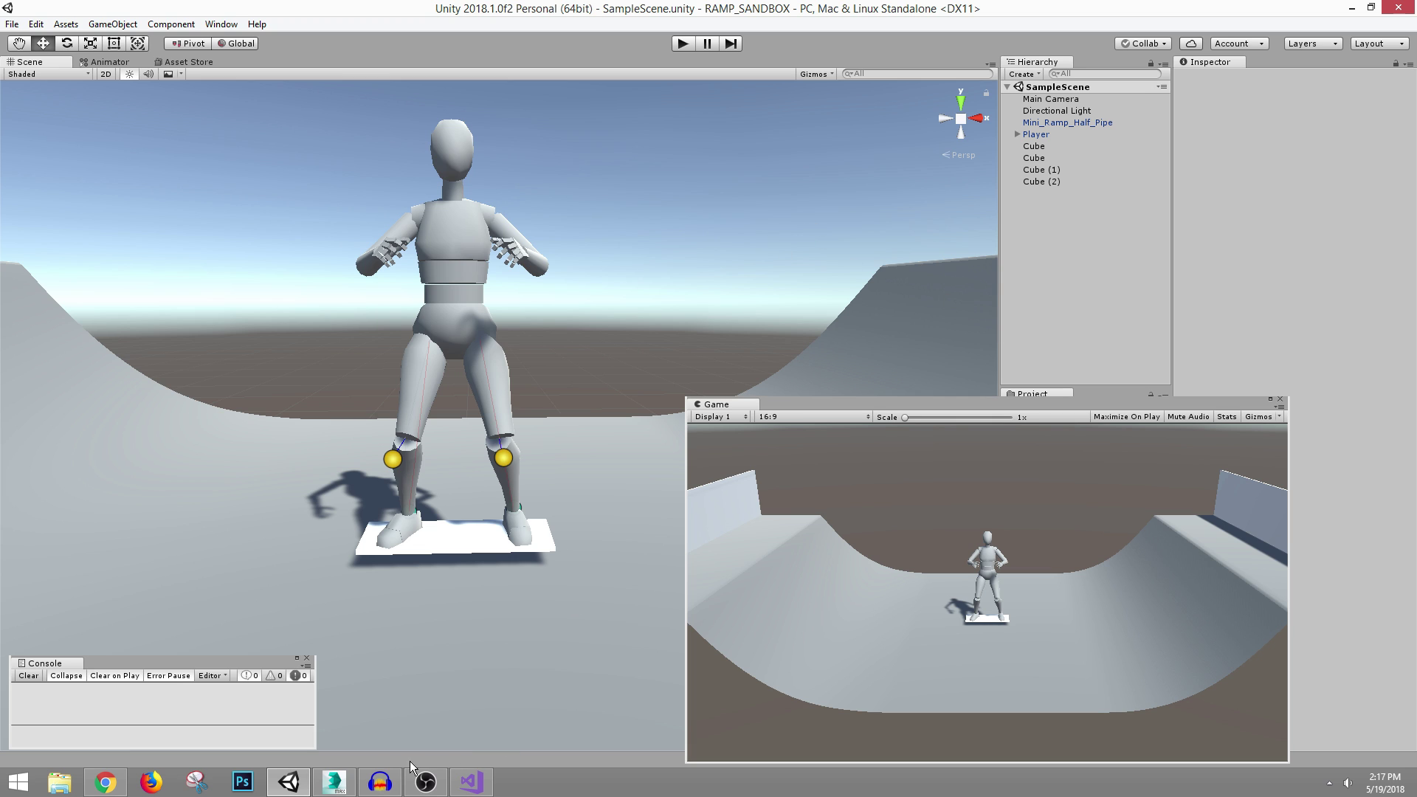
pyautogui.click(105, 781)
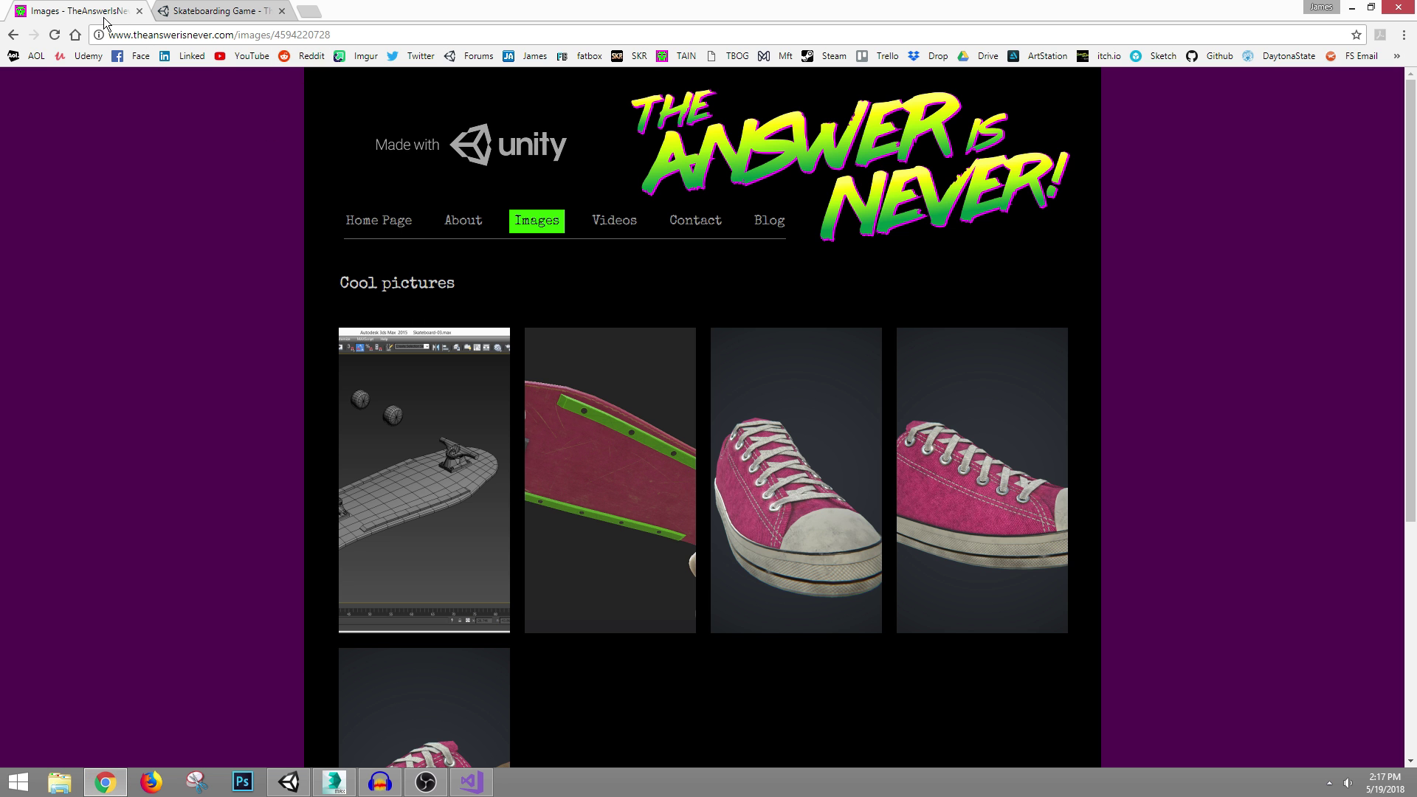
# - Close the Unity forum thread's browser tab and open the Home Page of The Answer is Never website
pyautogui.hotkey('ctrl', 'Tab')
pyautogui.hotkey('ctrl', 'Tab')
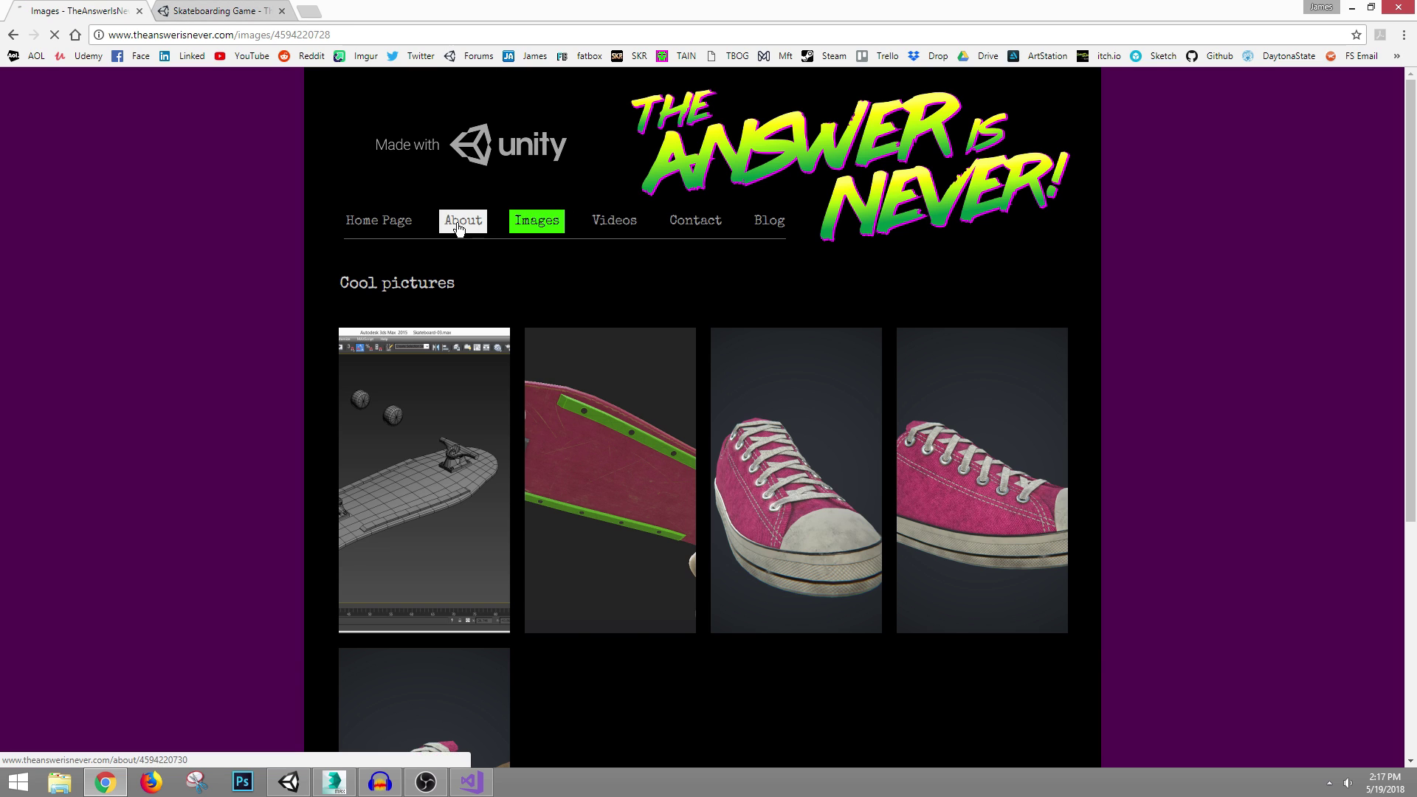
pyautogui.click(462, 220)
pyautogui.click(221, 10)
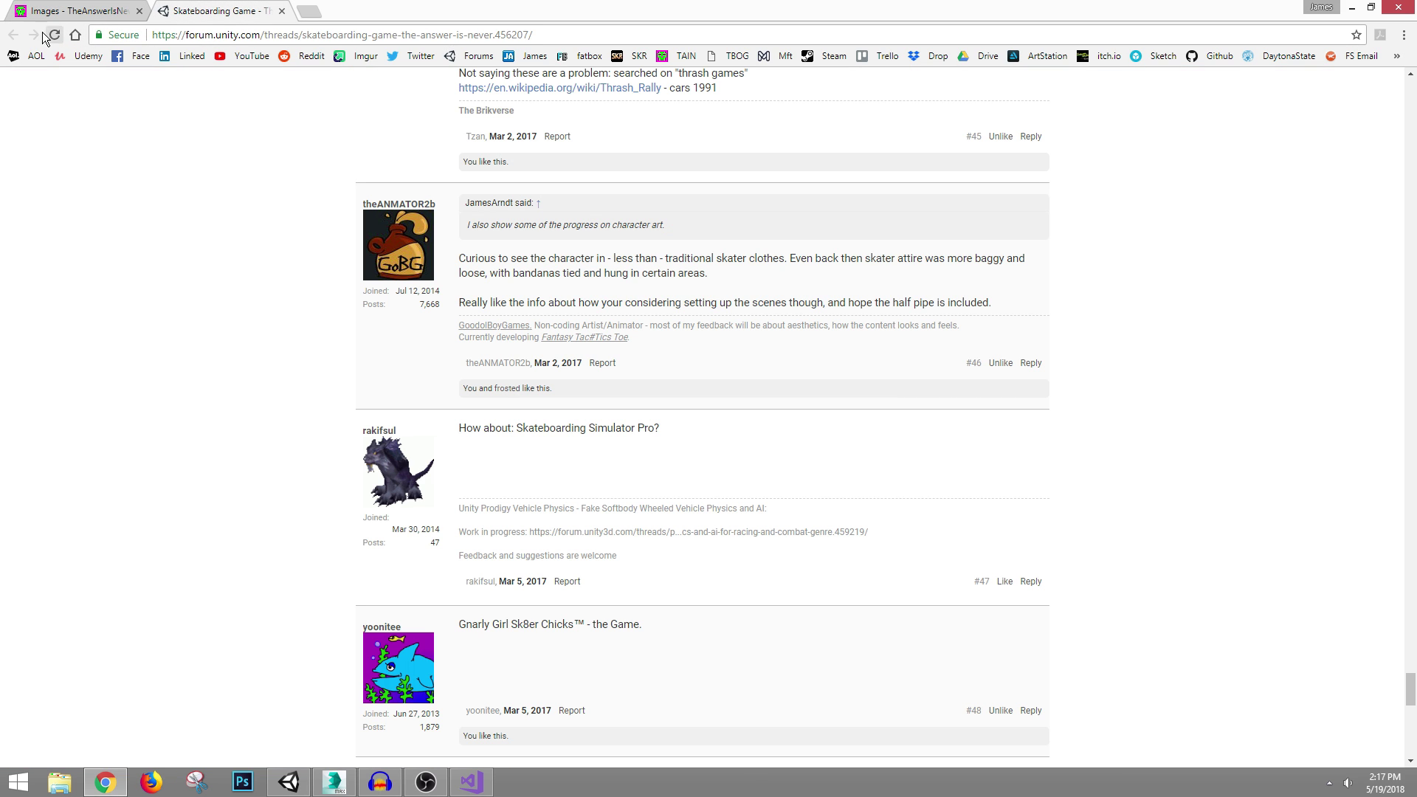
pyautogui.click(281, 11)
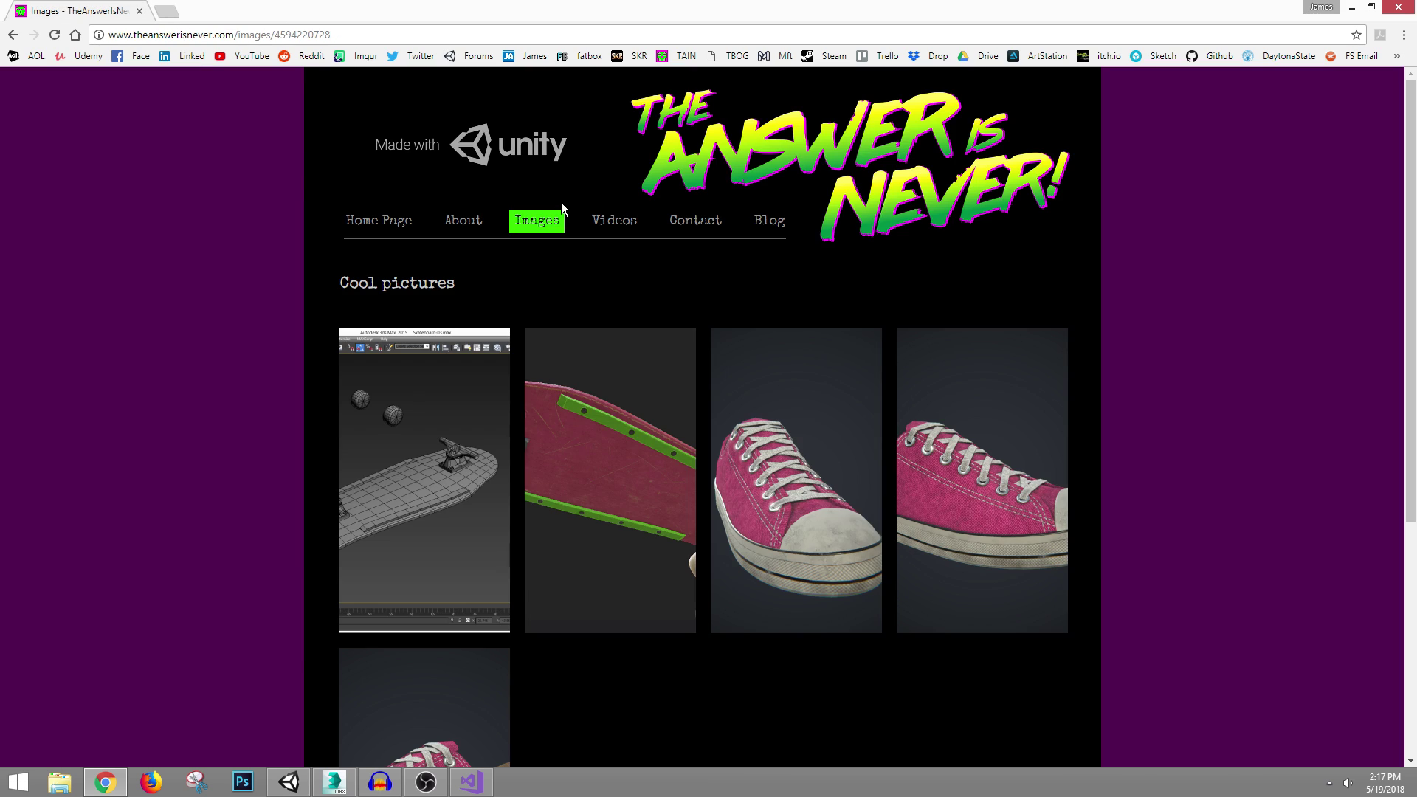
pyautogui.click(378, 220)
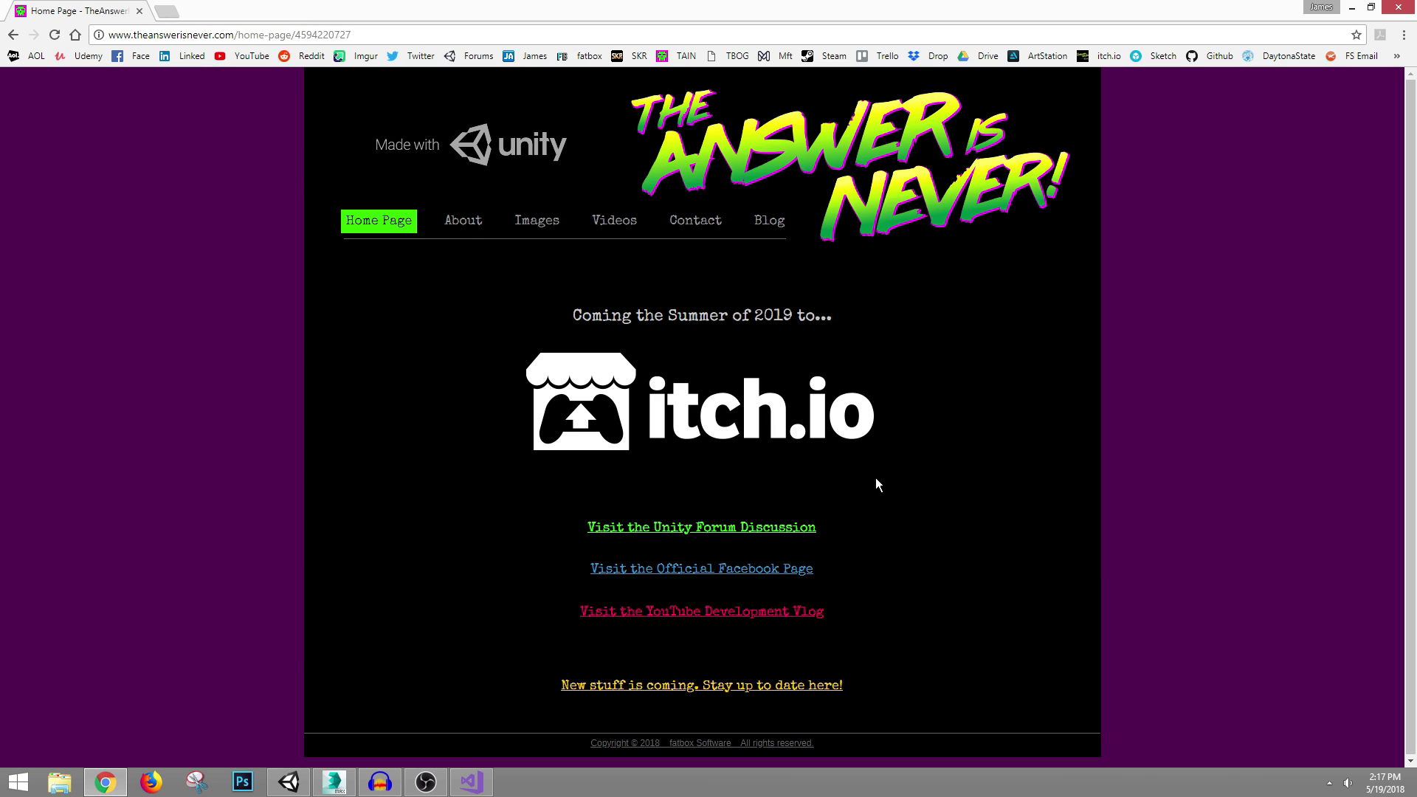
# - Minimize Chrome to return to Unity and shift the floating Game window slightly away from the skater in the Scene view
pyautogui.click(1352, 7)
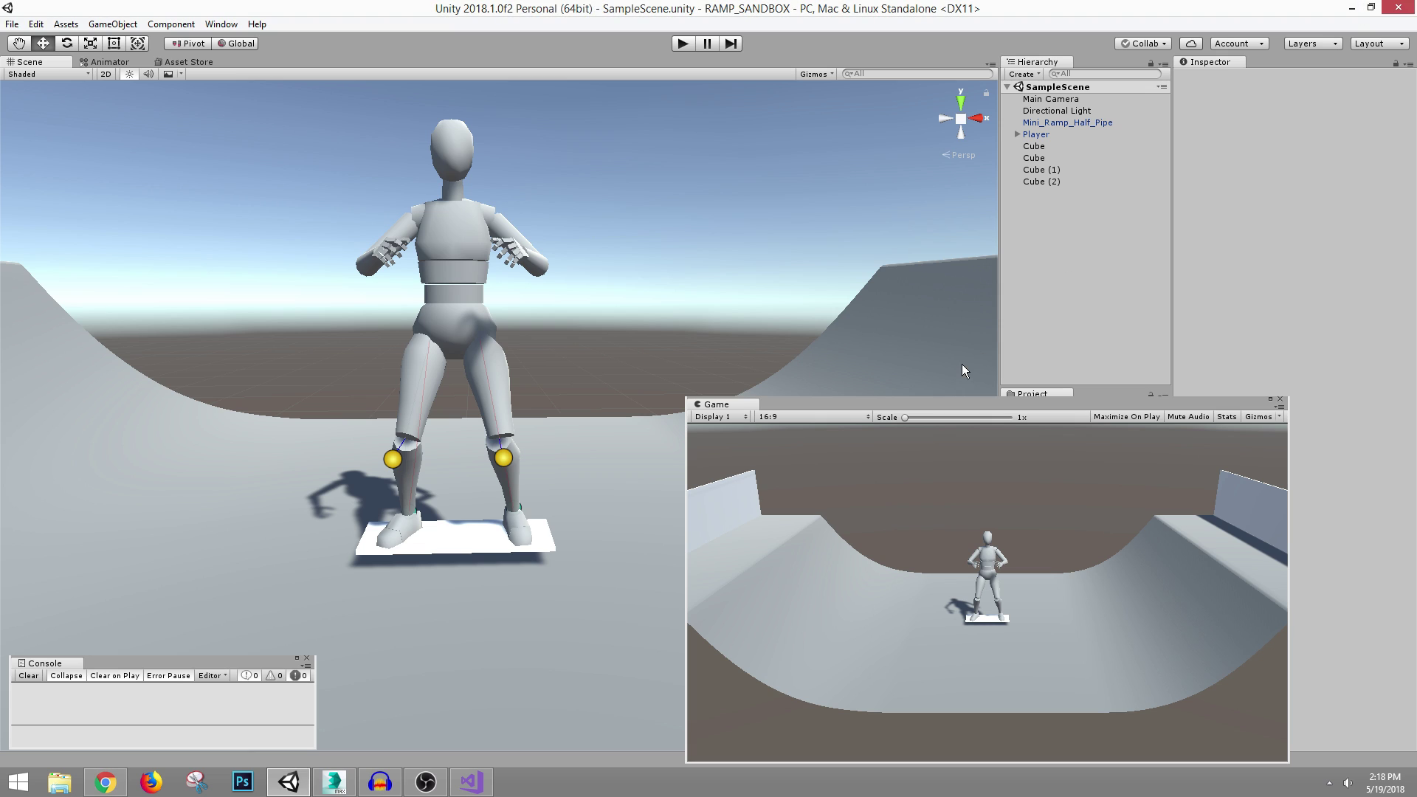
pyautogui.moveTo(1086, 407); pyautogui.dragTo(1095, 409)
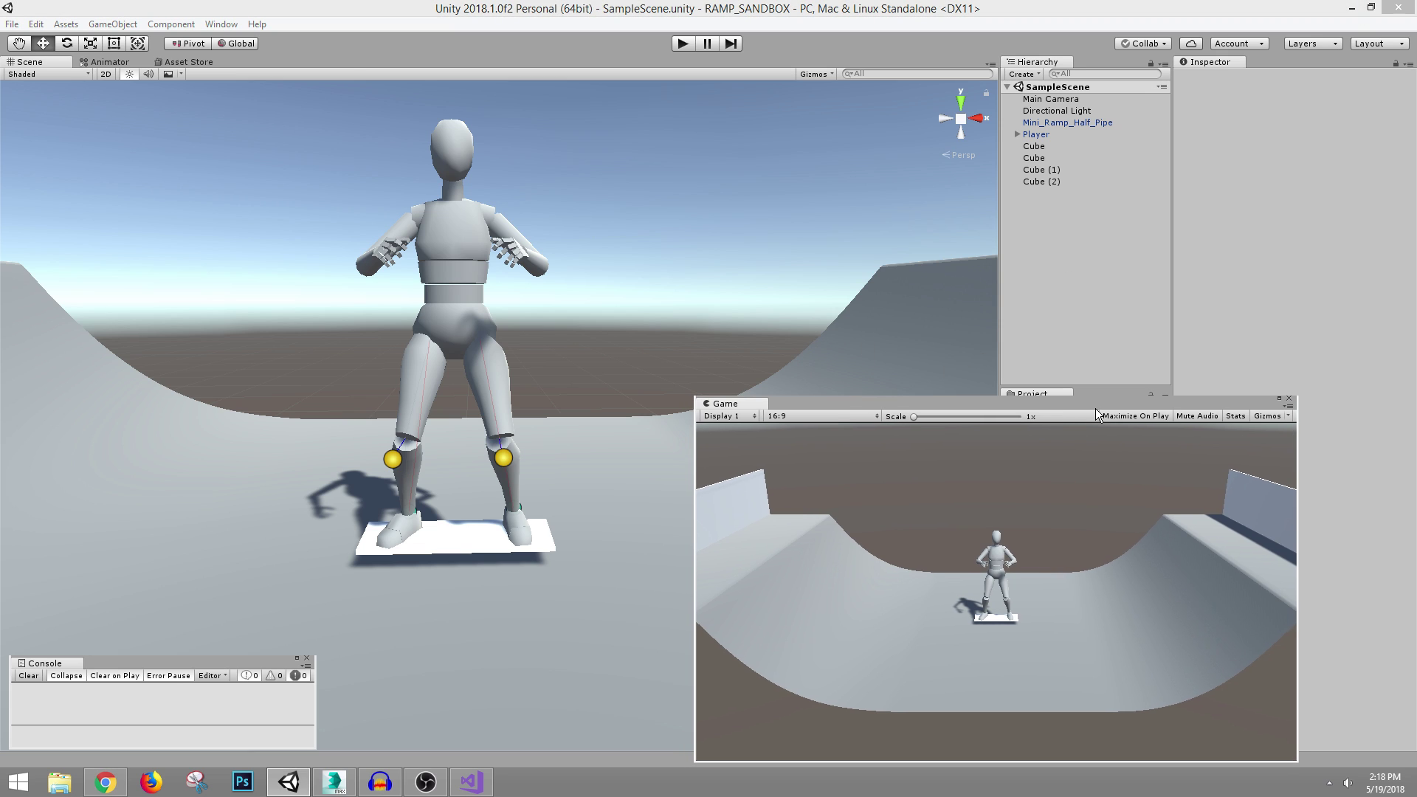